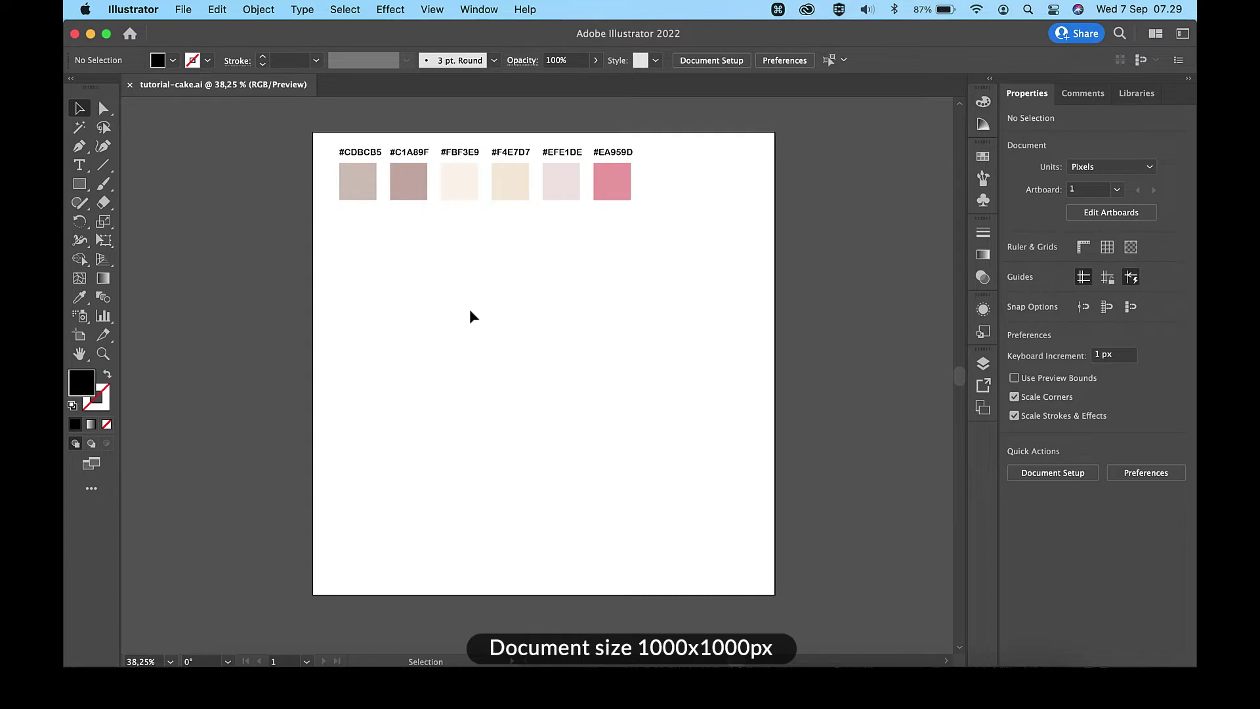
- Draw a black rectangle about 250 × 133 px near the middle of the artboard
click(79, 185)
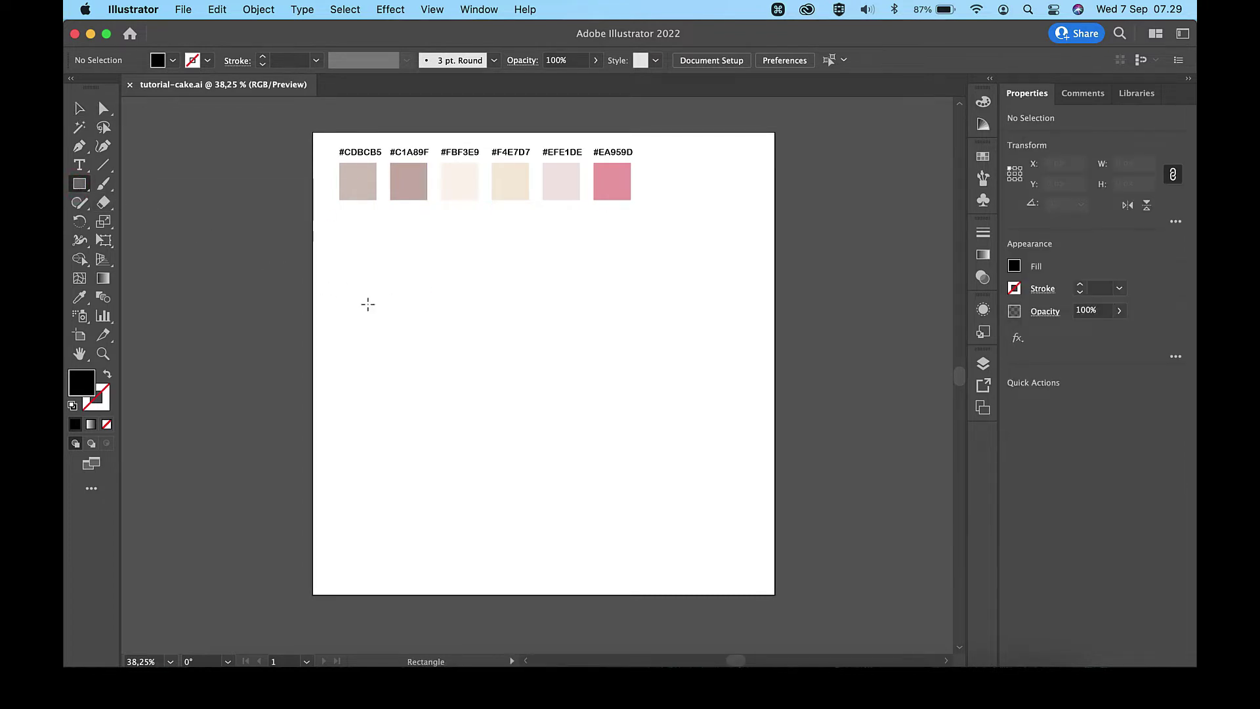
drag(420, 325, 535, 387)
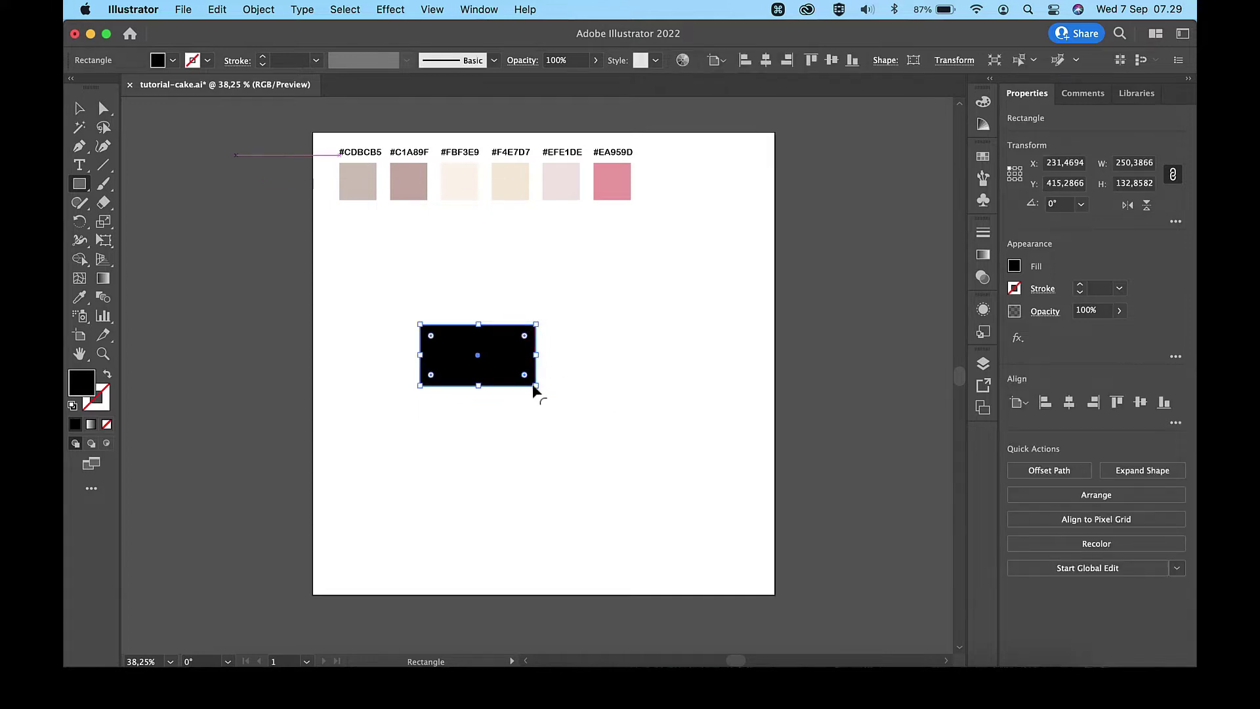
- Slant the rectangle by raising both of its right corner points 40 px with the Direct Selection tool
click(104, 109)
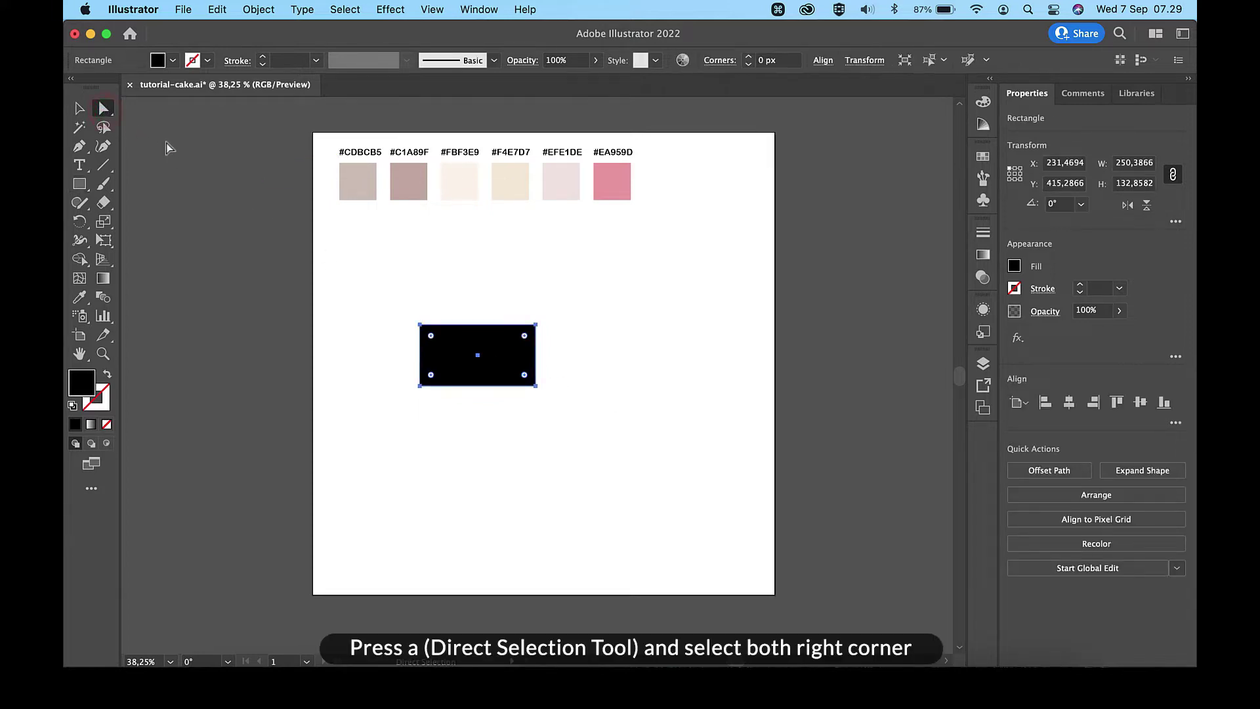
click(536, 324)
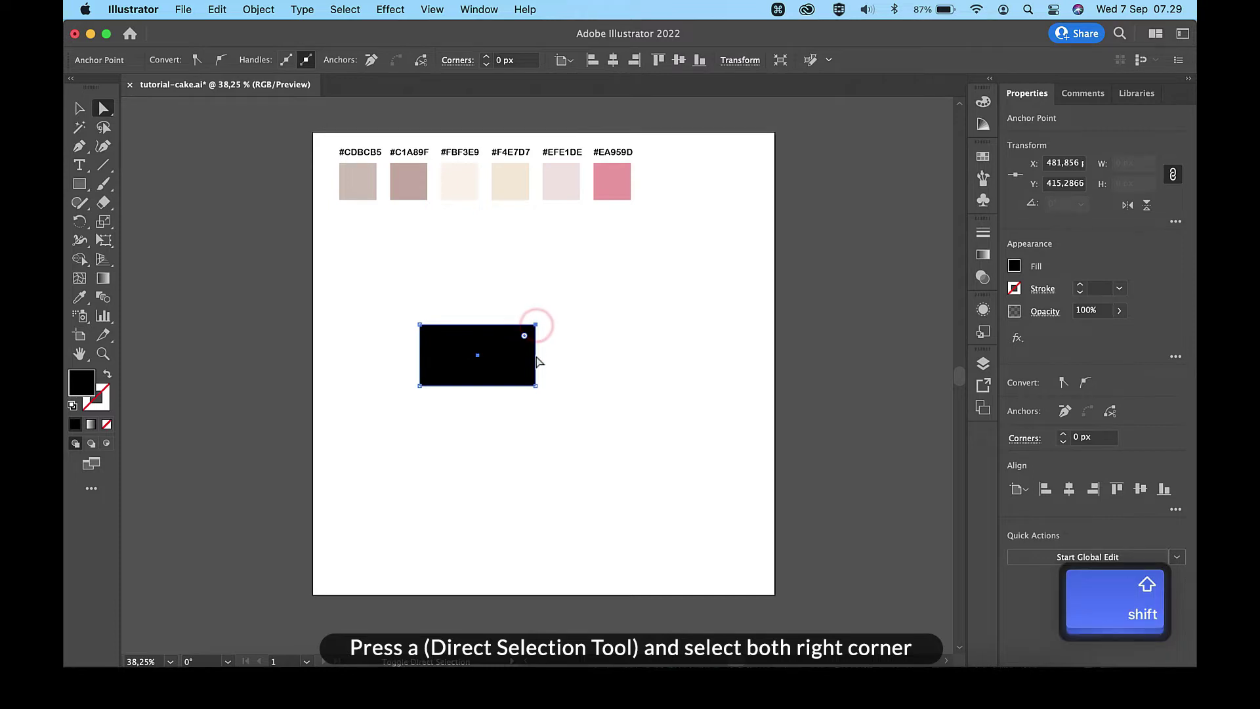
shift+click(535, 386)
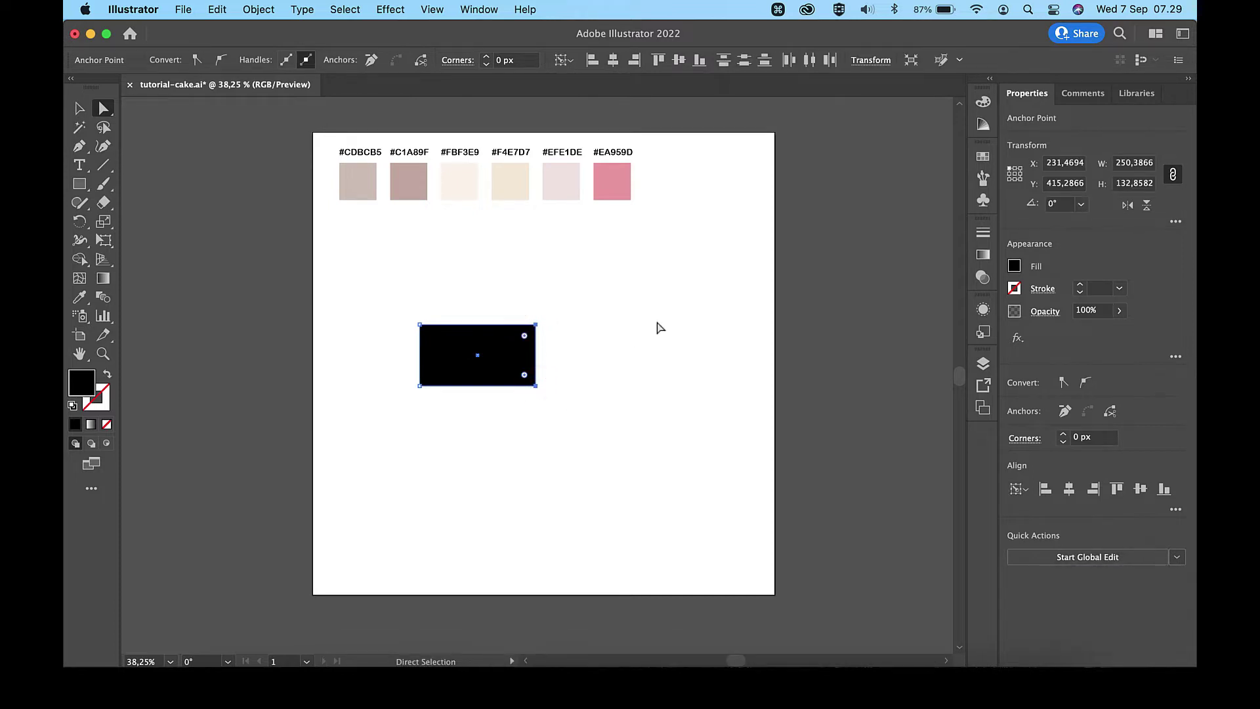
key(shift)
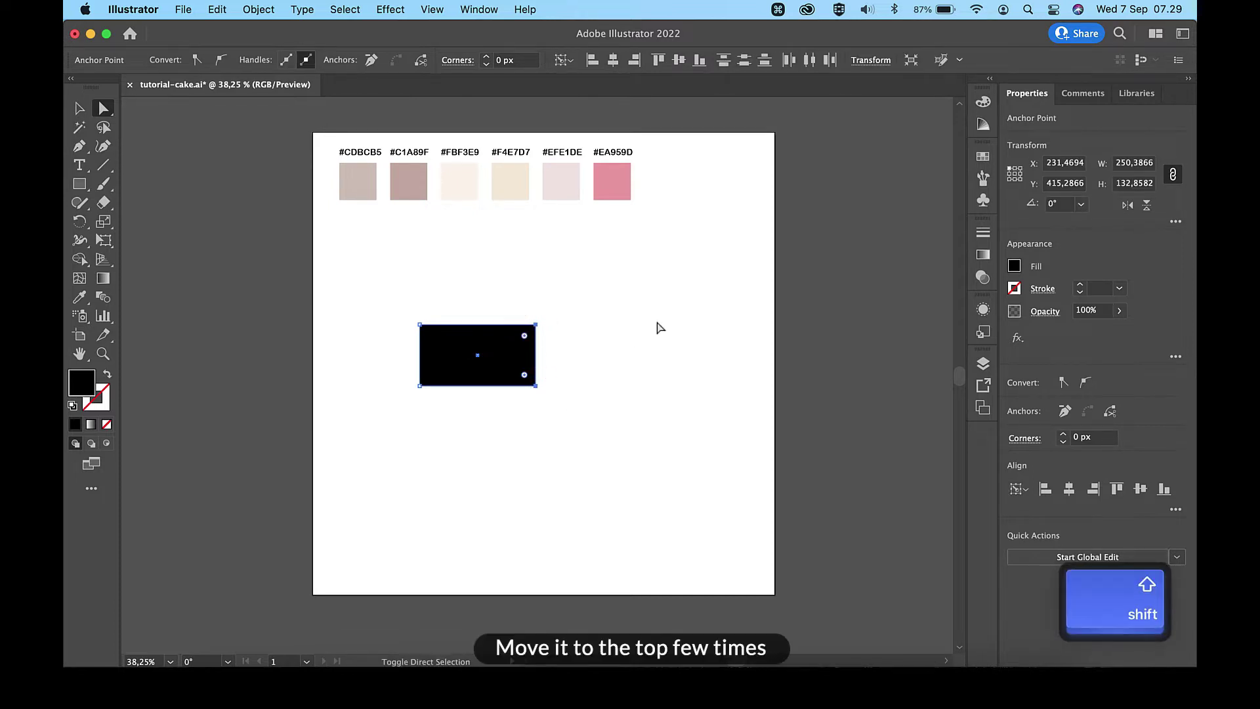
key(shift+Up)
key(shift+Up)
key(shift+Up)
key(shift+Up)
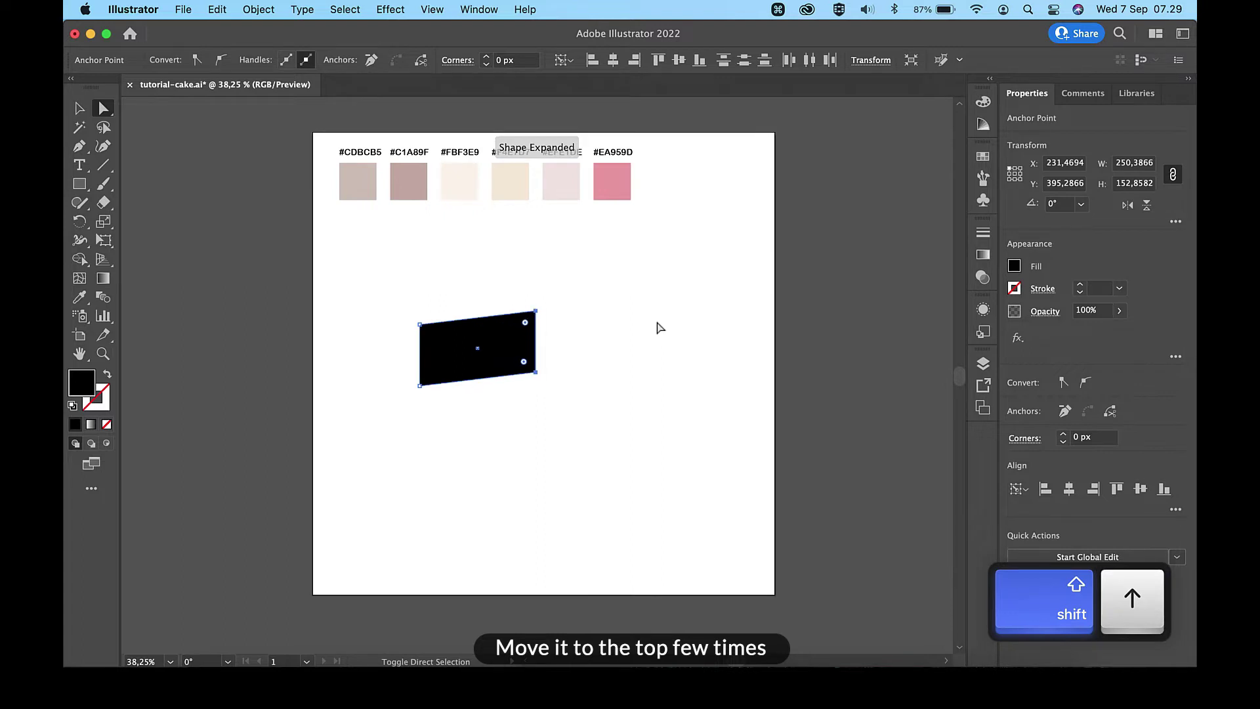
key(shift+Up)
key(shift+Down)
key(shift+Up)
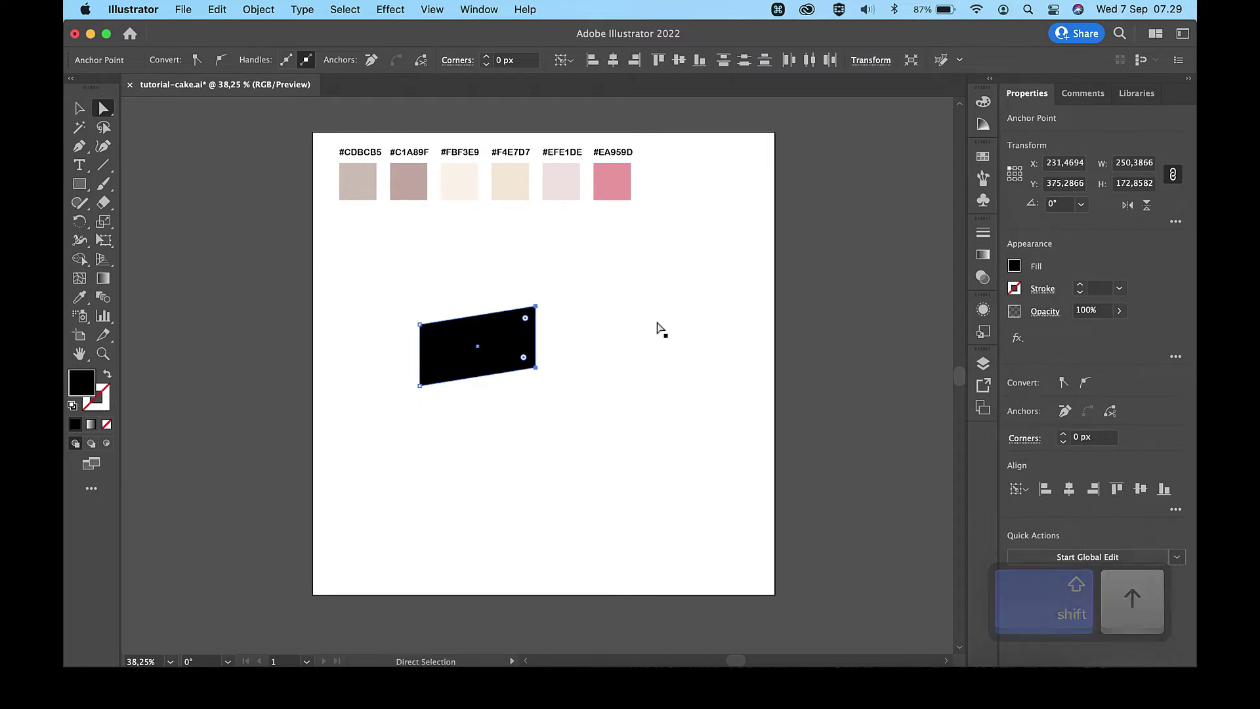
click(79, 108)
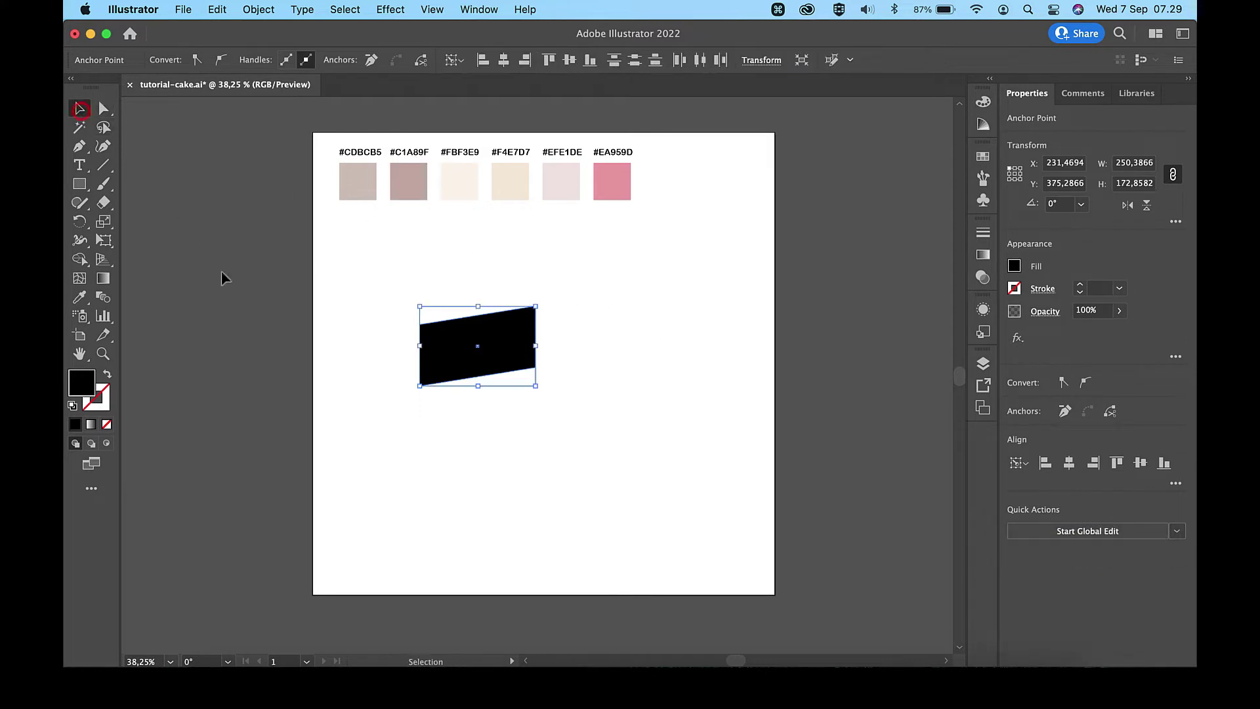
click(252, 307)
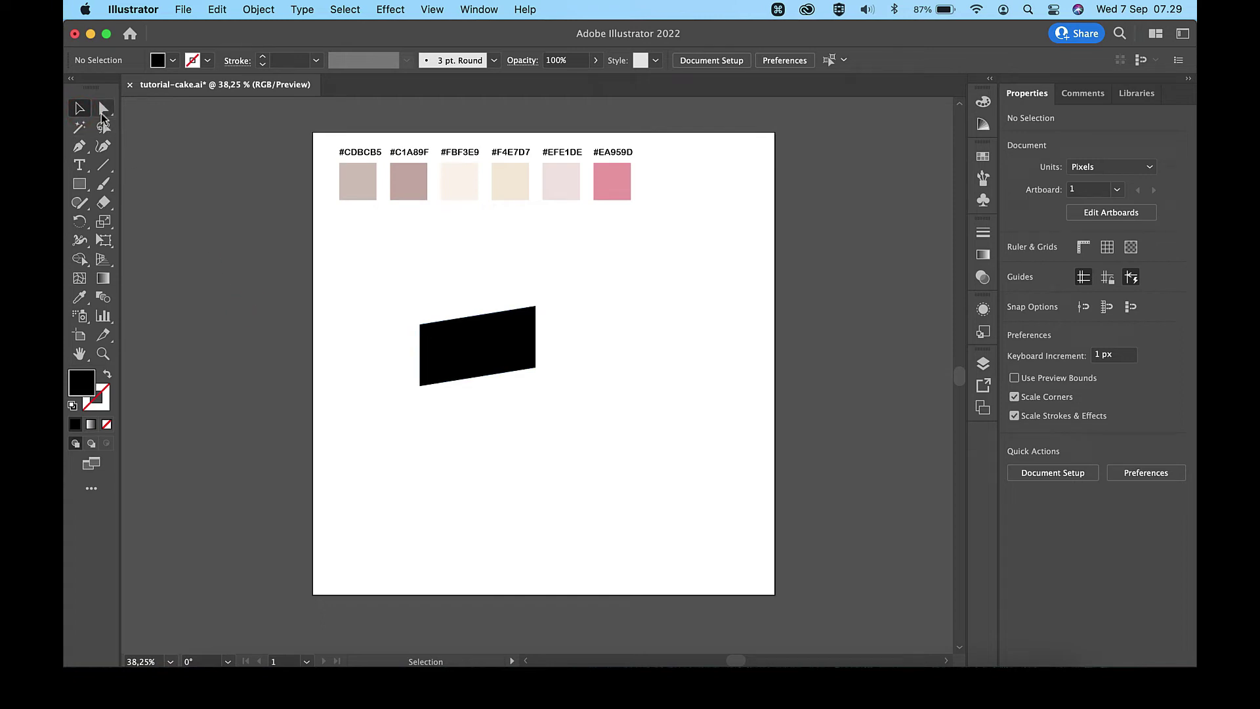
- Round both bottom corners of the slanted shape with a radius of about 9 px
click(102, 109)
click(420, 387)
shift+click(534, 368)
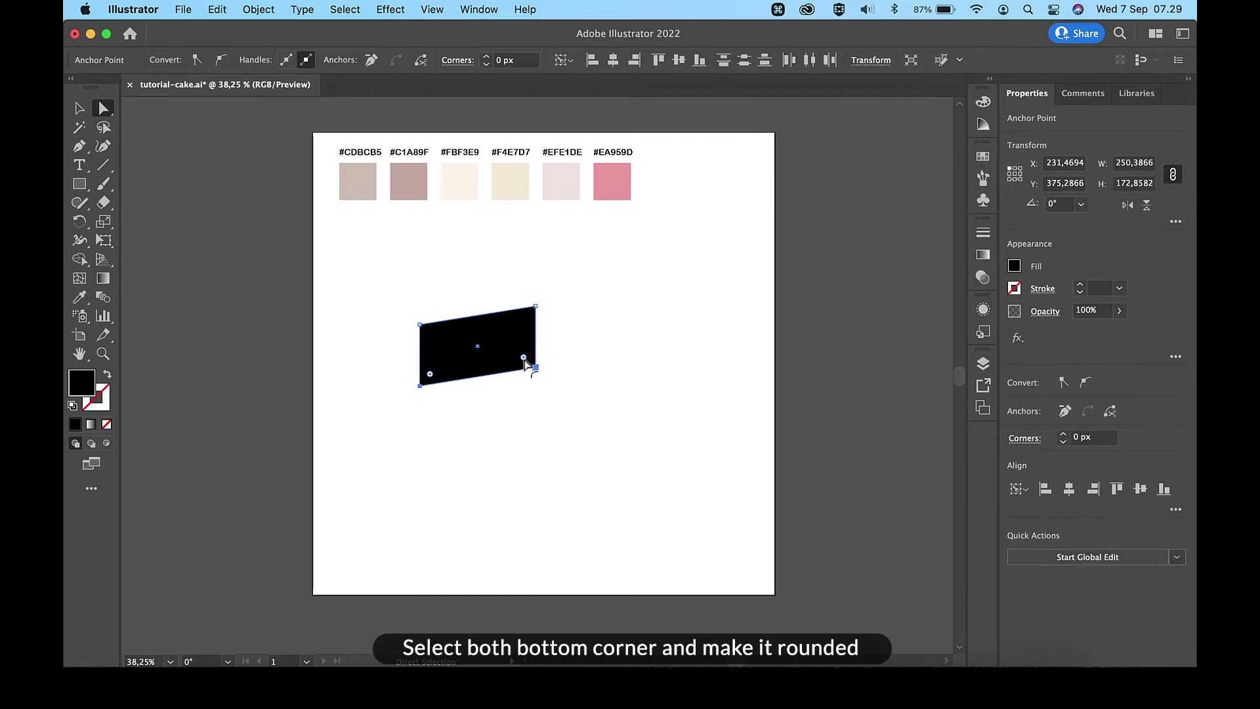
drag(523, 359, 531, 370)
scroll(530, 368, up, 5)
scroll(431, 371, left, 5)
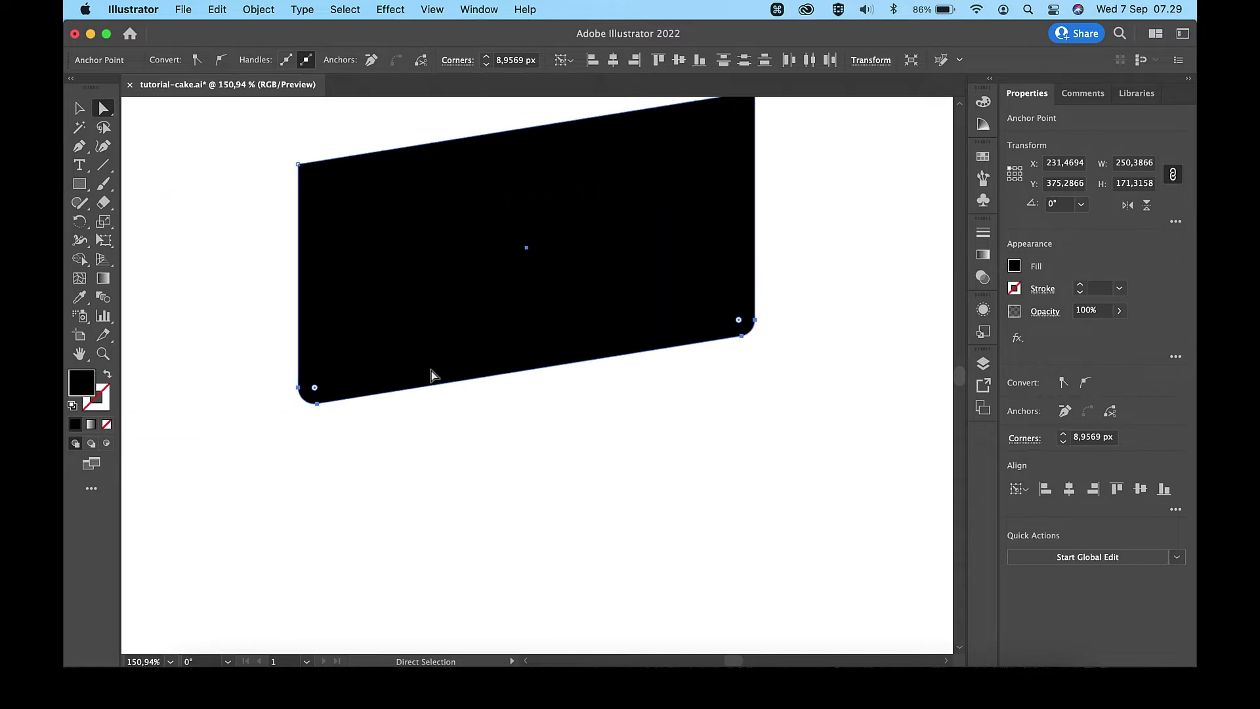
drag(315, 387, 317, 391)
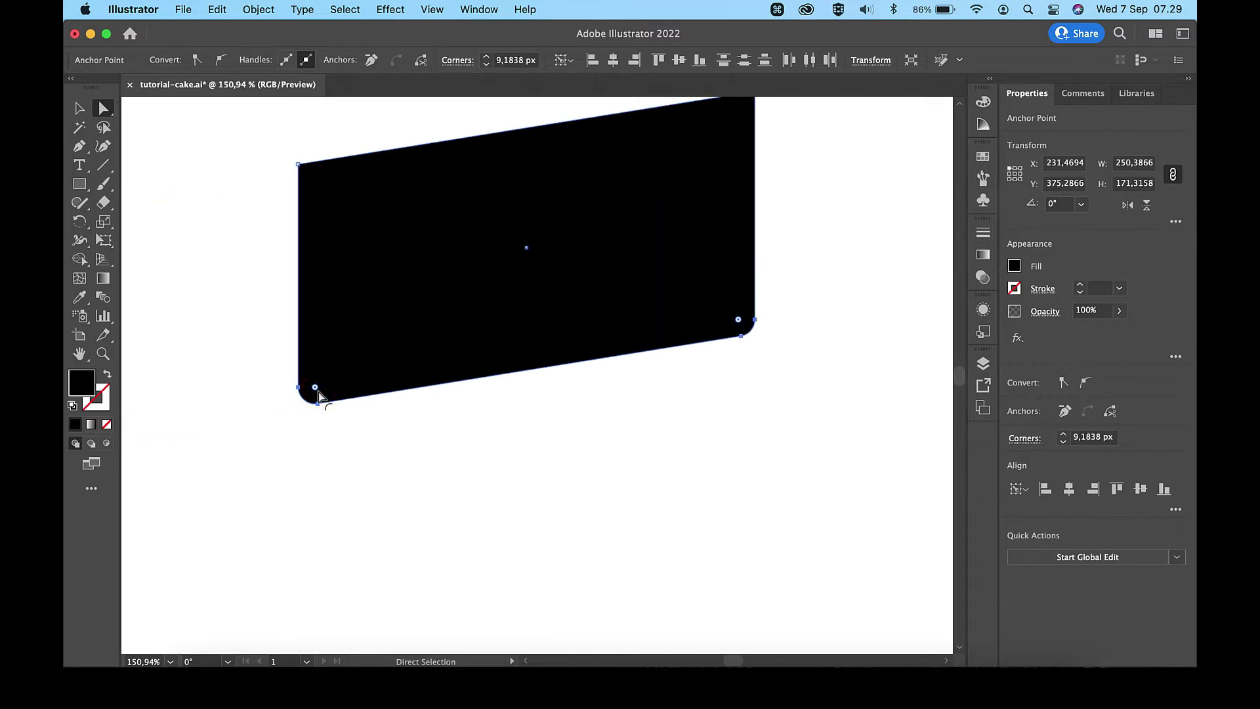
click(413, 453)
scroll(610, 454, down, 5)
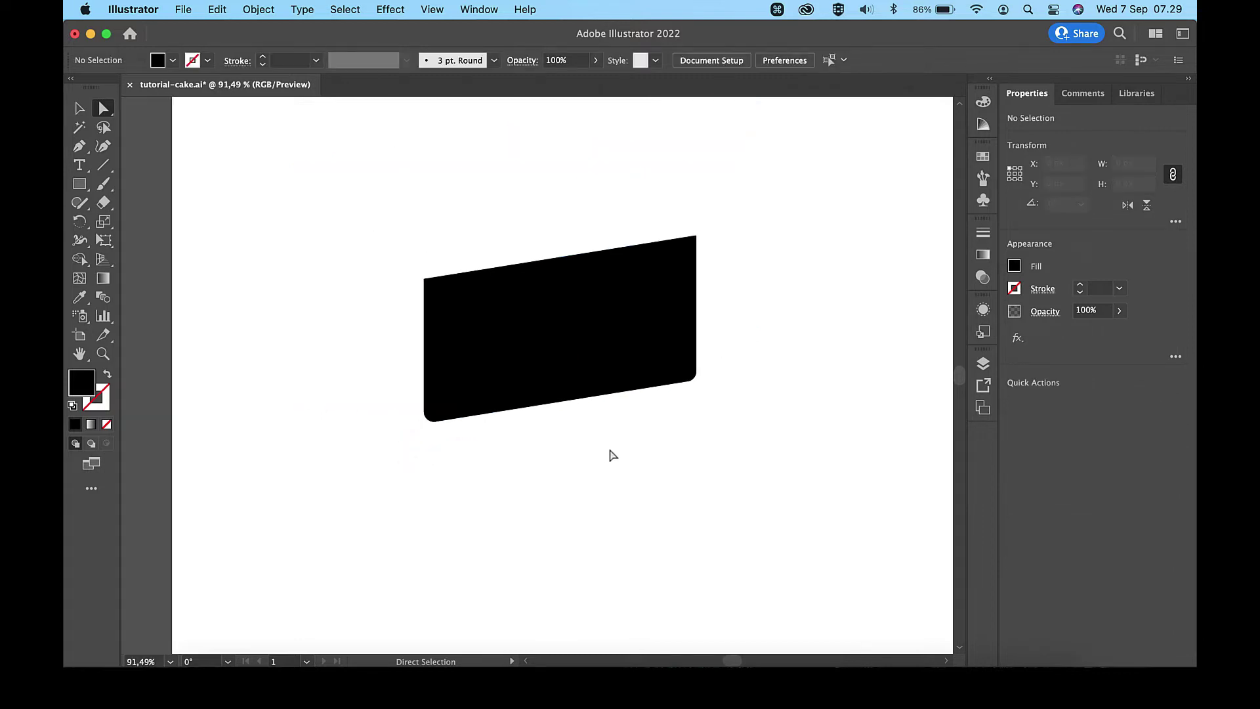
- Draw a closed triangle with the Pen tool on the slanted shape's top edge, its apex at about X 388, Y 312 px
click(80, 148)
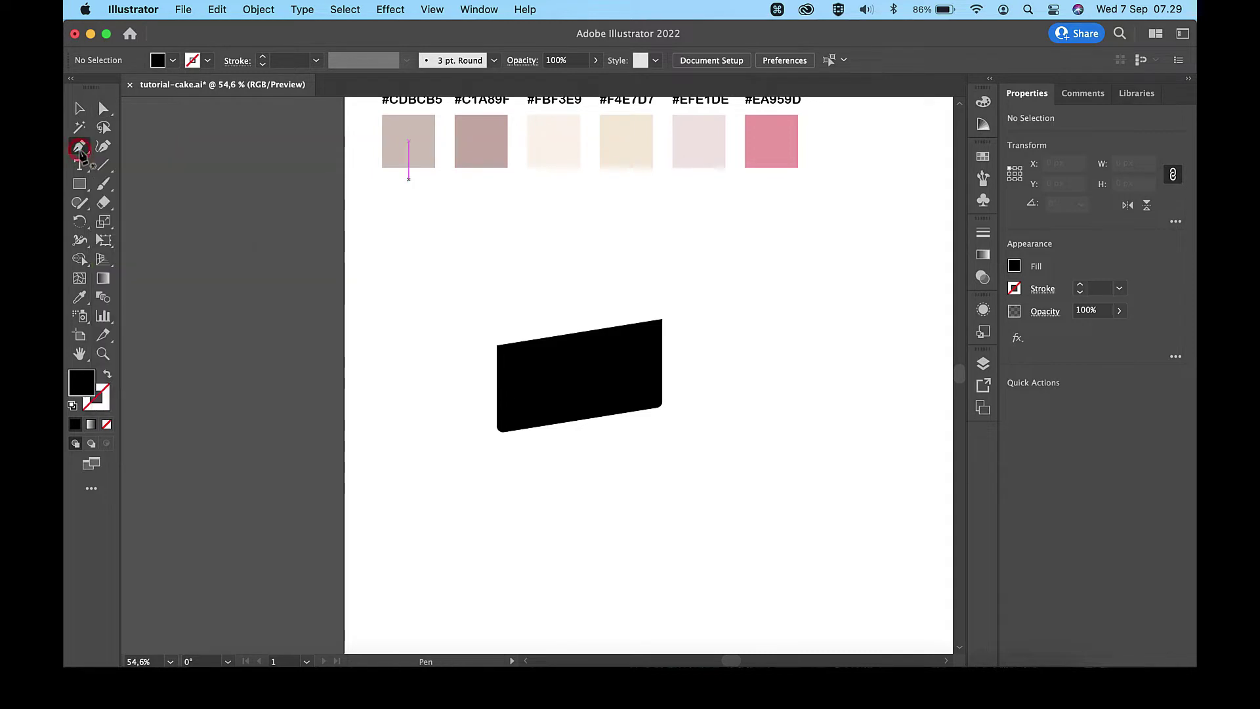
click(497, 346)
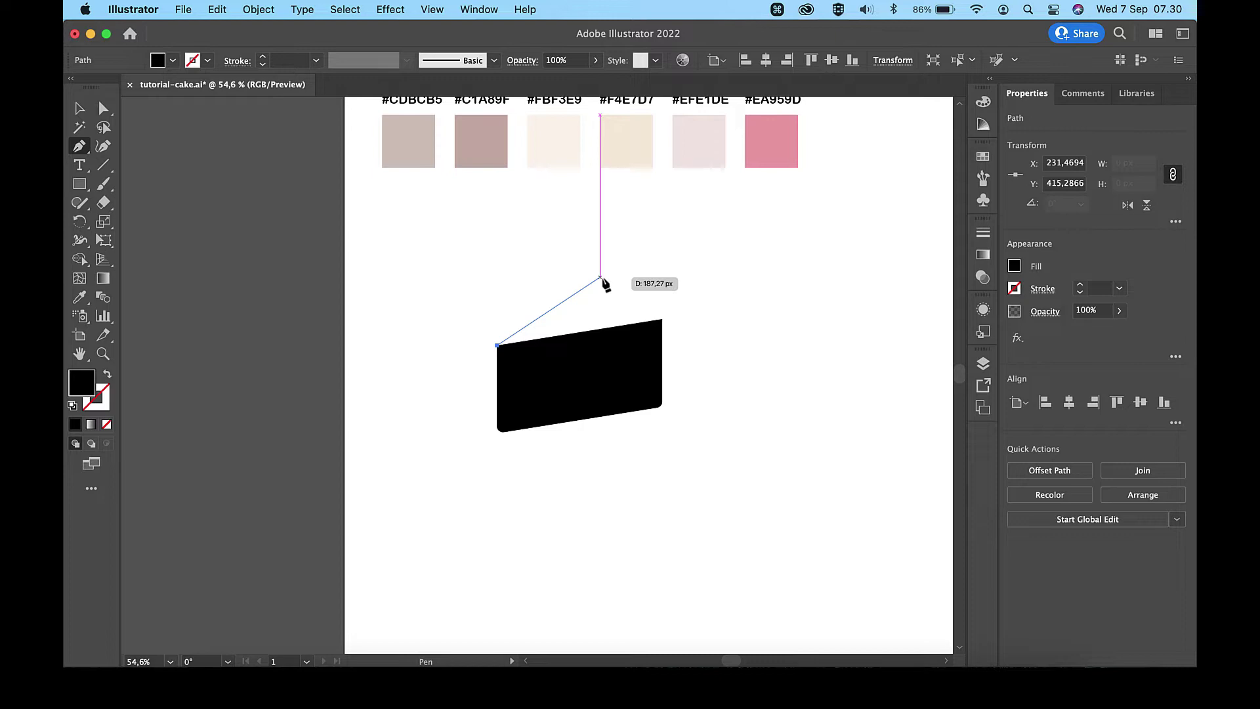
click(600, 277)
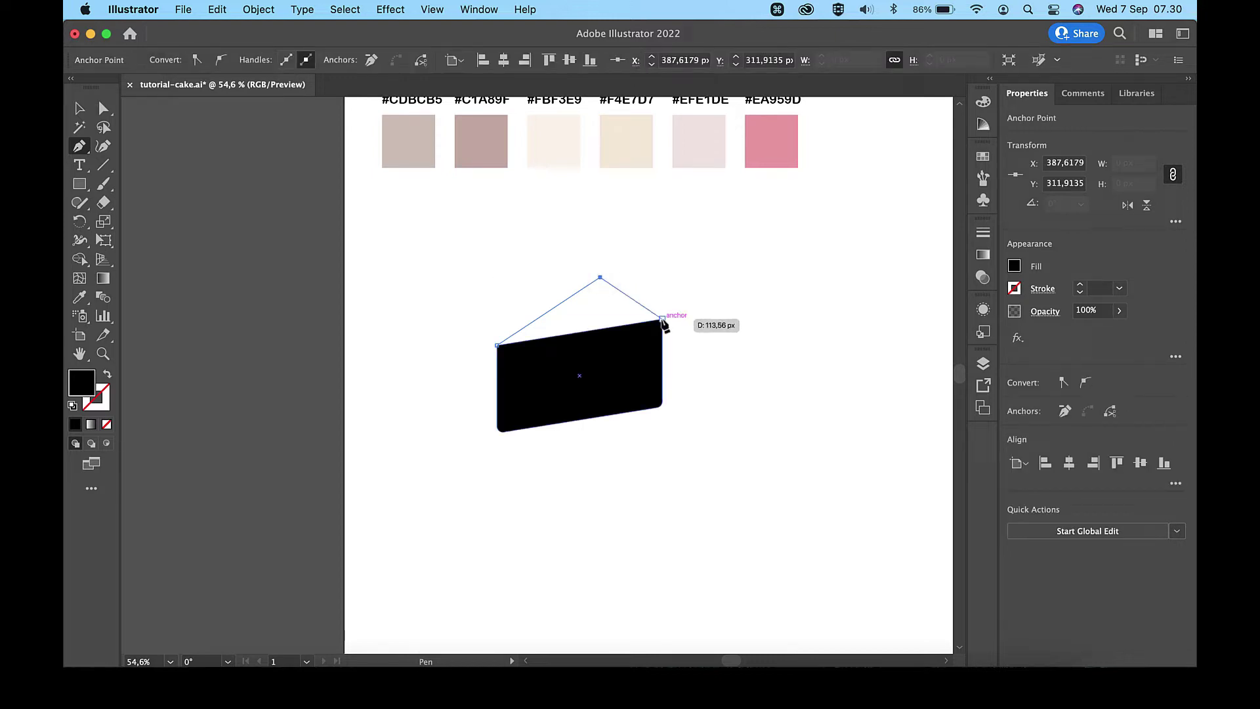
click(662, 320)
click(496, 345)
click(77, 109)
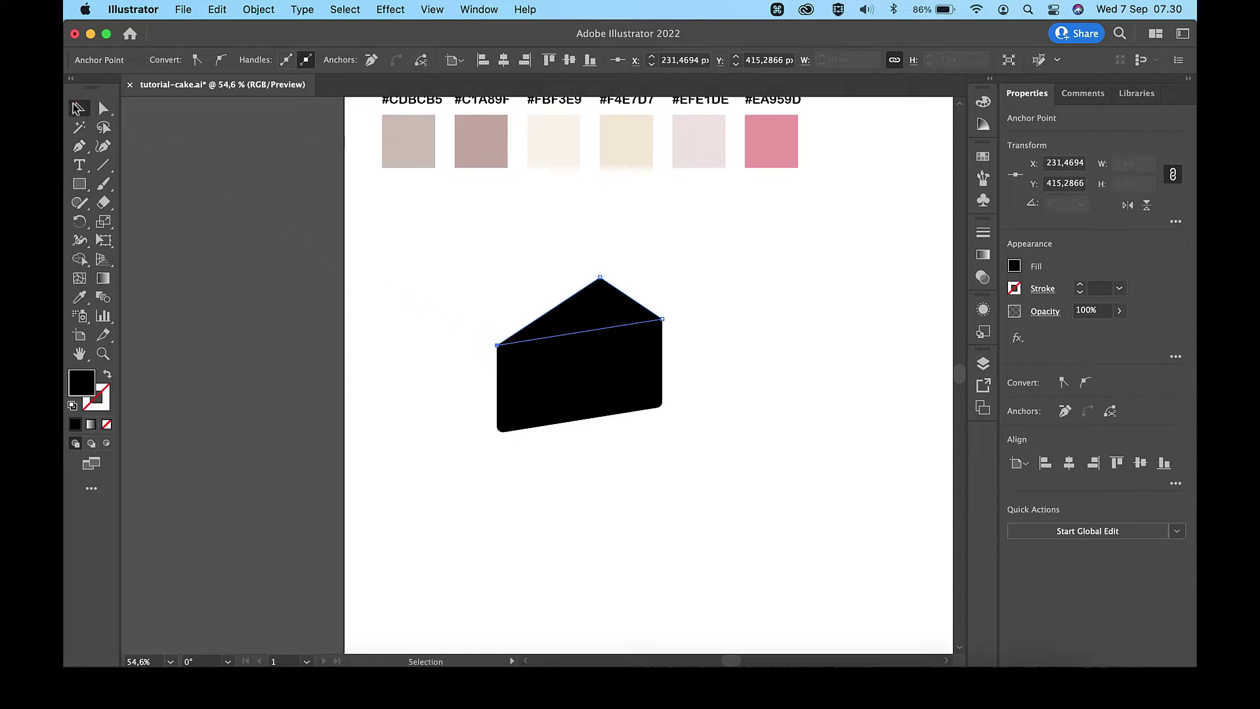
click(266, 269)
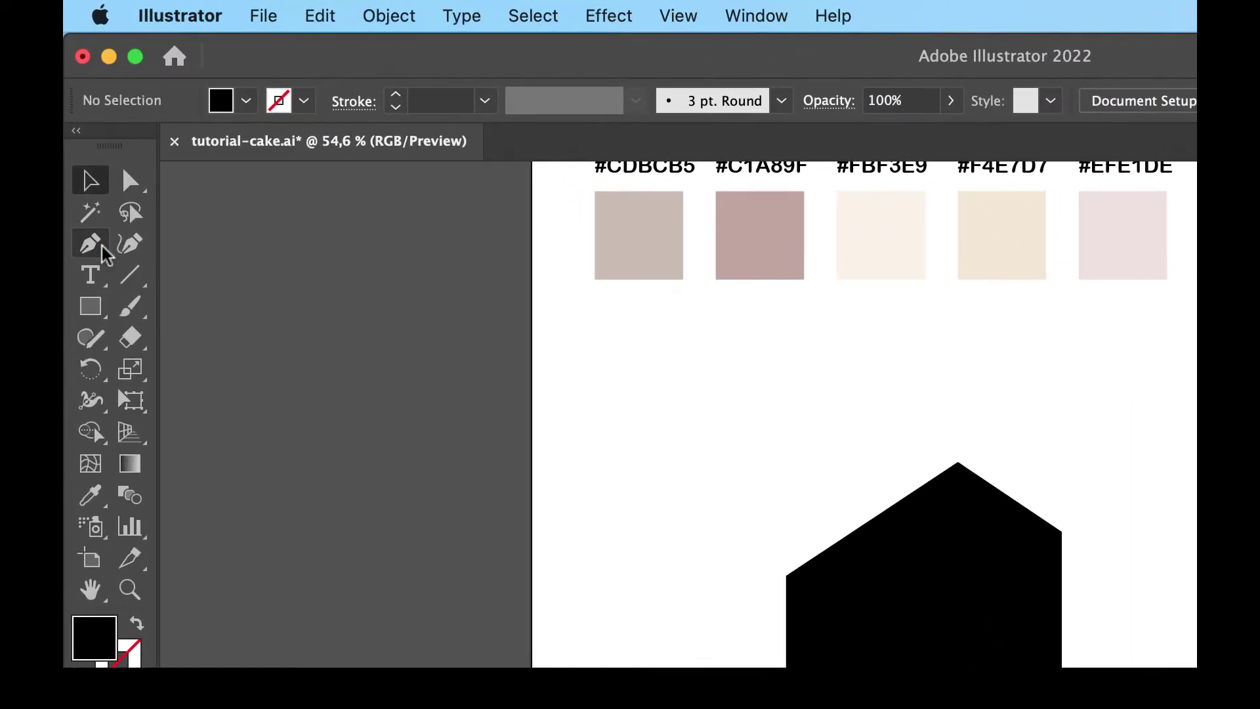
- Bend the triangle's short right edge outward into a curve with the Anchor Point tool
click(80, 150)
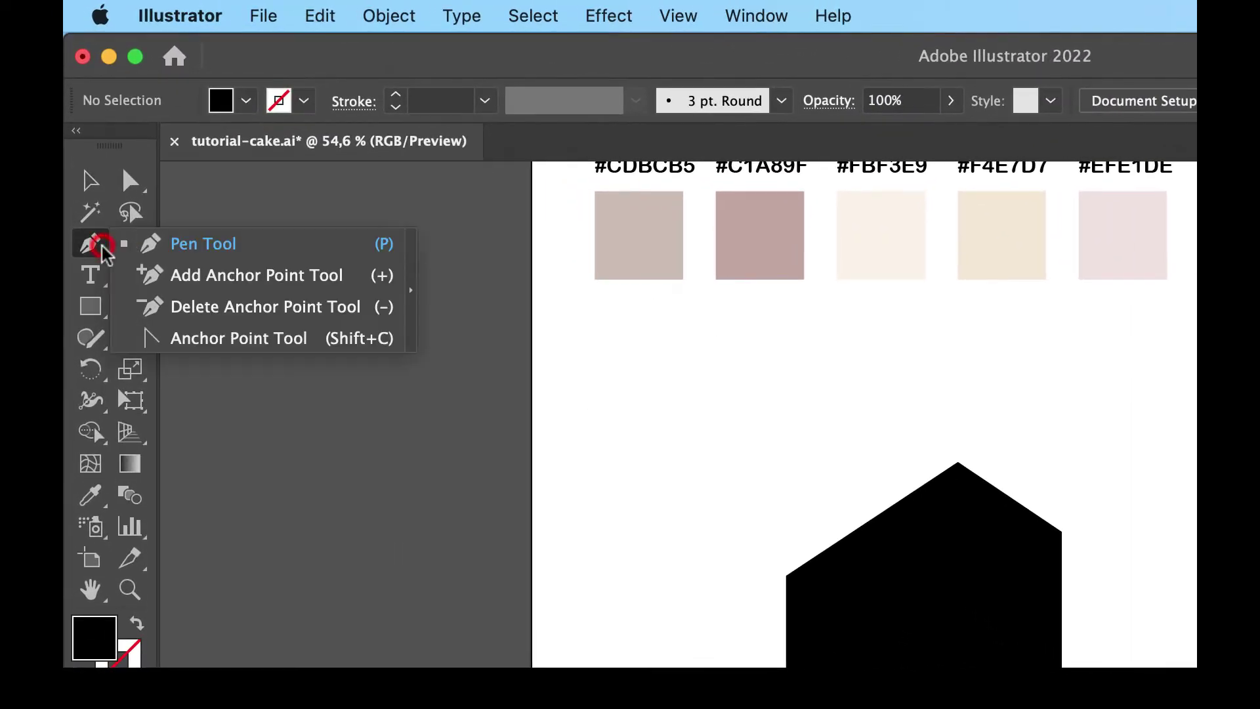
click(197, 340)
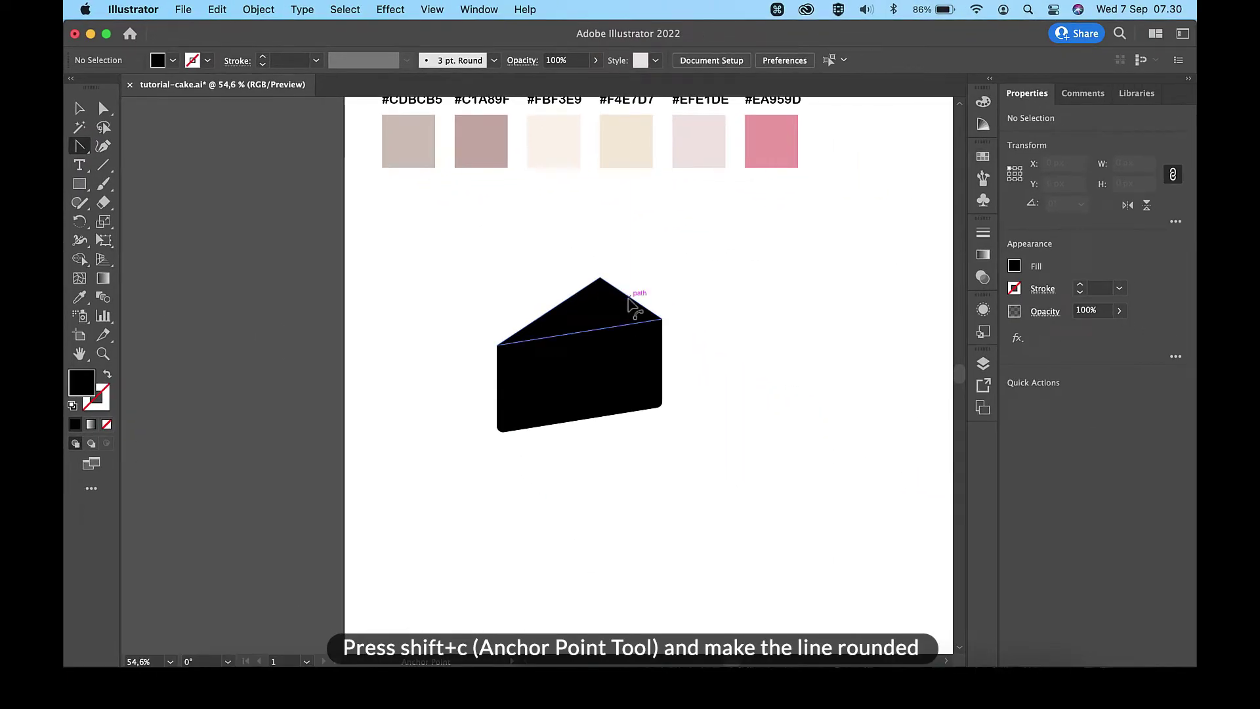
drag(628, 299, 641, 296)
click(79, 109)
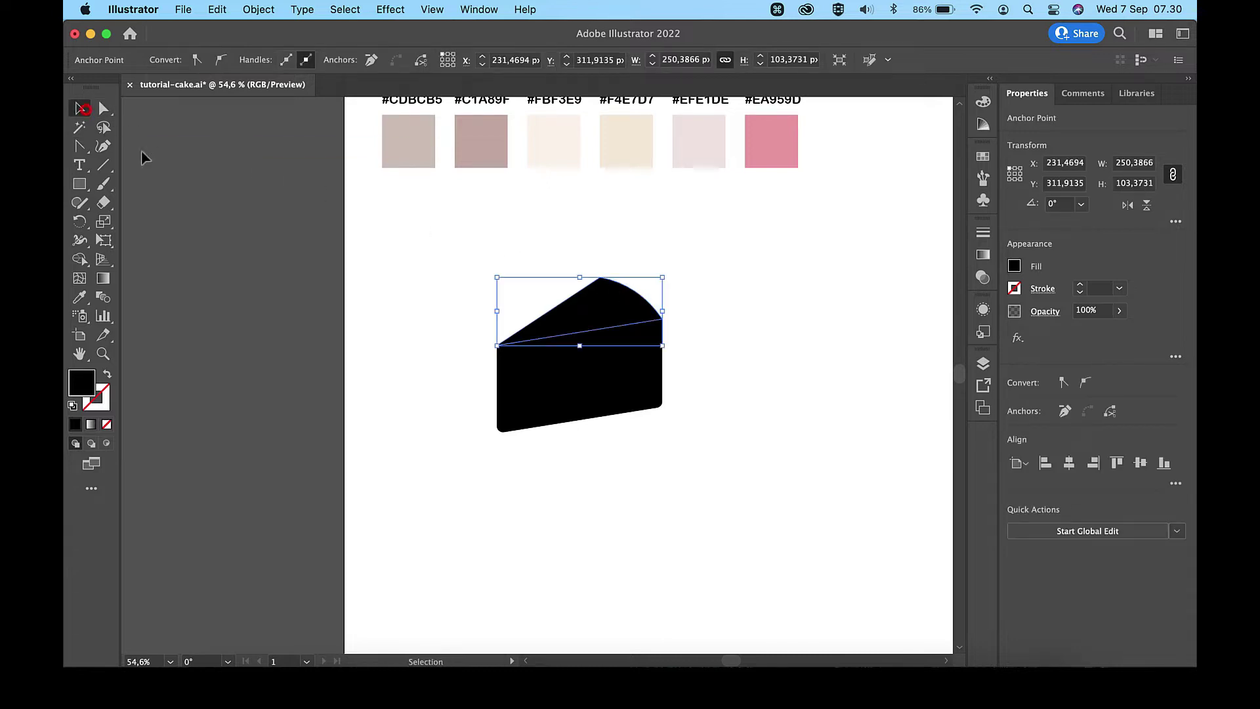
click(248, 231)
- Fill the cake's top face with the #CDBCB5 swatch colour using the Eyedropper
scroll(573, 385, up, 2)
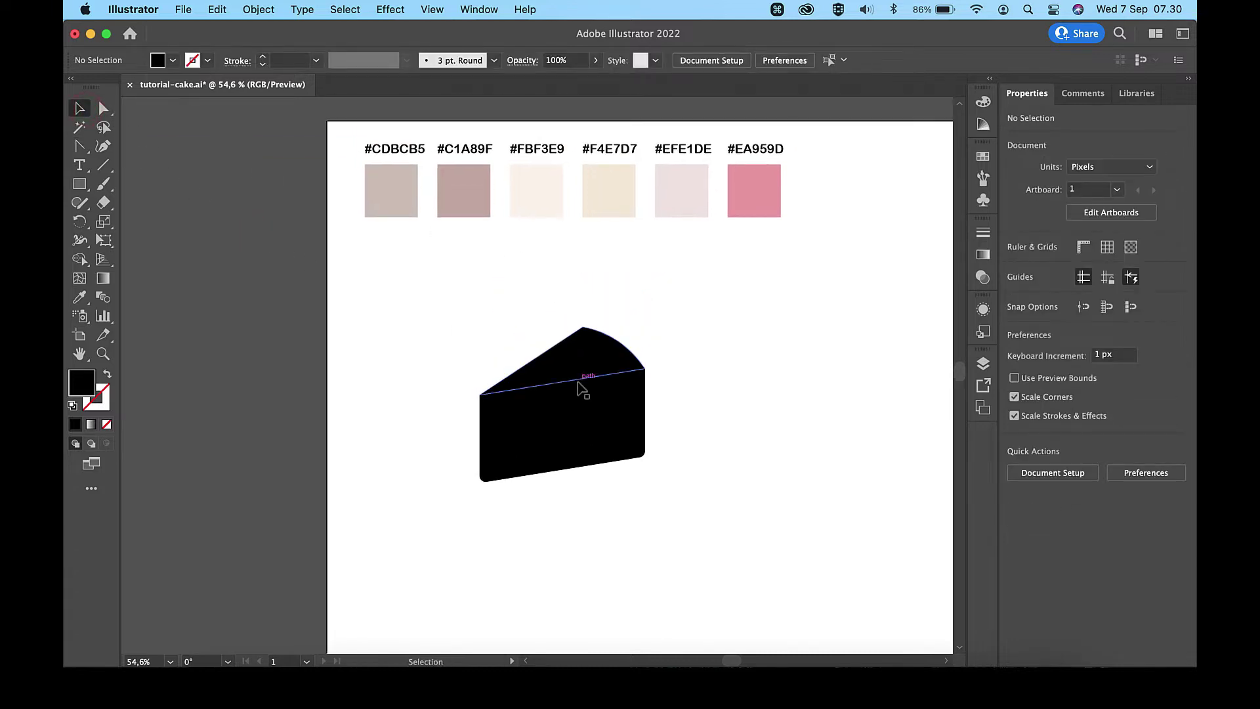
click(582, 389)
key(i)
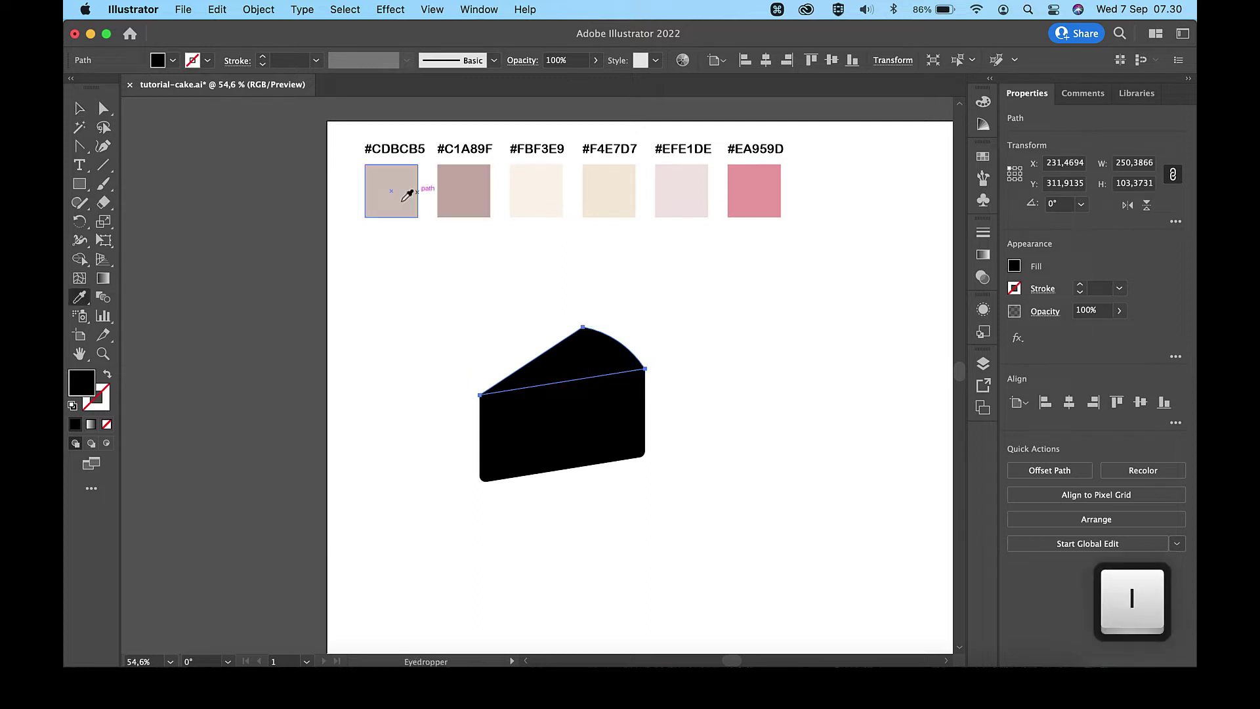
click(391, 189)
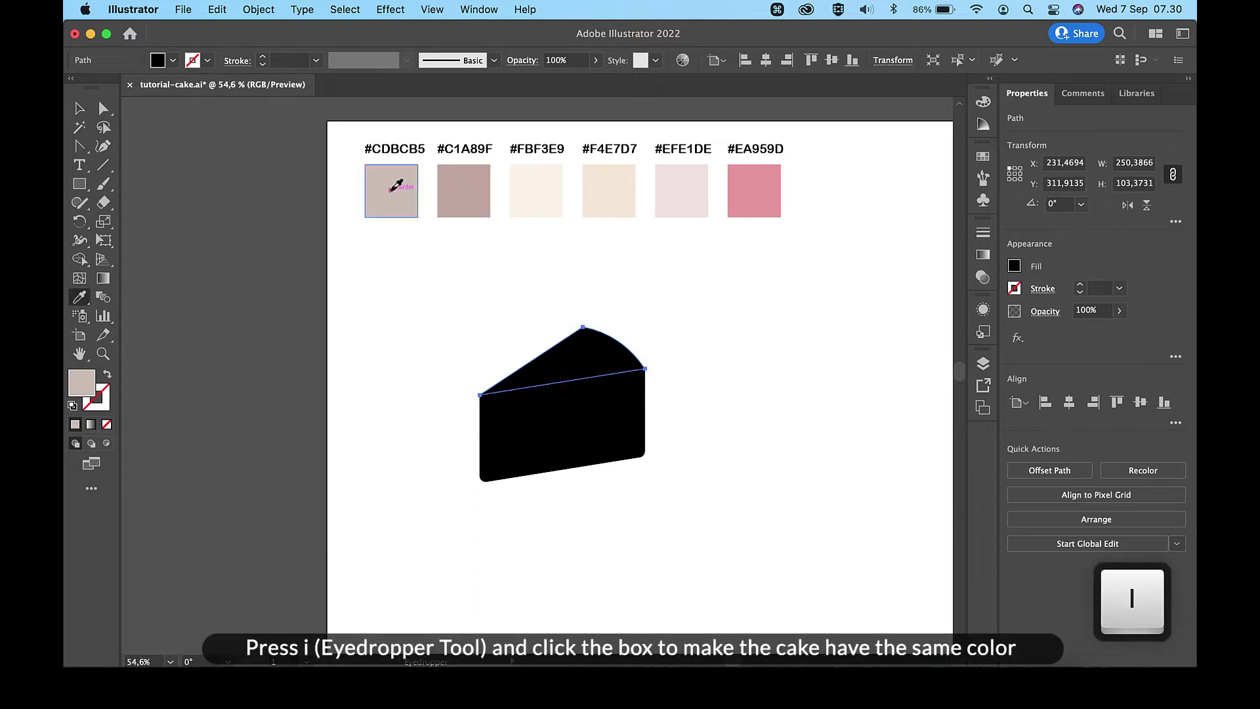
key(v)
click(420, 284)
- Fill the cake's front face with the #FBF3E9 swatch colour using the Eyedropper
click(582, 446)
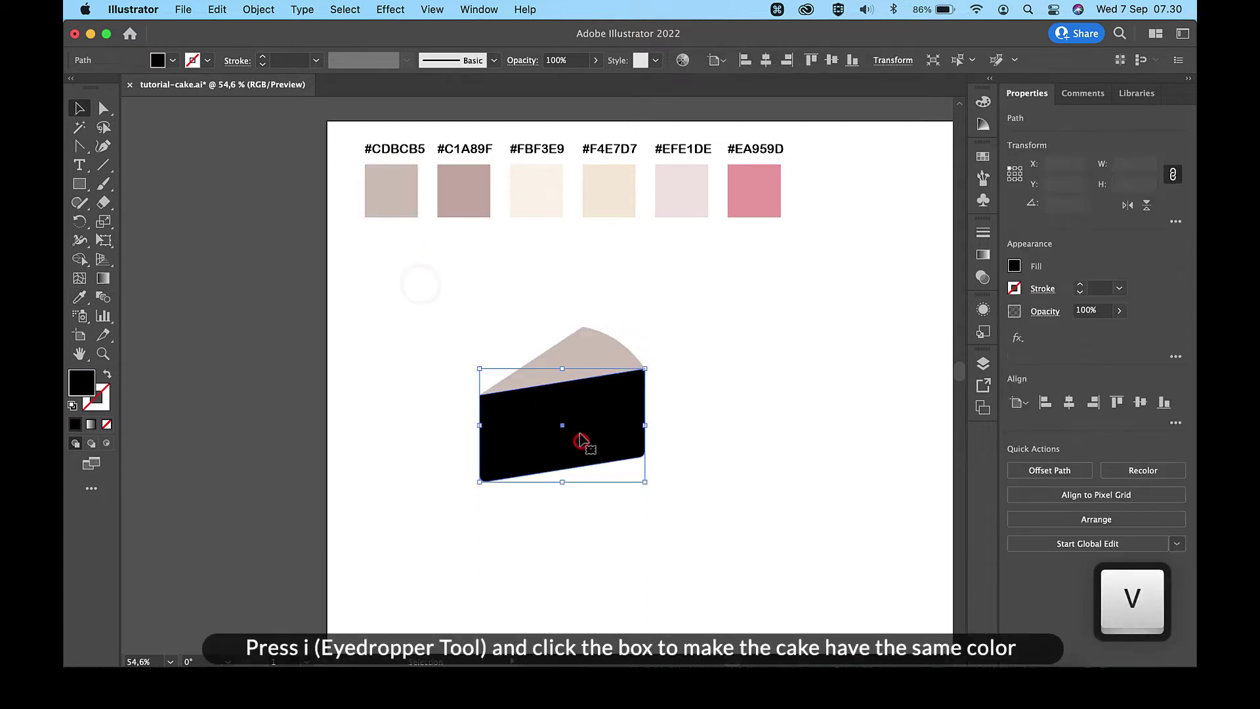
key(i)
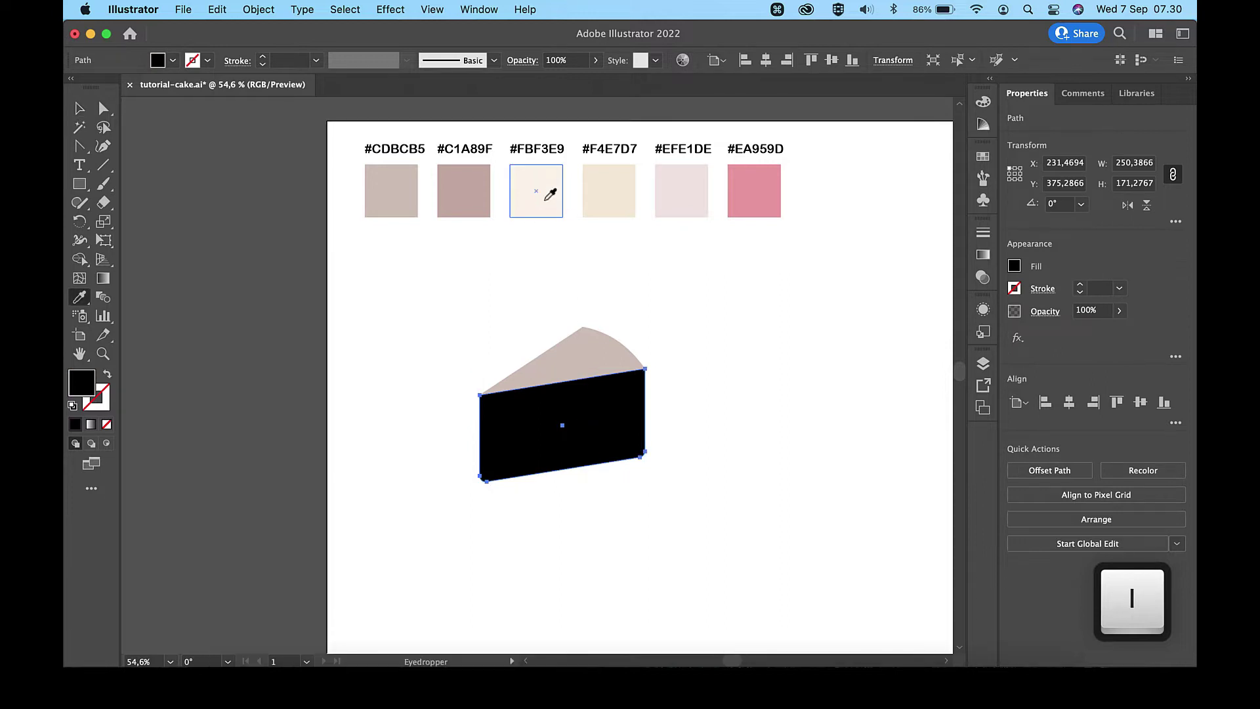
click(546, 199)
click(81, 109)
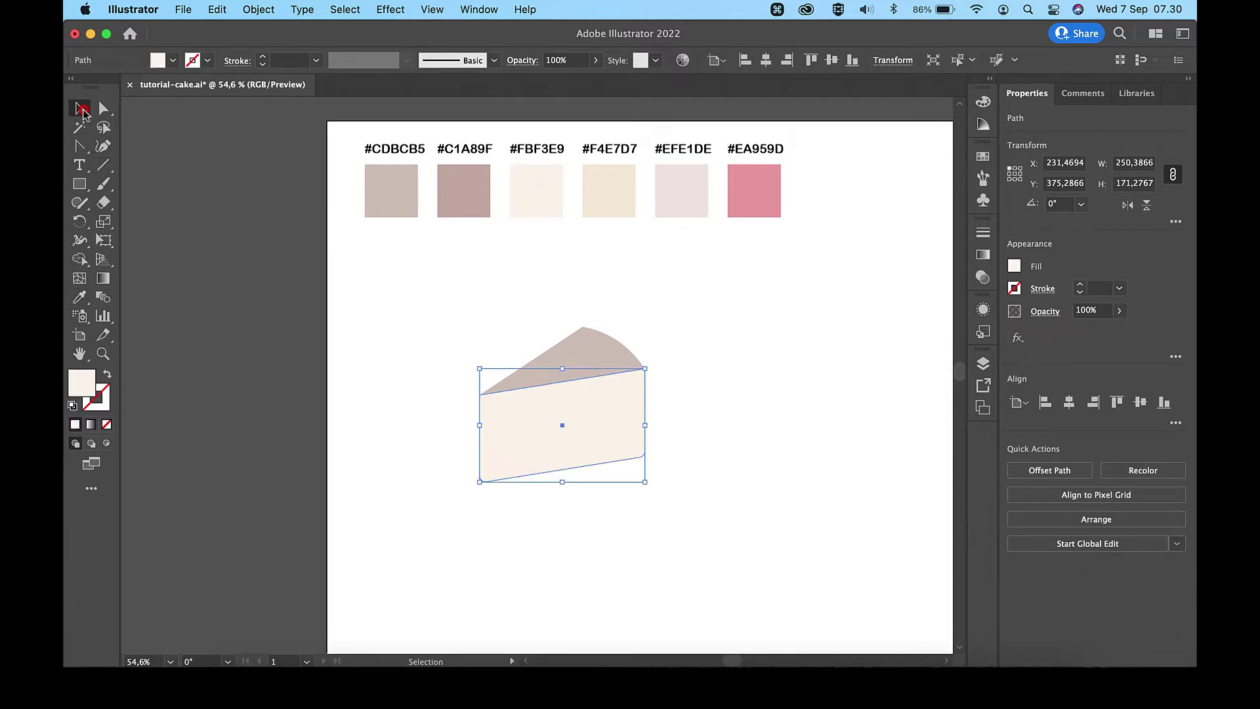
click(694, 381)
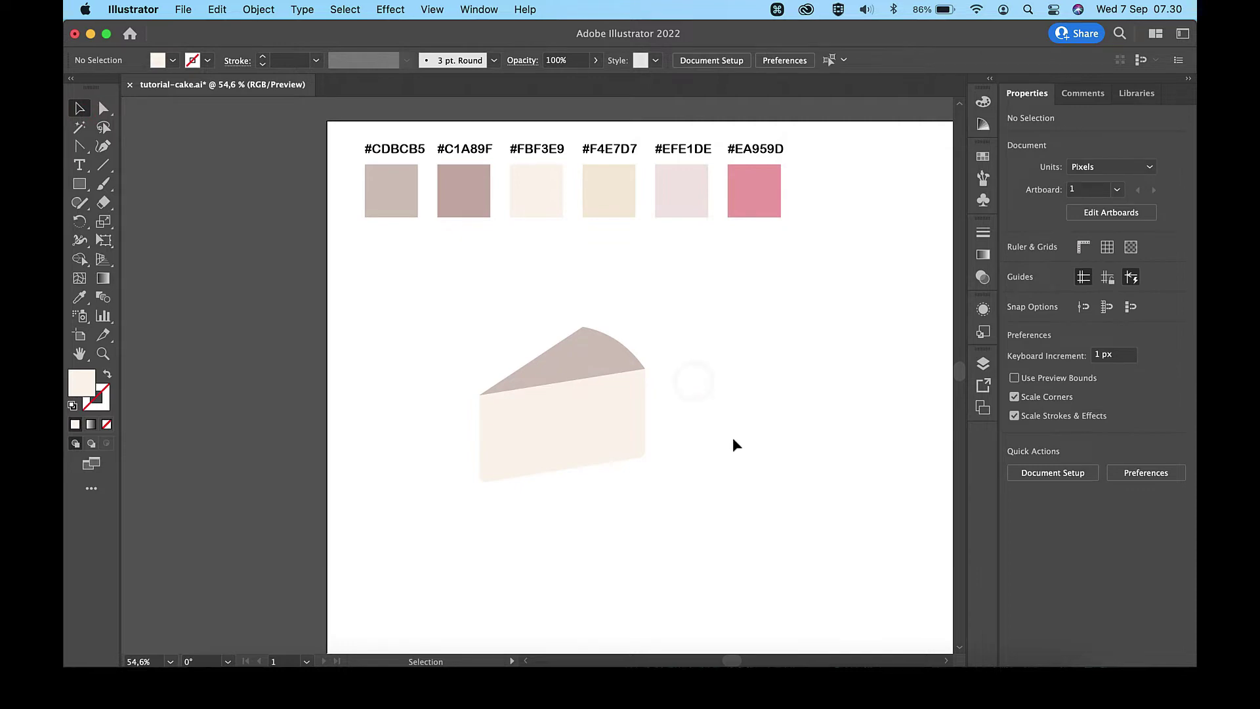
- Draw a line about 300 px wide across the upper front face, parallel to its top edge, with a 2 px stroke
scroll(733, 437, up, 5)
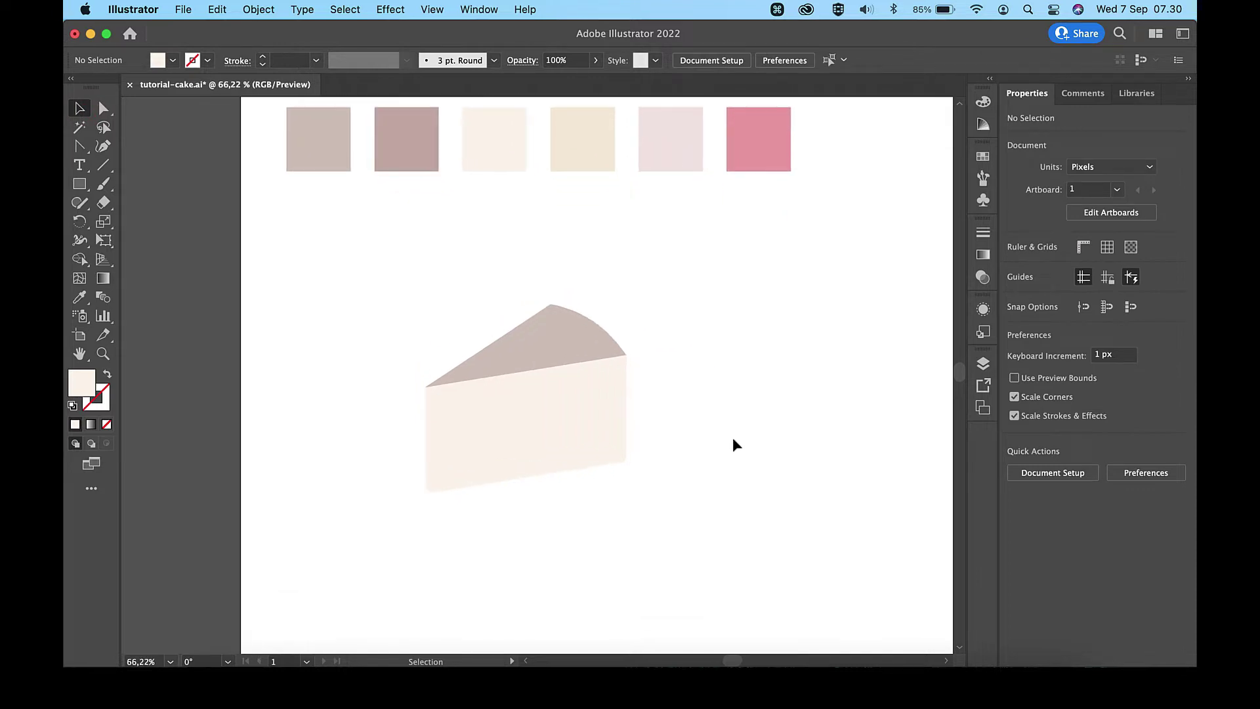
scroll(732, 437, left, 3)
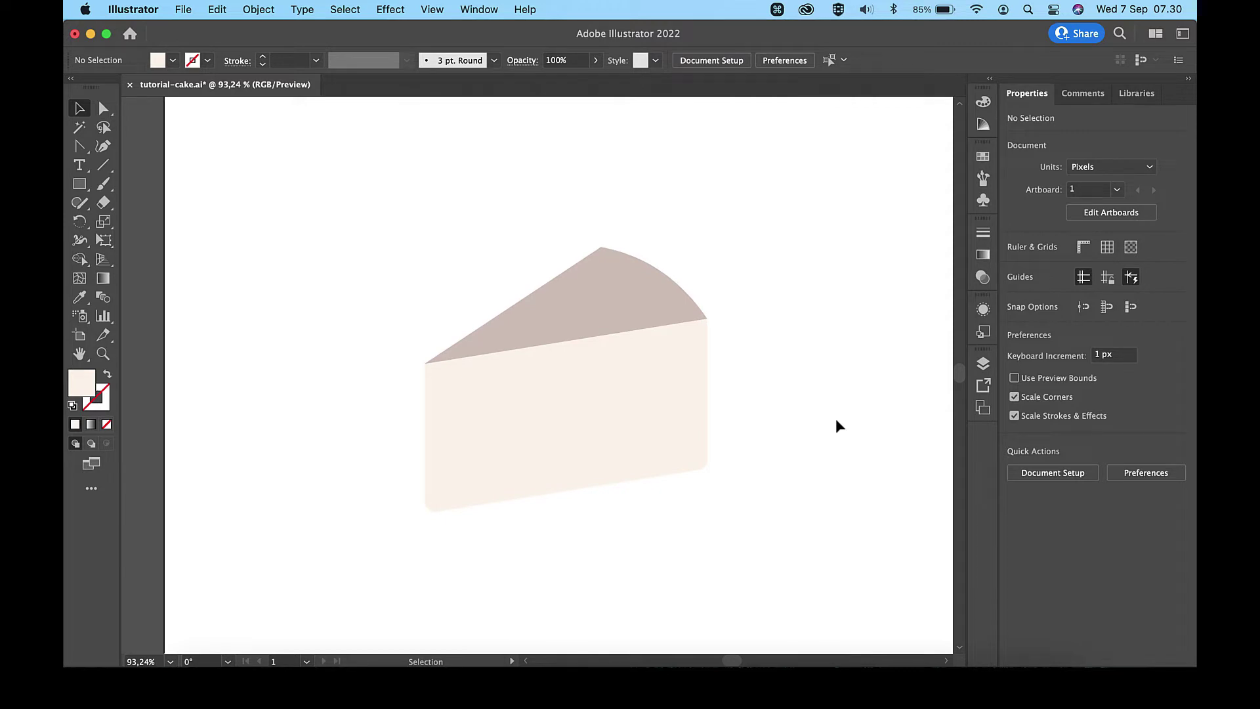
click(105, 168)
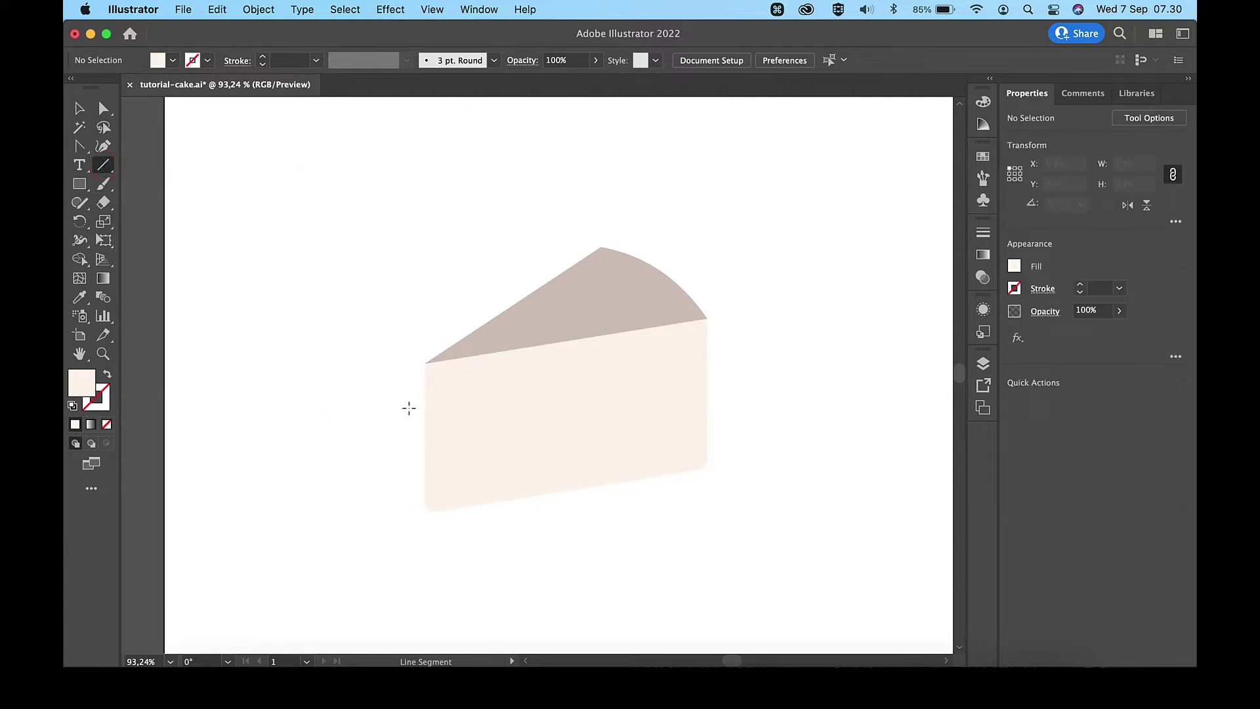
drag(409, 408, 747, 355)
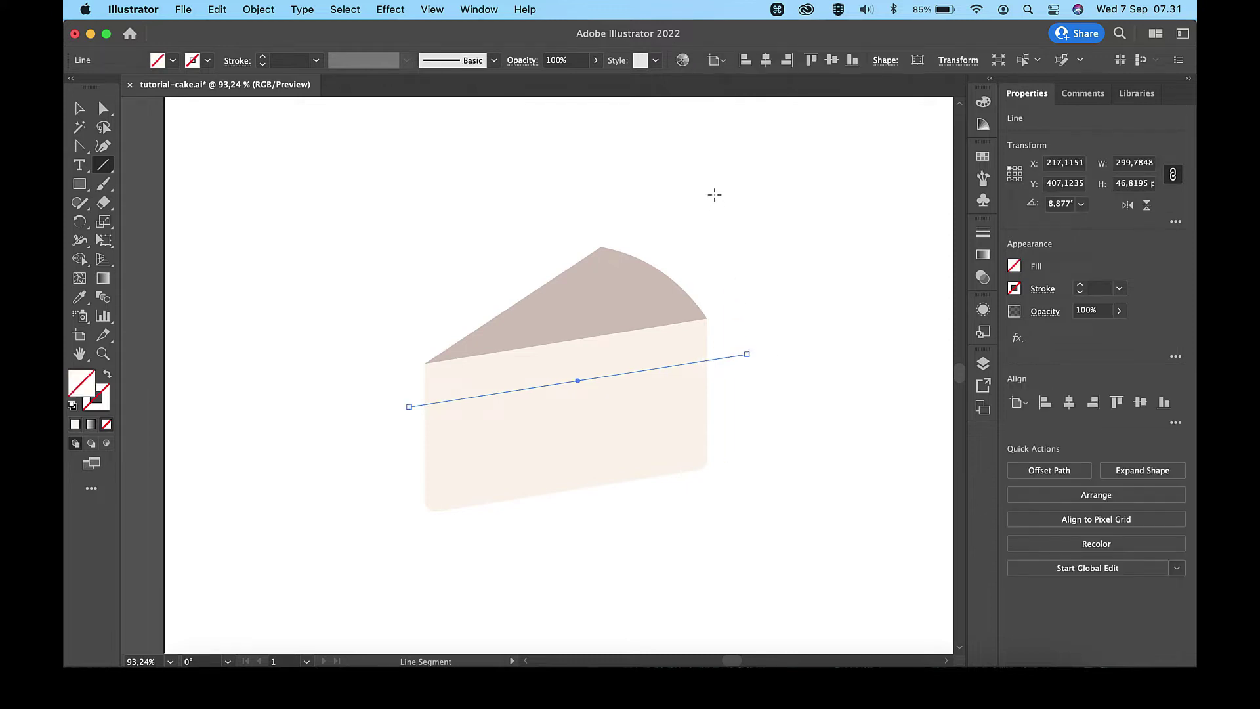
key(v)
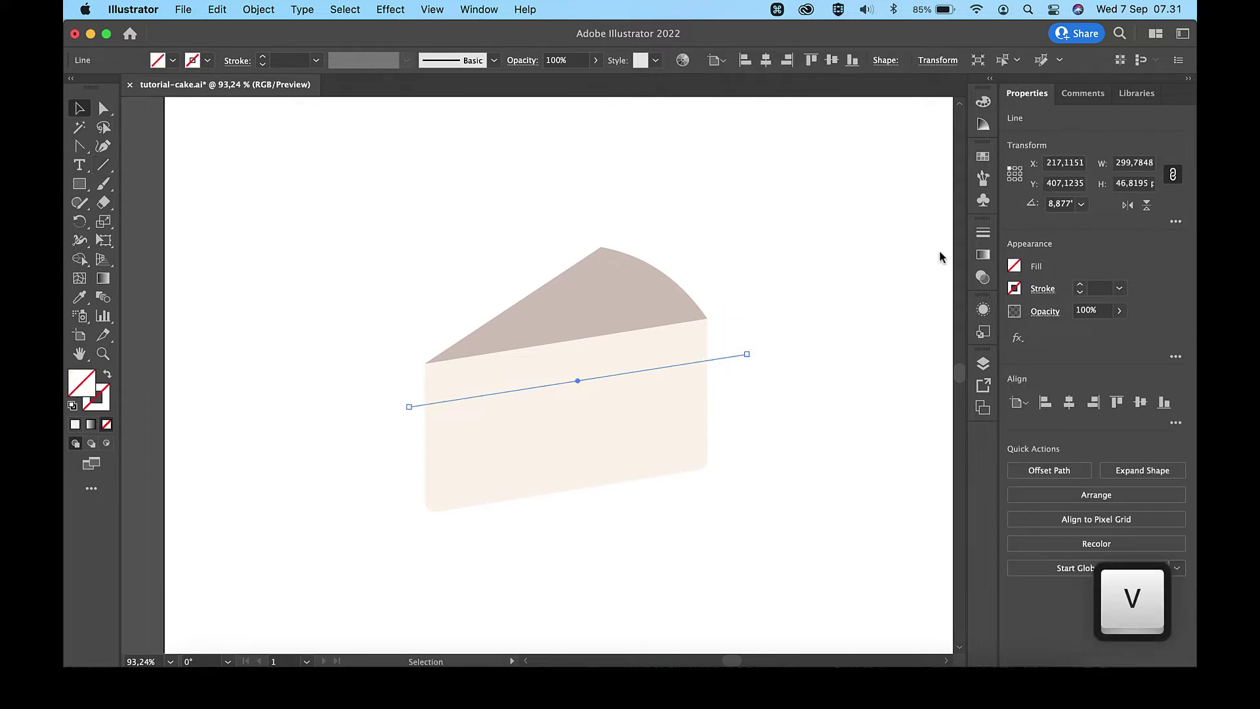
click(1078, 288)
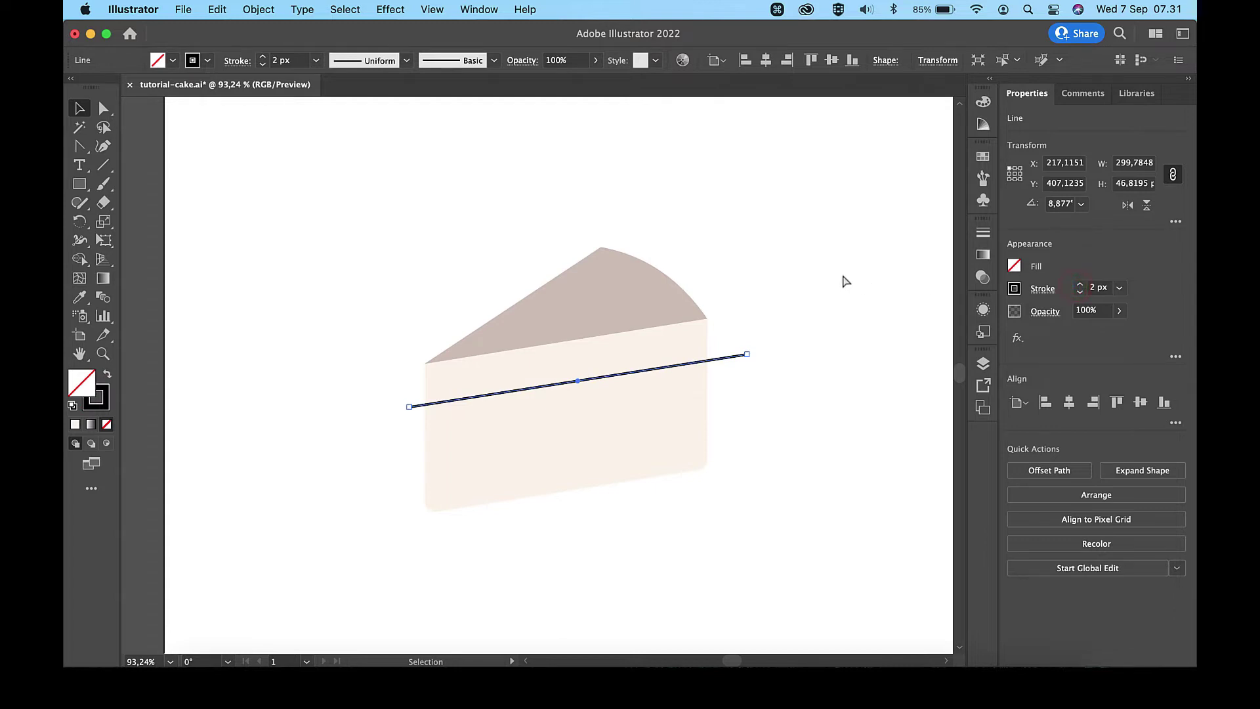
- Duplicate the 2 px line and place the copy on the empty canvas above the cake
key(super+c)
key(super+v)
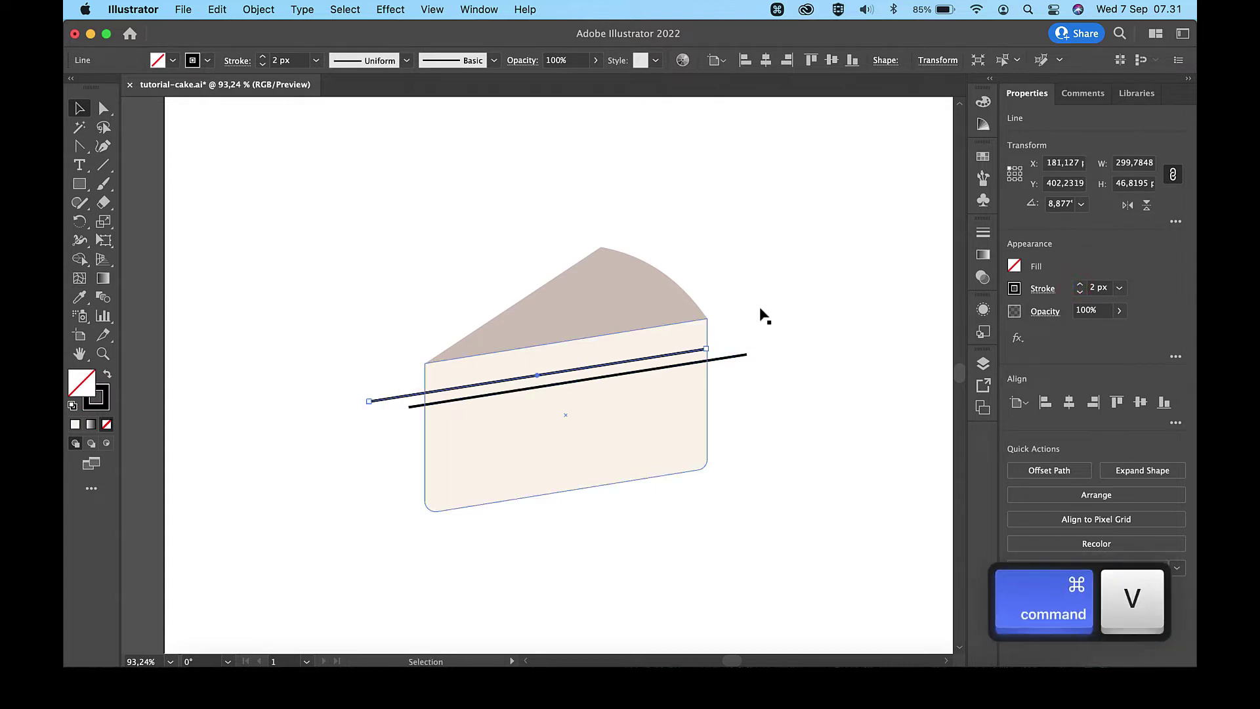
drag(619, 371, 484, 164)
click(847, 273)
- Move the original line up to just below the front face's top edge and set its stroke to 17 px
drag(720, 356, 714, 335)
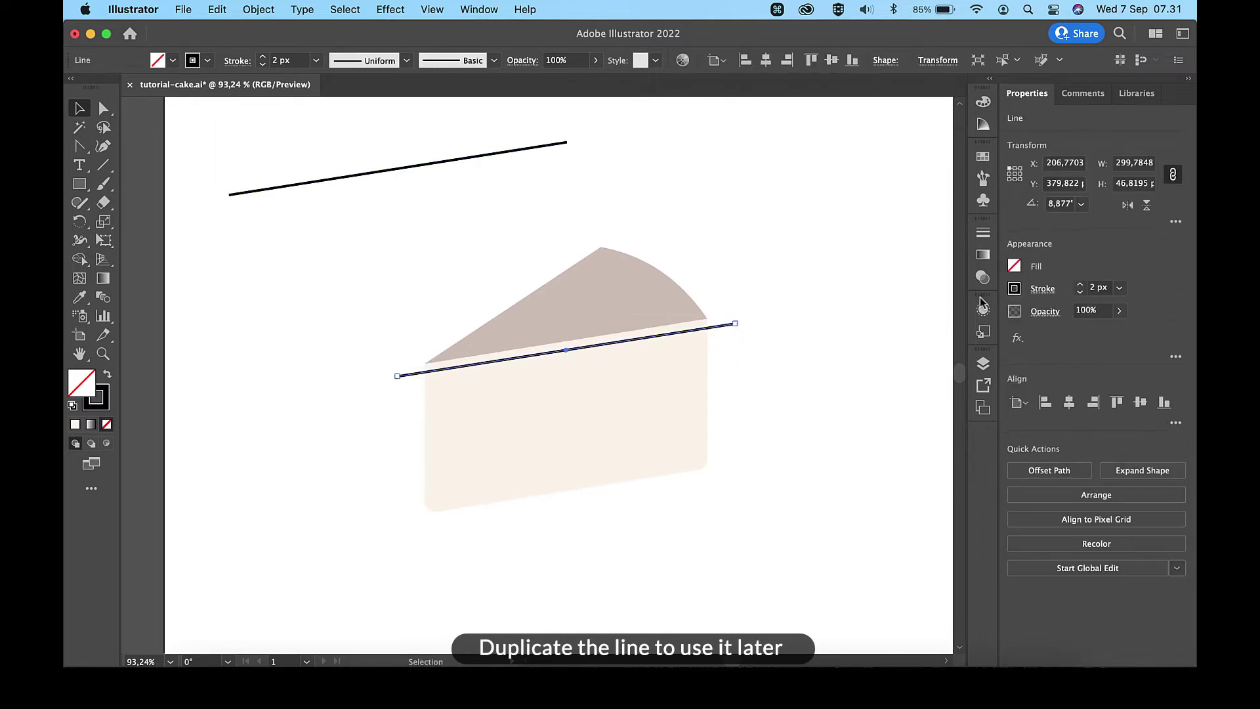
click(1080, 287)
click(1080, 287)
click(1080, 288)
click(1080, 287)
click(1079, 287)
click(1080, 286)
click(1080, 286)
click(1080, 286)
click(1079, 287)
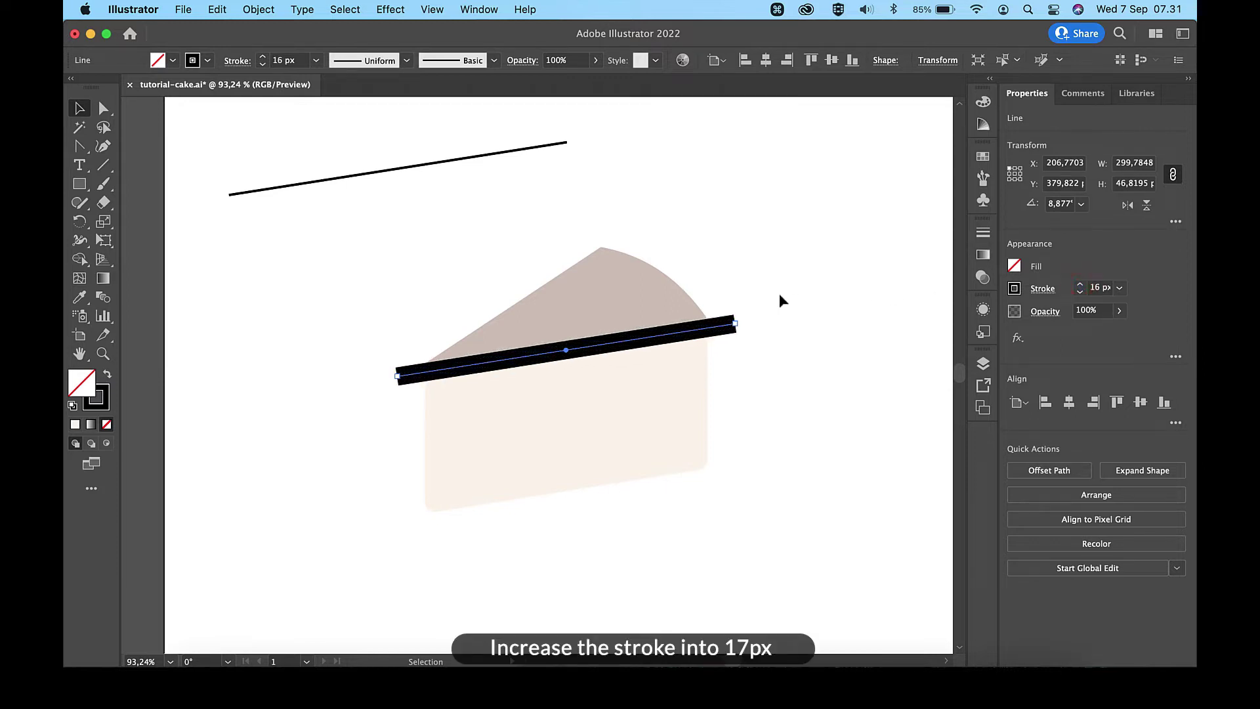
click(1078, 291)
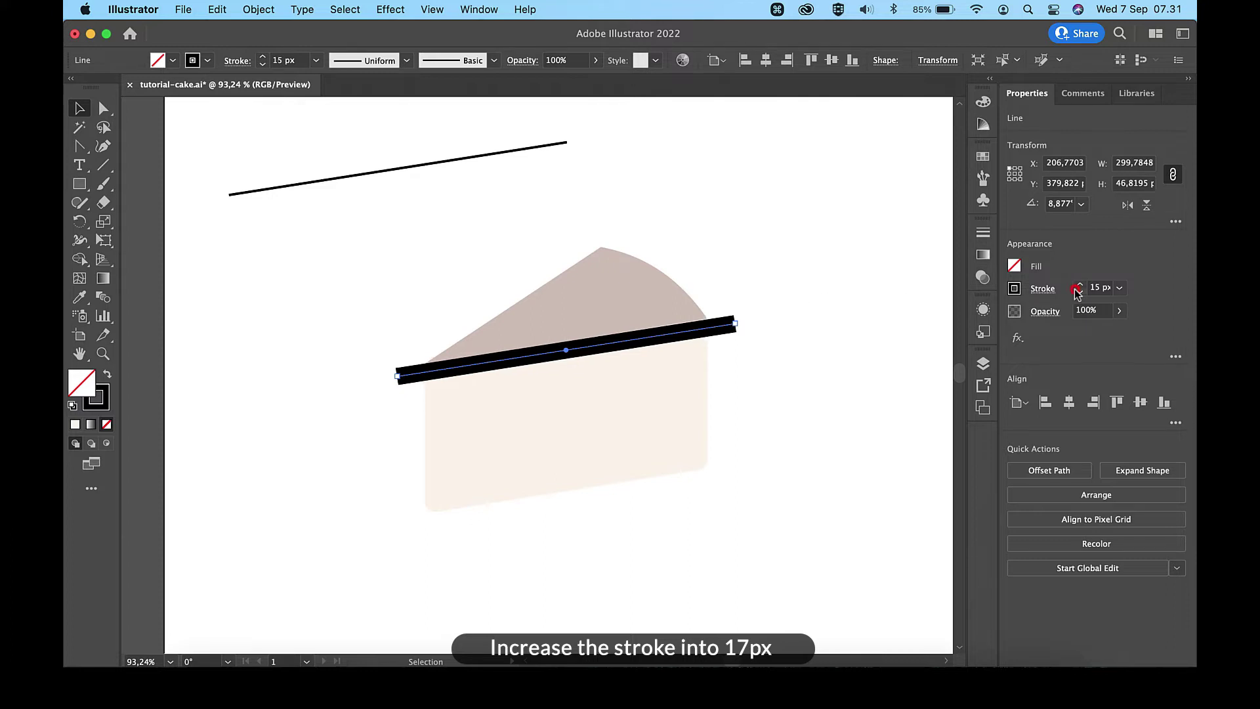
click(1080, 284)
click(1080, 284)
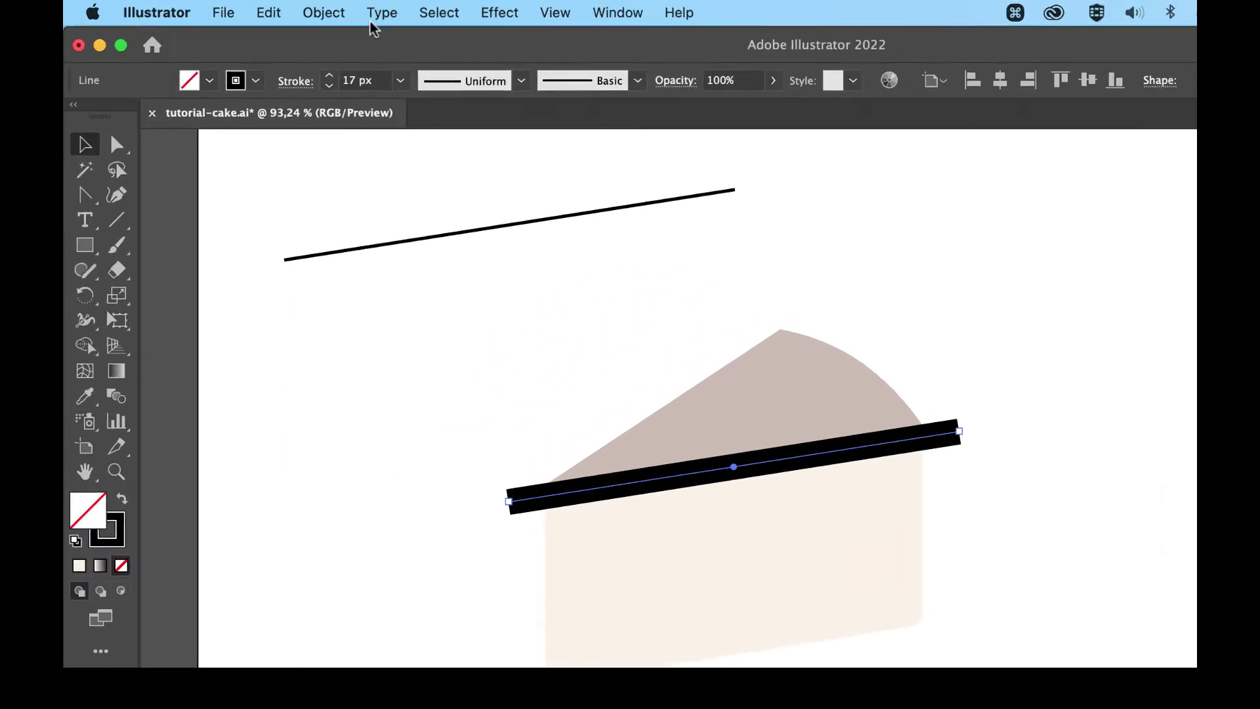
- Expand the 17 px line's fill and stroke into a filled shape
click(258, 9)
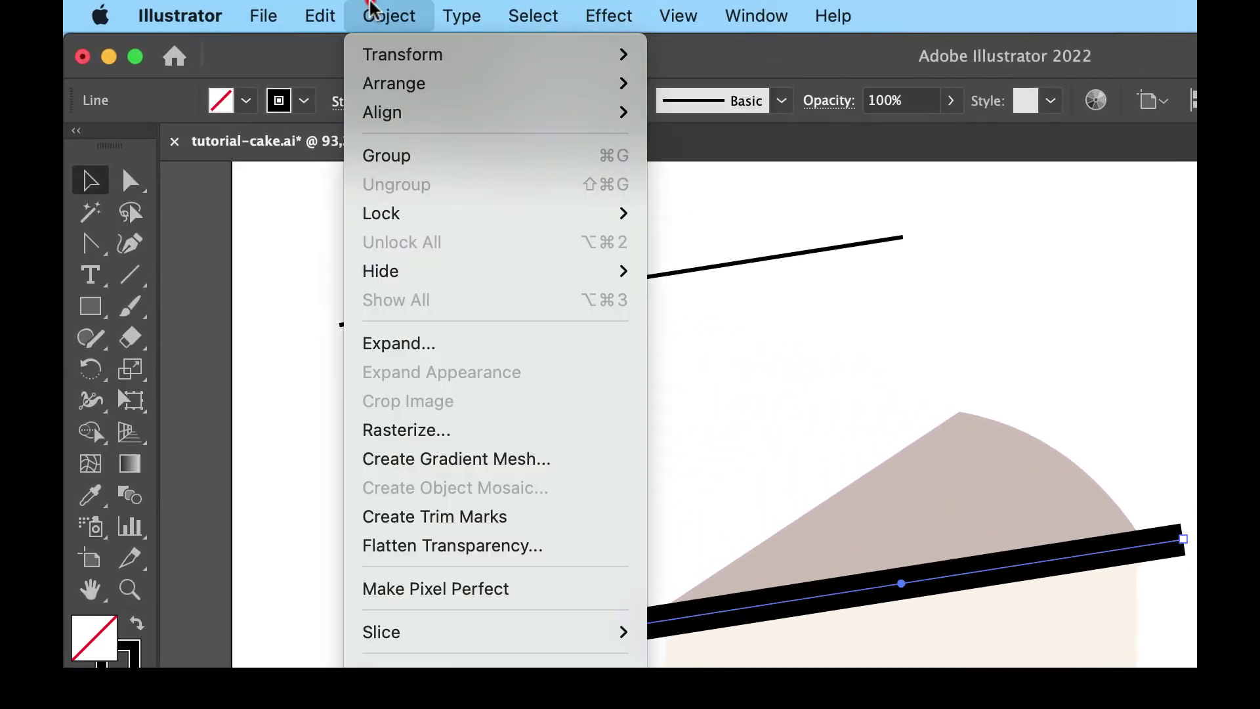
click(437, 340)
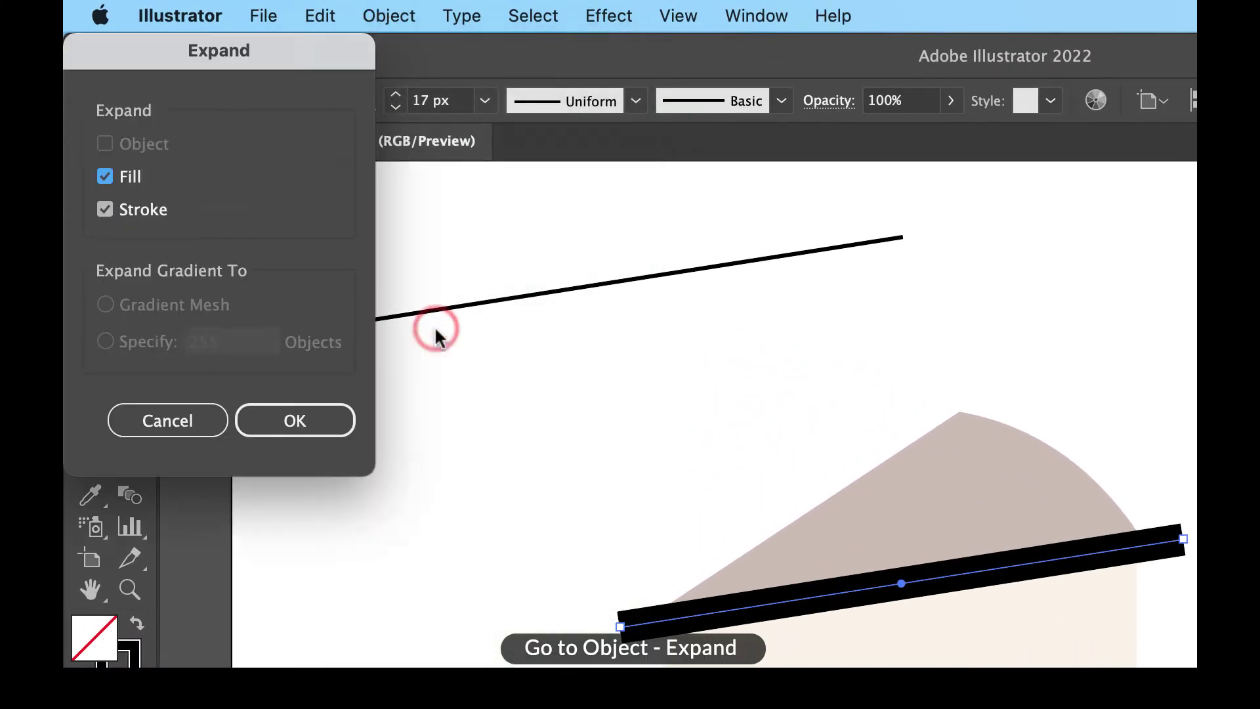
click(301, 418)
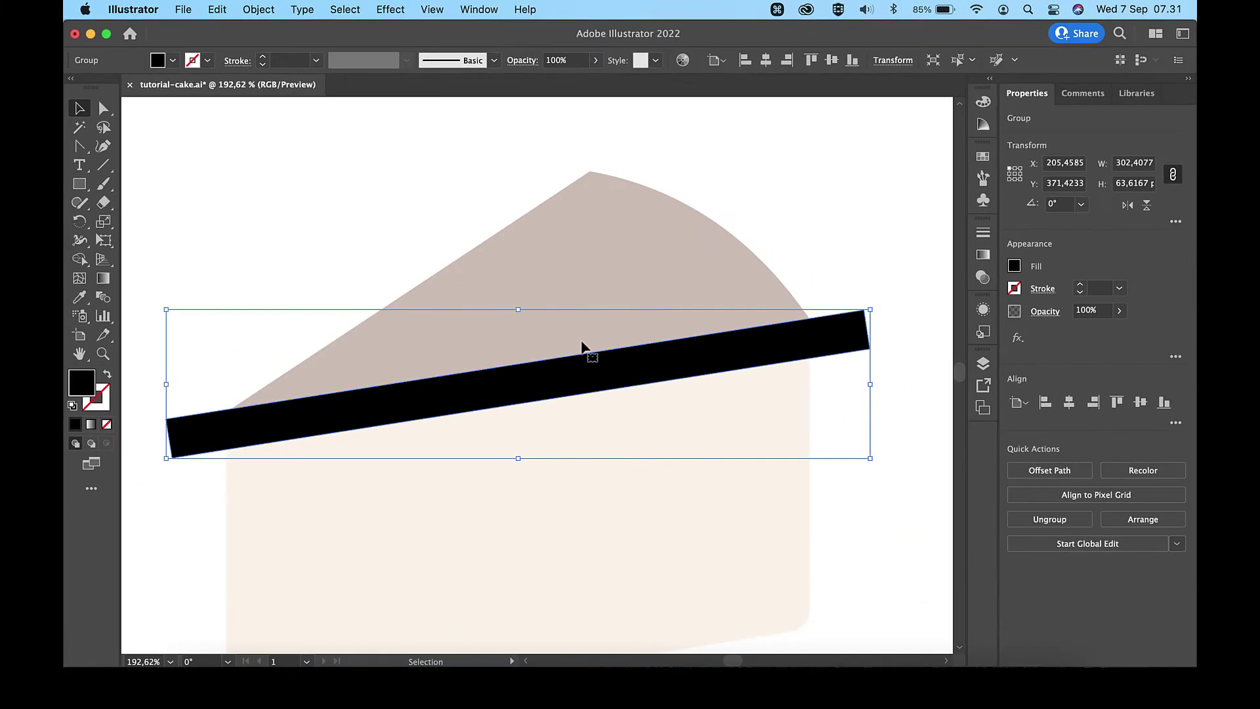
- Nudge the expanded black bar so it overlaps the seam between the cake's top and front faces
drag(518, 394, 521, 395)
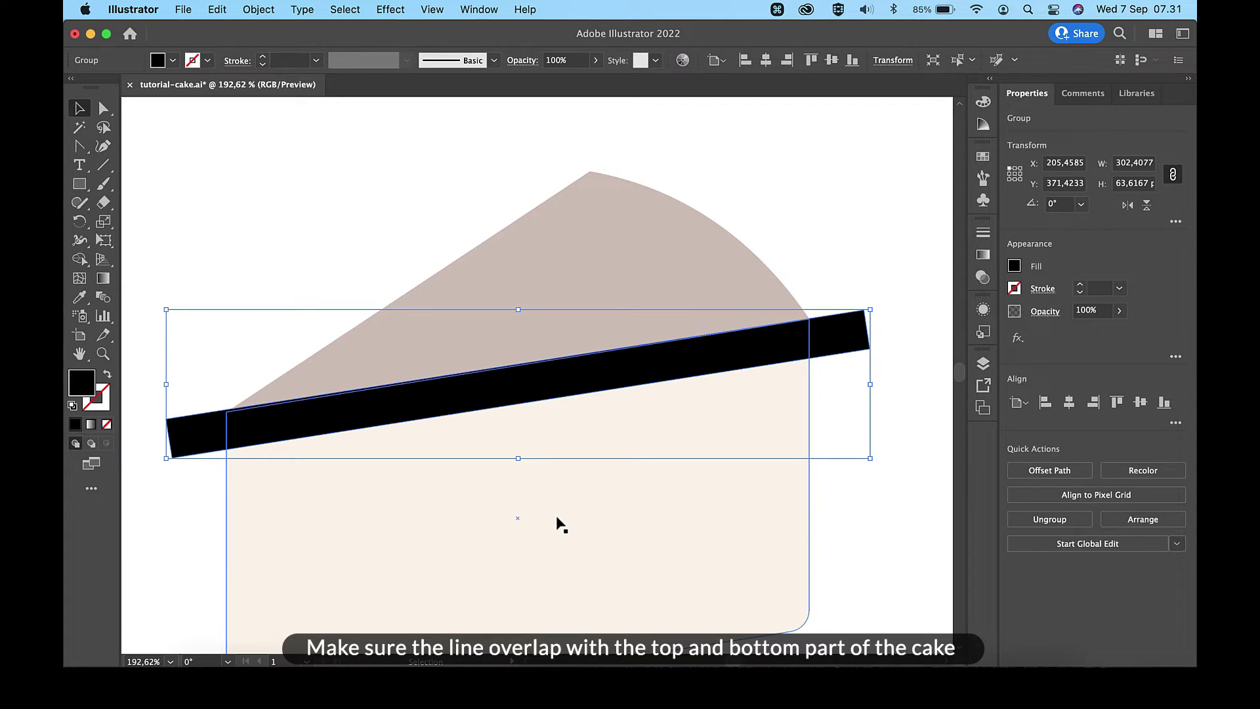
scroll(778, 366, up, 3)
drag(802, 343, 798, 342)
scroll(795, 343, down, 3)
scroll(384, 486, left, 3)
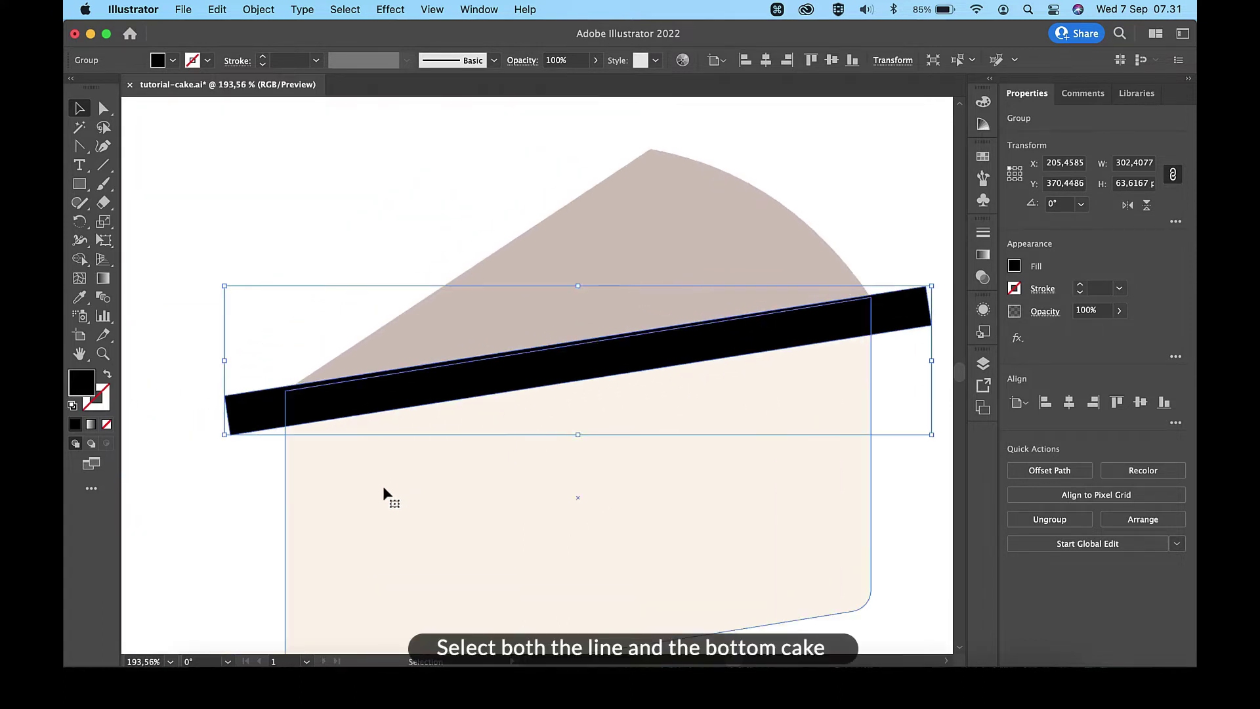
- Trim the parts of the black bar extending beyond the cake's front face with the Shape Builder tool
shift+click(321, 484)
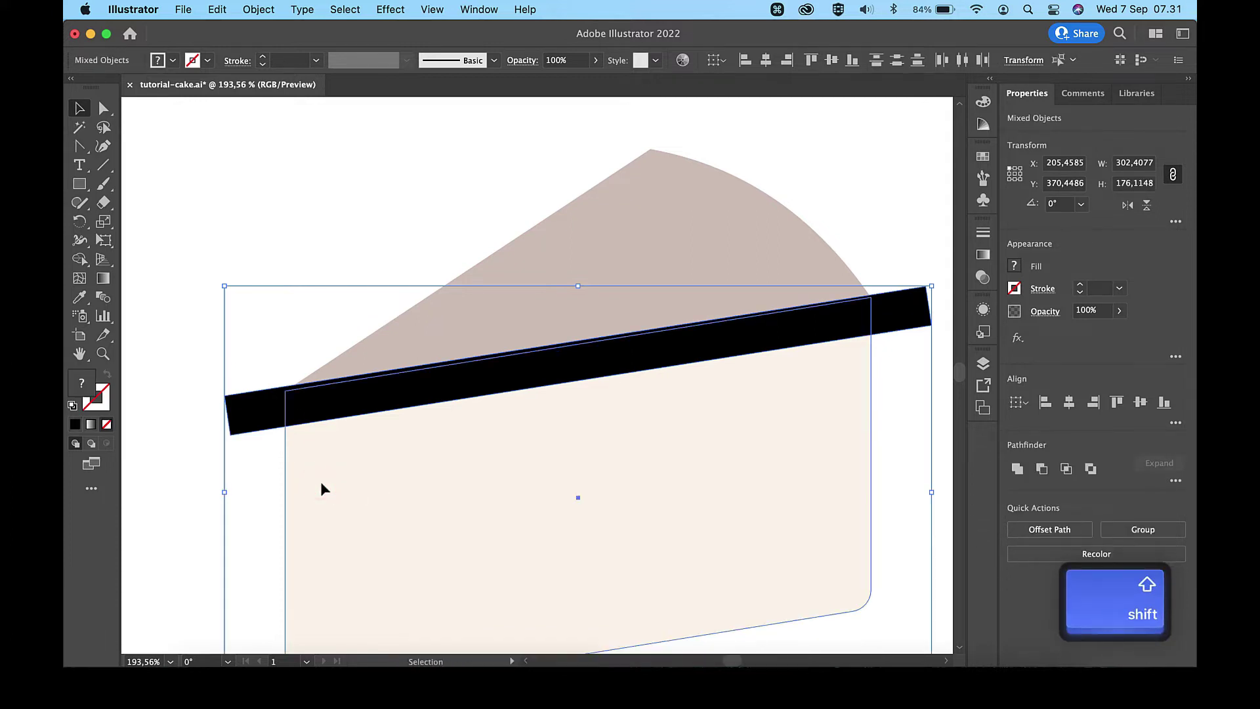
key(shift+m)
click(79, 260)
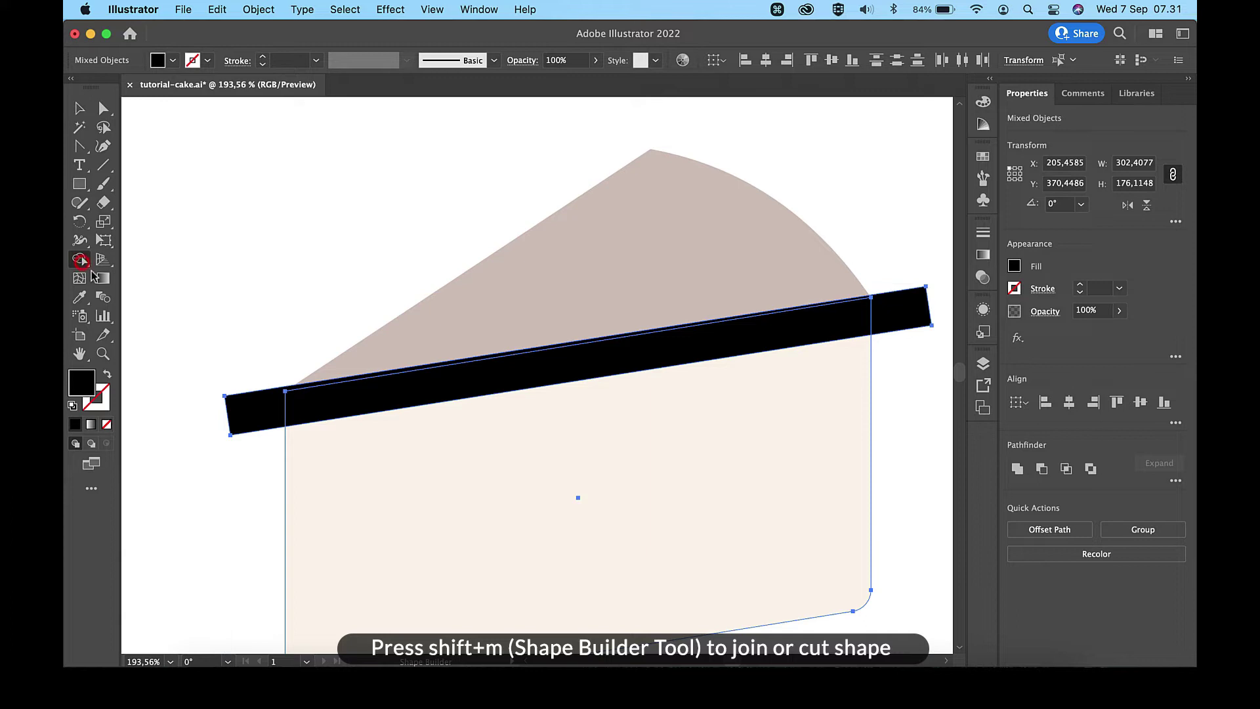
alt+click(255, 413)
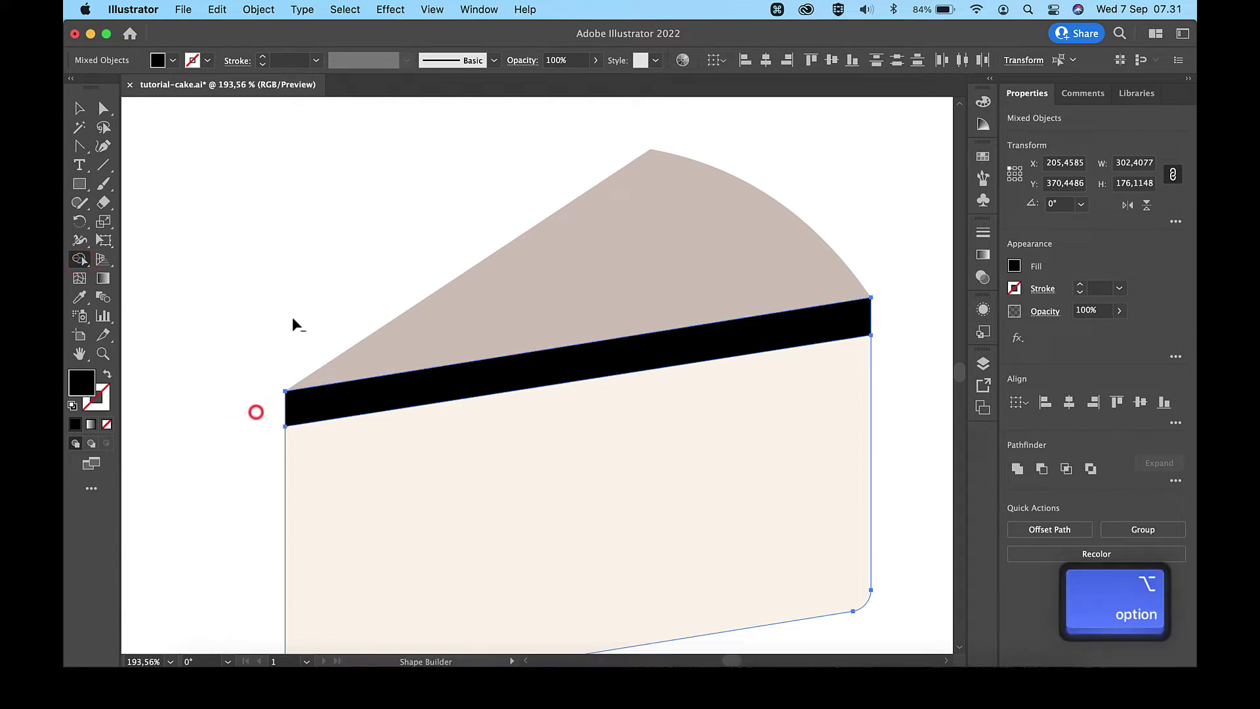
key(v)
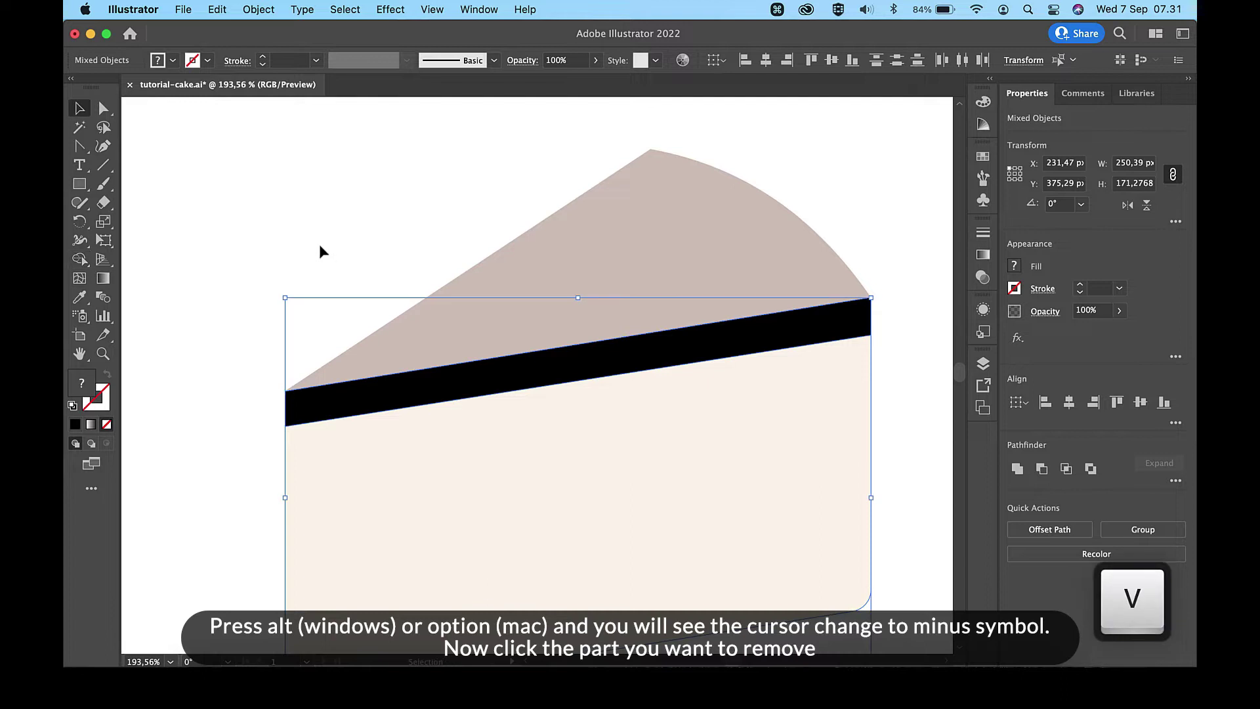
click(253, 269)
- Fill the black band with the dusty rose-brown palette swatch using the Eyedropper
click(591, 360)
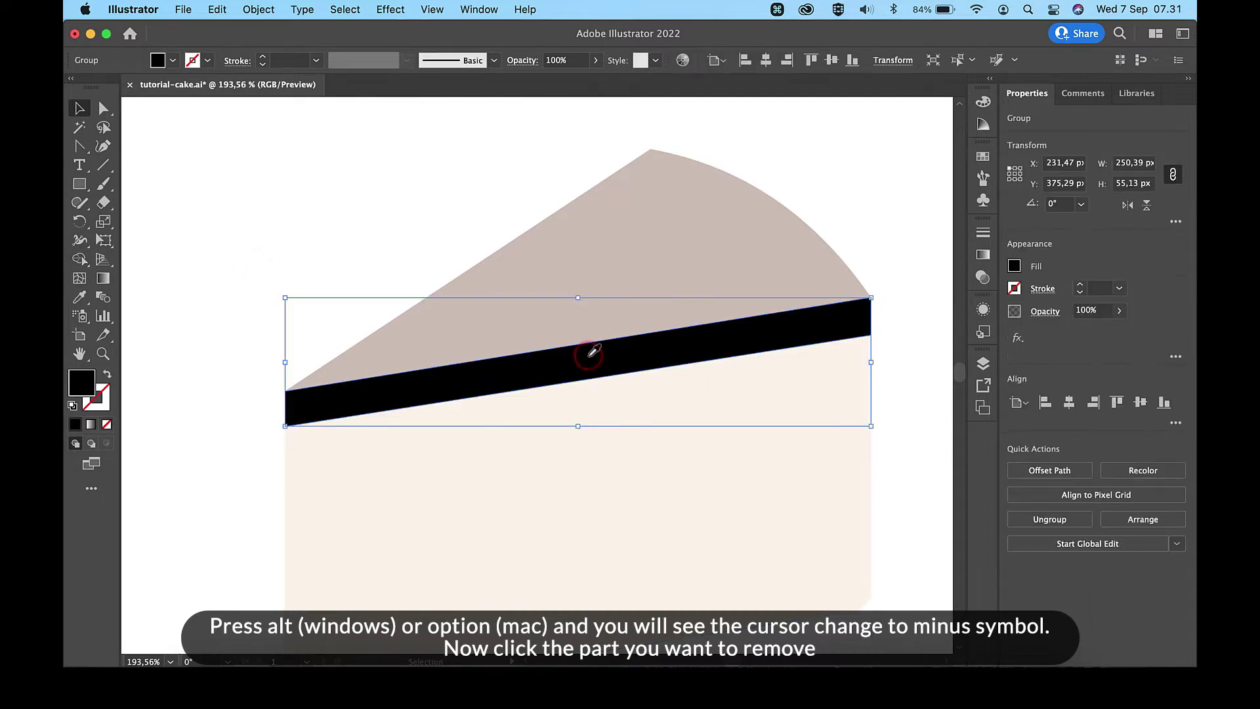
key(i)
scroll(597, 240, down, 5)
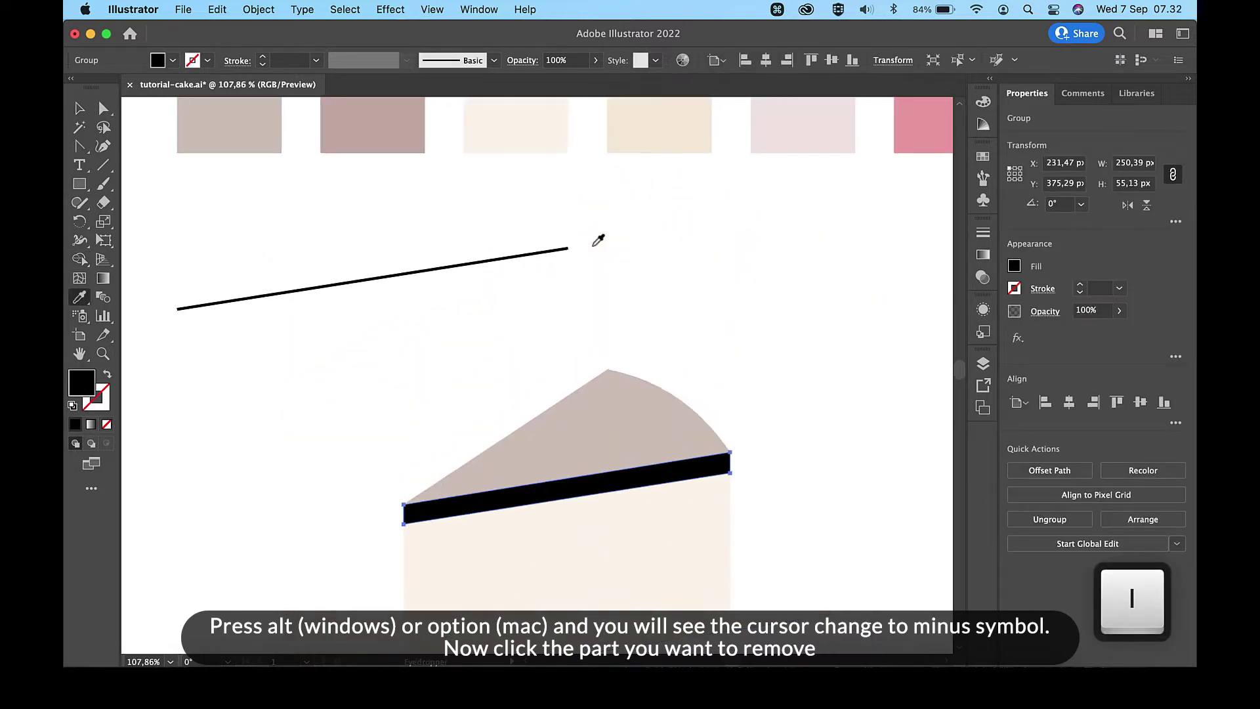
scroll(585, 231, up, 1)
click(380, 149)
key(v)
scroll(821, 361, down, 3)
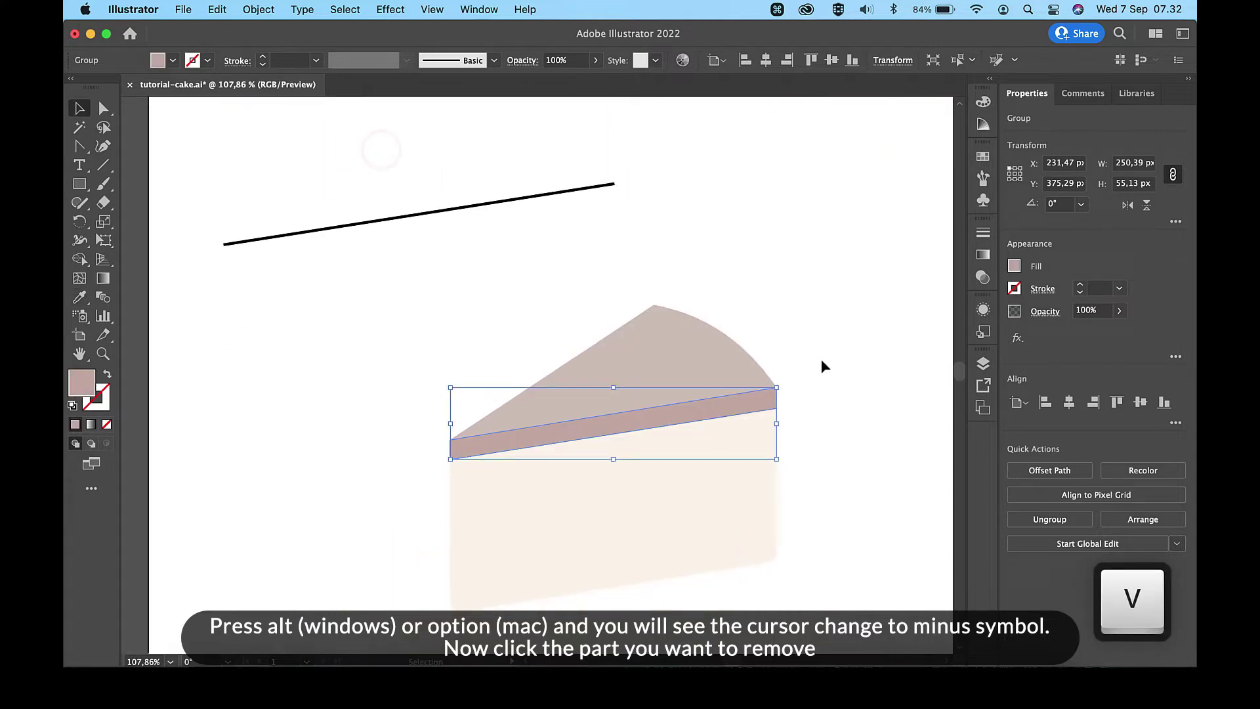
click(824, 361)
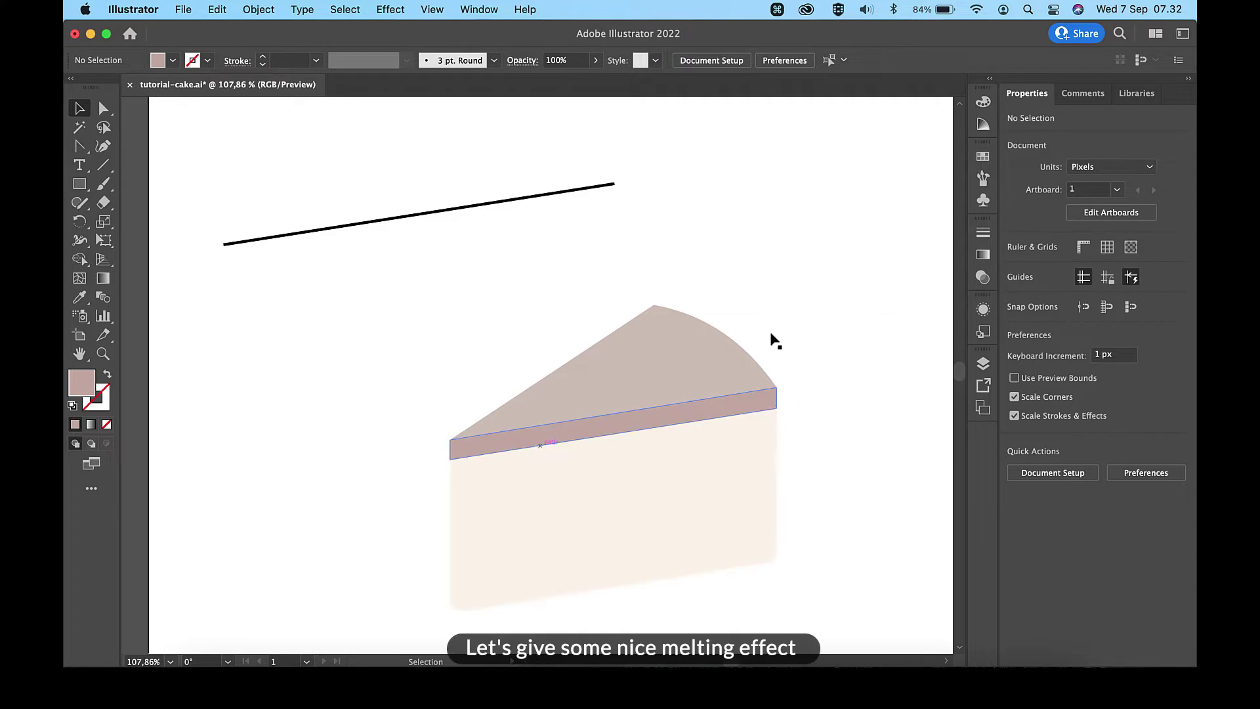
- Duplicate the spare 2 px line and place the copy along the lower edge of the rose-brown band
click(519, 202)
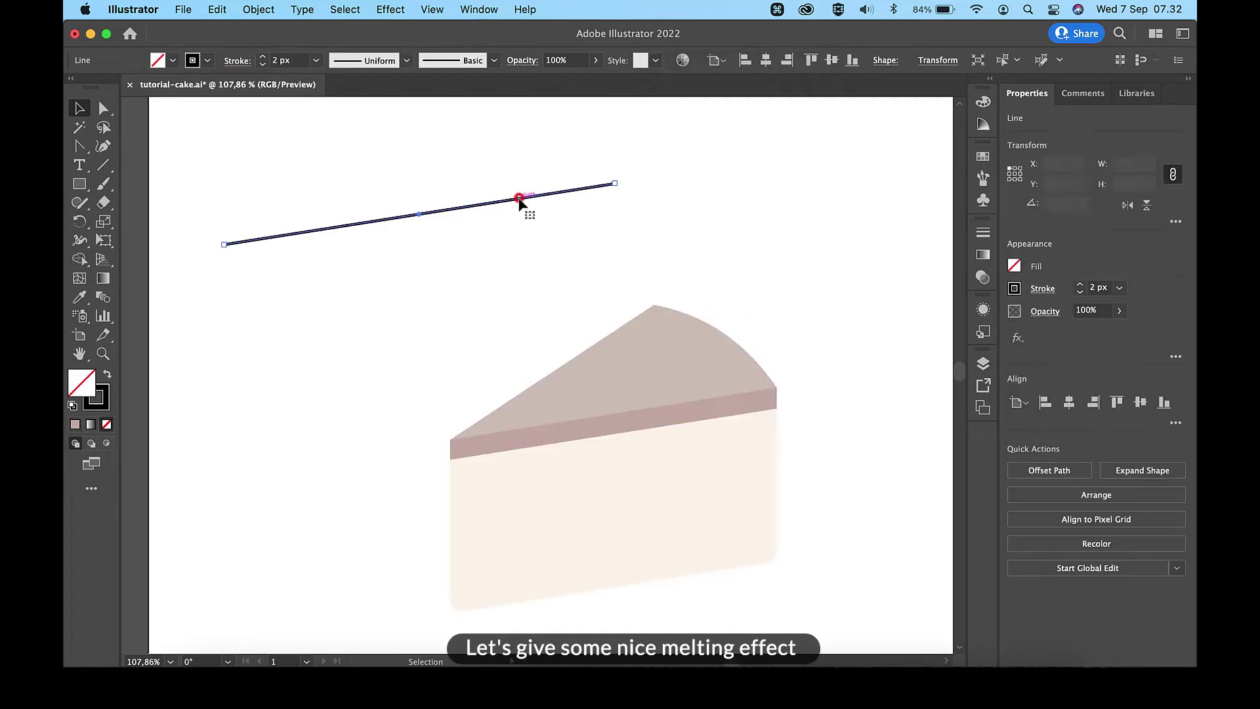
key(super+c)
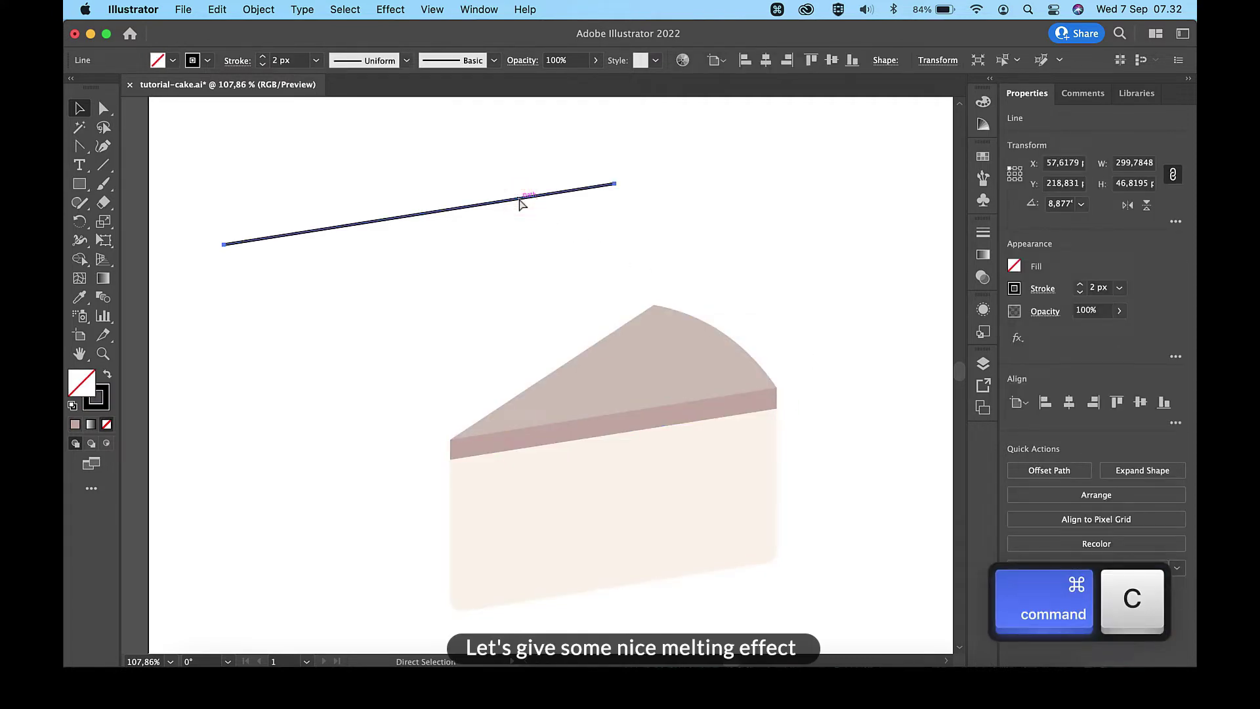
key(super+v)
drag(611, 363, 694, 423)
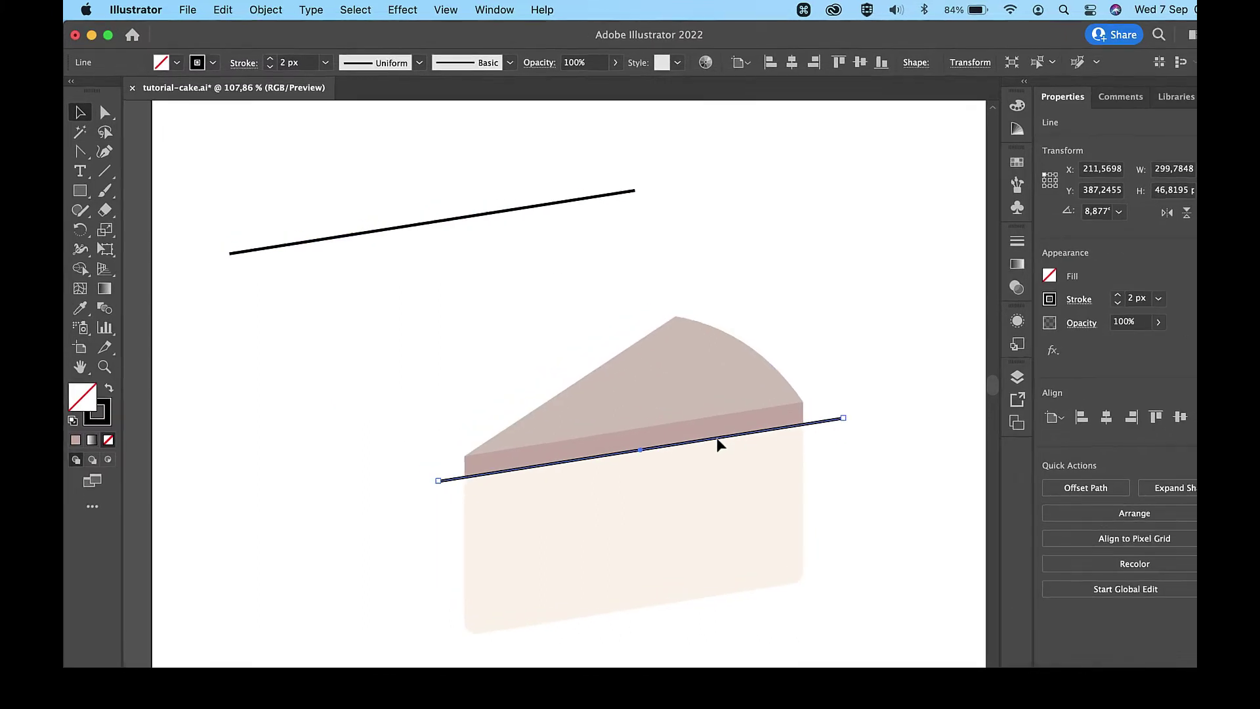
- Apply a Zig Zag effect to the line on the cake with 2 px absolute size, 12 ridges per segment and smooth points
click(392, 8)
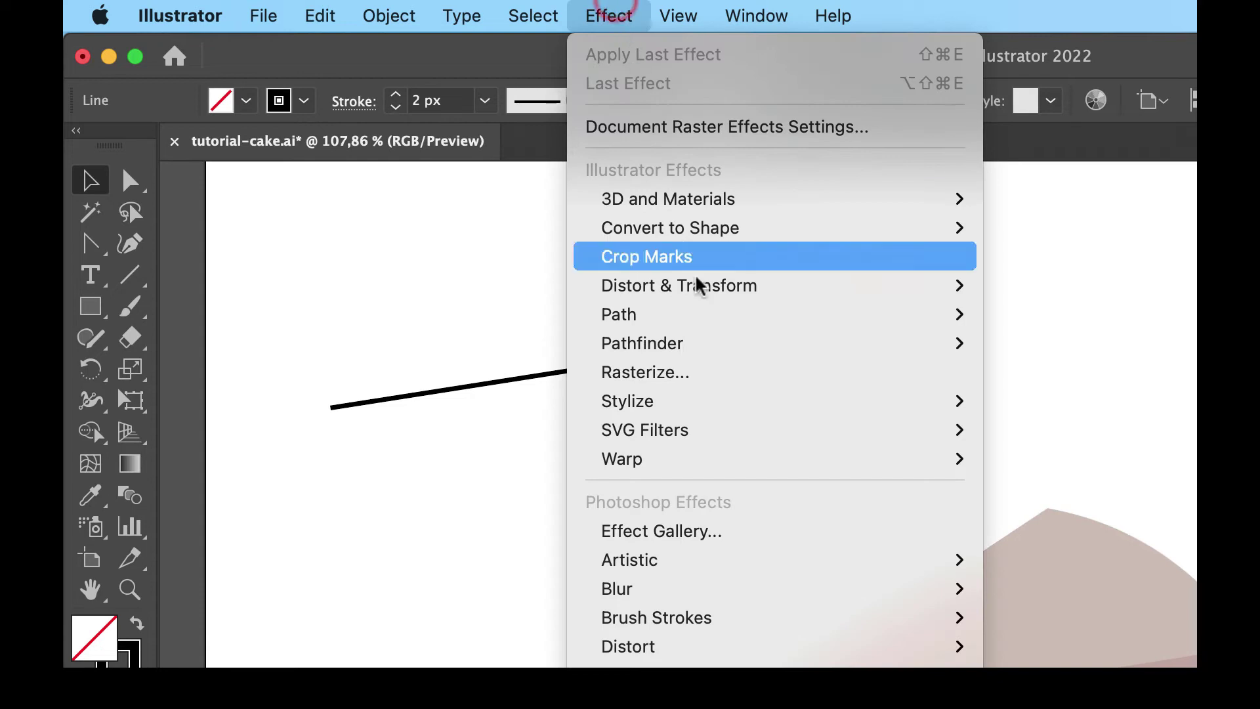
mouse_move(622, 284)
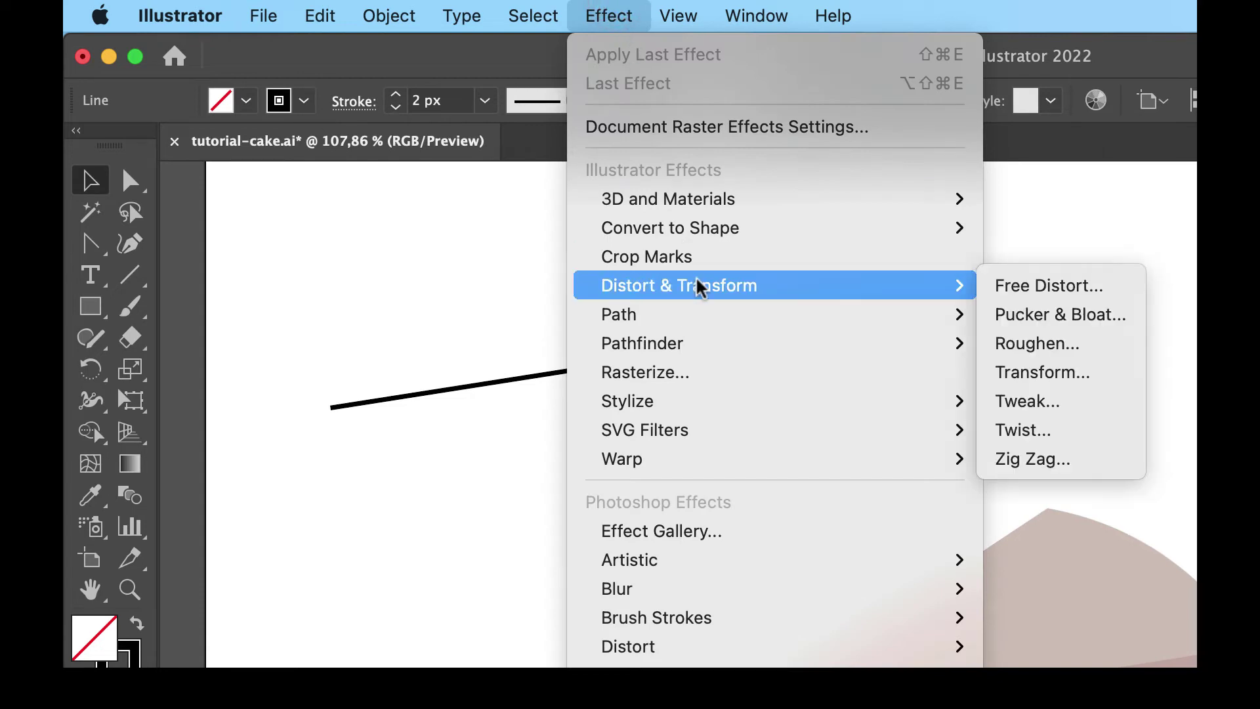
click(1060, 459)
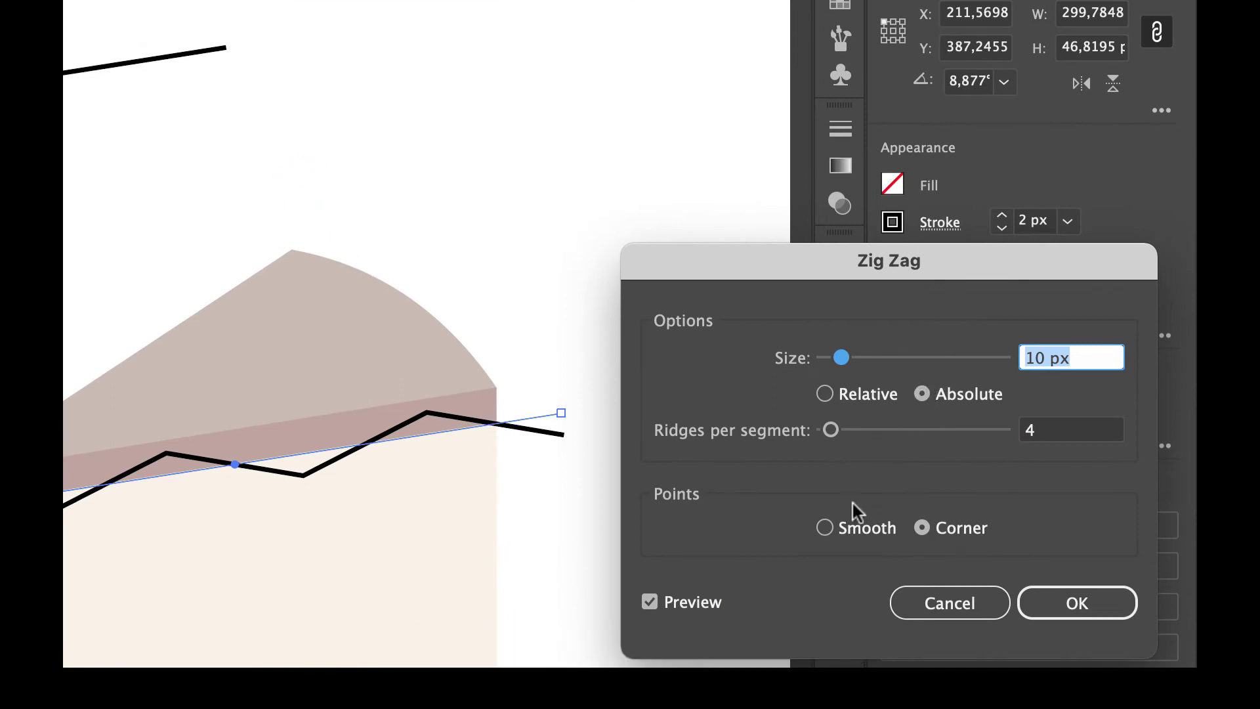
click(856, 395)
click(980, 401)
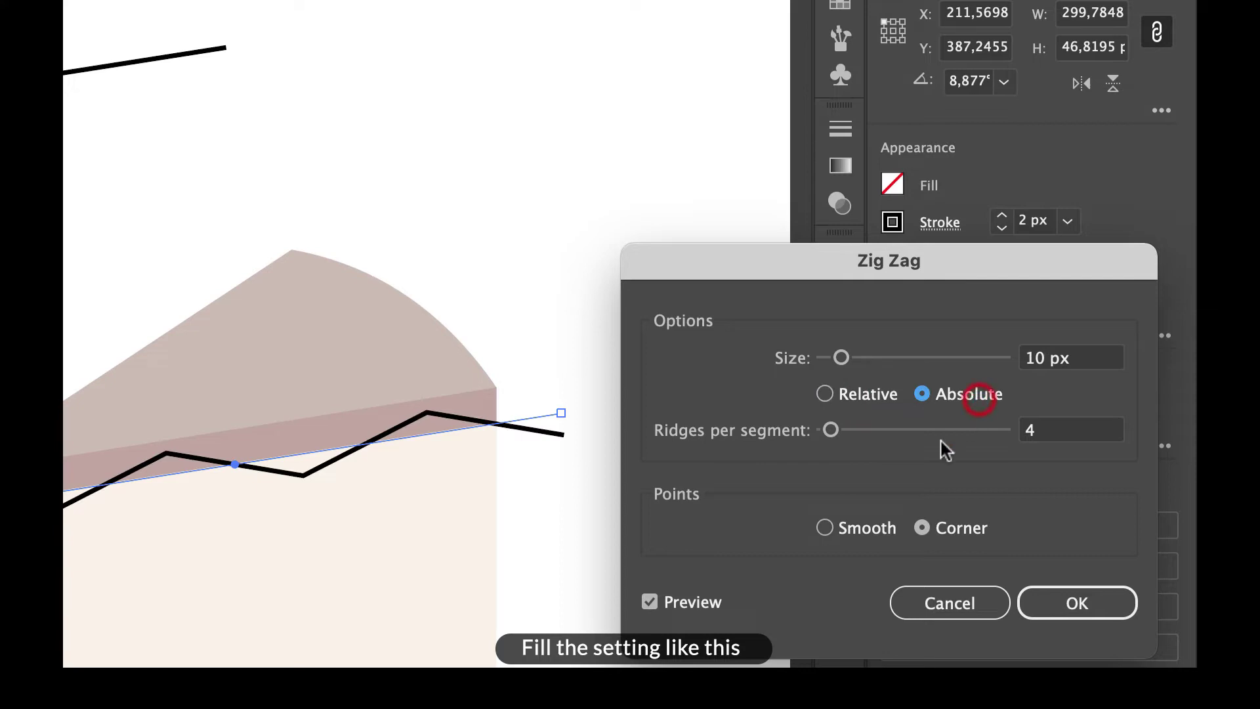
click(861, 529)
mouse_move(832, 437)
mouse_down()
mouse_move(894, 441)
mouse_move(849, 441)
mouse_up()
drag(840, 358, 826, 362)
click(830, 358)
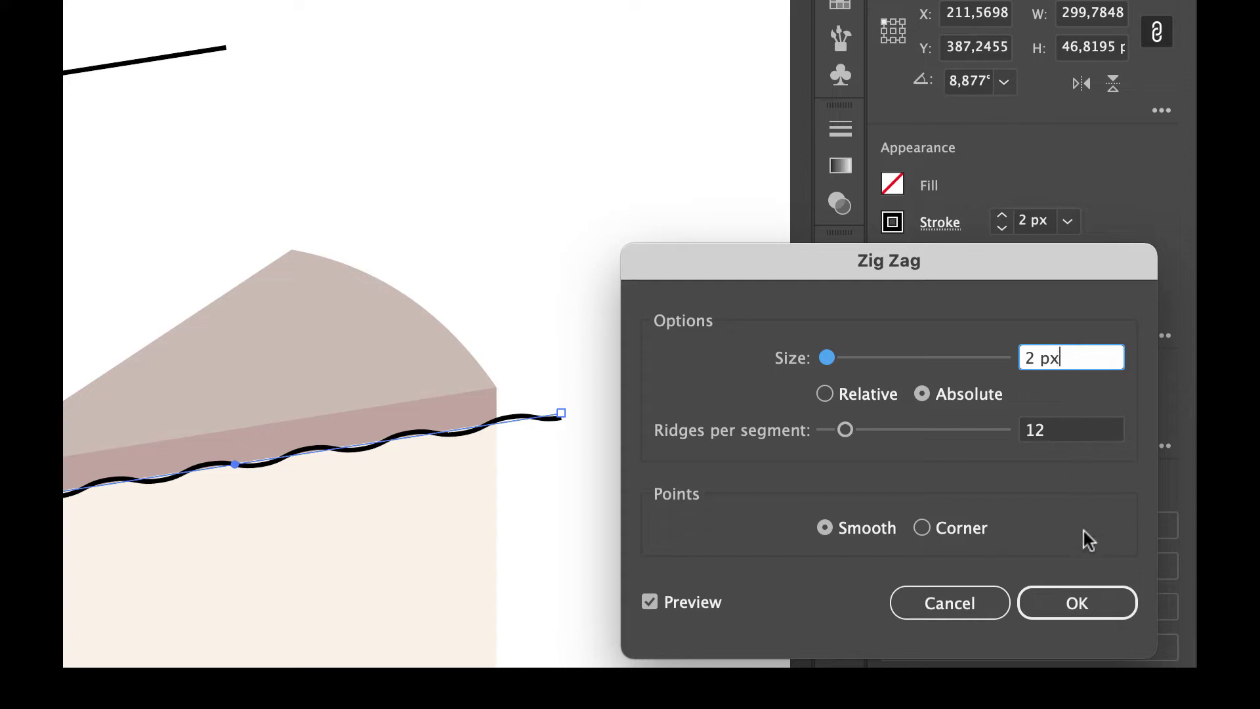
click(1092, 600)
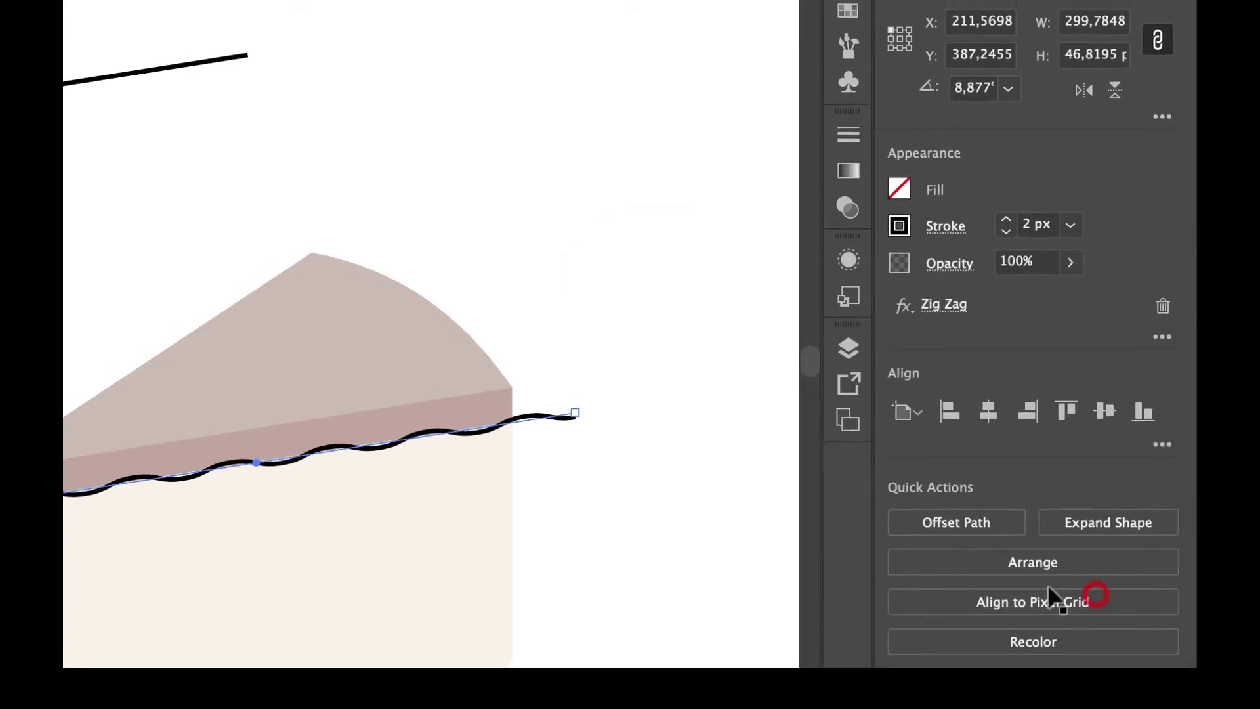
- Cut away the band area below the wavy line and the line's overhanging ends with the Shape Builder tool
scroll(531, 430, up, 5)
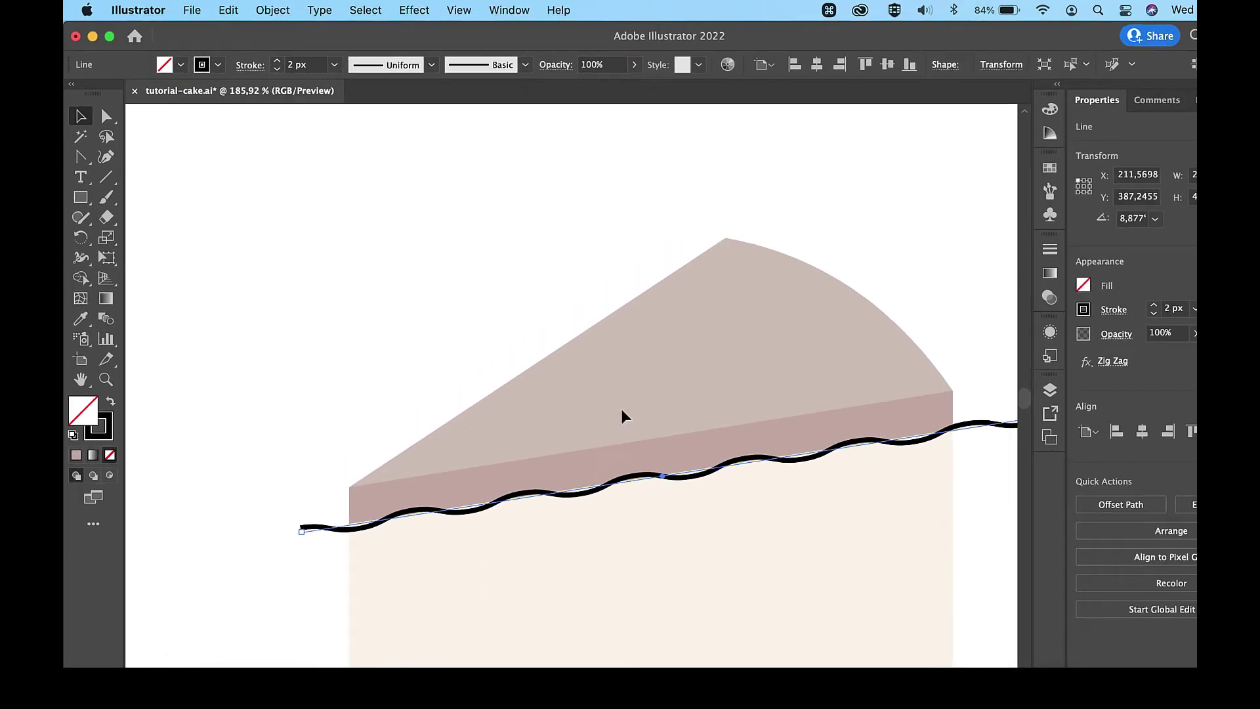
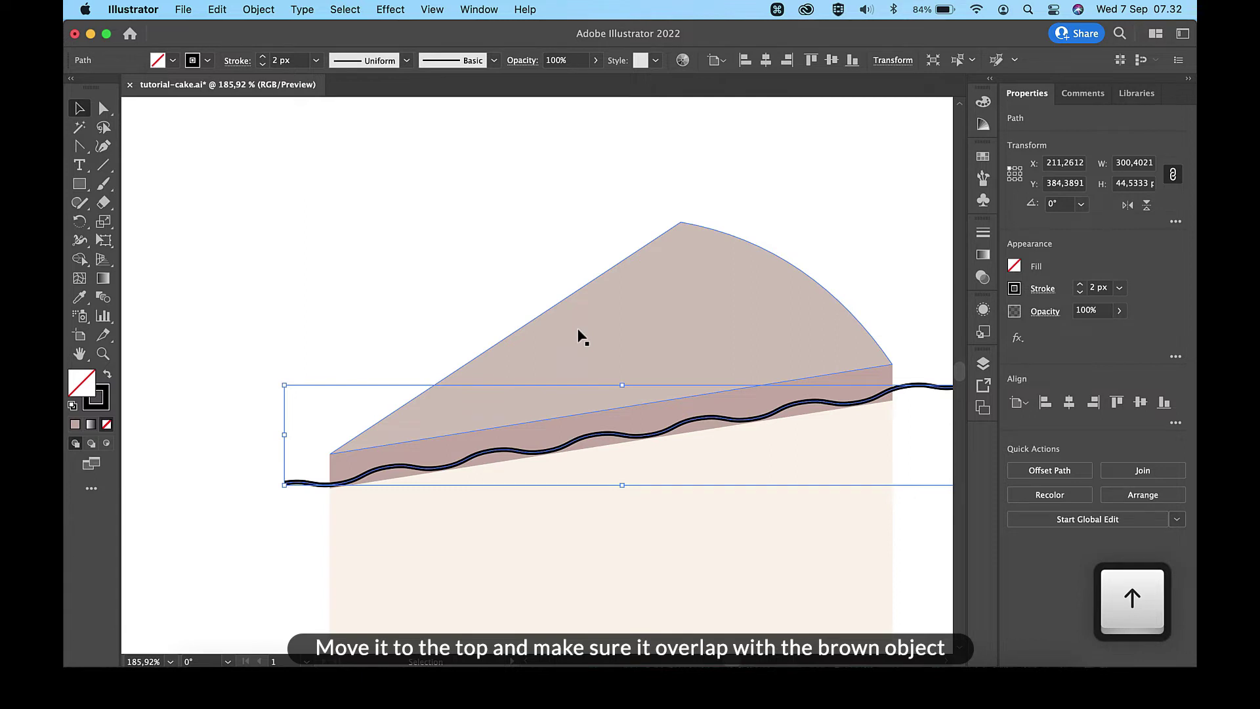
shift+click(607, 380)
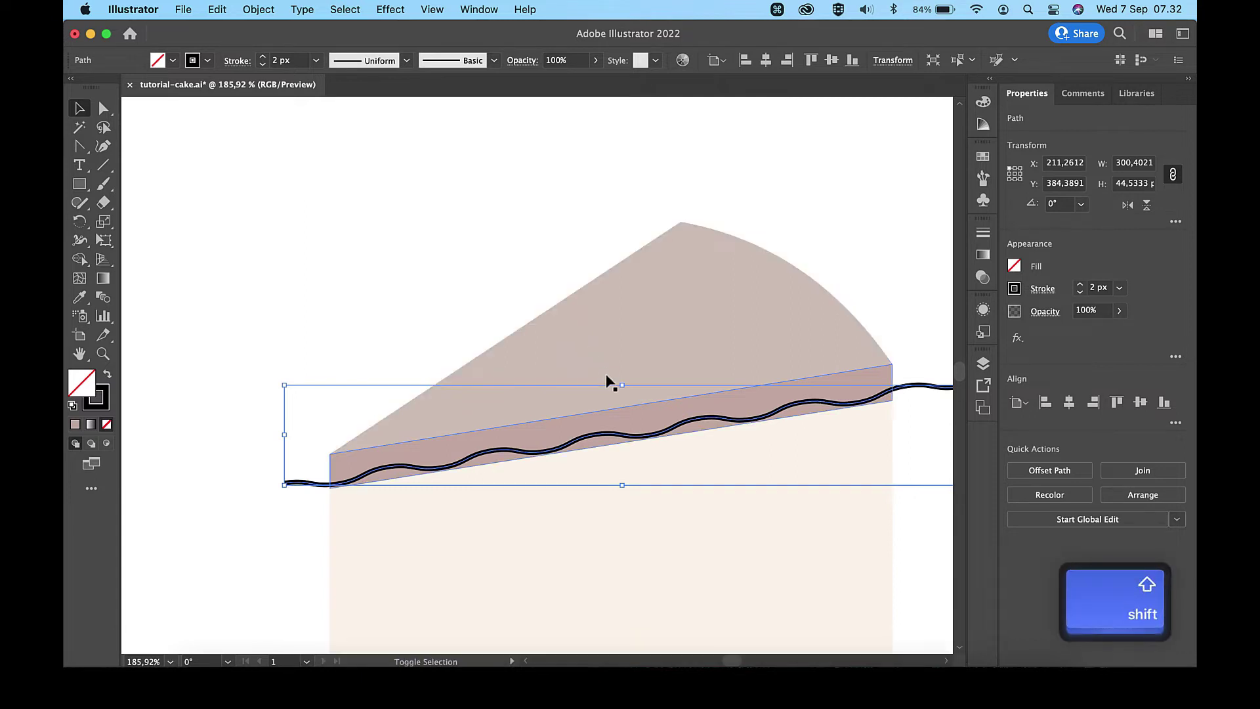
shift+click(630, 414)
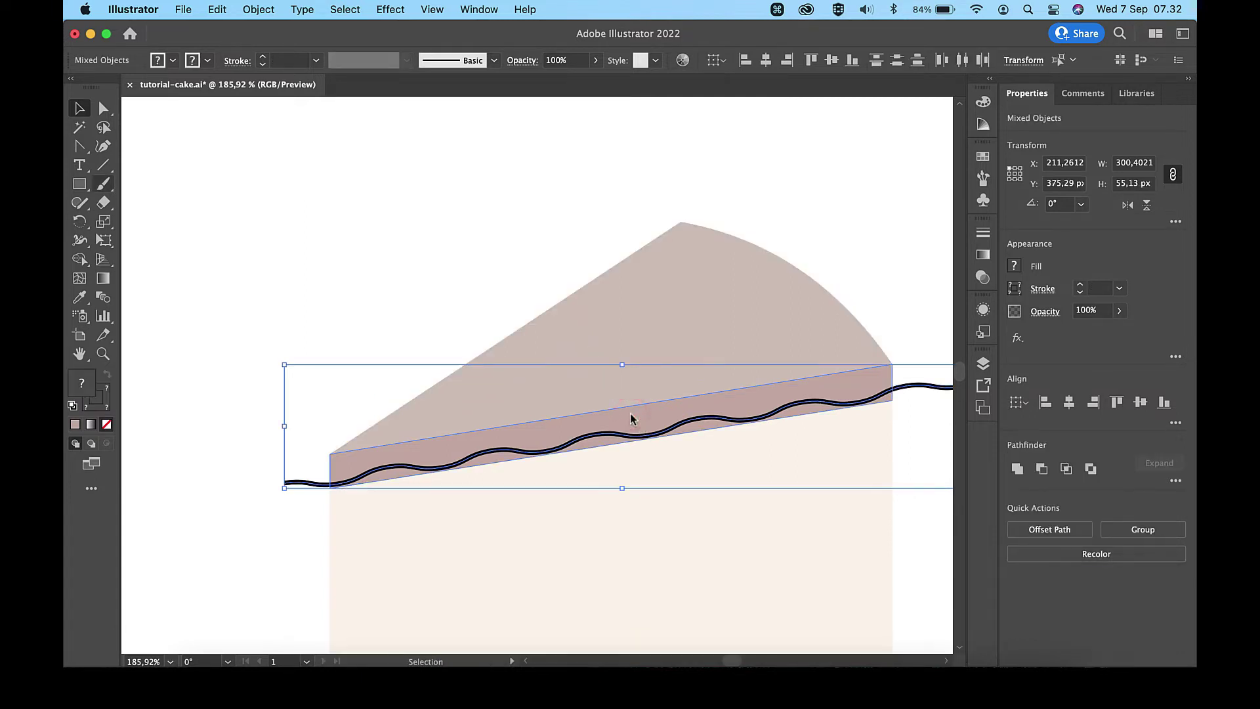
click(80, 260)
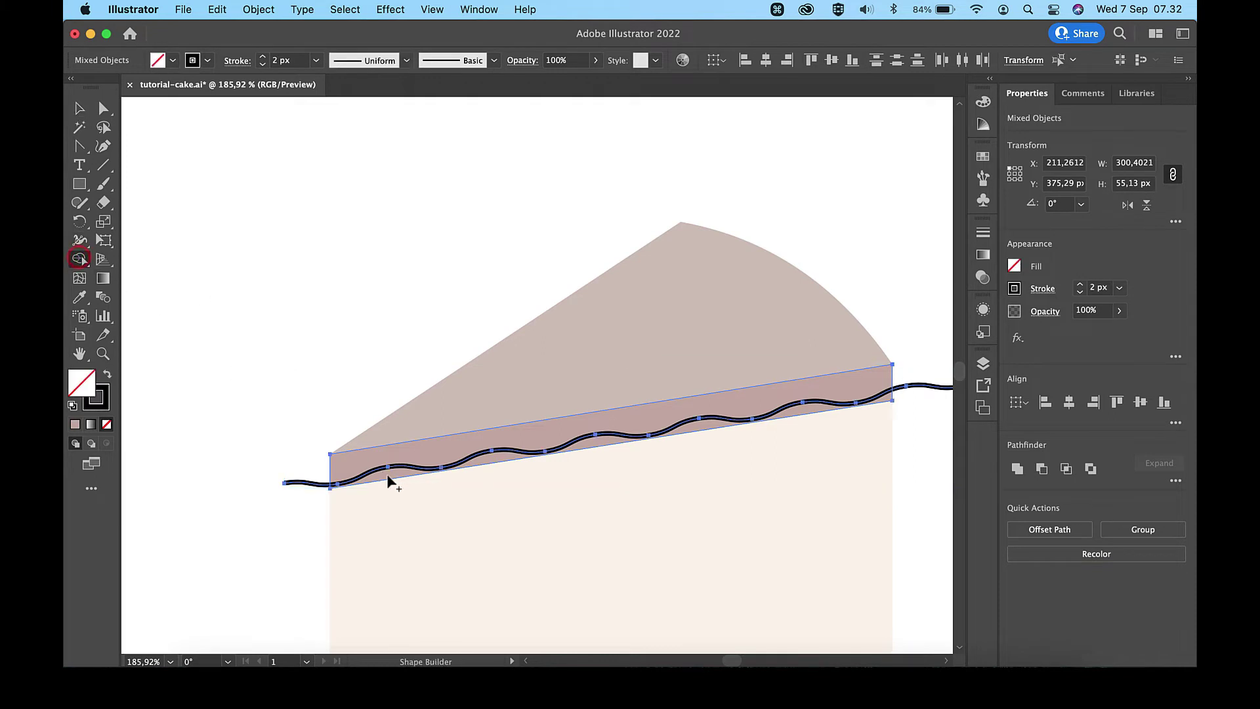
key(alt)
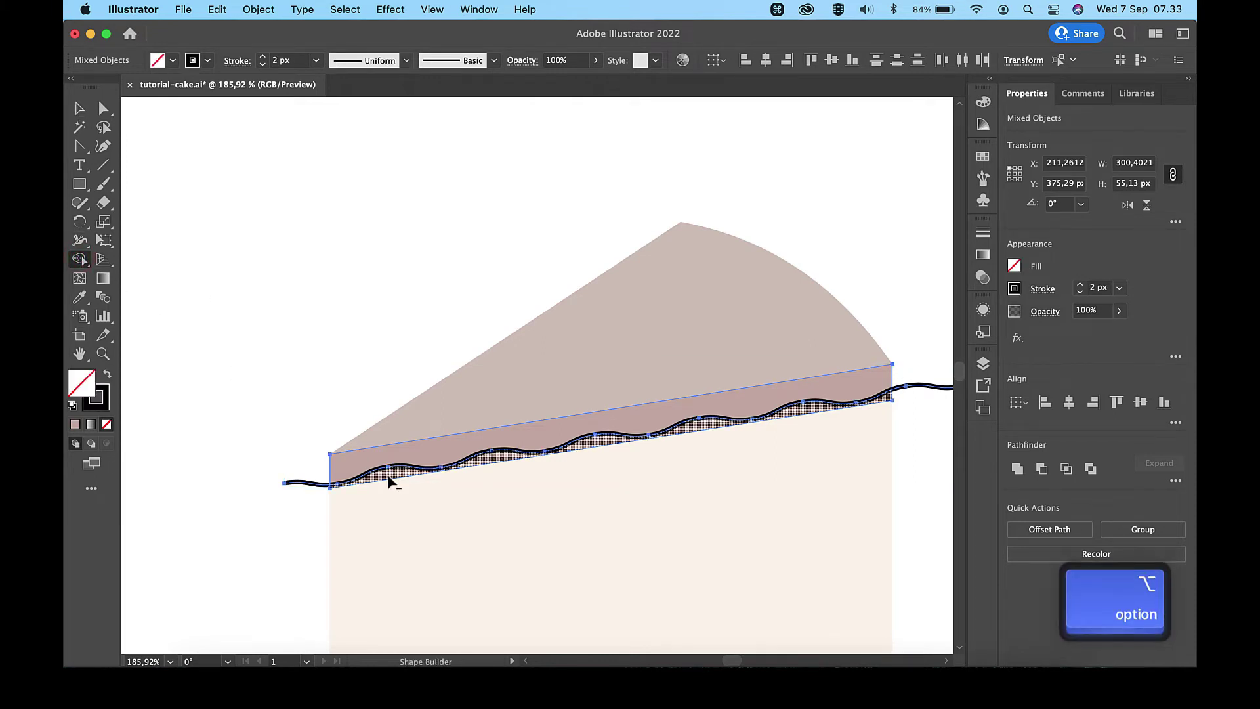
alt+click(388, 481)
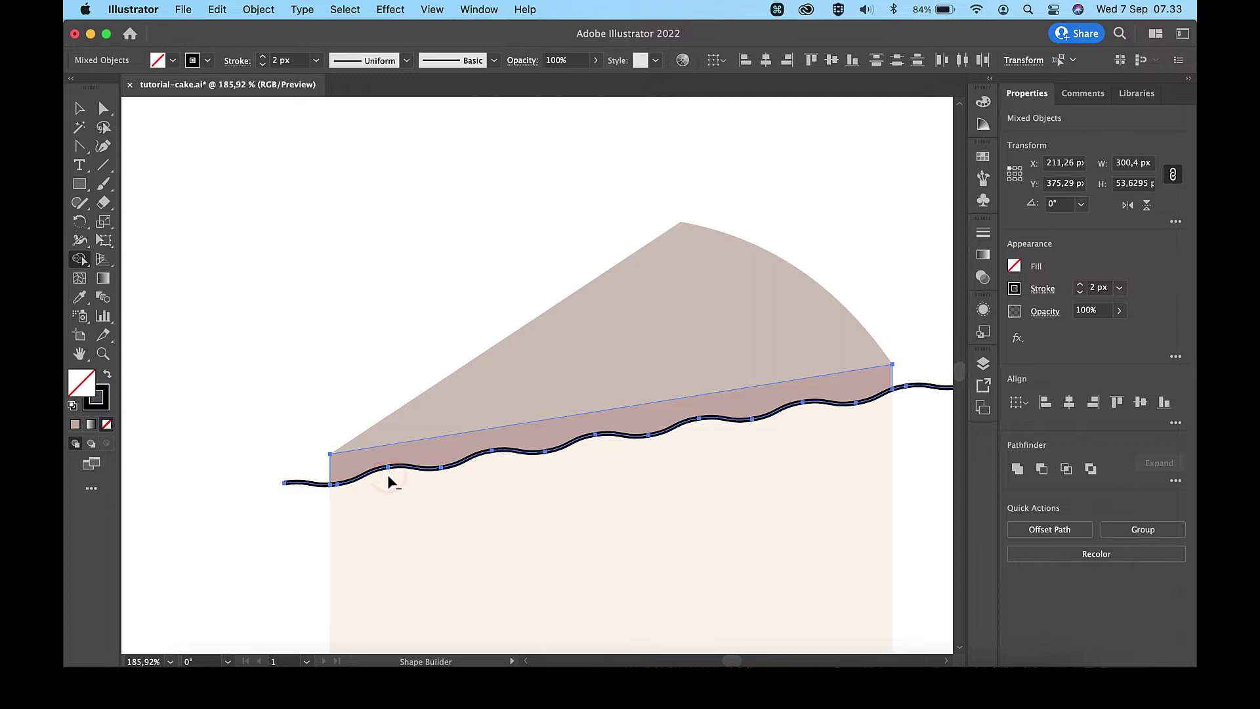
alt+click(307, 484)
key(v)
click(879, 243)
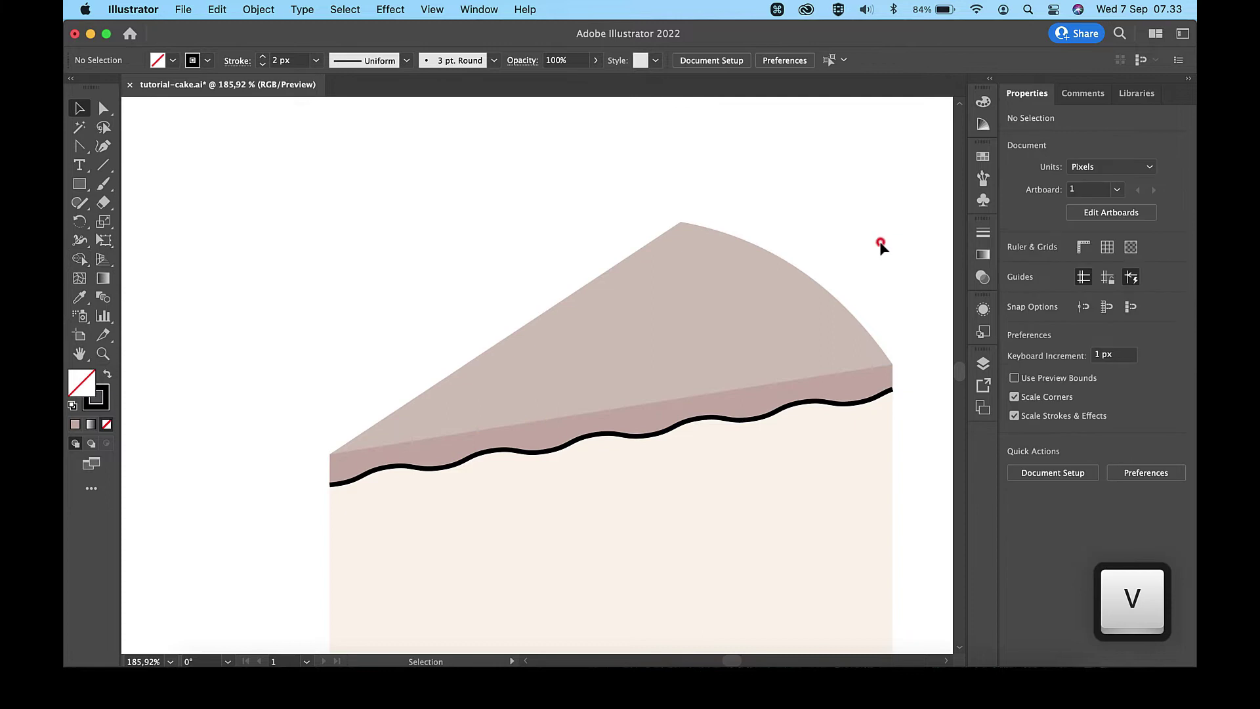
- Delete the black wavy line along the lower edge of the rose-brown icing band
click(658, 437)
key(Delete)
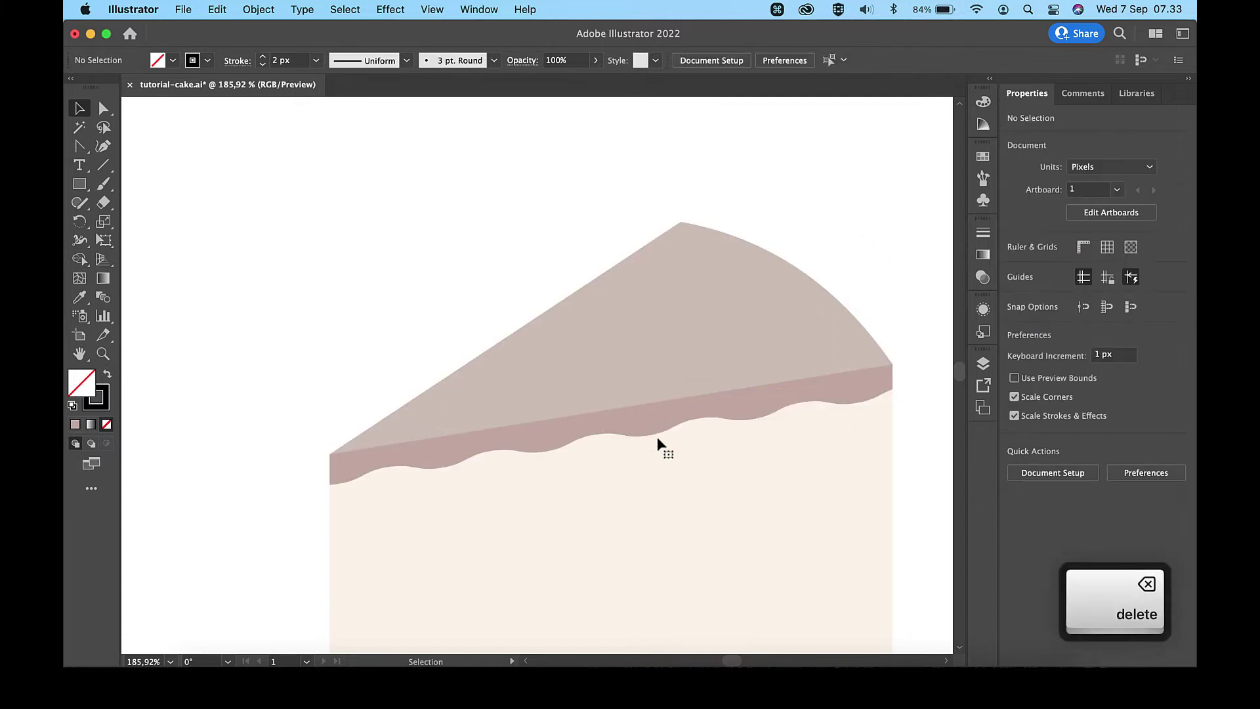
scroll(656, 436, down, 3)
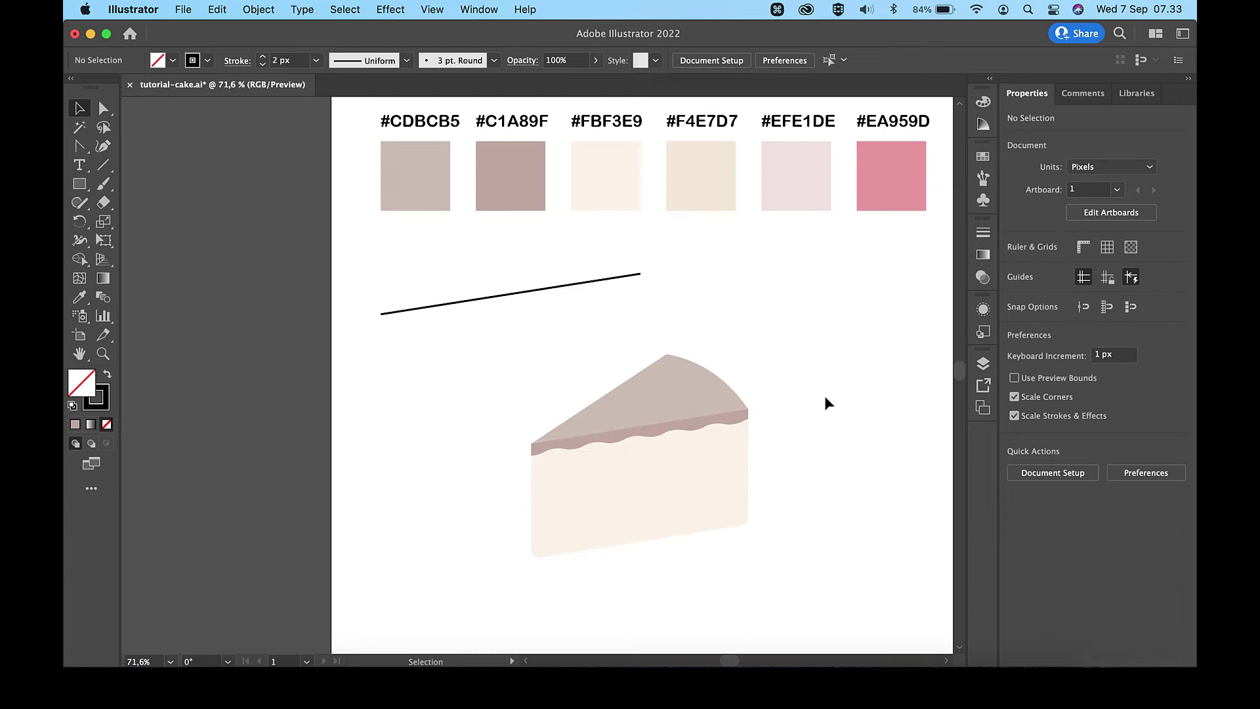
click(816, 356)
- Draw four narrow upright rectangles hanging from the wavy icing edge, about 9 to 17 px wide and 21 to 53 px tall
scroll(635, 399, up, 5)
key(b)
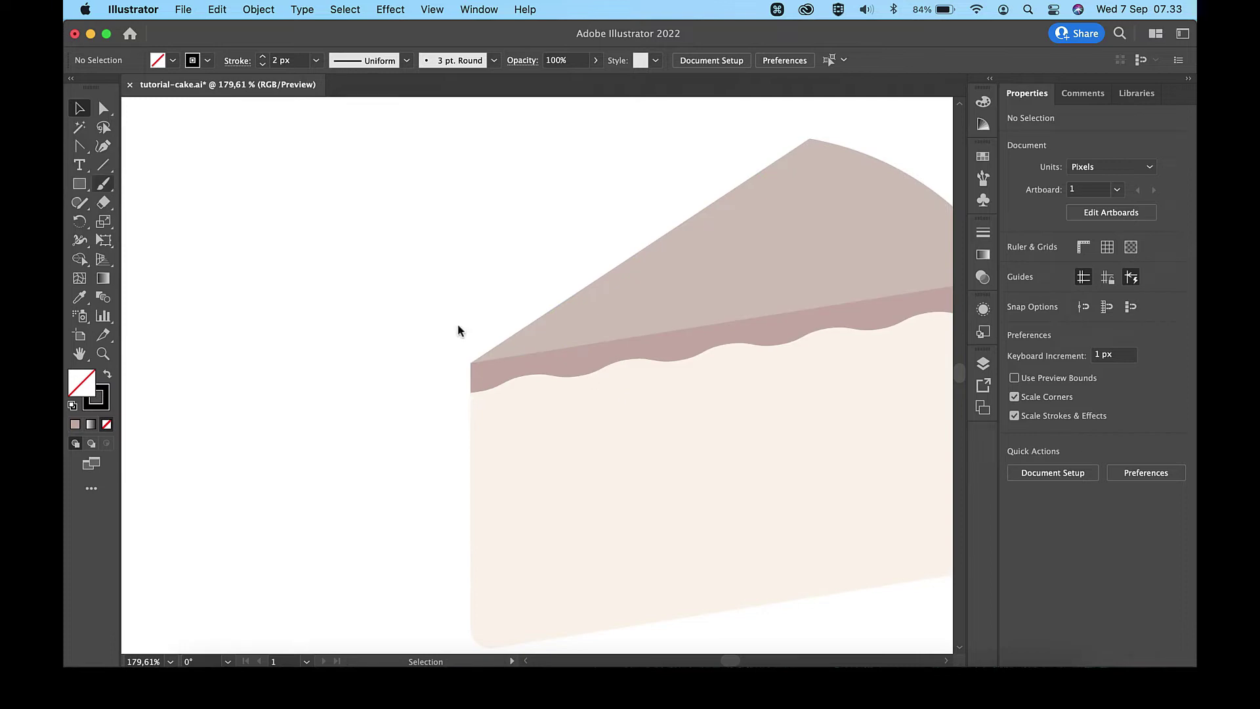
click(83, 185)
drag(510, 372, 533, 451)
drag(623, 352, 644, 396)
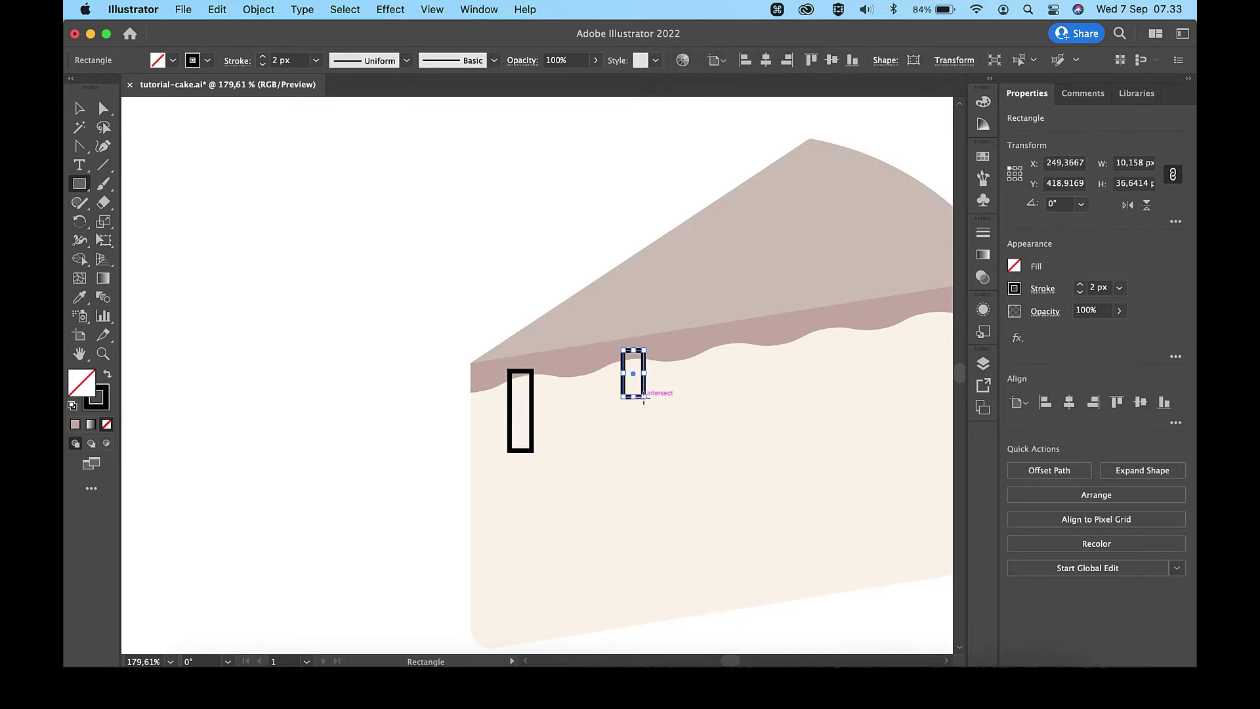
scroll(644, 367, right, 4)
drag(643, 321, 682, 438)
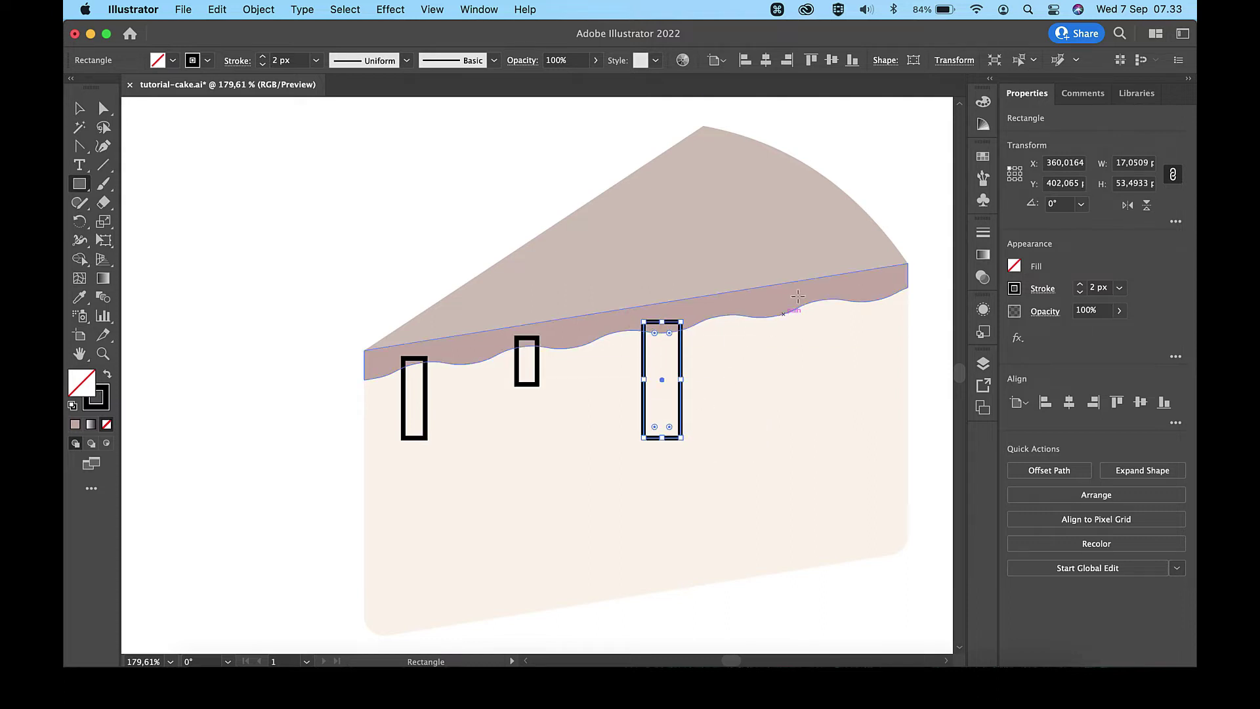
drag(797, 297, 826, 345)
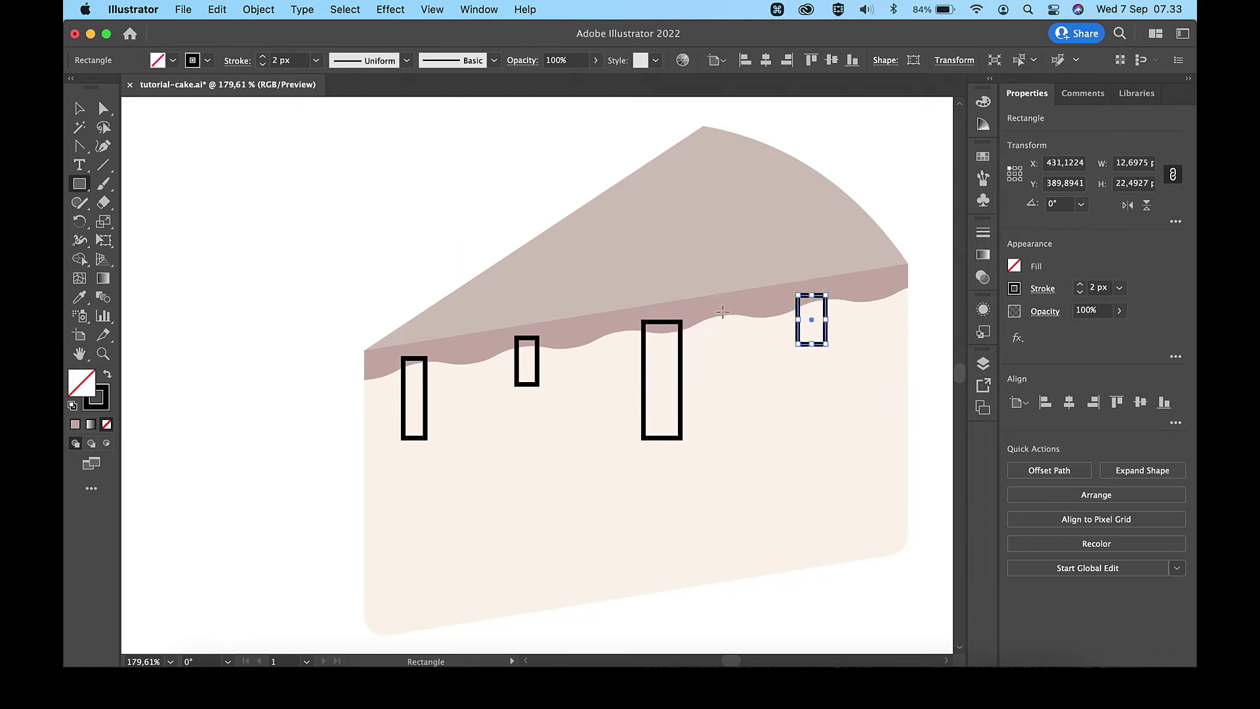
- Raise the lower-right corner point of each of the four rectangles by about 2 px so their bottom edges slope
click(103, 108)
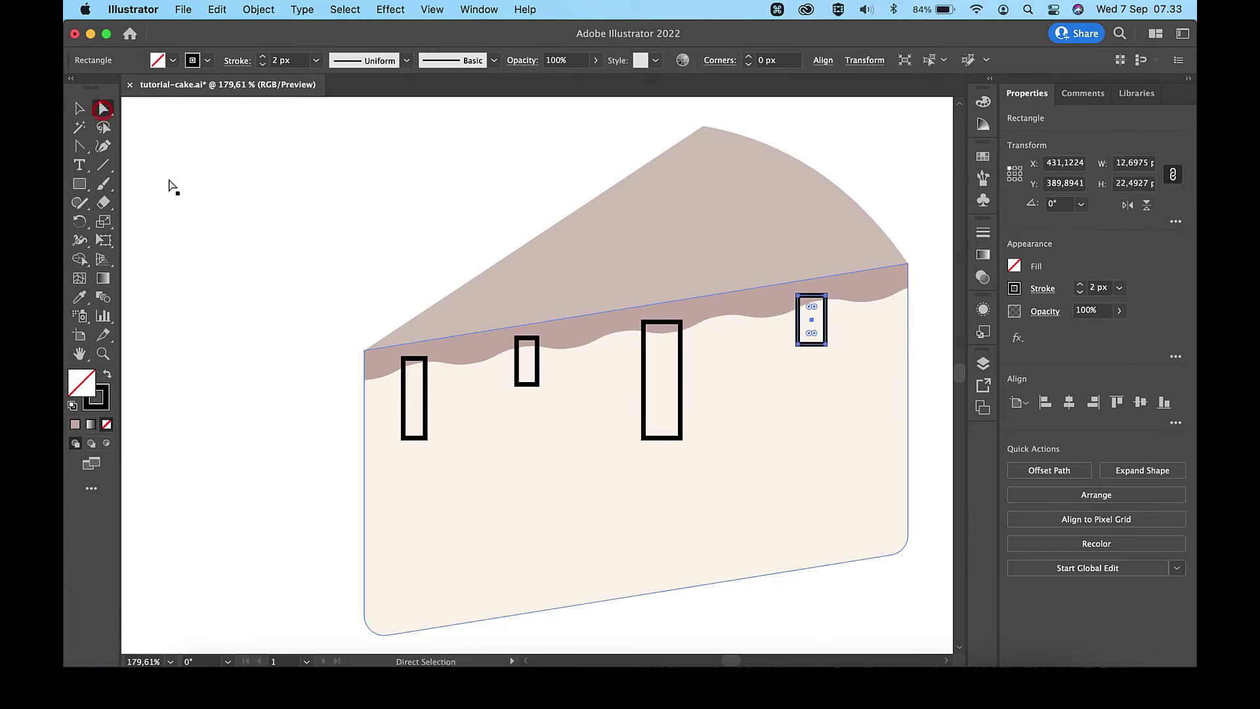
click(425, 439)
key(shift+Up)
key(shift+Down)
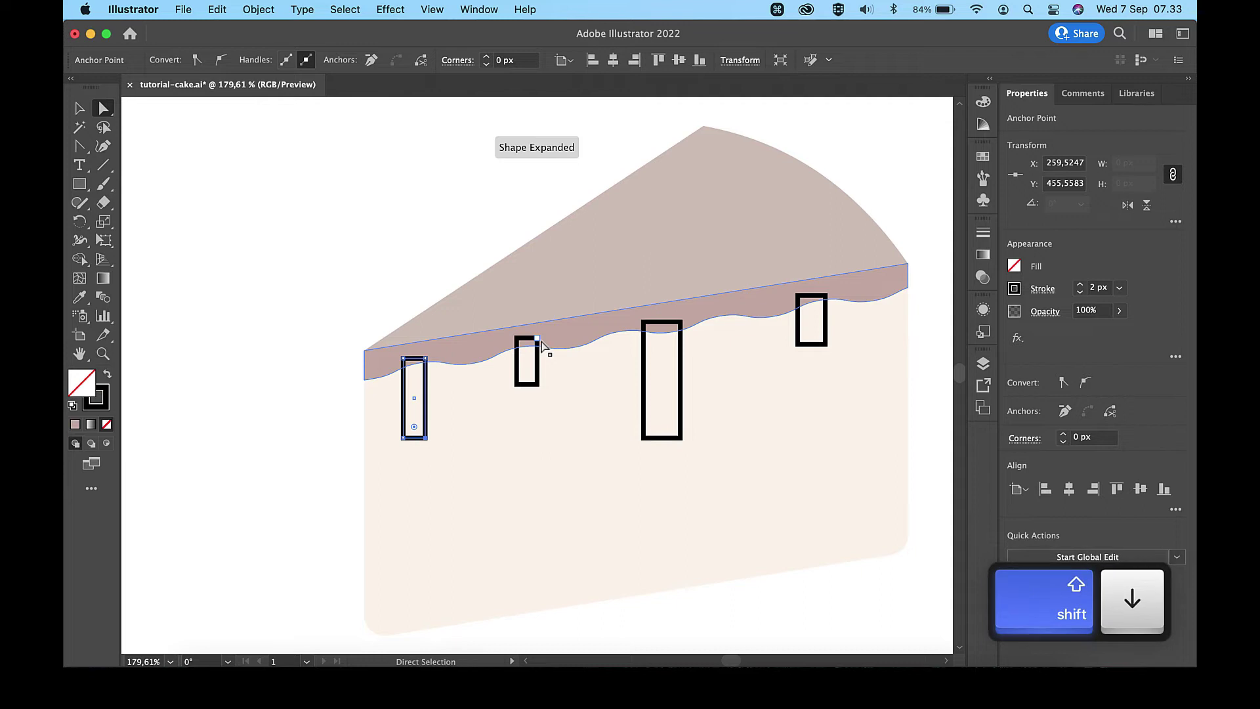
key(Up)
click(535, 382)
key(Up)
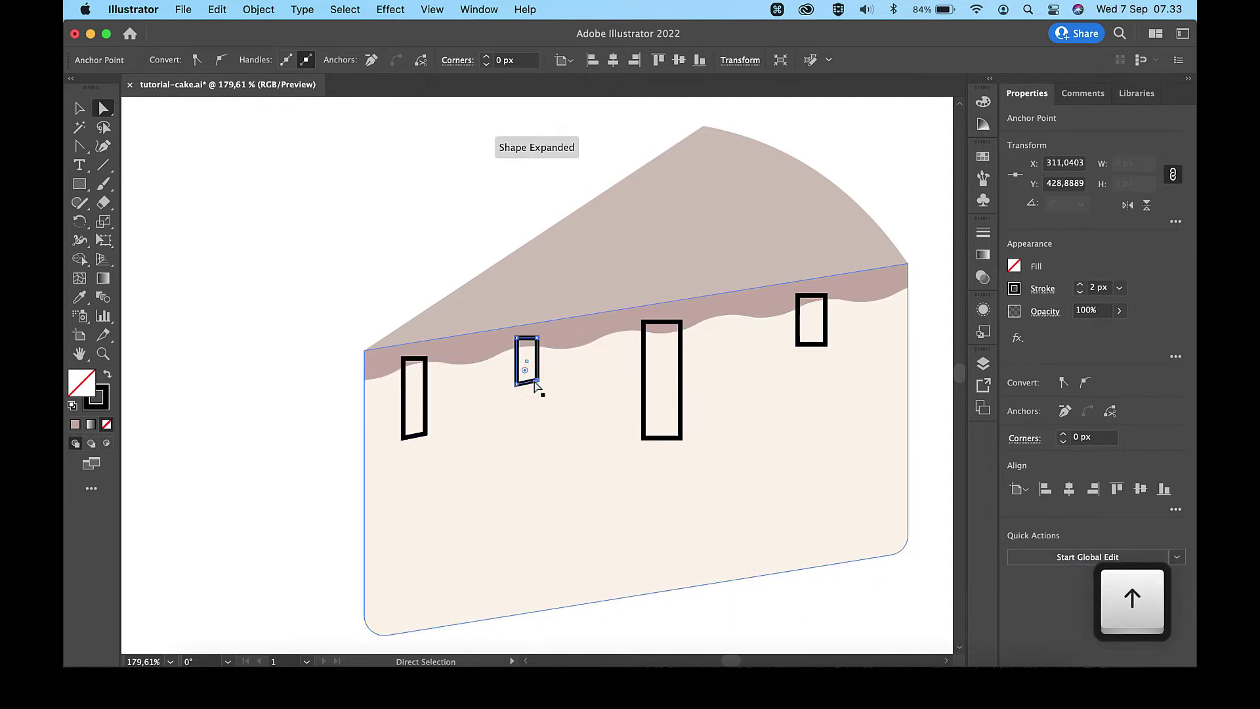
click(679, 438)
key(Up)
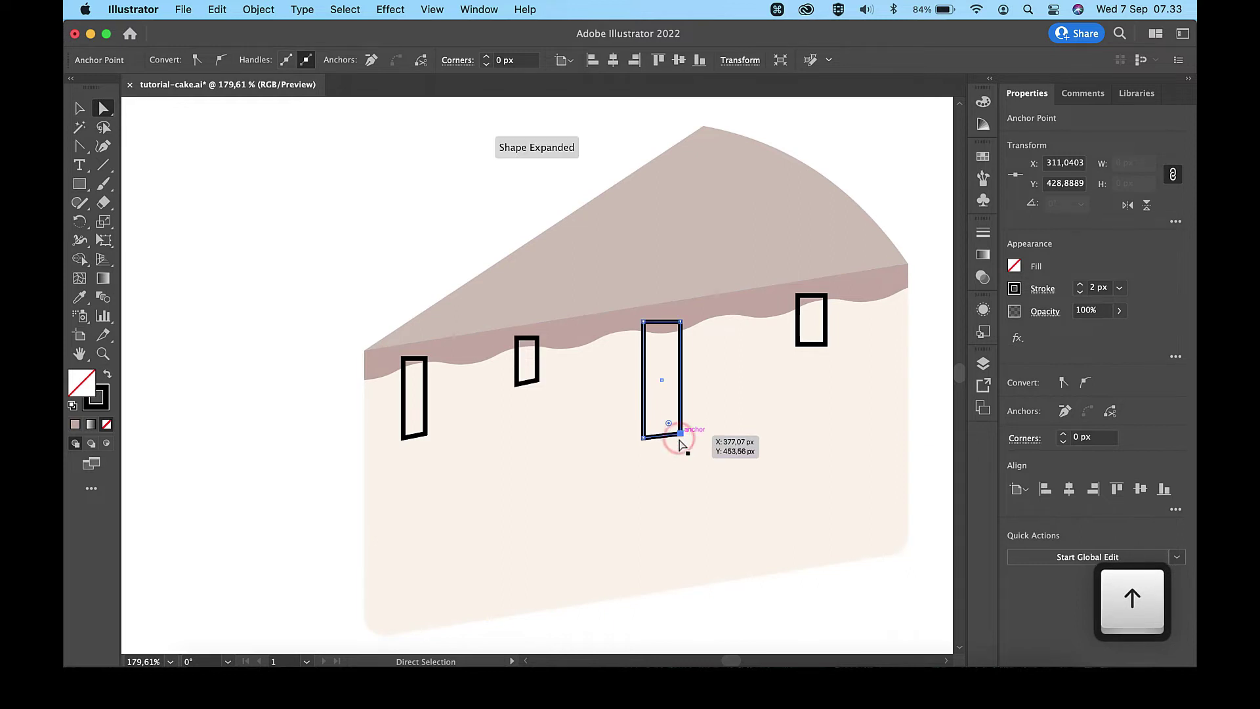
click(824, 343)
key(v)
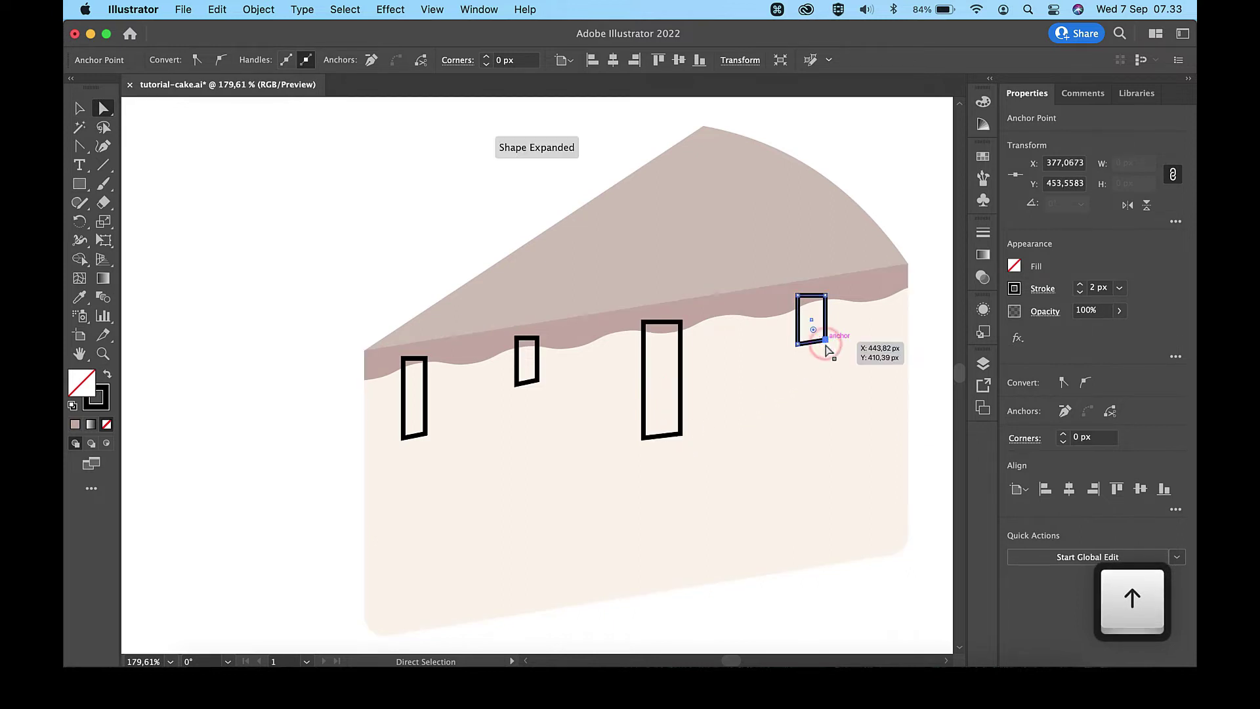
click(407, 222)
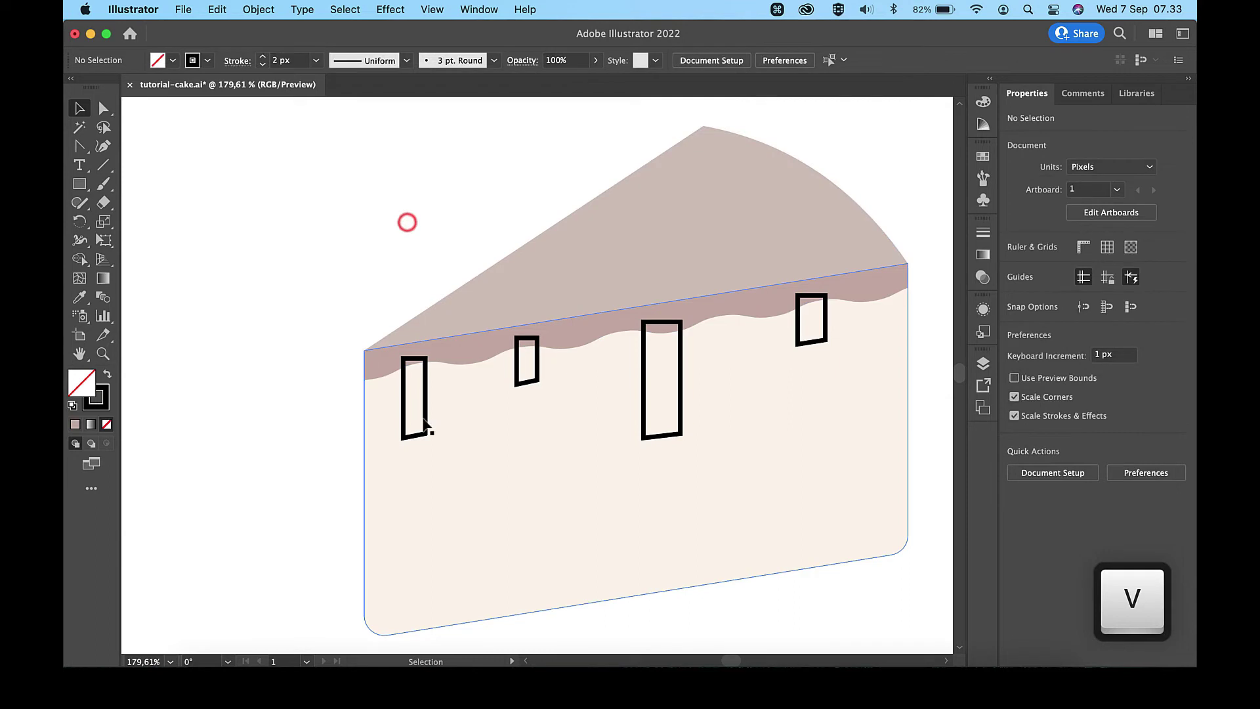
- Fully round the two lower corners of each of the four rectangles to shape them as icing drips
key(a)
click(426, 433)
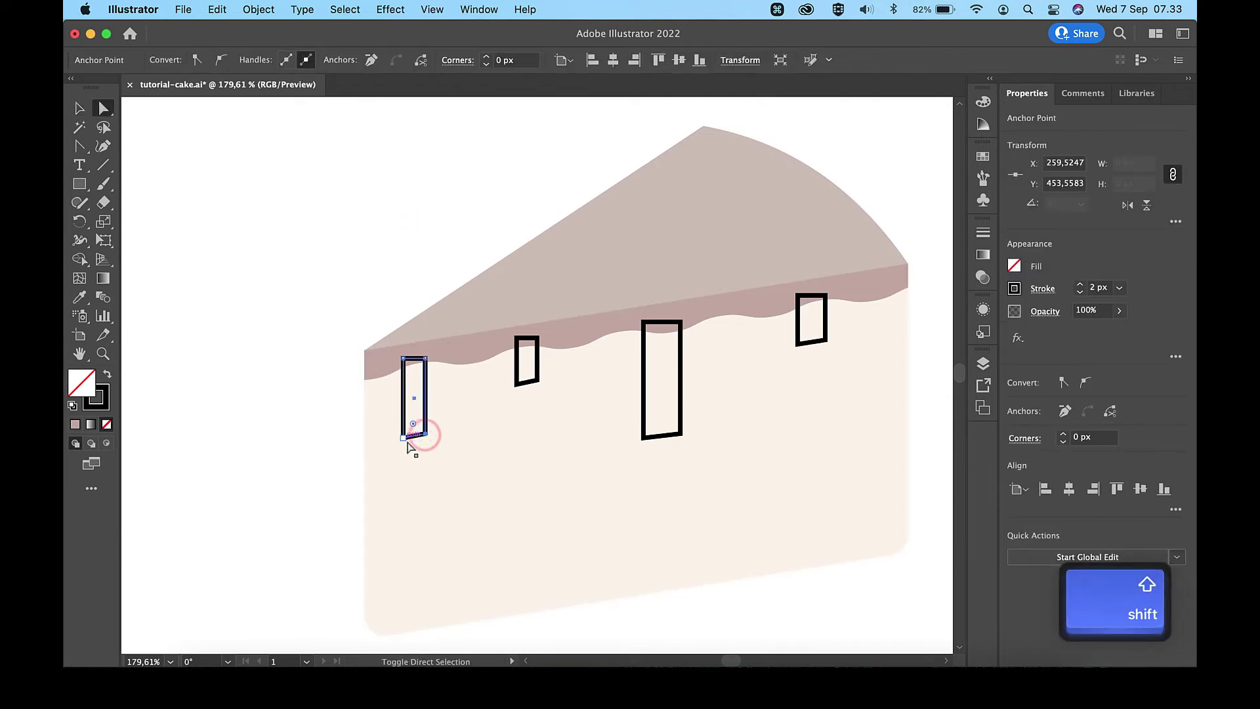
shift+click(404, 438)
drag(412, 425, 414, 412)
click(516, 384)
shift+click(535, 380)
drag(525, 370, 525, 360)
click(680, 434)
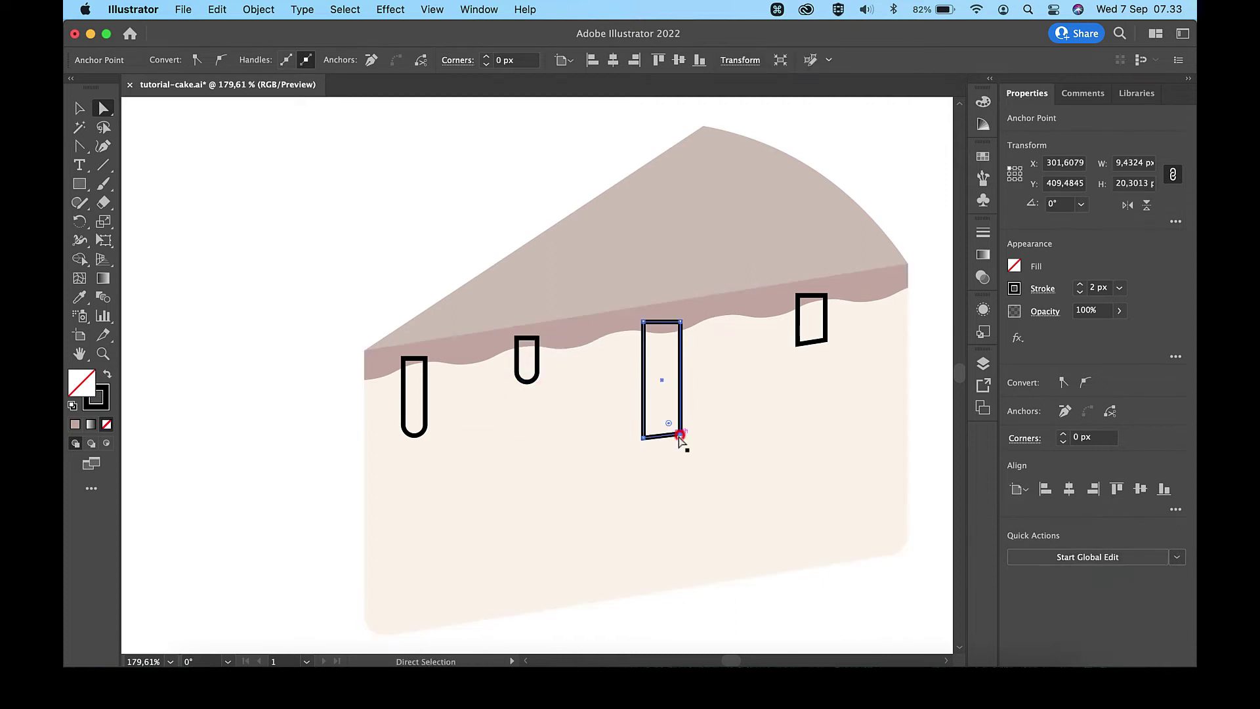
shift+click(643, 436)
drag(668, 423, 666, 418)
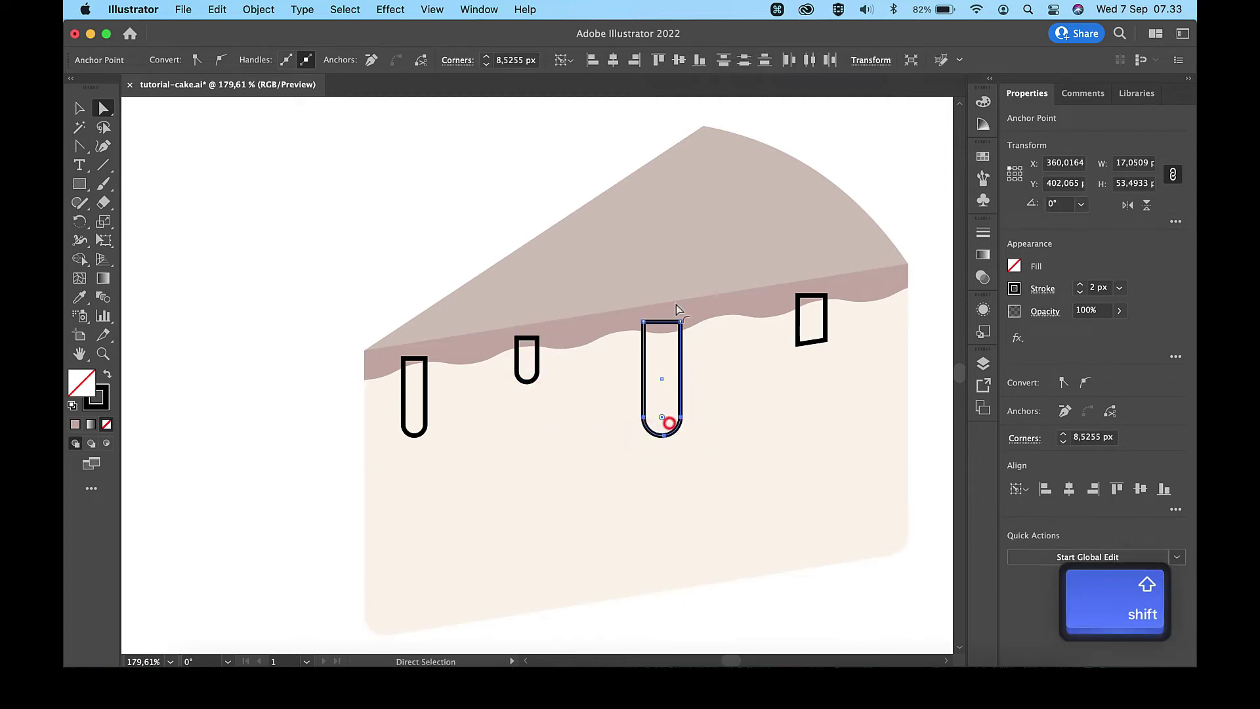
click(827, 340)
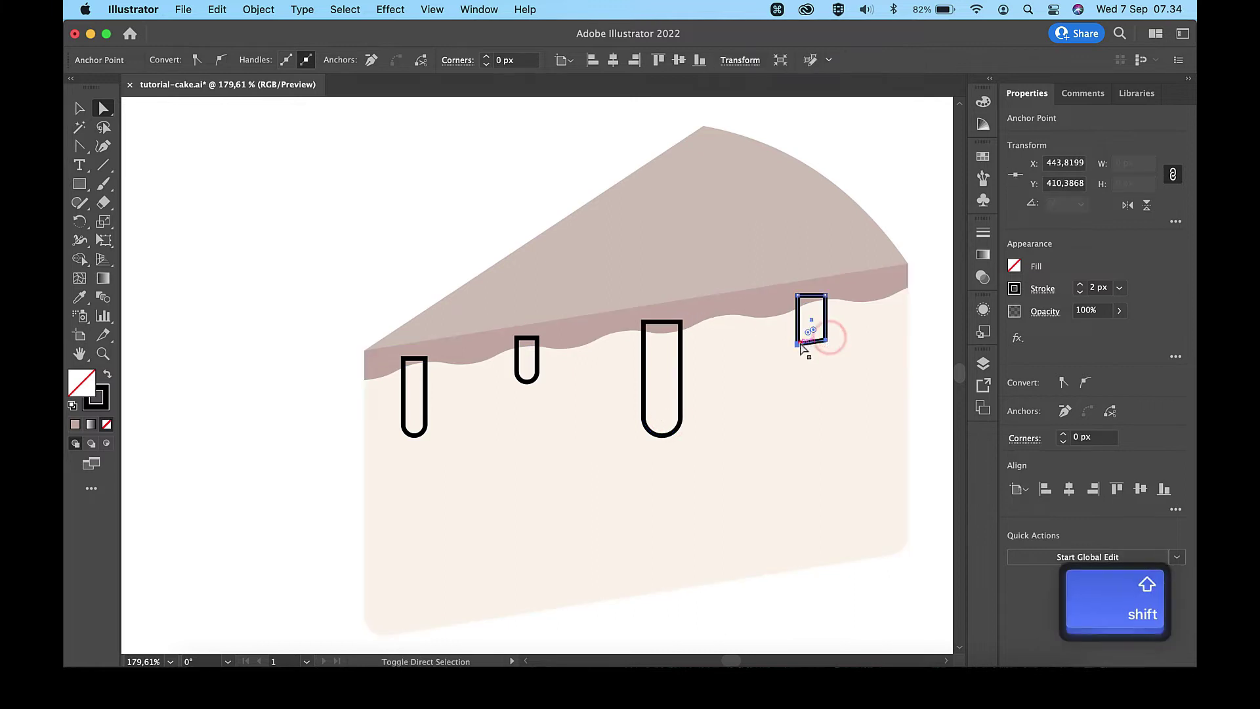
shift+click(799, 343)
- Fill all four icing drips with the #C1A89F palette swatch using the Eyedropper
scroll(778, 234, down, 5)
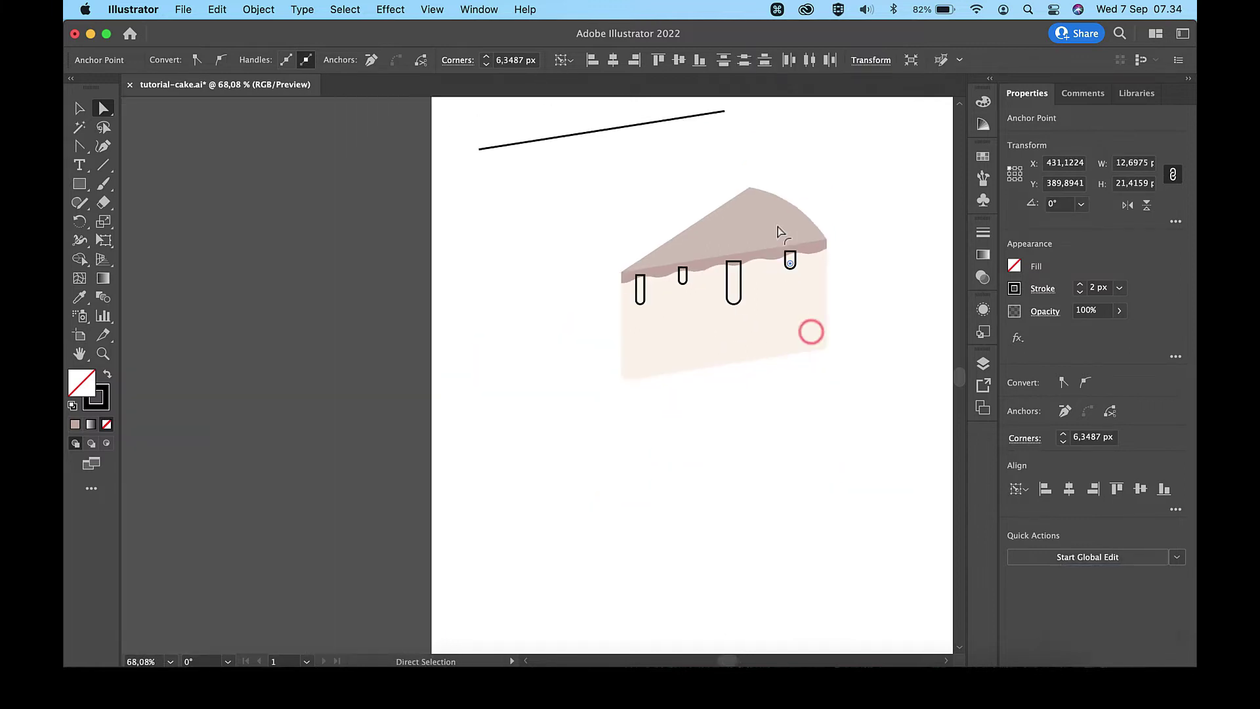
key(v)
shift+click(733, 281)
shift+click(688, 278)
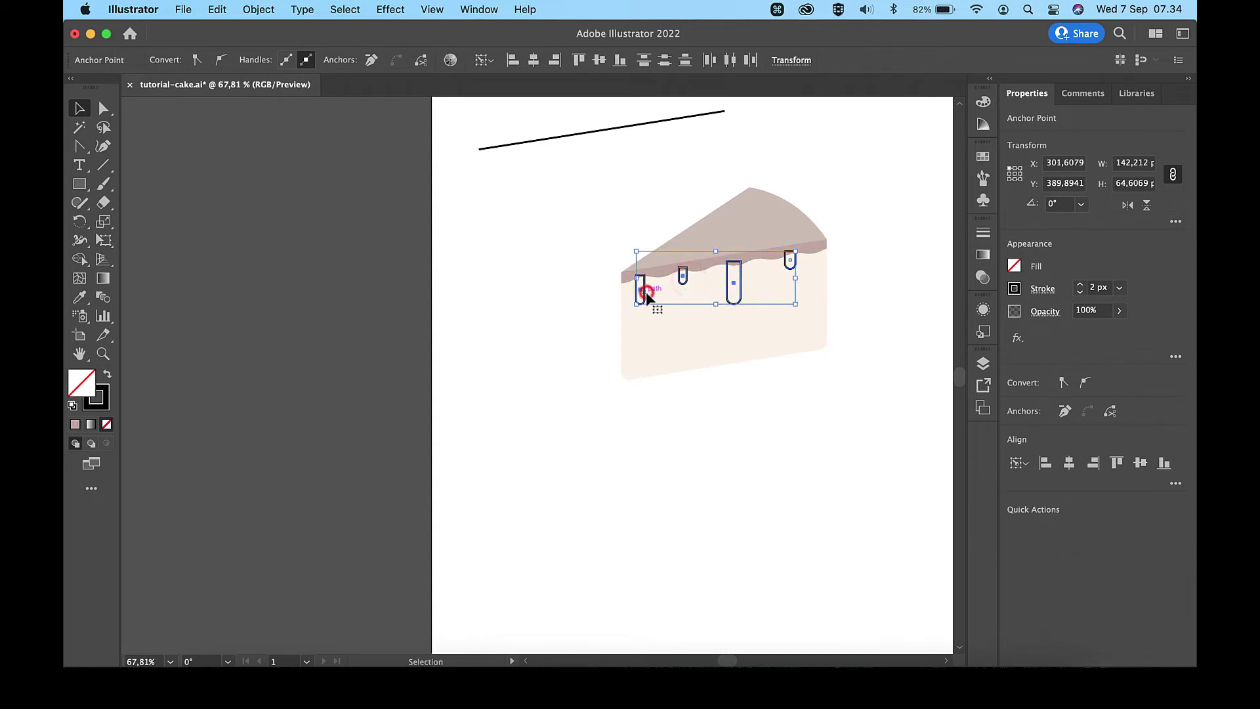
scroll(646, 297, down, 3)
scroll(656, 284, up, 3)
key(i)
click(572, 236)
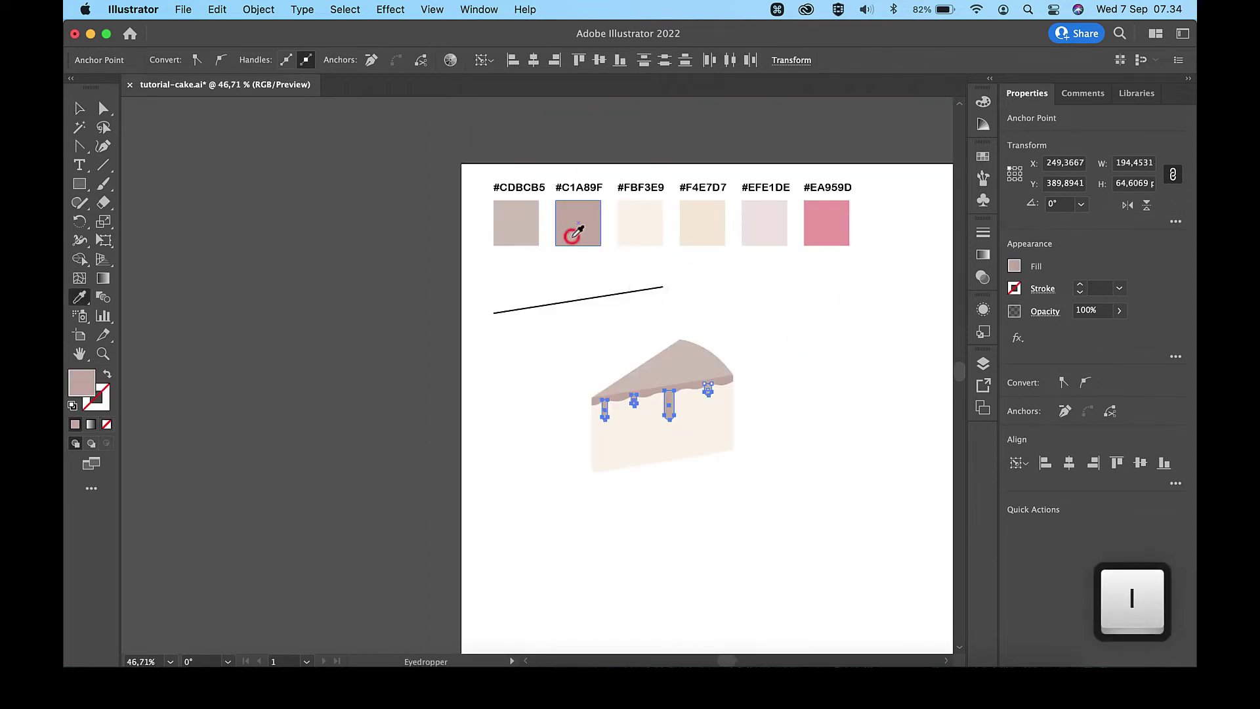
key(v)
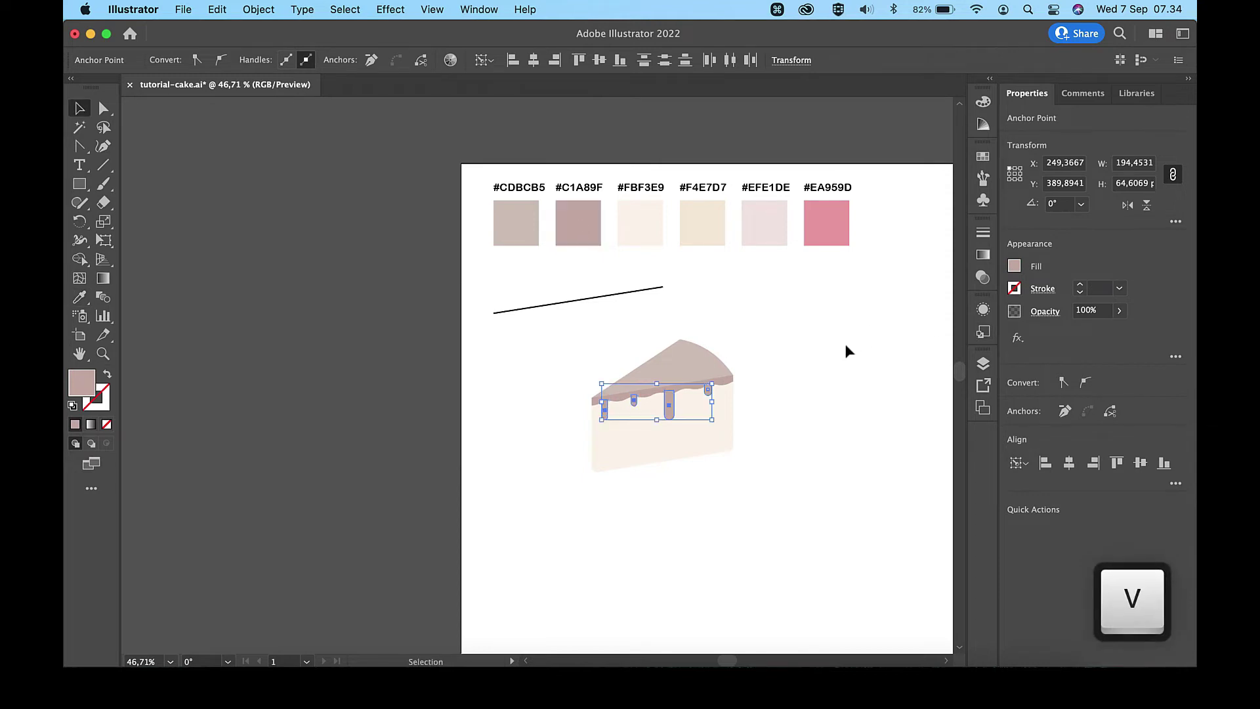
click(845, 346)
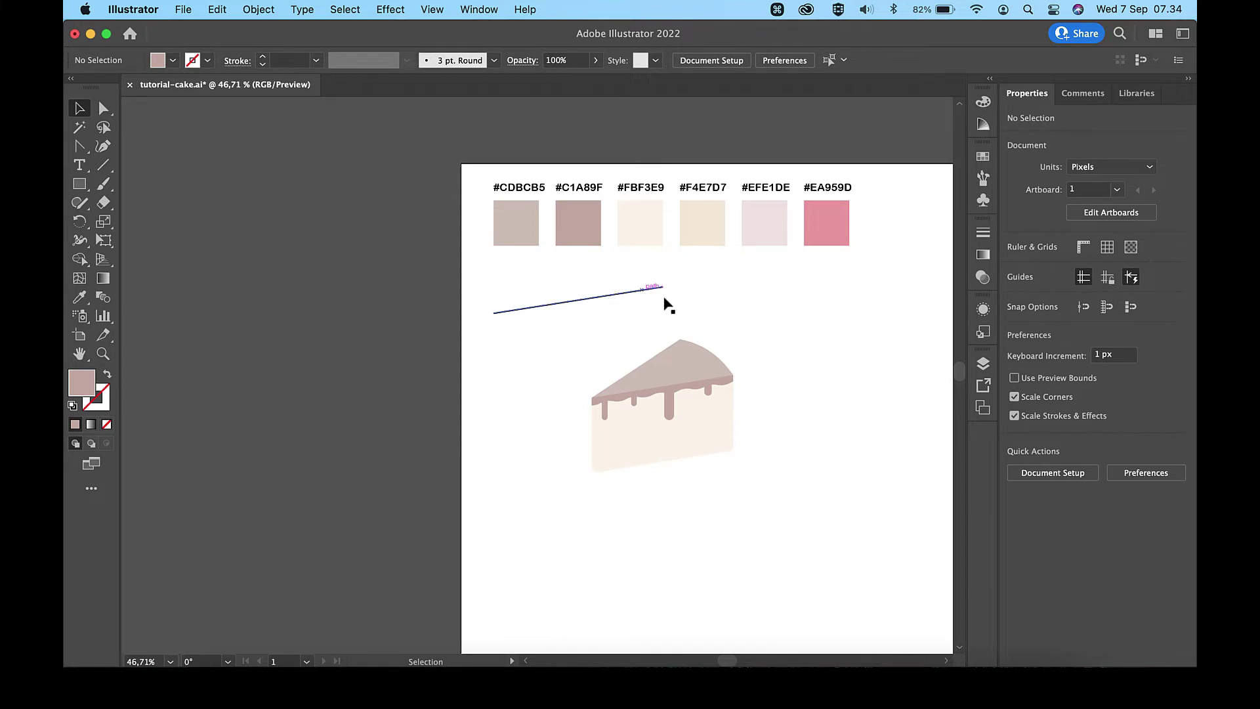
- Duplicate the spare 2 px line and place the copy across the middle of the cake's cream side
click(641, 290)
key(super)
key(super+c)
key(super+v)
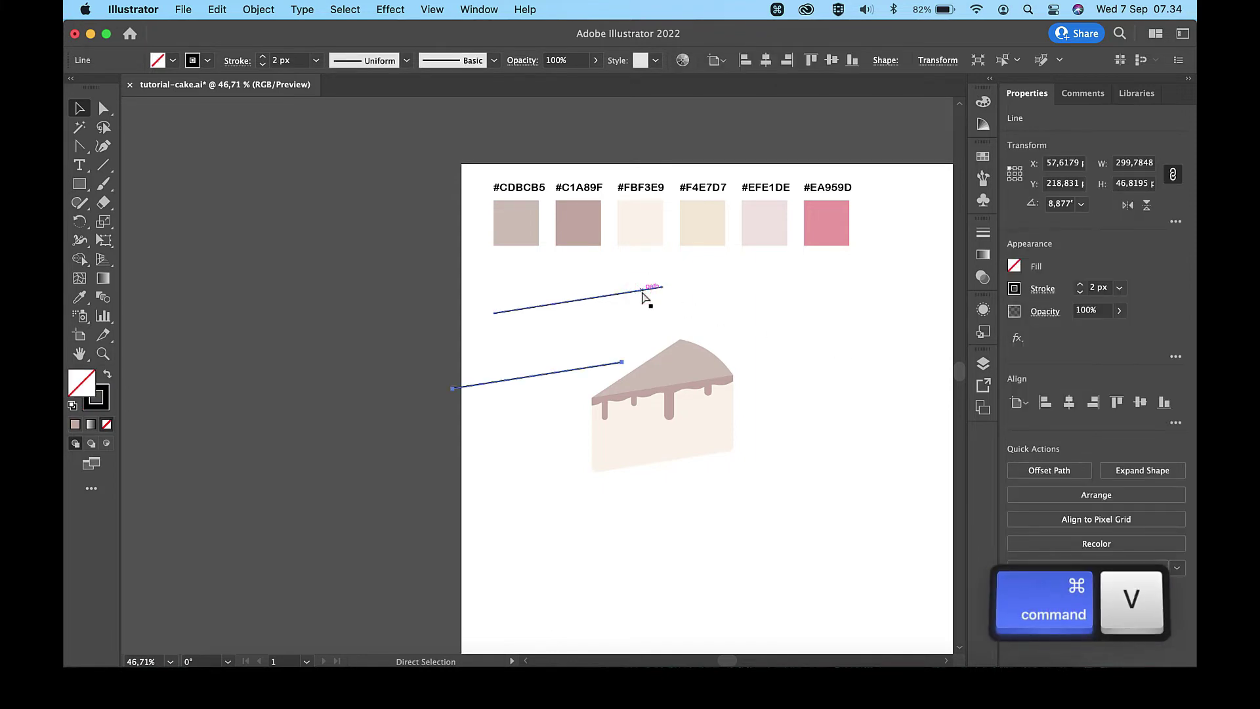
drag(592, 372, 715, 426)
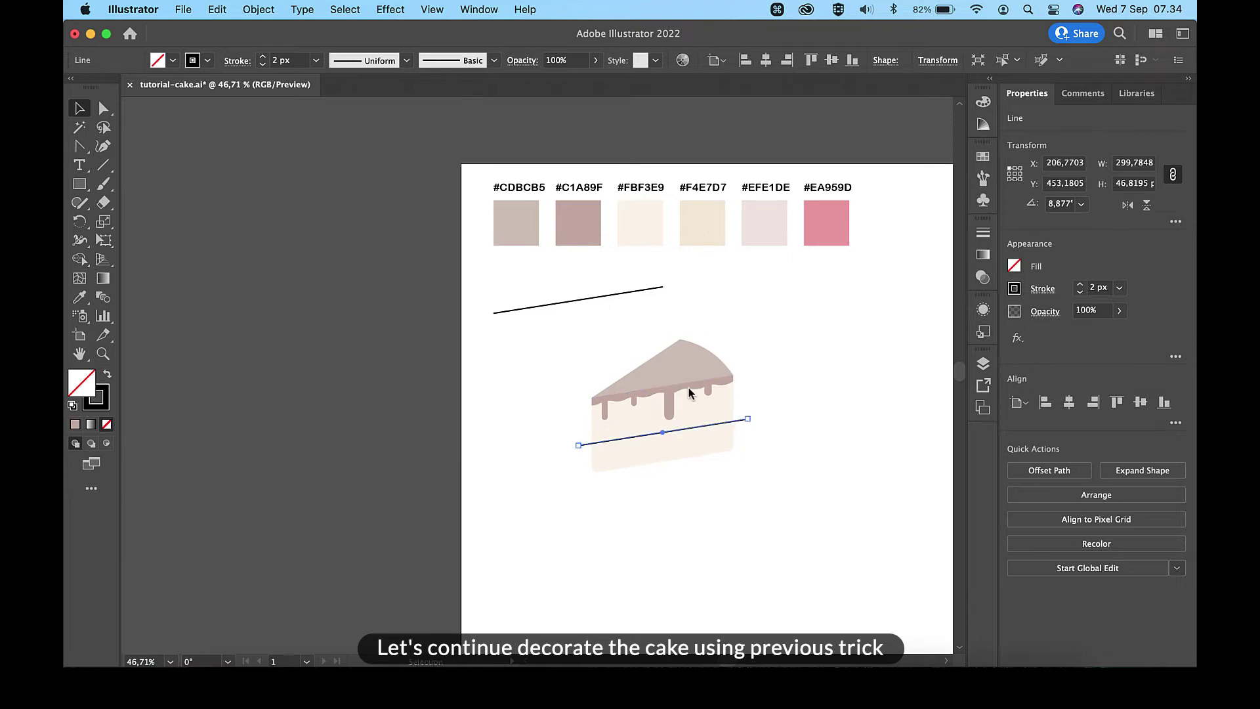
- Set the stroke weight of the line across the cake's side to 17 px
click(389, 9)
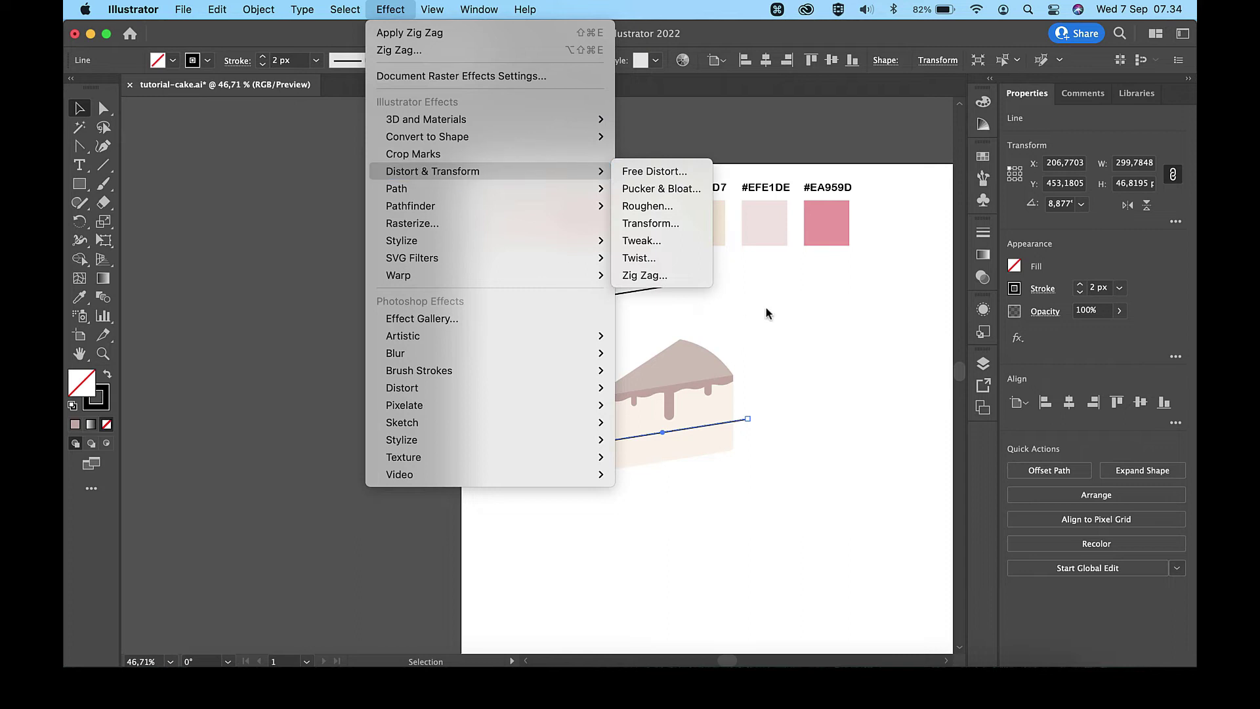
click(849, 326)
click(1078, 283)
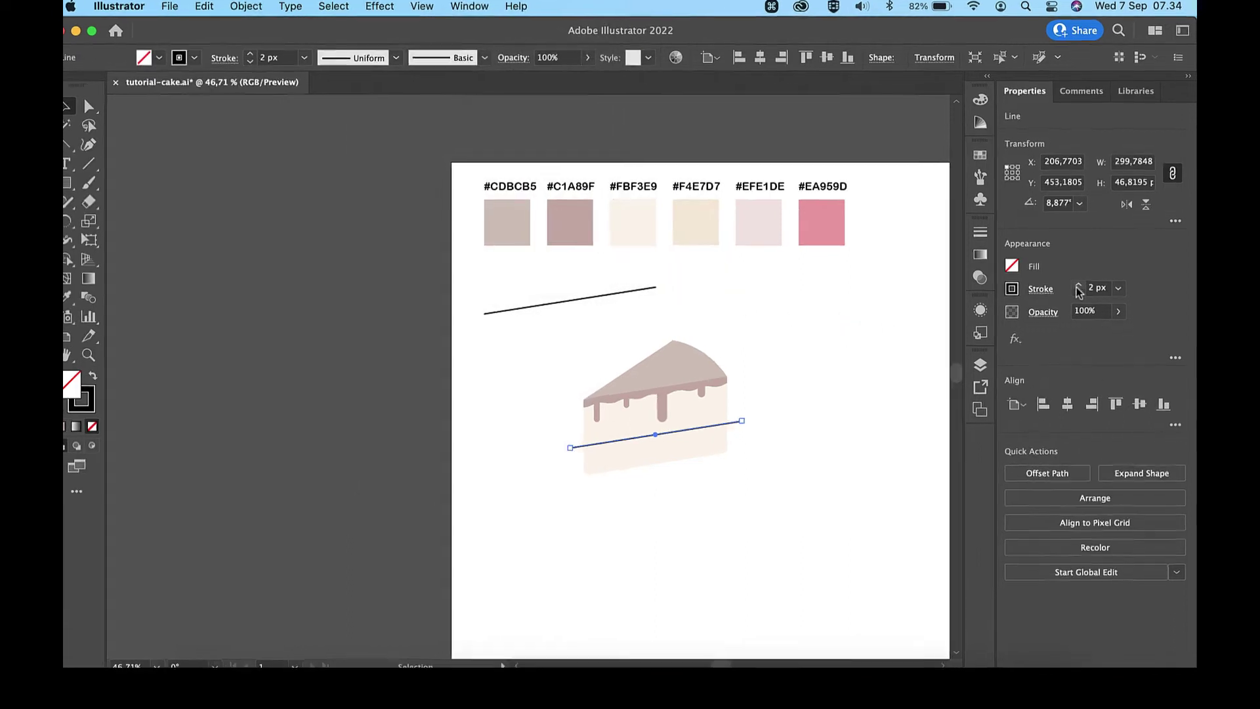
click(1078, 284)
click(1078, 284)
click(1078, 283)
click(1078, 283)
click(1000, 304)
click(1000, 304)
click(1000, 303)
click(1000, 304)
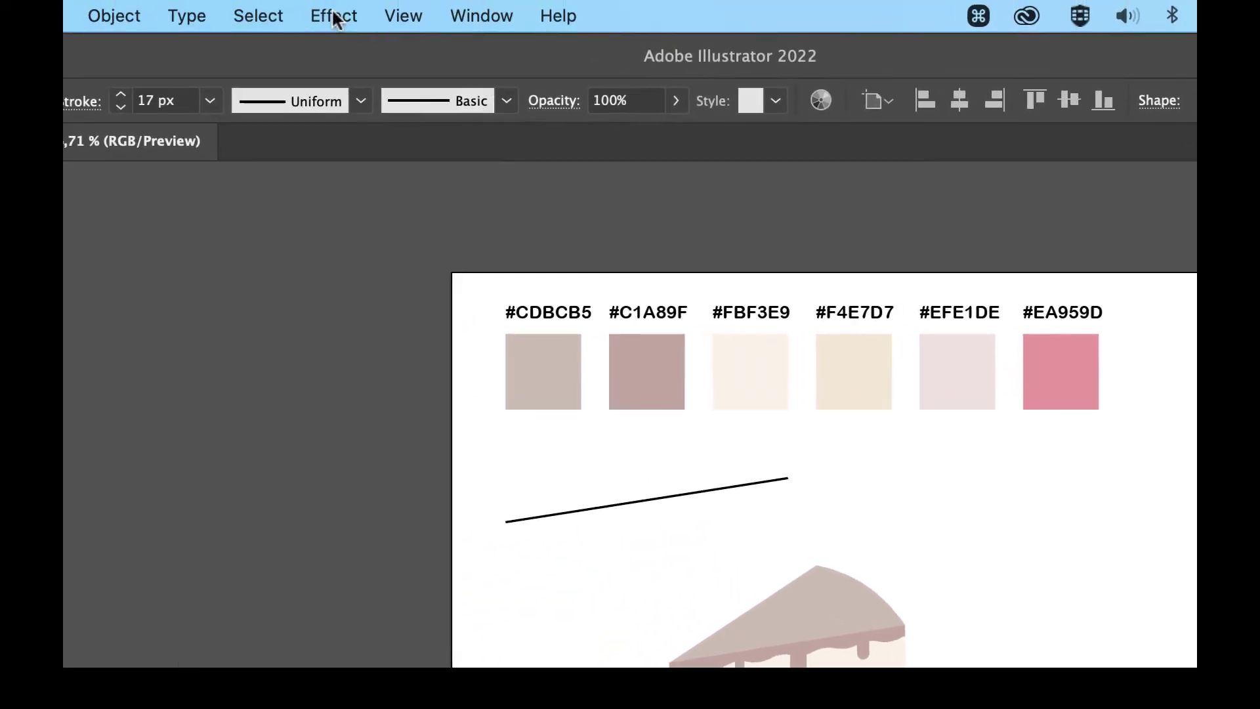
- Apply a Zig Zag effect to the thick line with 1 px absolute size, 12 ridges per segment and smooth points
click(331, 17)
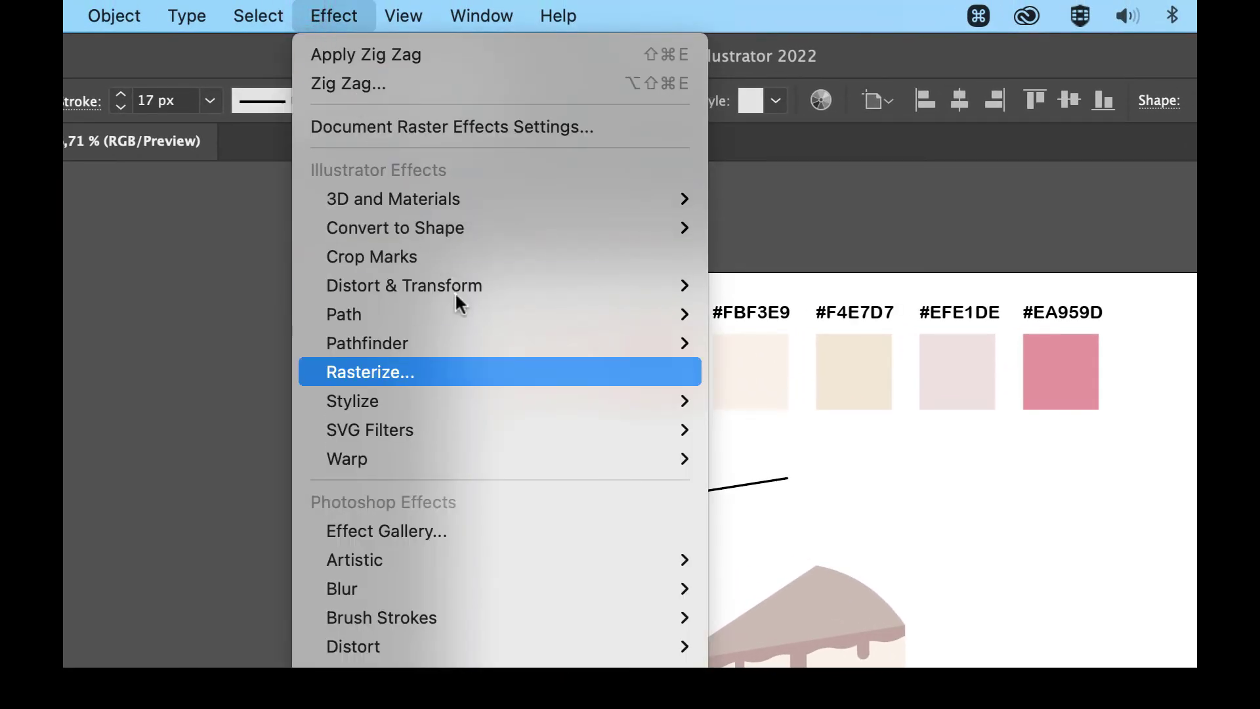
mouse_move(456, 300)
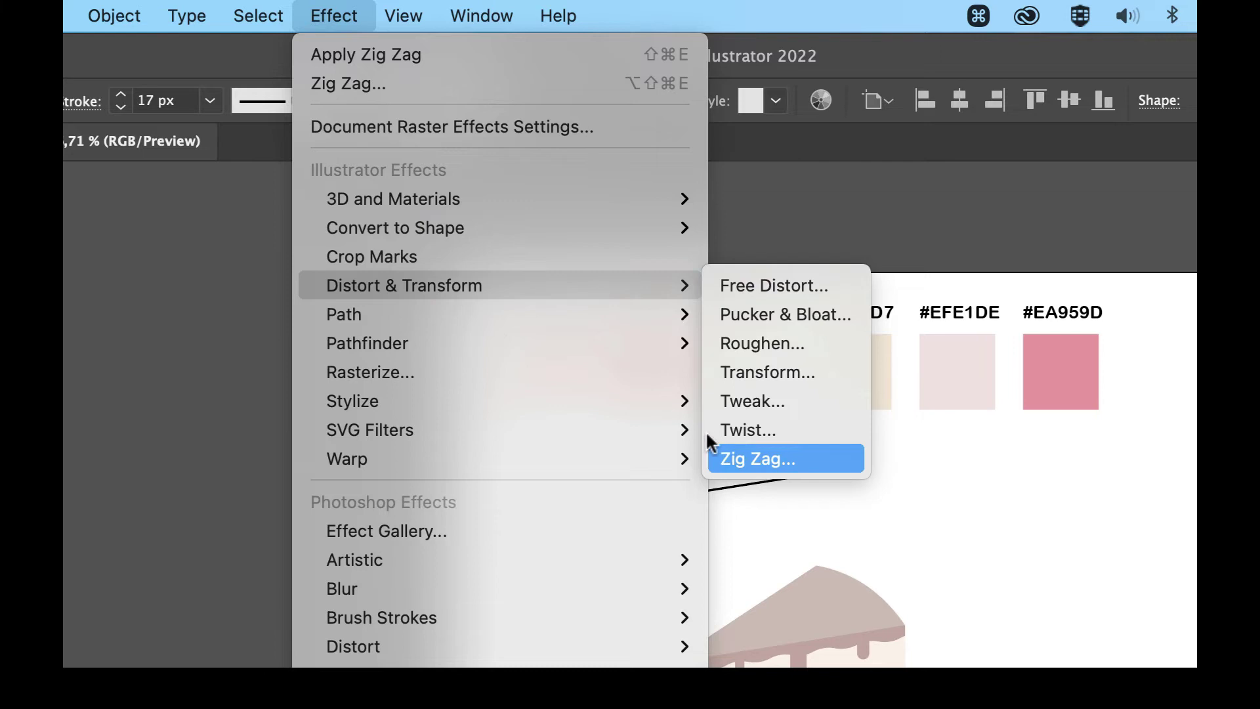
click(757, 458)
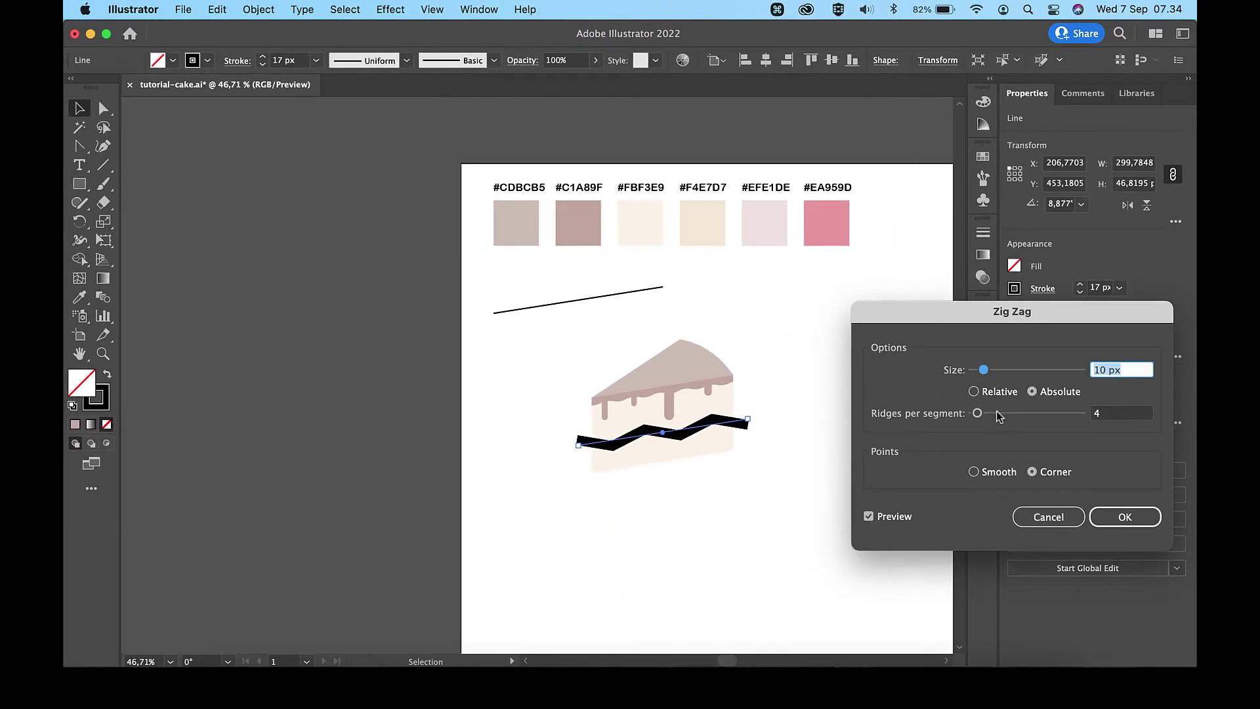
key(Tab)
text(23)
drag(982, 371, 973, 372)
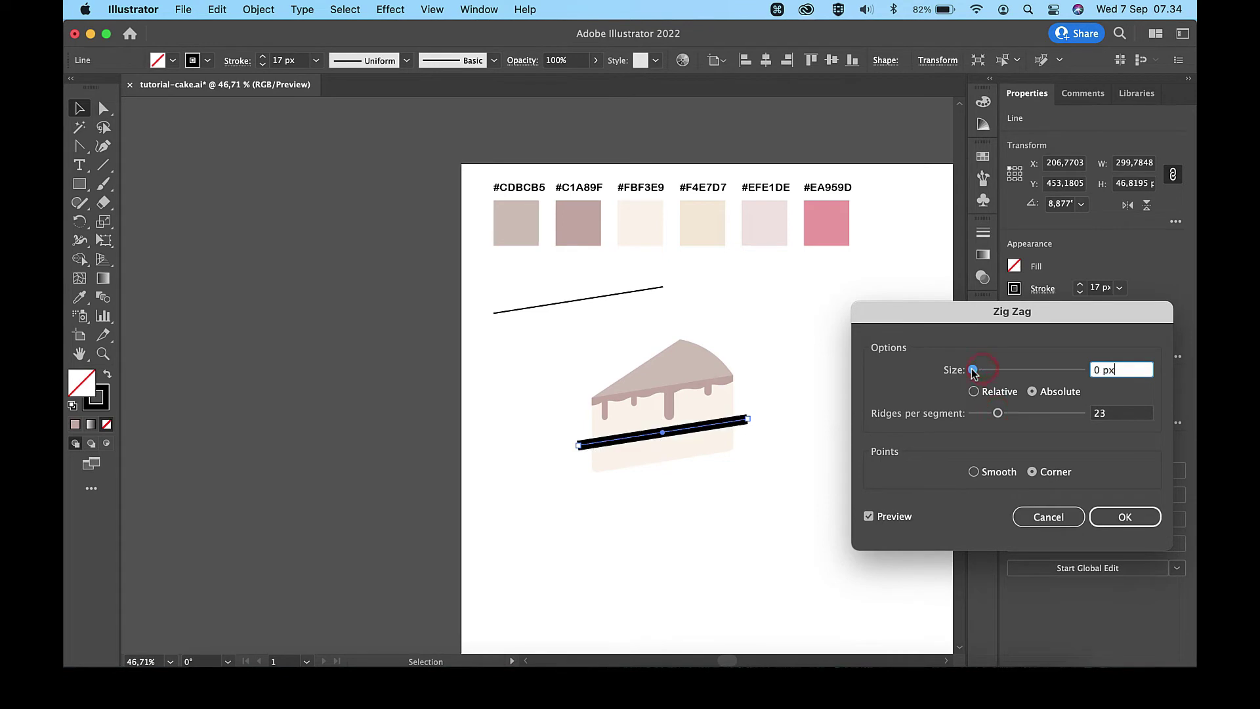
double_click(1119, 368)
text(1)
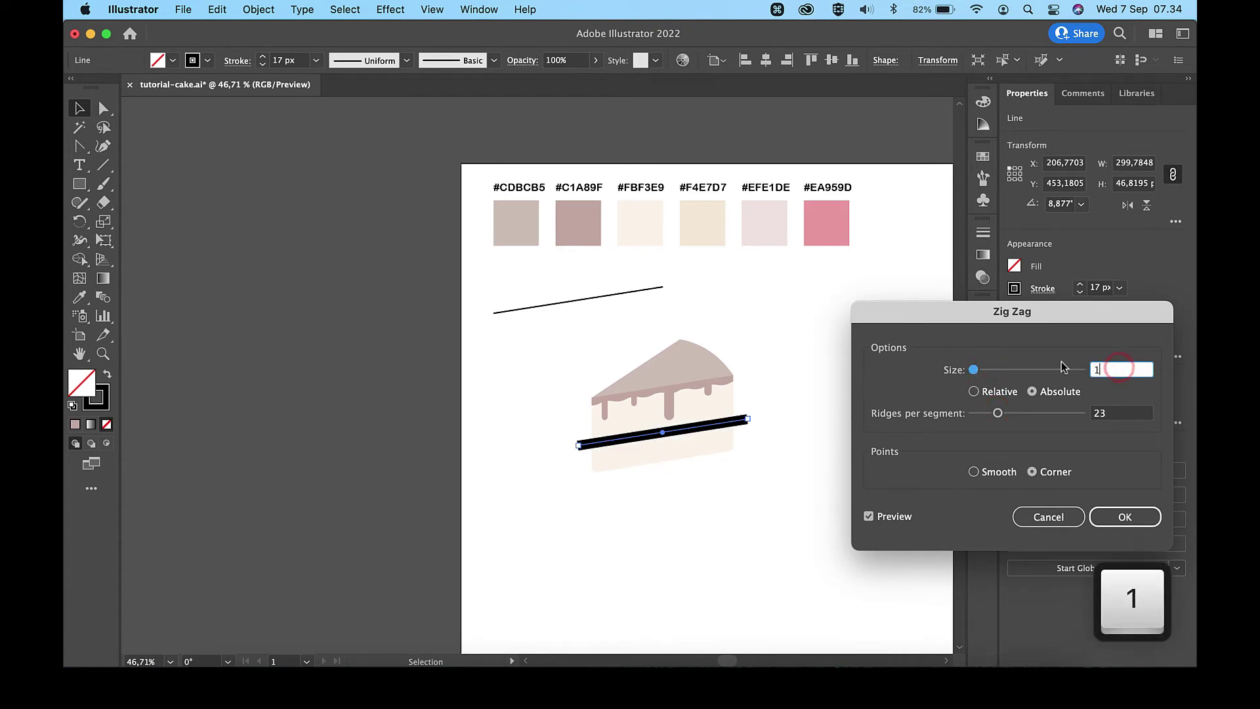
click(1118, 515)
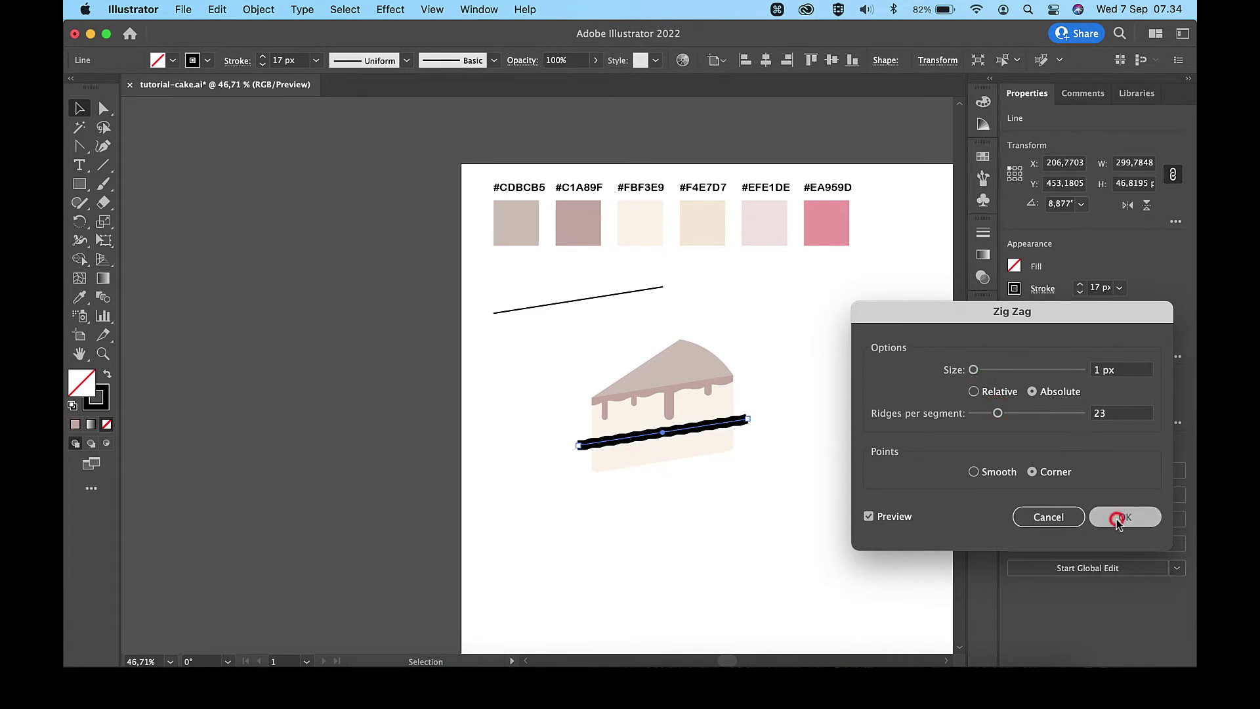
click(998, 474)
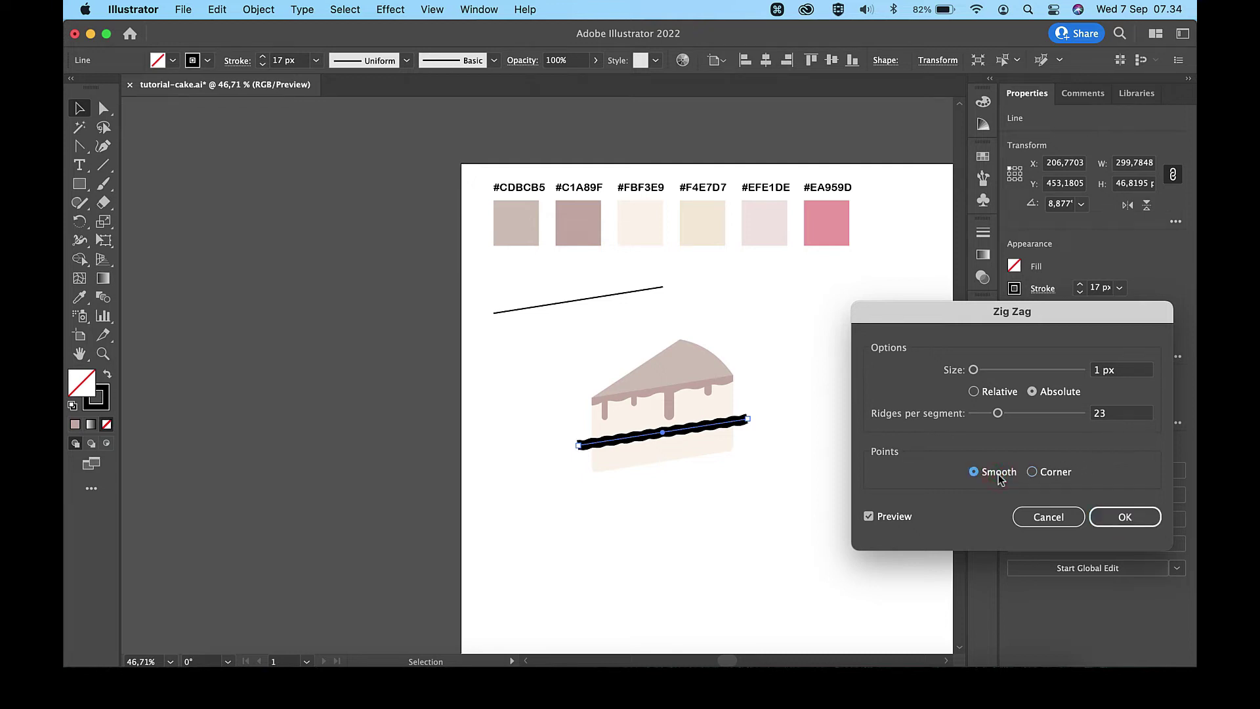
drag(998, 413, 998, 416)
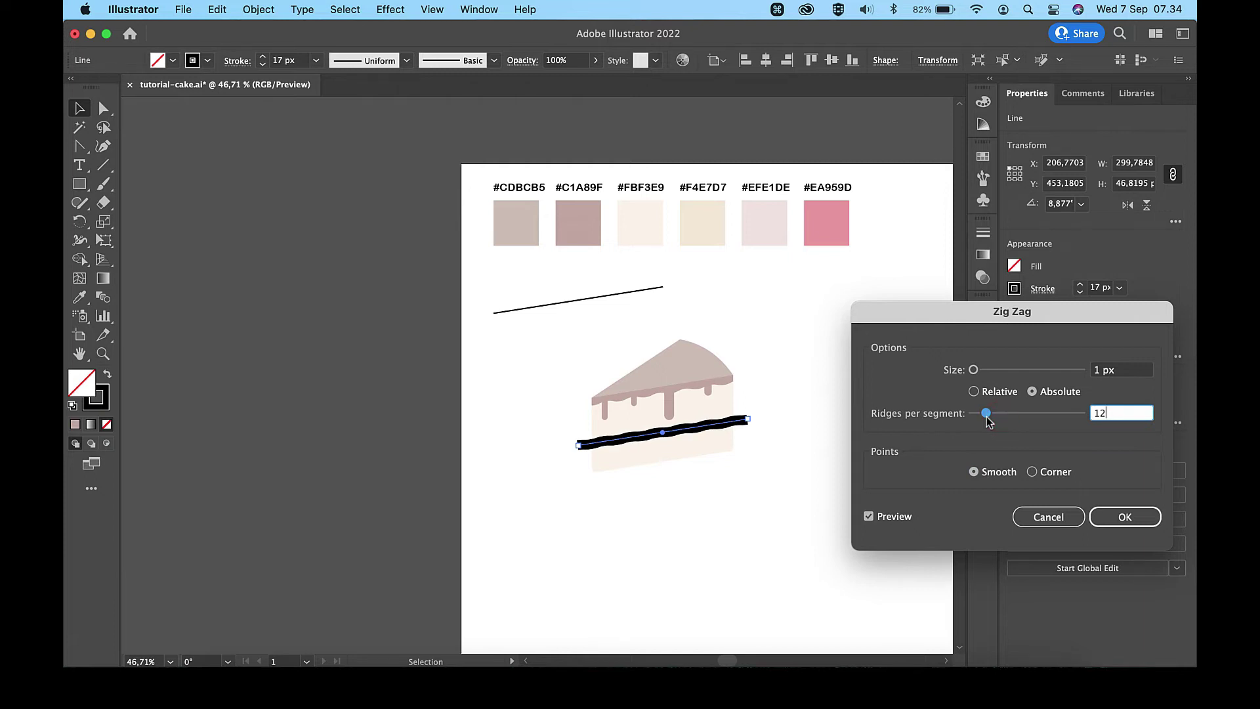
click(1123, 518)
- Expand the appearance of the zig-zag line across the cake's side and expand it again into a filled shape
click(258, 8)
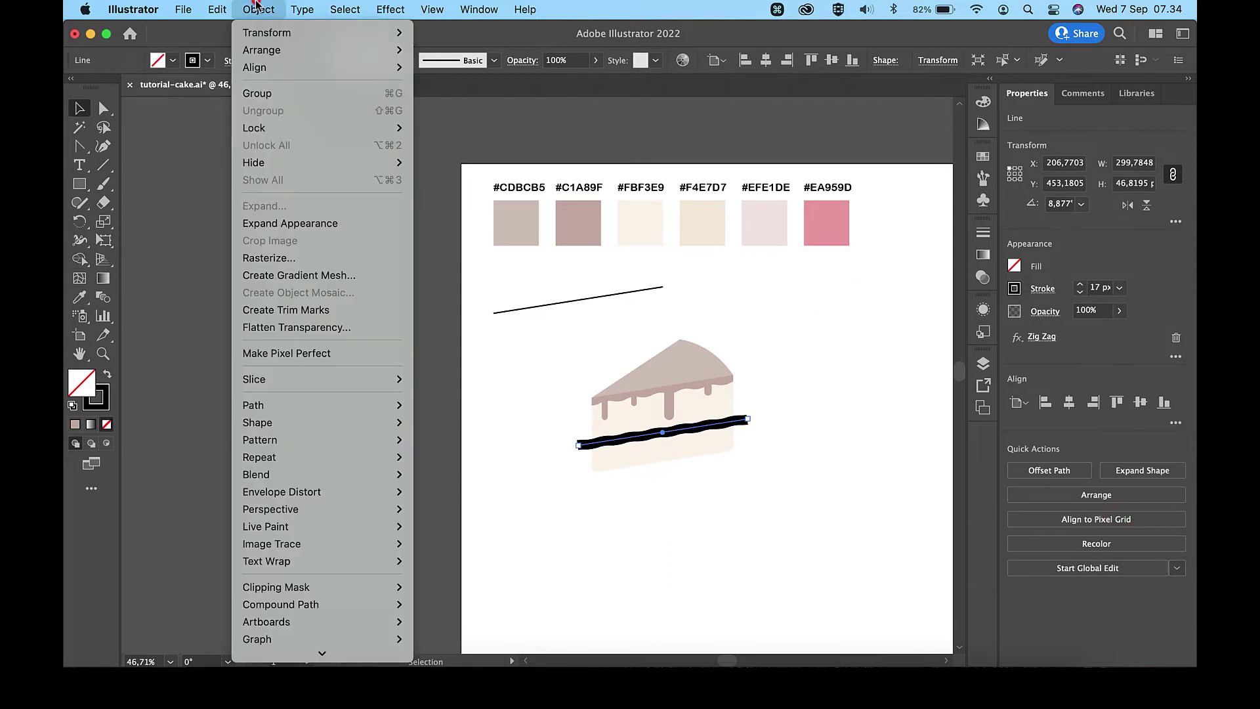
click(309, 223)
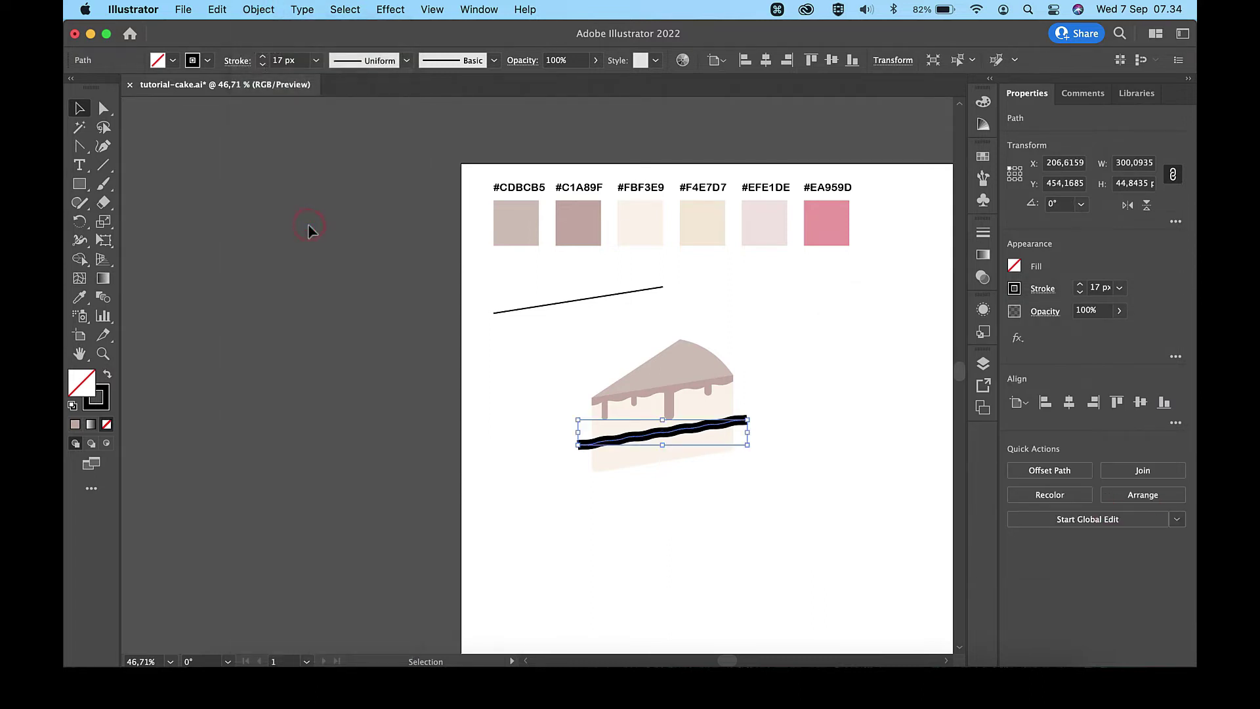
click(252, 9)
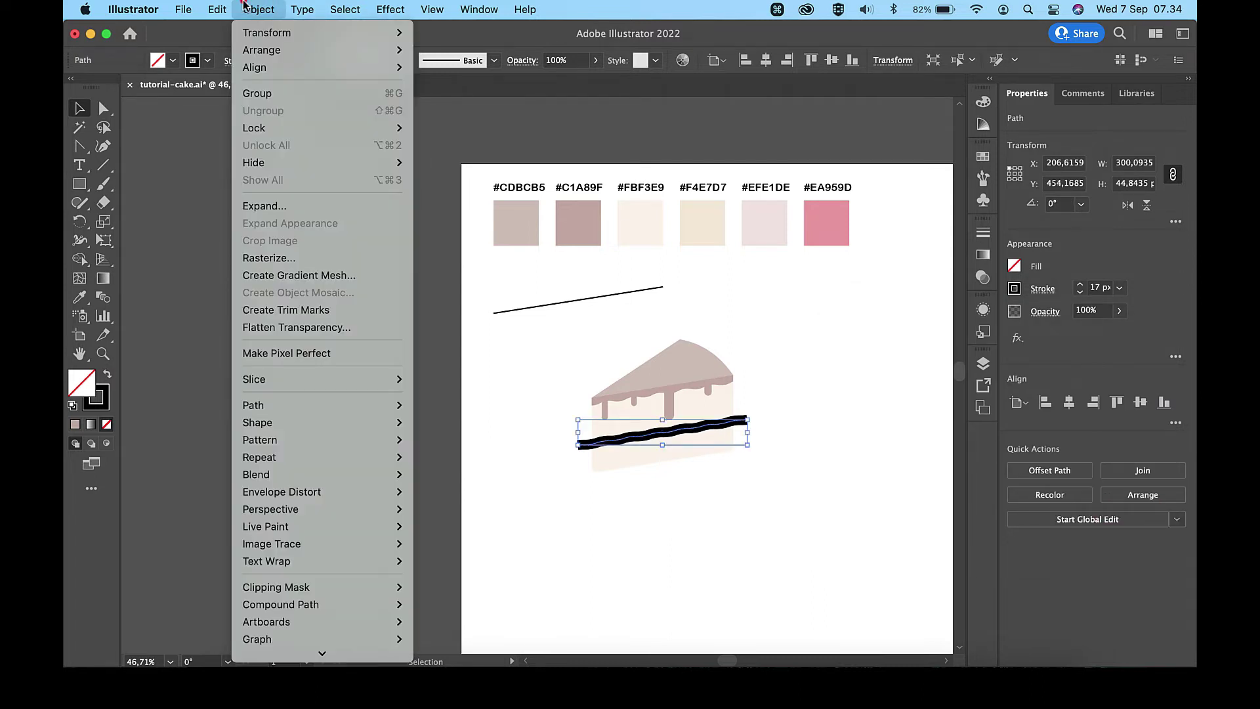
click(264, 206)
key(Return)
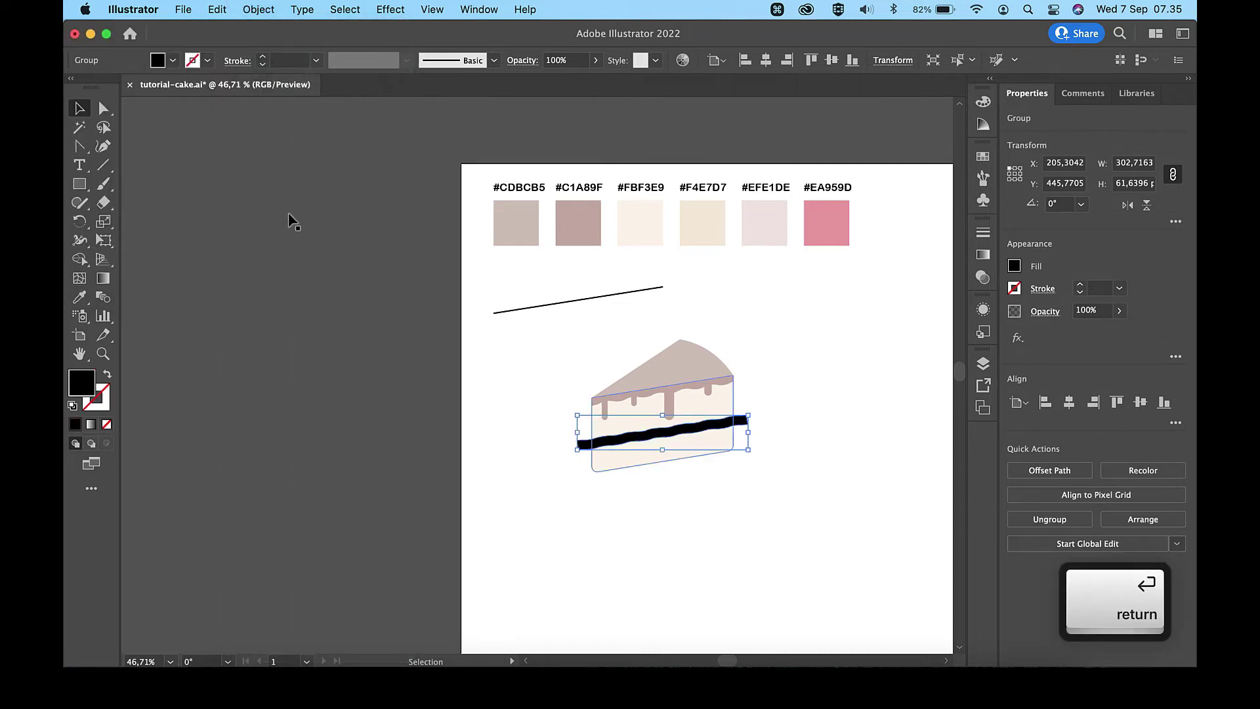
- Nudge the expanded wavy band about 7 px down on the cake's side
scroll(599, 445, up, 5)
key(Up)
key(Up)
key(Down)
key(Down)
key(Down)
key(Down)
key(Down)
key(Down)
key(Down)
key(Down)
key(Down)
key(Down)
key(Down)
key(Down)
key(Down)
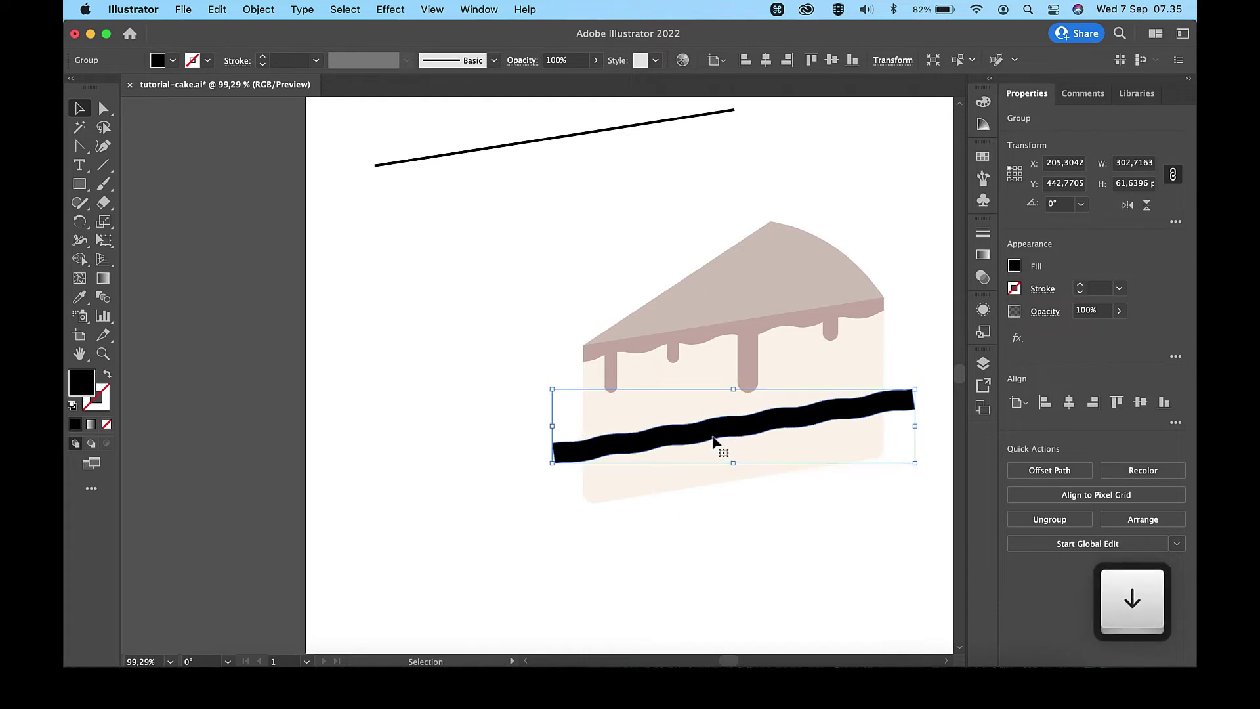
key(Down)
- Duplicate the wavy band in place and move the copy 43 px up to form a second filling layer
key(super+c)
key(super+f)
key(shift+Up)
key(shift+Up)
key(shift+Up)
key(shift+Up)
key(shift+Up)
key(shift+Up)
key(shift+Up)
key(shift+Up)
key(shift+Down)
key(shift+Up)
key(shift+Down)
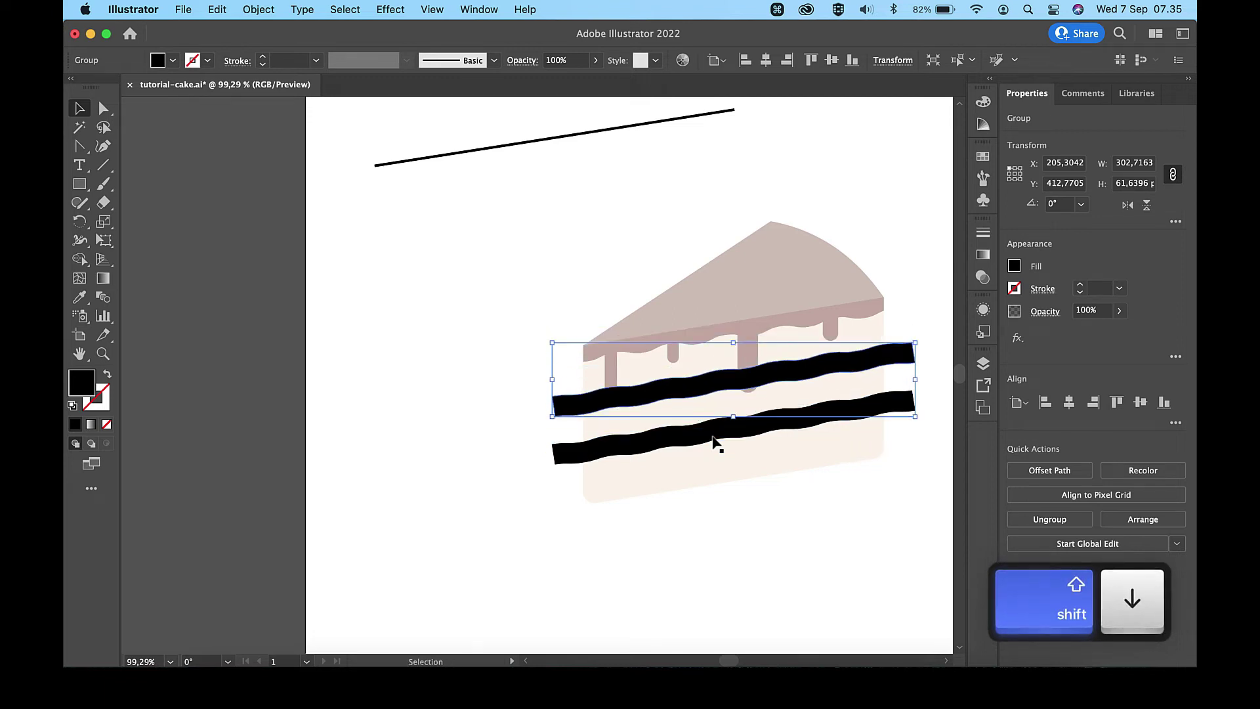
key(Up)
key(Up)
key(Up)
key(Up)
key(Up)
key(Up)
- Trim the ends of both wavy bands that overhang the cake's cream side with the Shape Builder
key(shift)
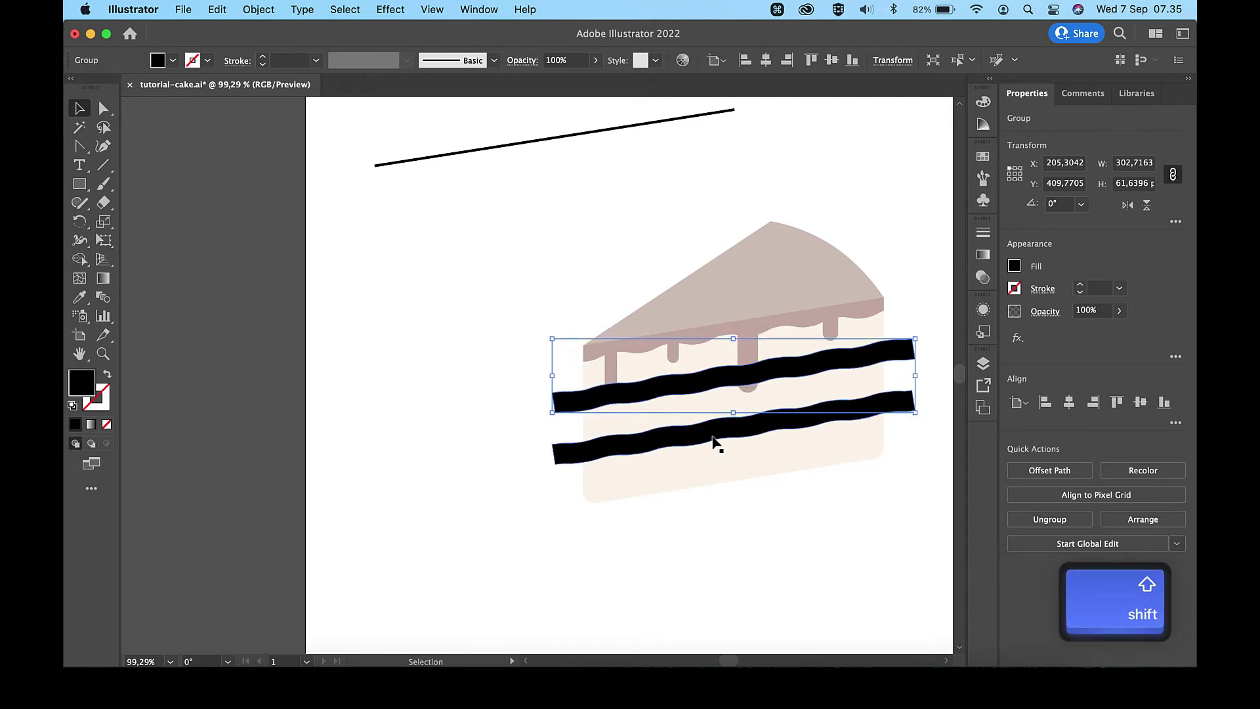
shift+click(645, 440)
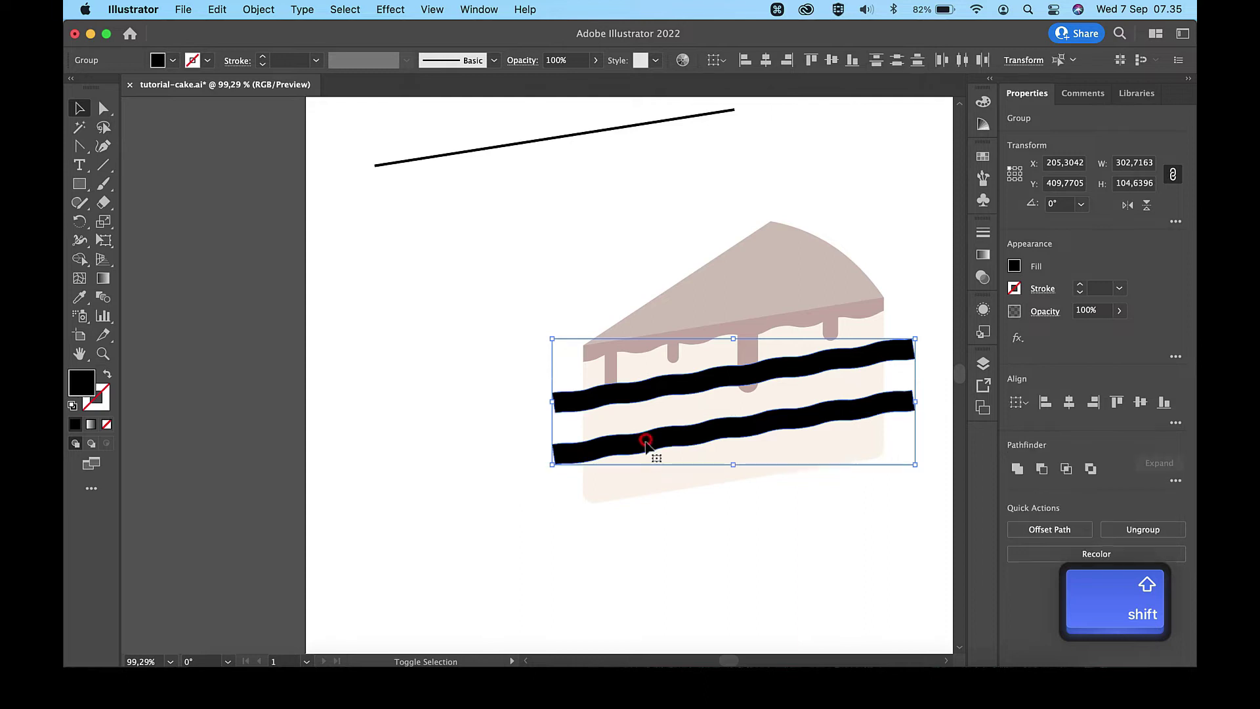
shift+click(645, 490)
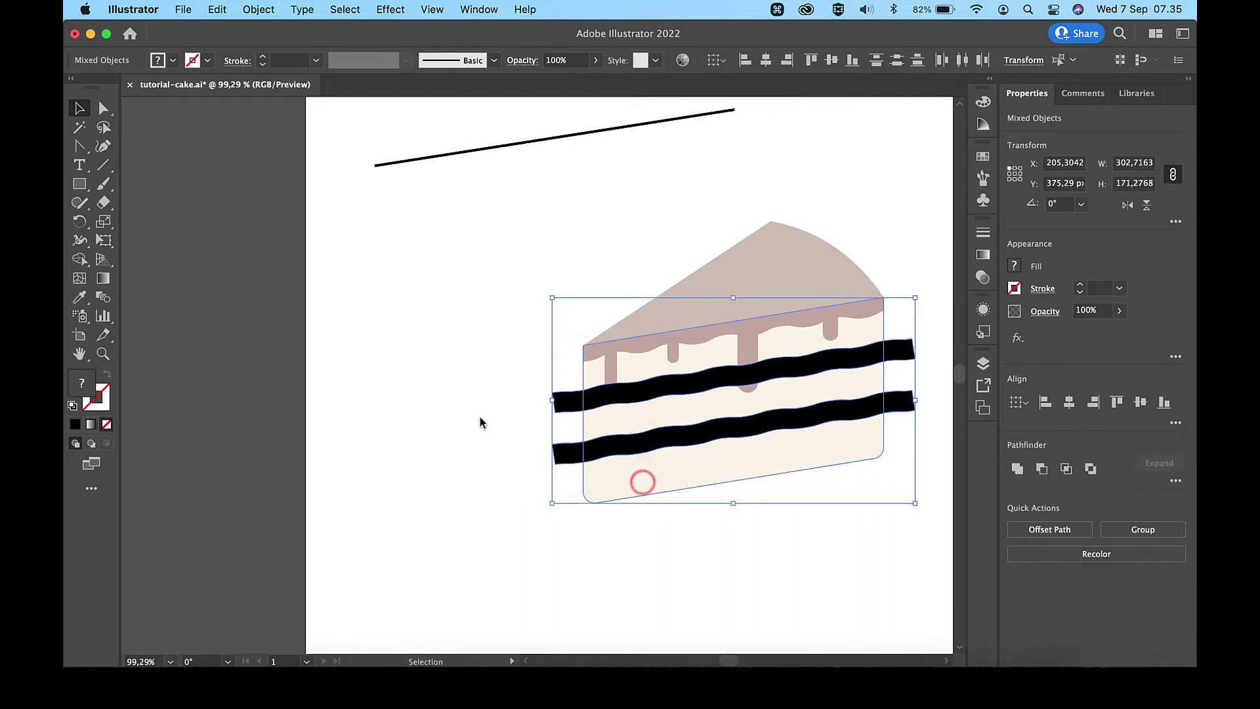
click(79, 260)
alt+click(570, 403)
alt+click(571, 452)
alt+click(901, 401)
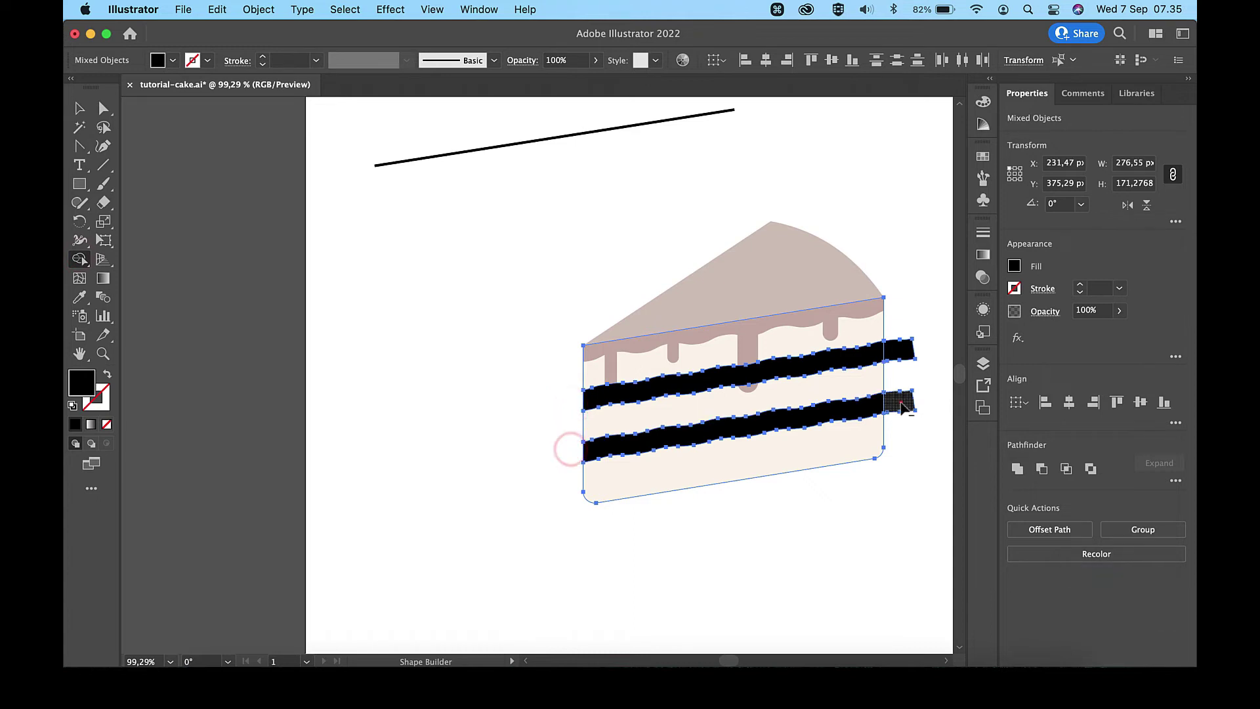
alt+click(904, 348)
key(v)
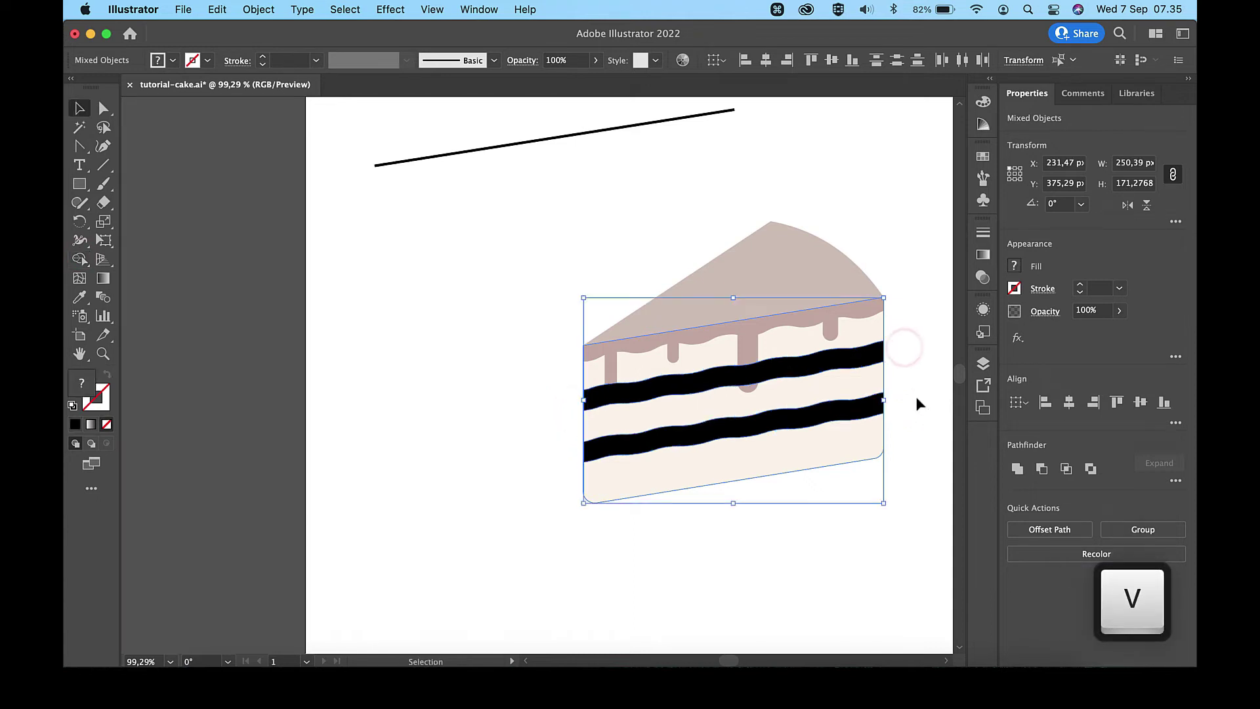
scroll(910, 386, down, 3)
click(910, 381)
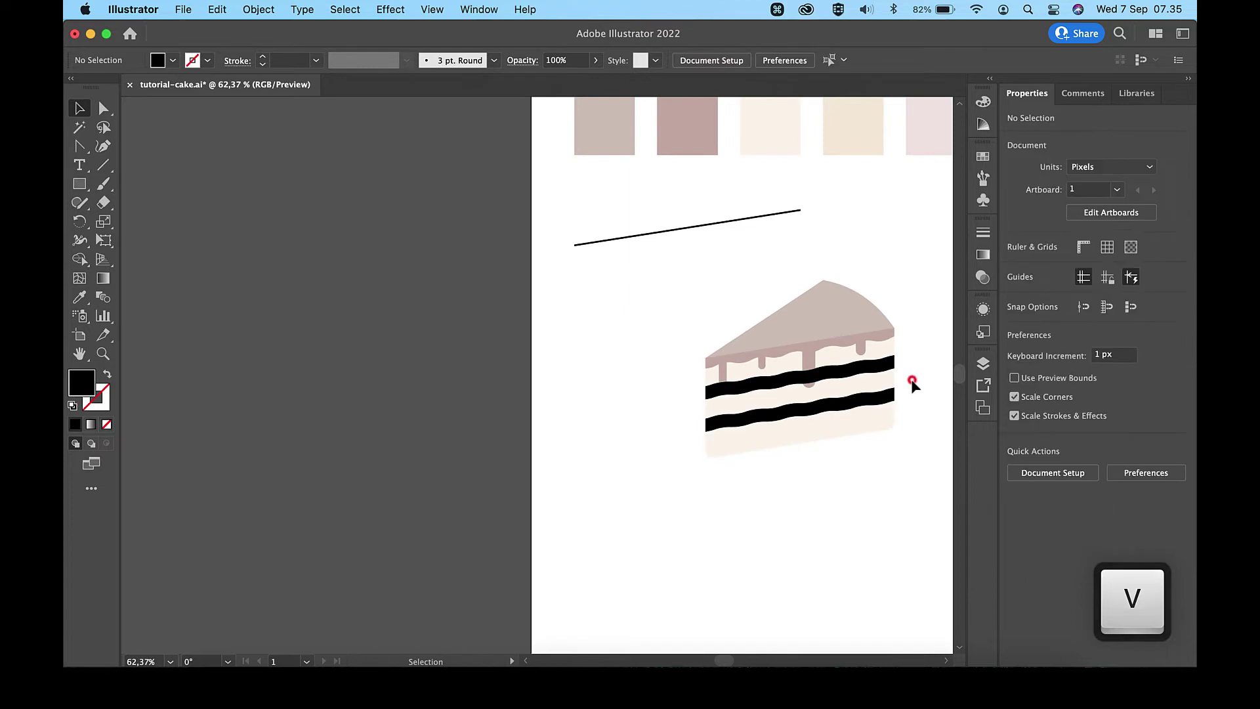
- Fill both wavy bands with the #EFE1DE palette swatch using the Eyedropper
click(879, 367)
shift+click(813, 410)
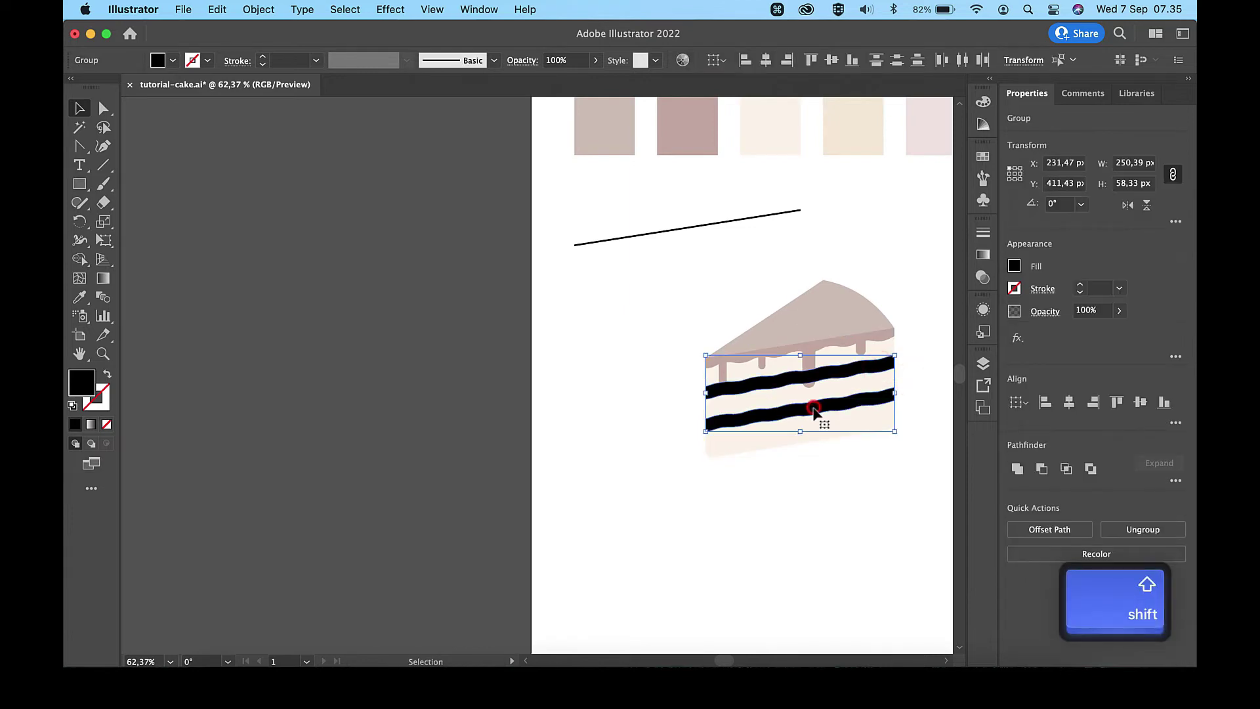
scroll(813, 411, down, 3)
scroll(813, 412, right, 3)
scroll(814, 412, up, 2)
key(i)
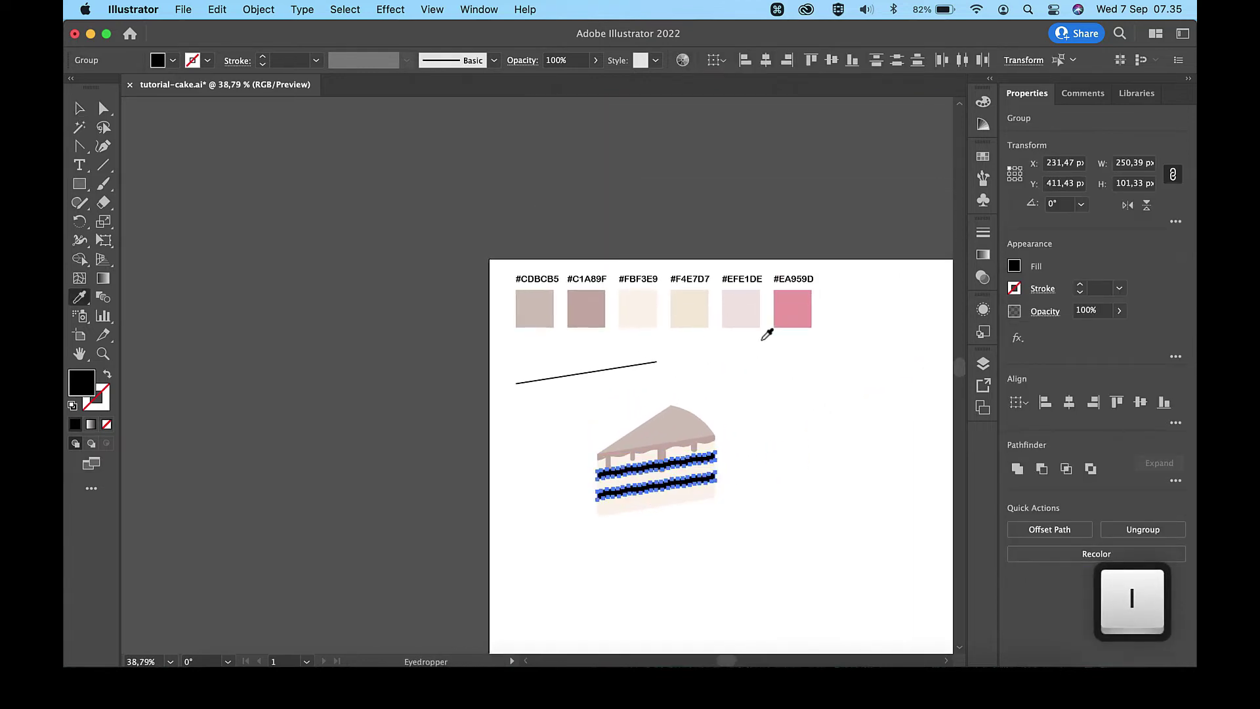
click(742, 303)
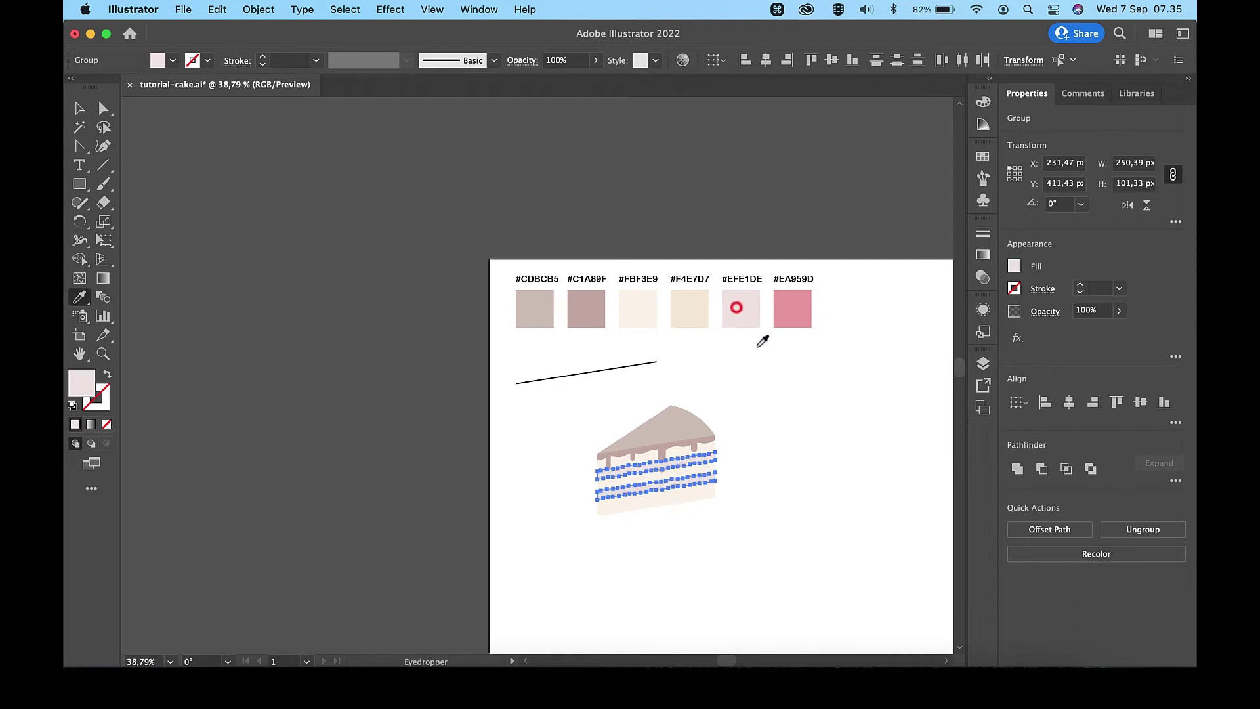
key(v)
click(790, 414)
- Send the upper wavy band backward until it lies behind the icing drips
scroll(728, 507, up, 3)
scroll(729, 507, up, 2)
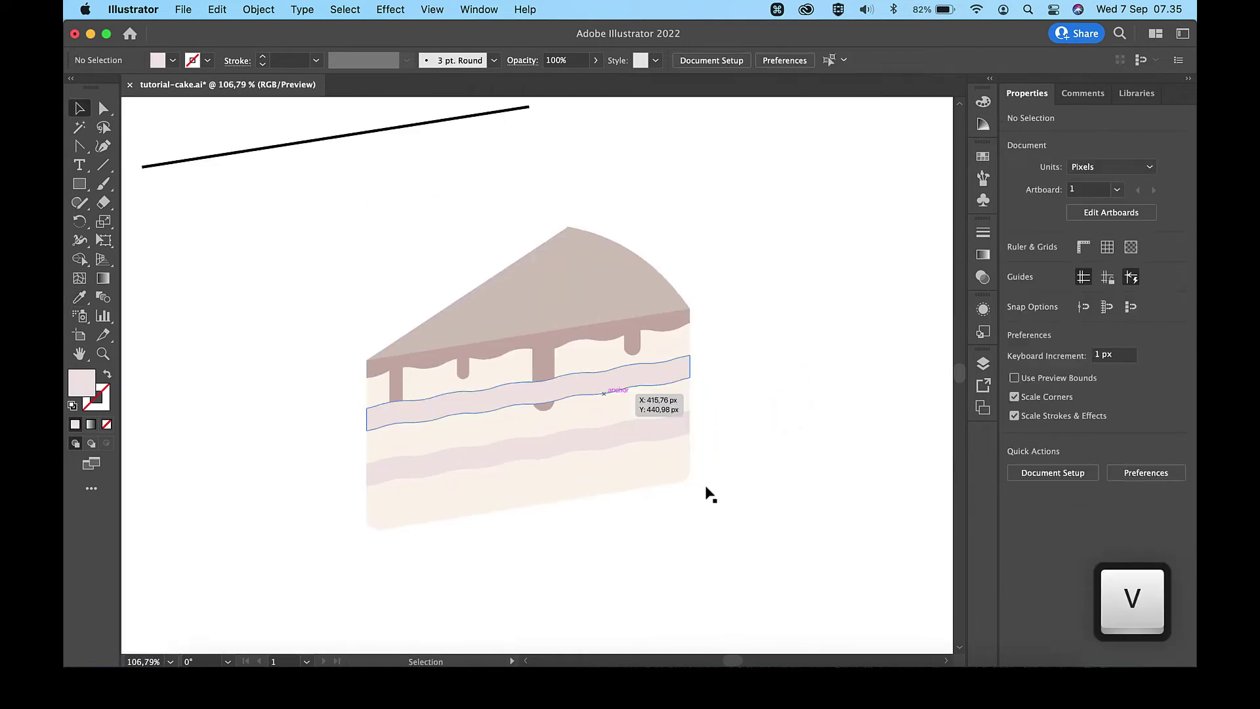
click(599, 392)
key(super+bracketleft)
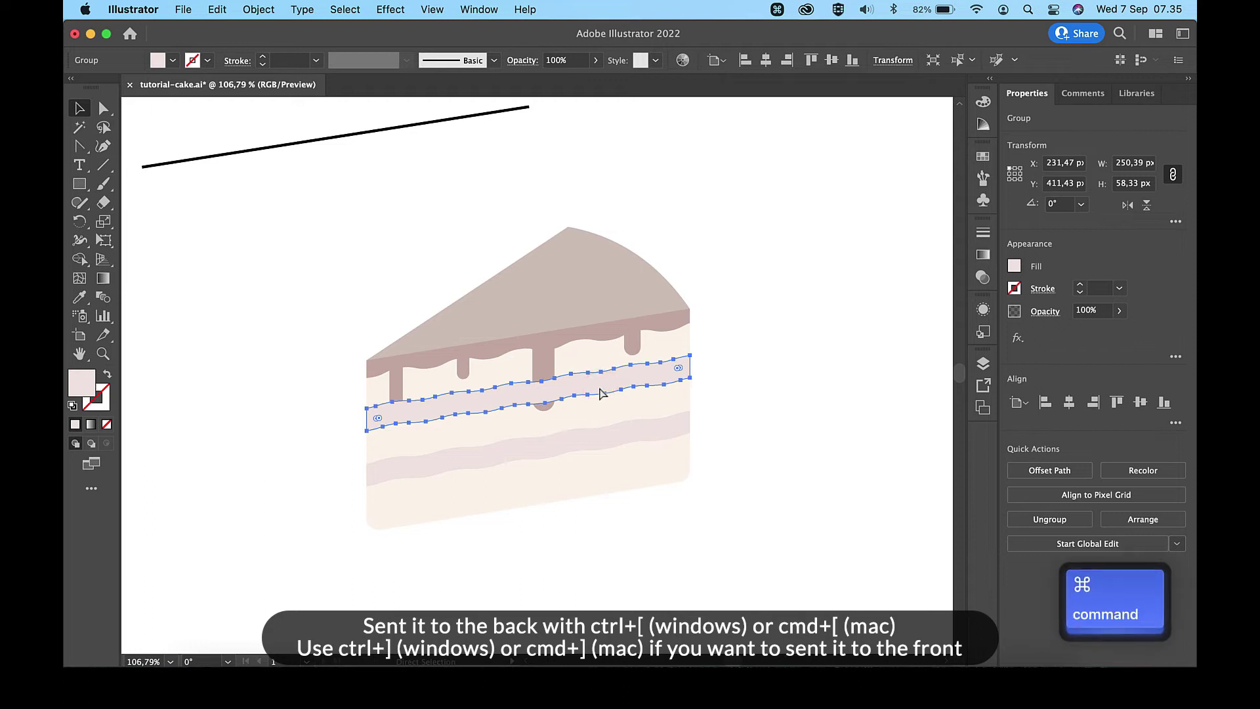
key(super+bracketleft)
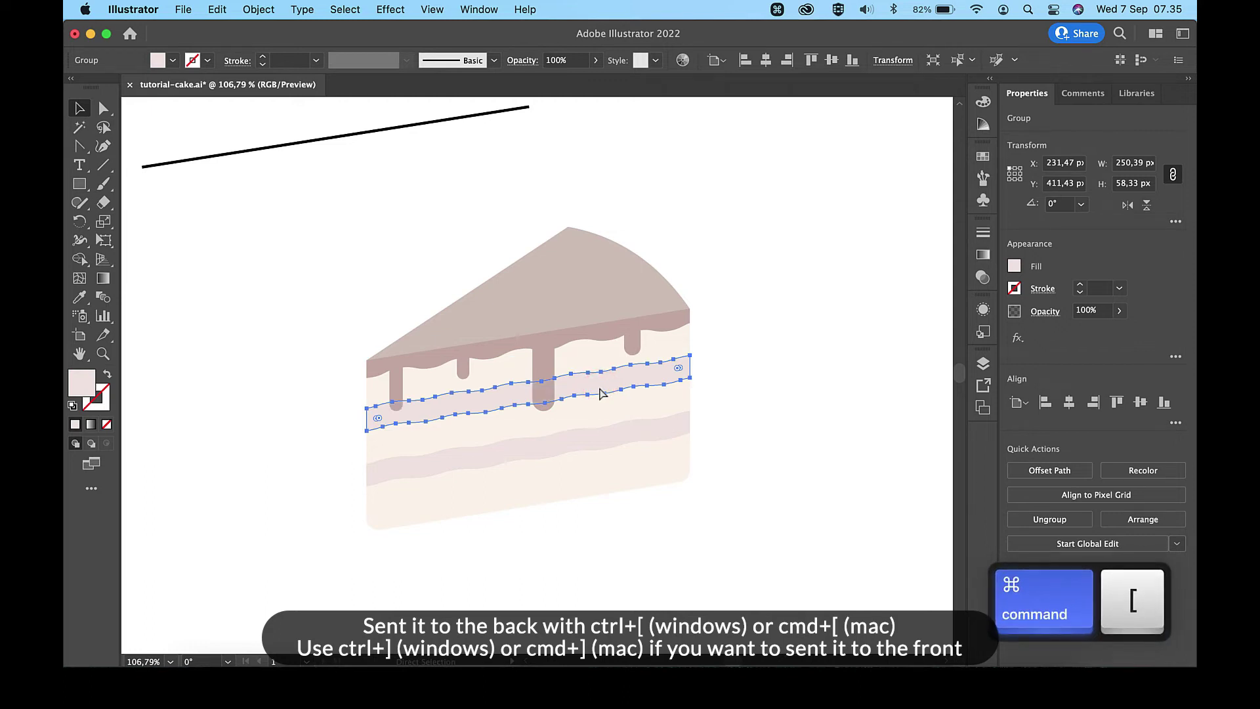
click(599, 392)
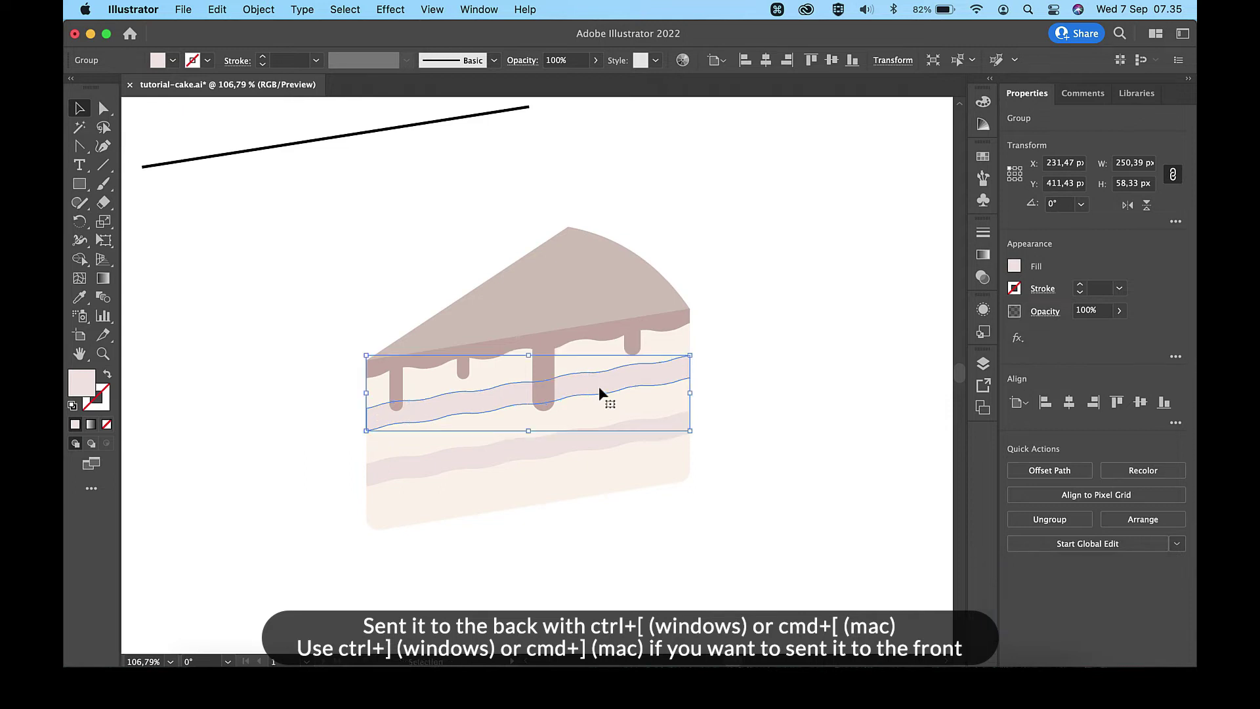
click(769, 384)
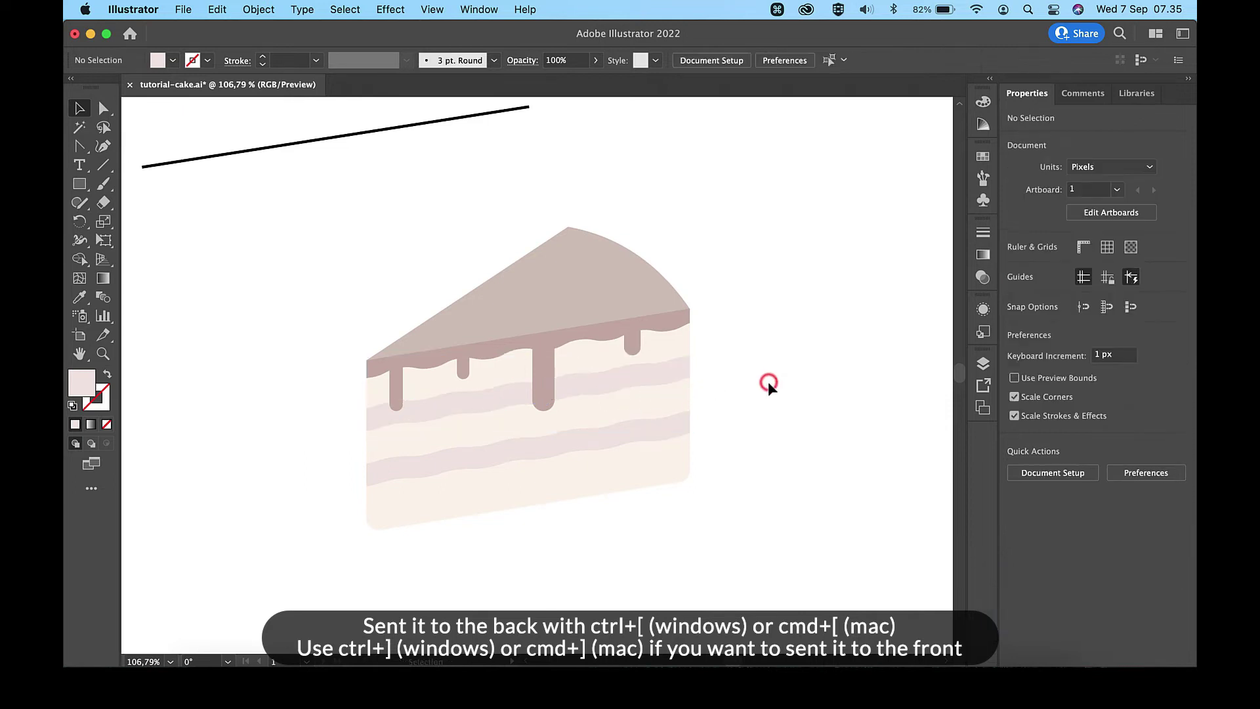
- Duplicate the spare 2 px line and place the copy along the bottom edge of the cake's side
scroll(768, 381, down, 5)
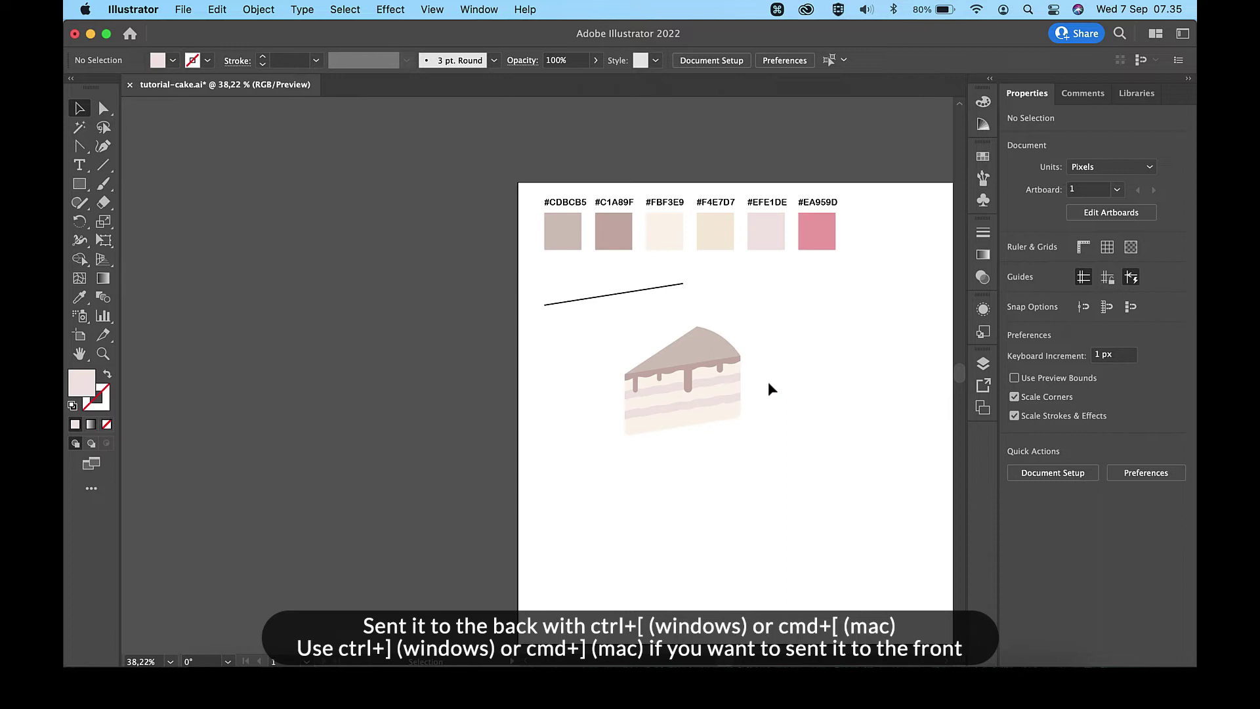
click(649, 295)
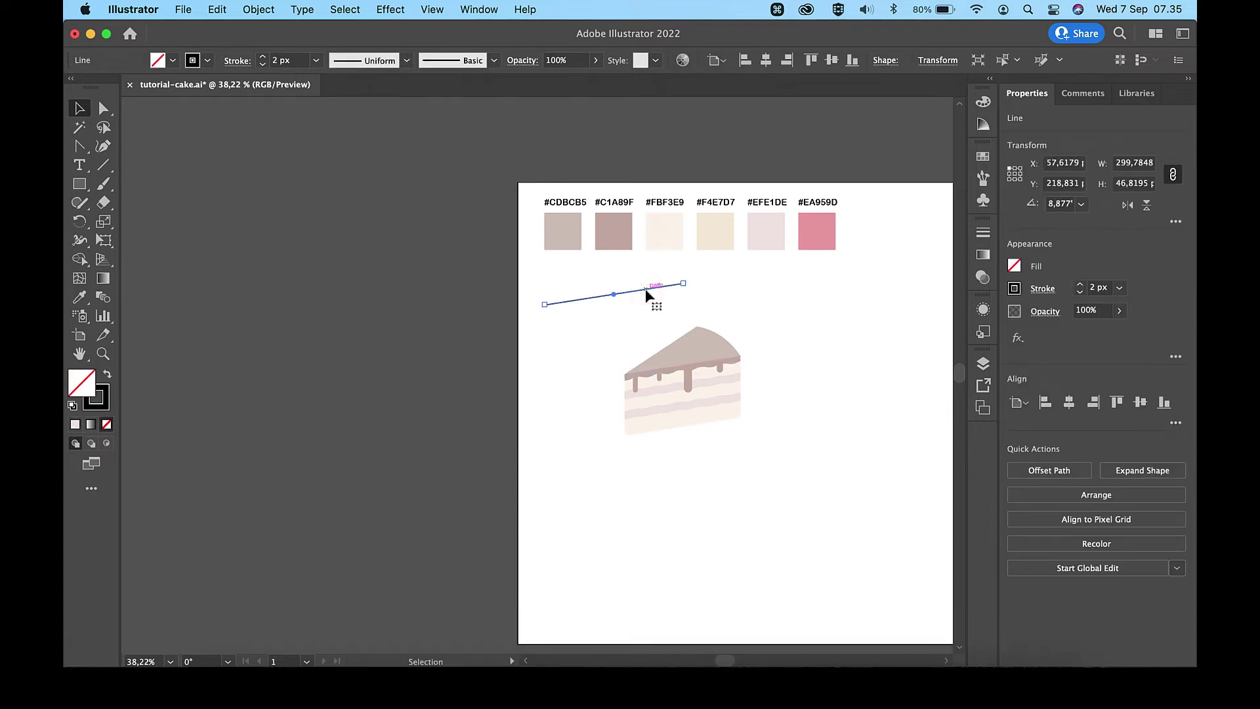
key(super+c)
scroll(647, 293, up, 3)
scroll(640, 309, down, 2)
key(super+v)
drag(614, 368, 734, 418)
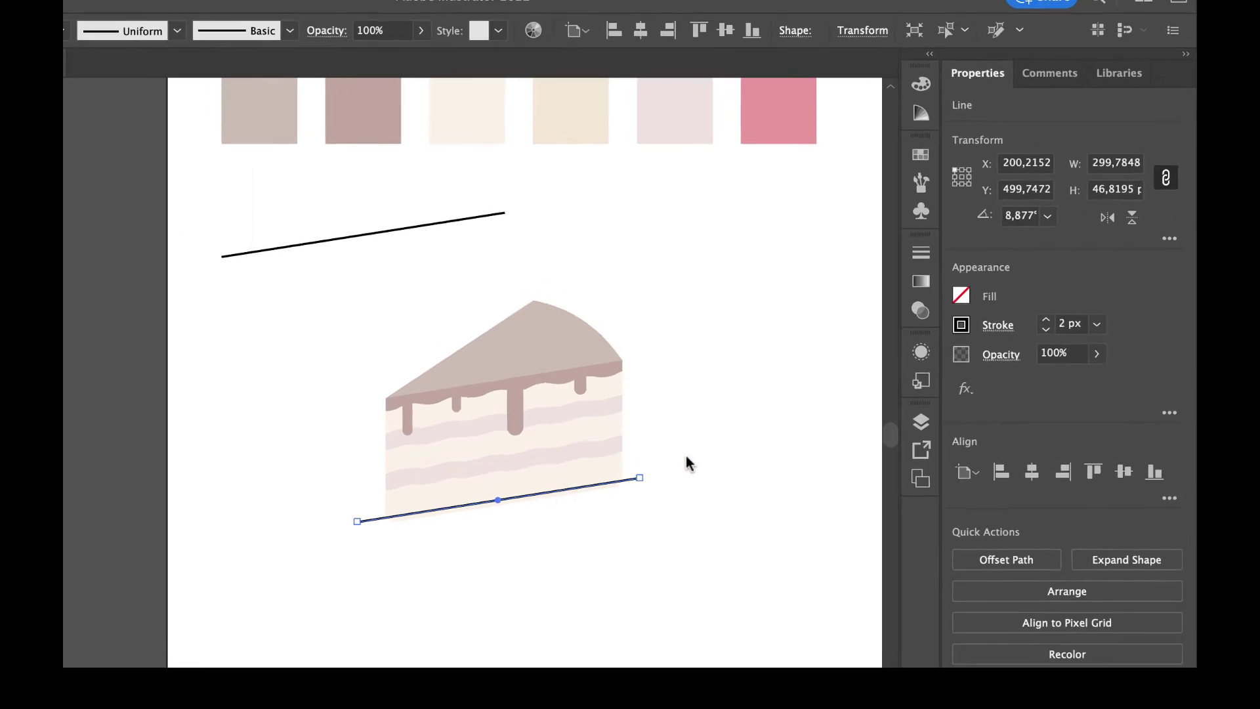
- Set the stroke weight of the line at the cake's bottom edge to 10 px and shift it slightly to the right
click(1079, 285)
click(1079, 285)
click(1079, 285)
click(1079, 285)
click(1002, 368)
click(1003, 368)
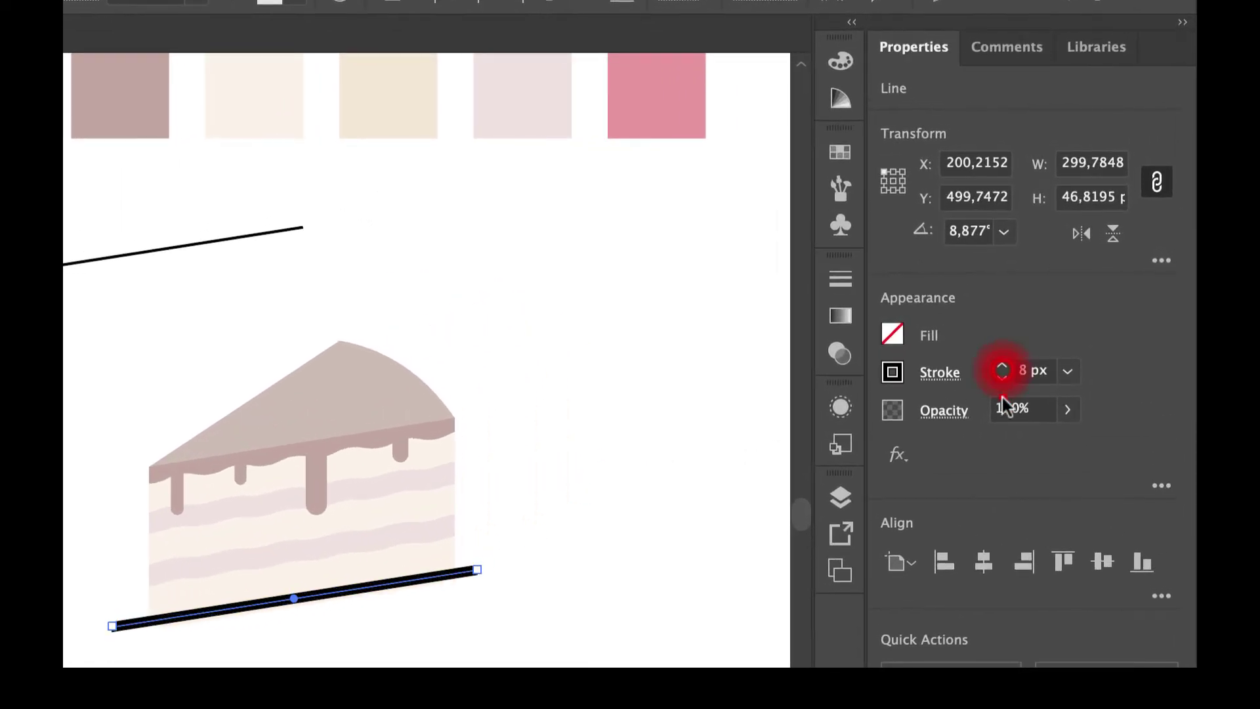
click(1003, 369)
click(1003, 369)
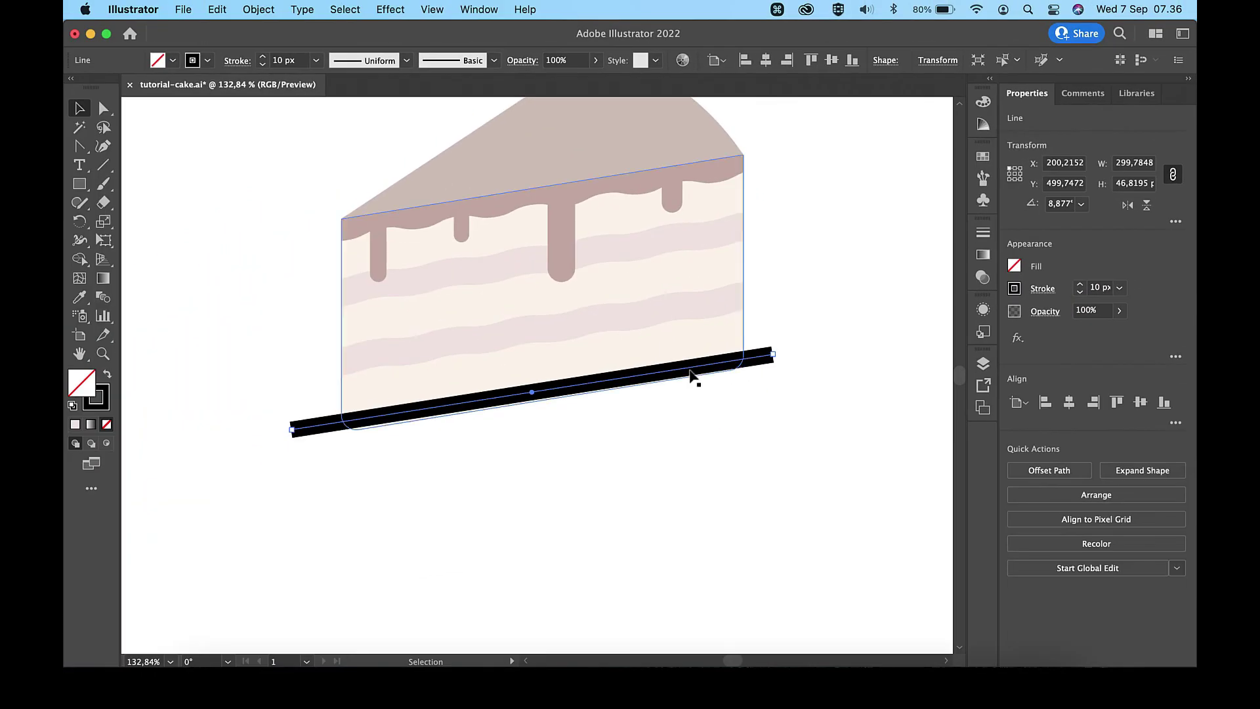
drag(690, 374, 703, 376)
- Expand the thick bottom line into a filled shape and move it about 1.8 px down over the cake's lower edge
click(259, 8)
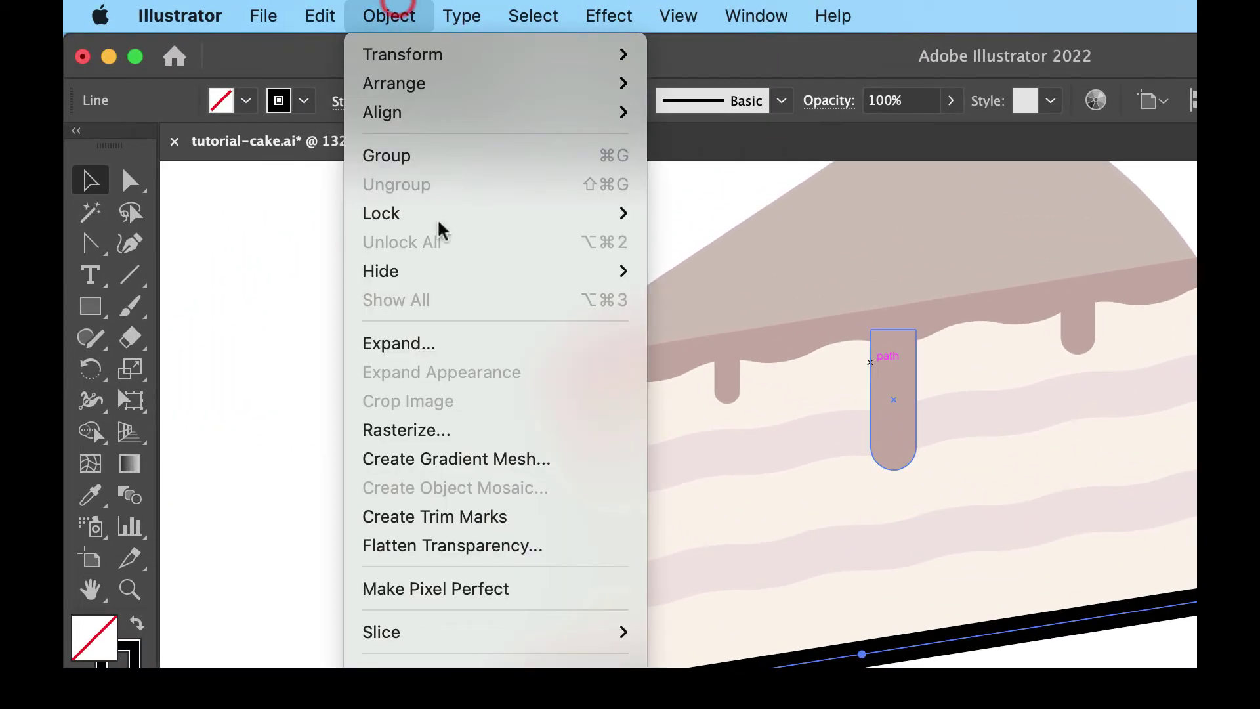
click(459, 346)
key(Return)
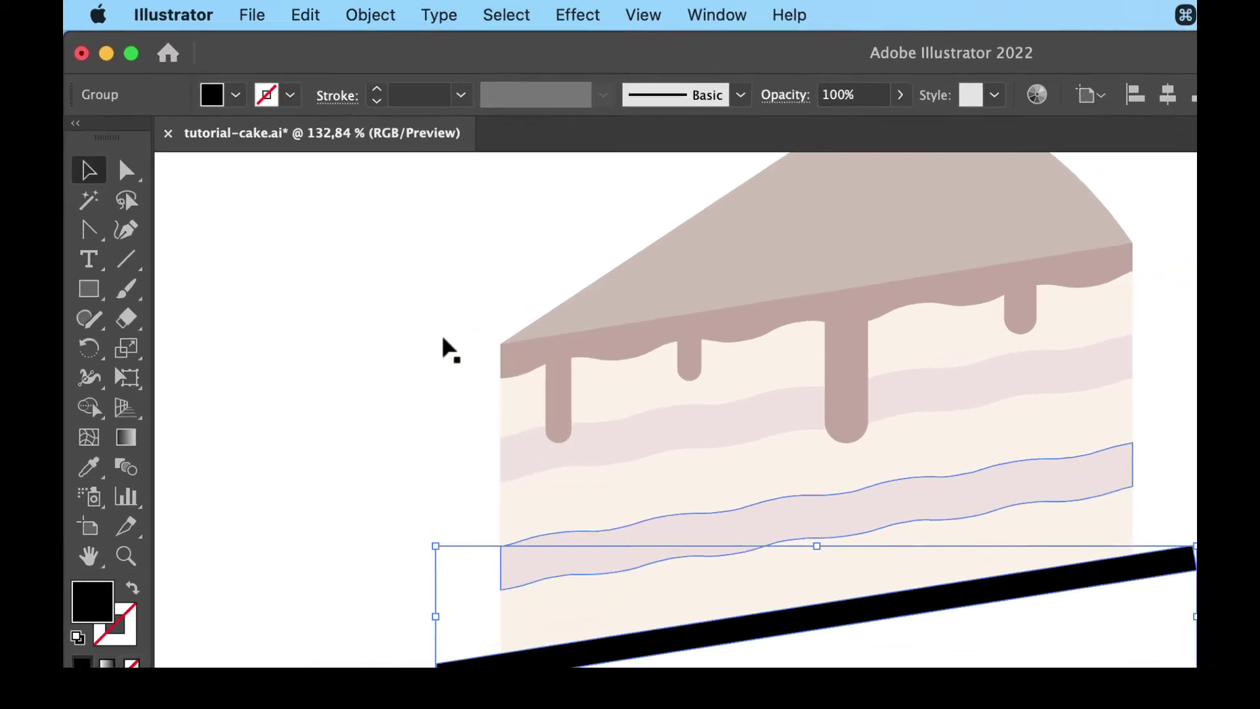
scroll(650, 577, up, 3)
drag(708, 646, 708, 648)
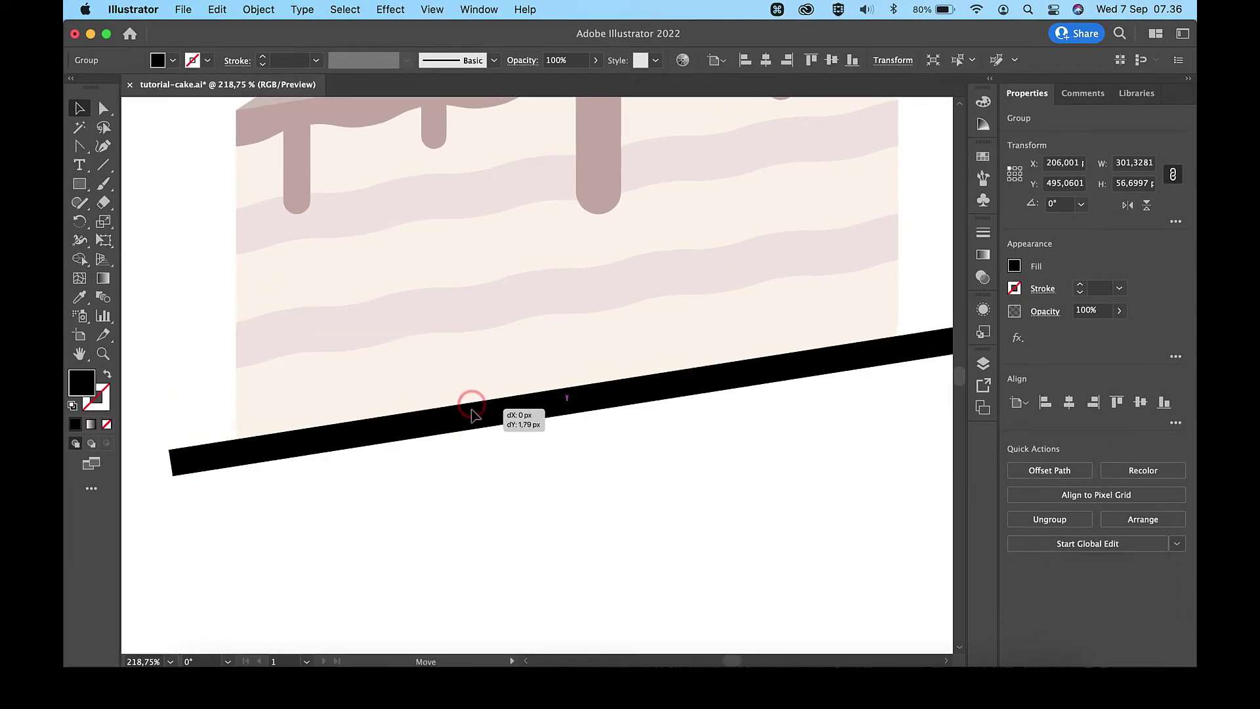
drag(473, 413, 474, 414)
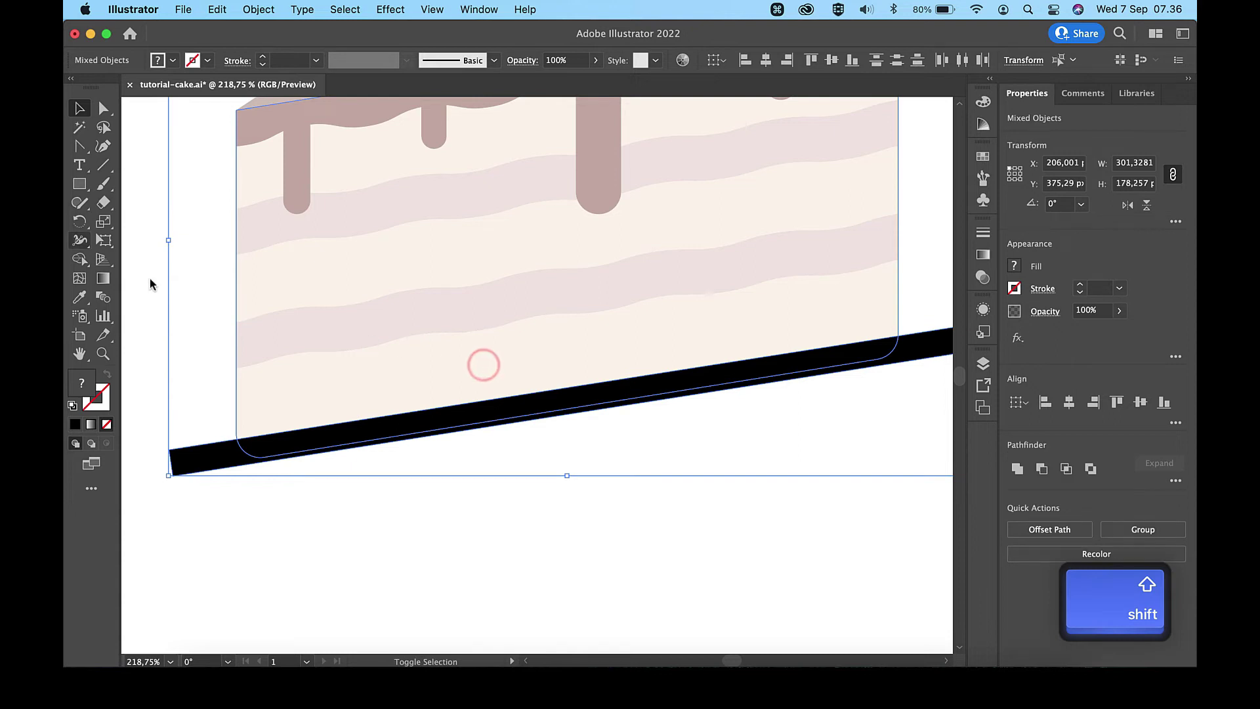
- Trim the bottom strip to the outline of the cake's cream side with the Shape Builder
click(80, 259)
alt+click(209, 467)
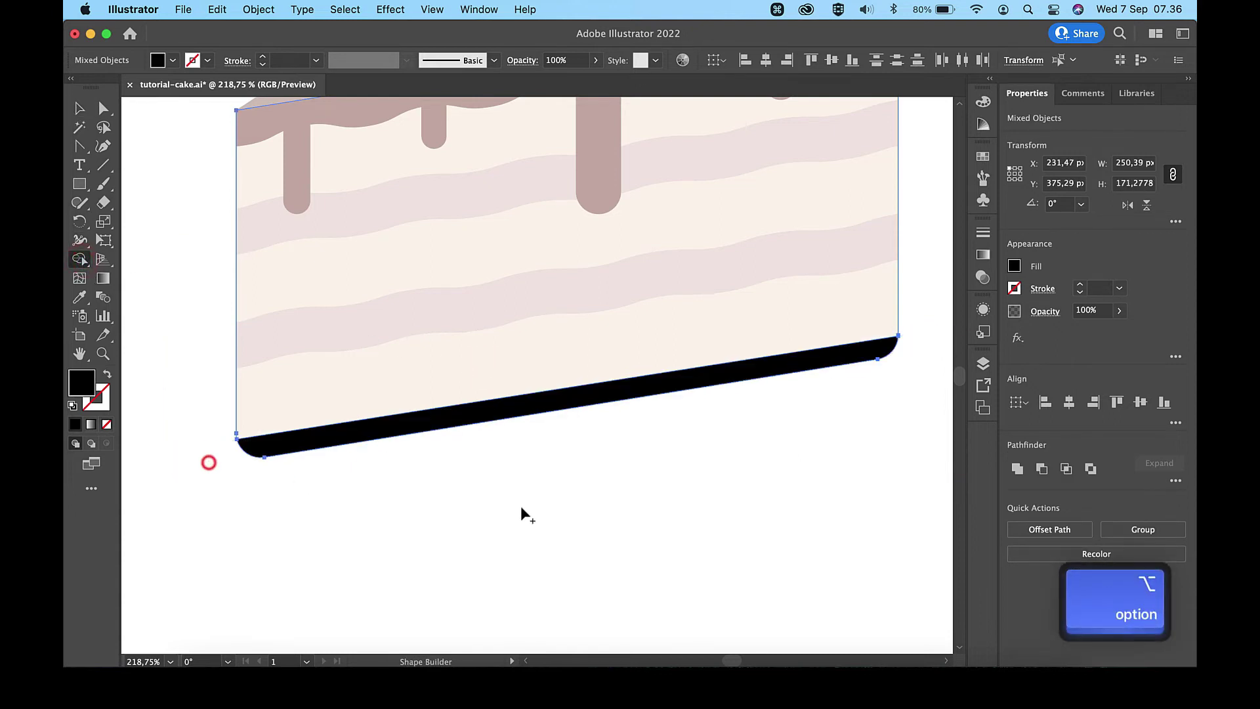
key(v)
scroll(521, 505, down, 5)
click(521, 506)
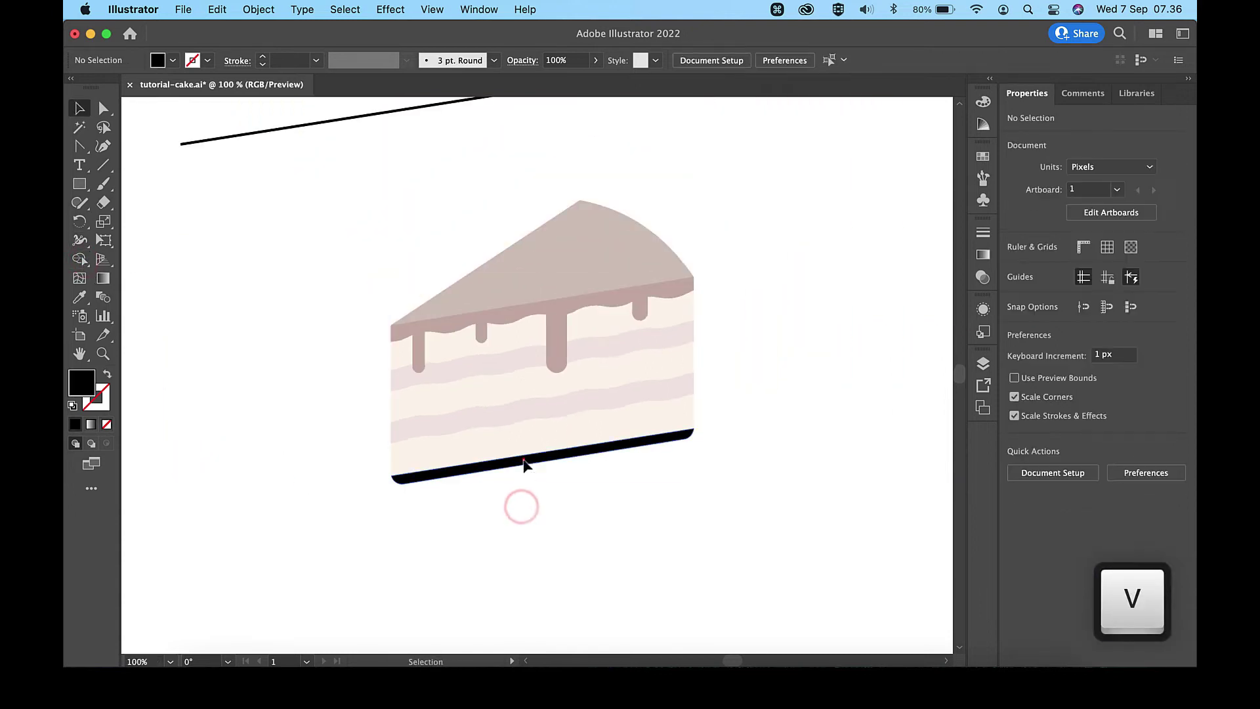
- Fill the bottom strip with the #F4E7D7 palette swatch using the Eyedropper
click(523, 458)
scroll(523, 459, down, 5)
key(i)
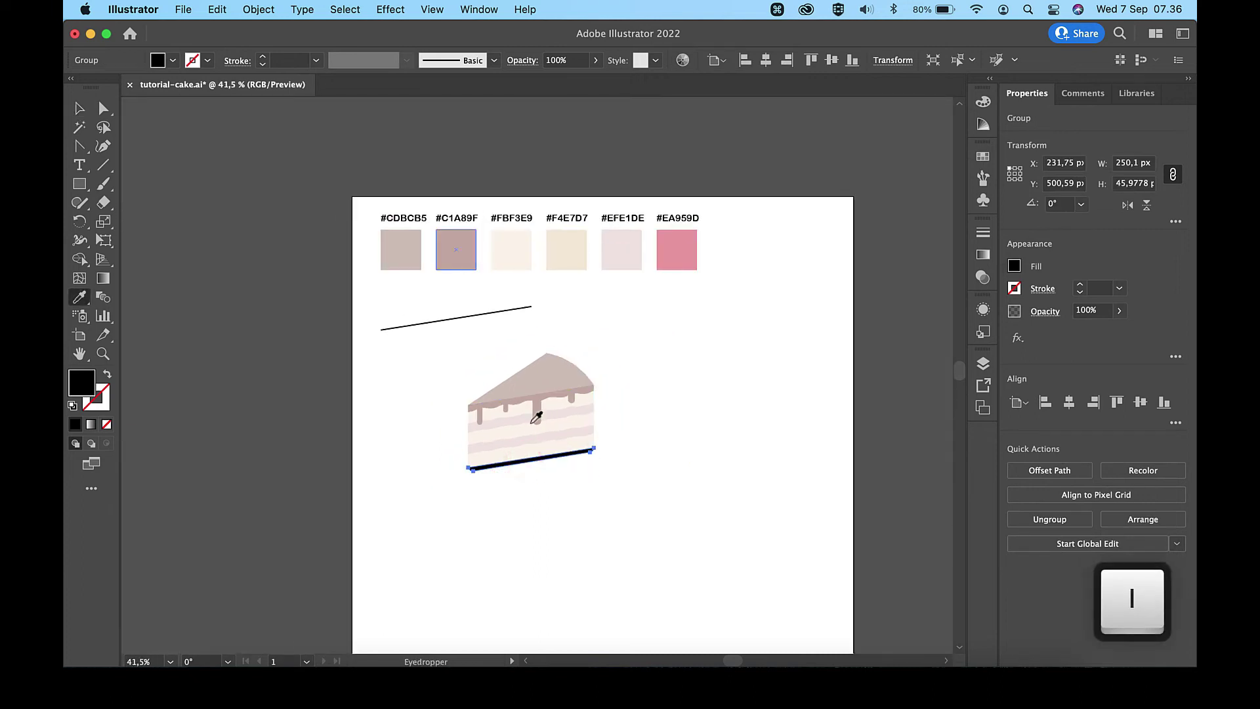
click(564, 249)
key(v)
click(676, 363)
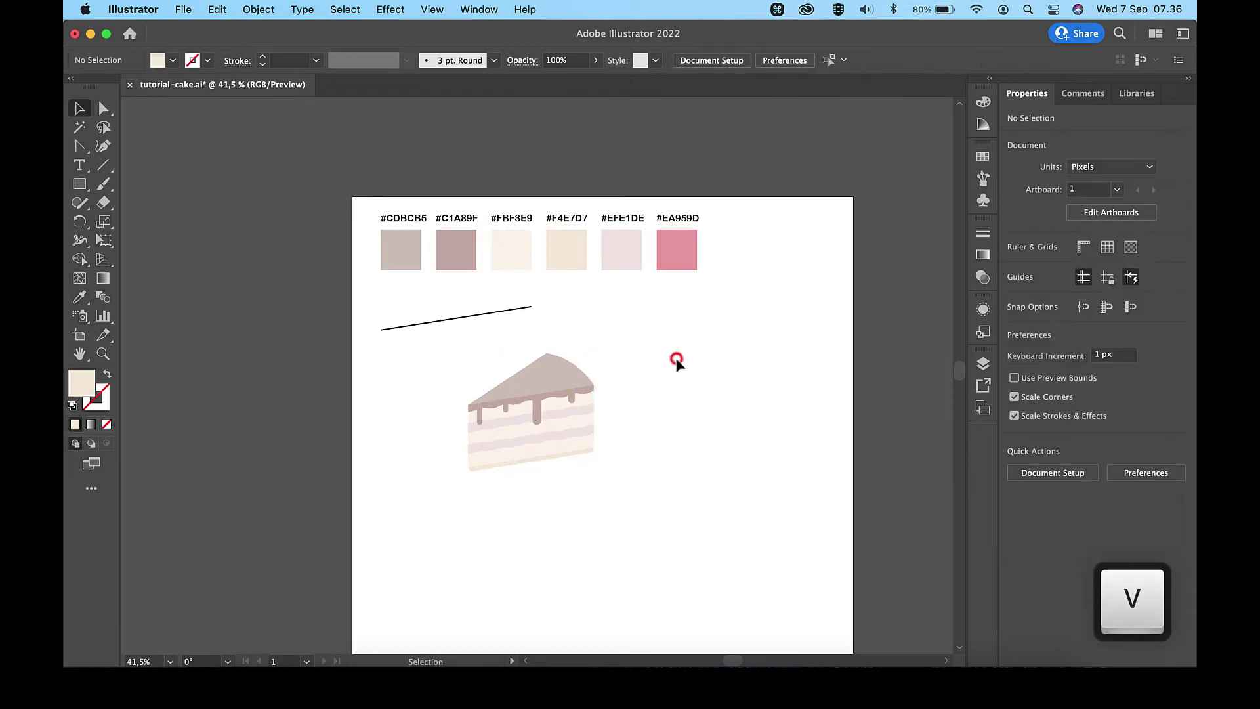
scroll(676, 364, up, 4)
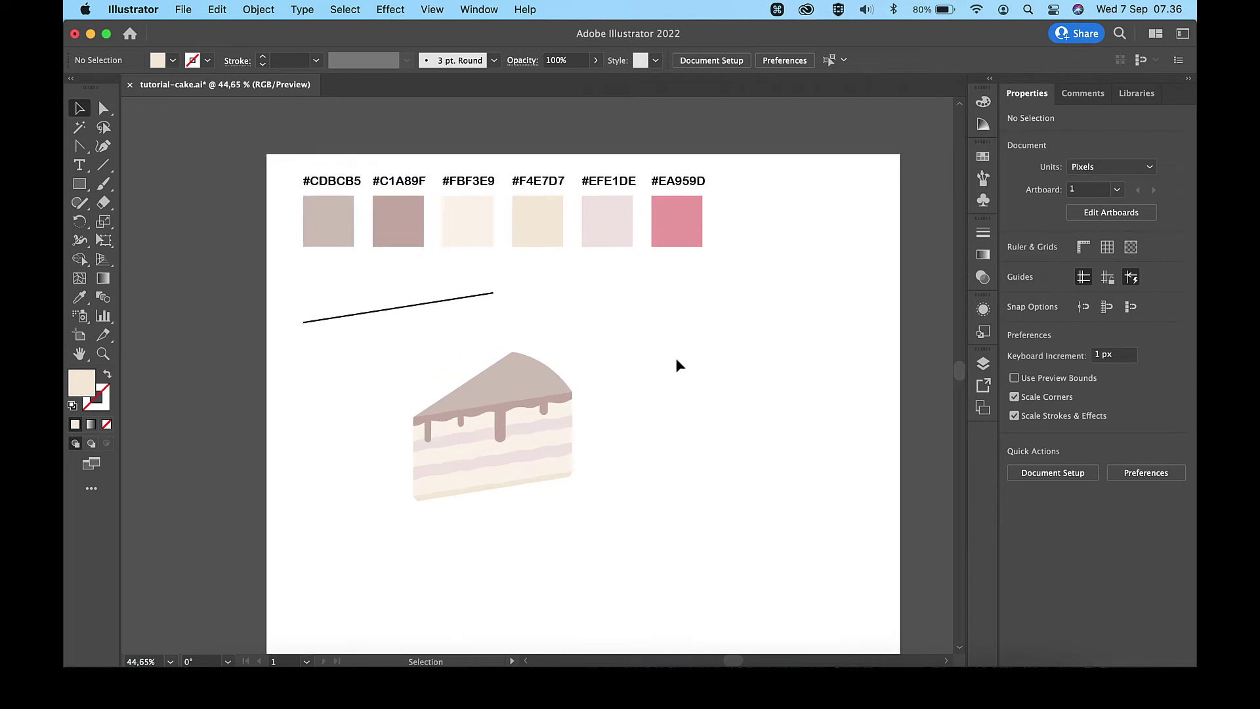
scroll(675, 357, left, 3)
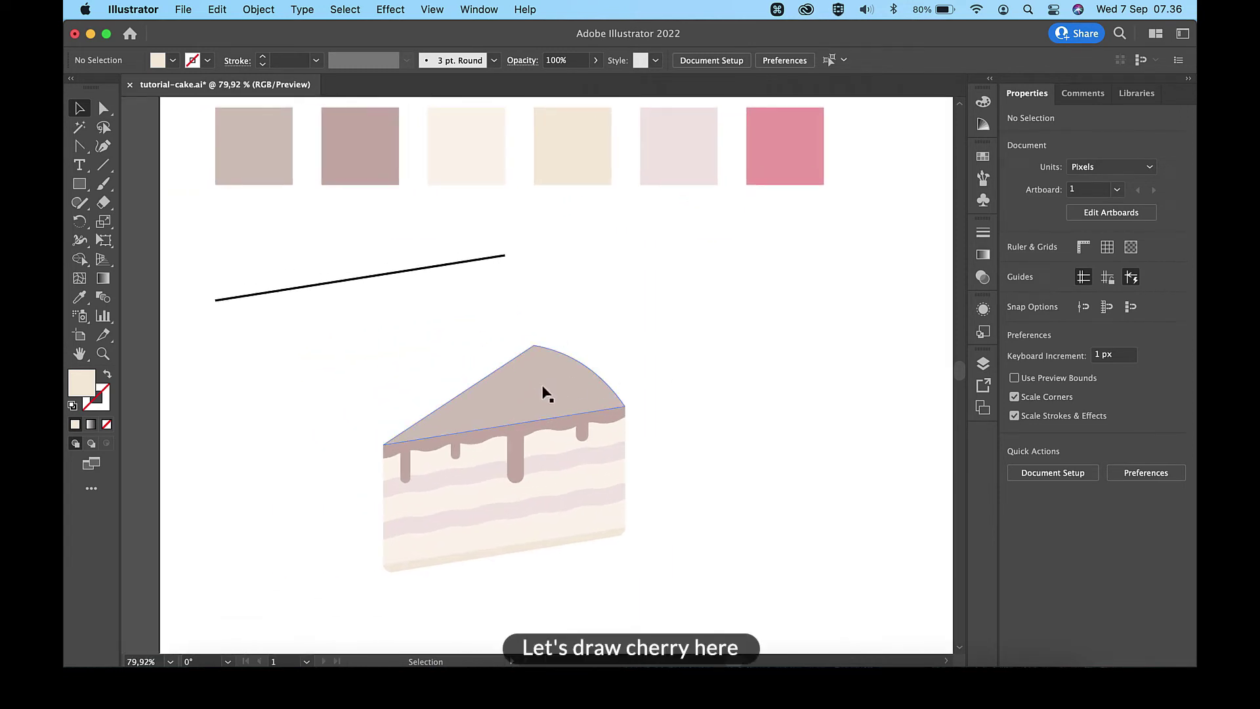
- Paint a rounded cream blob outline near the back of the cake's top face with the Paintbrush tool
click(104, 183)
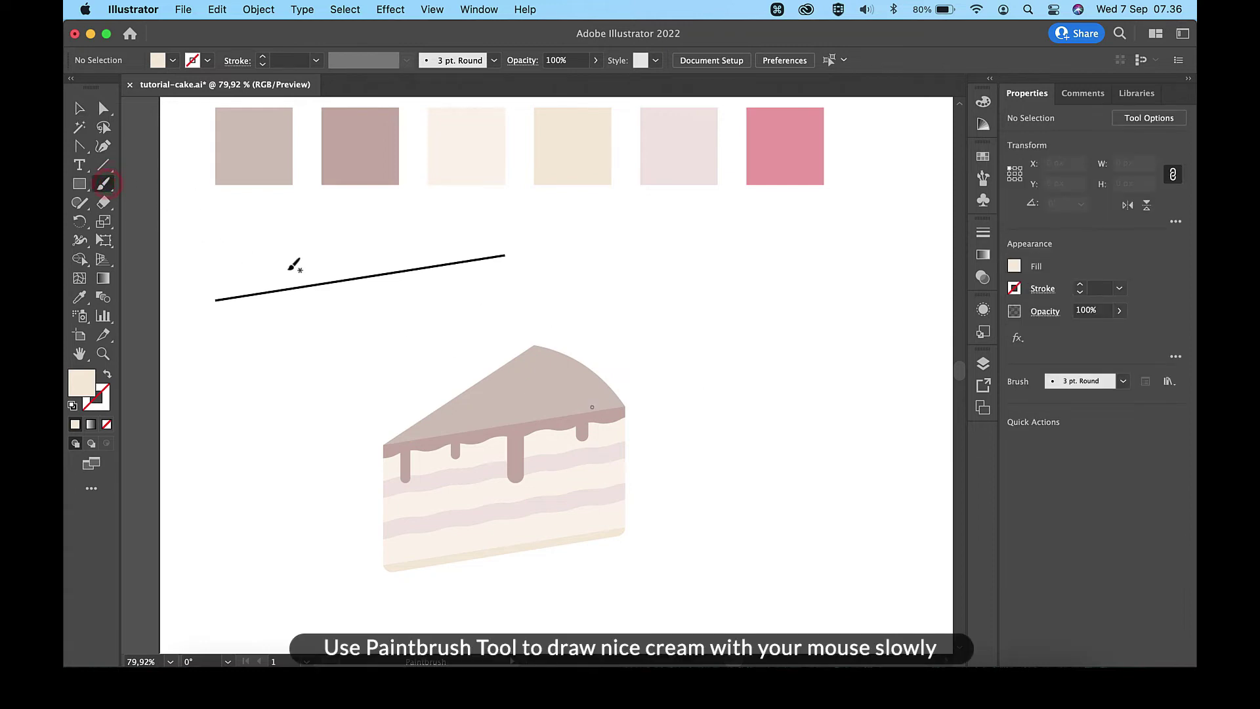
scroll(592, 406, up, 3)
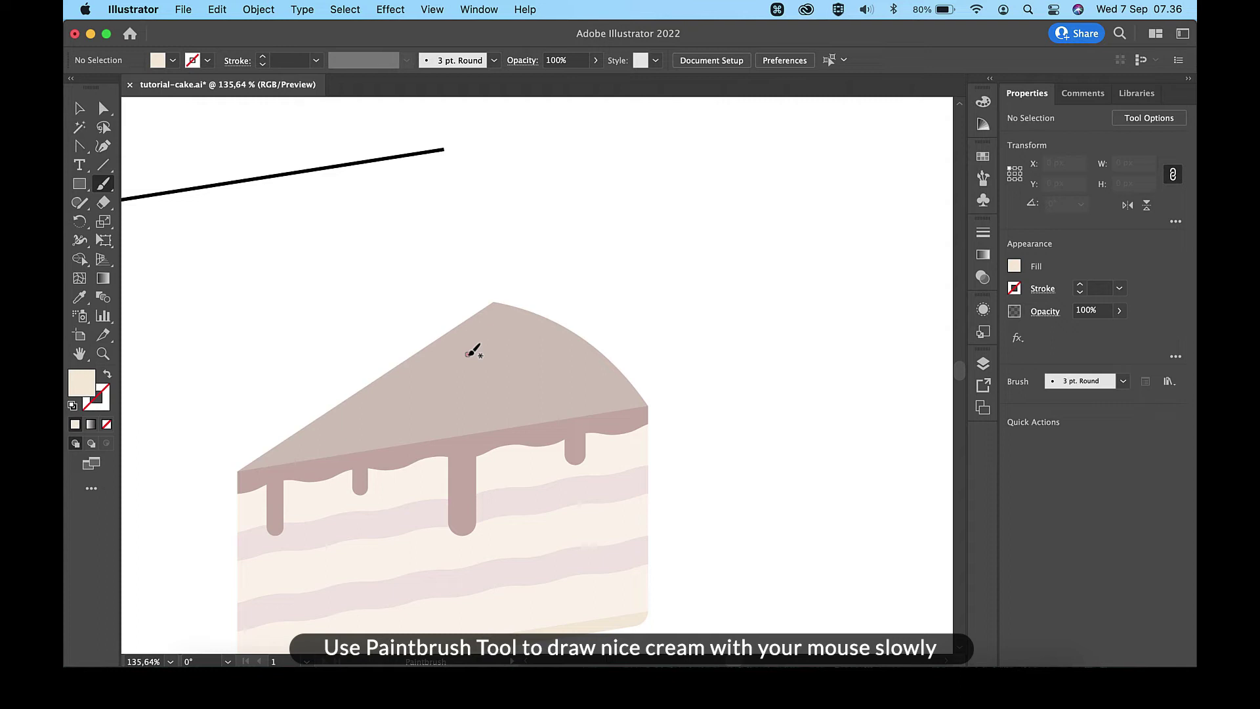
drag(467, 354, 483, 373)
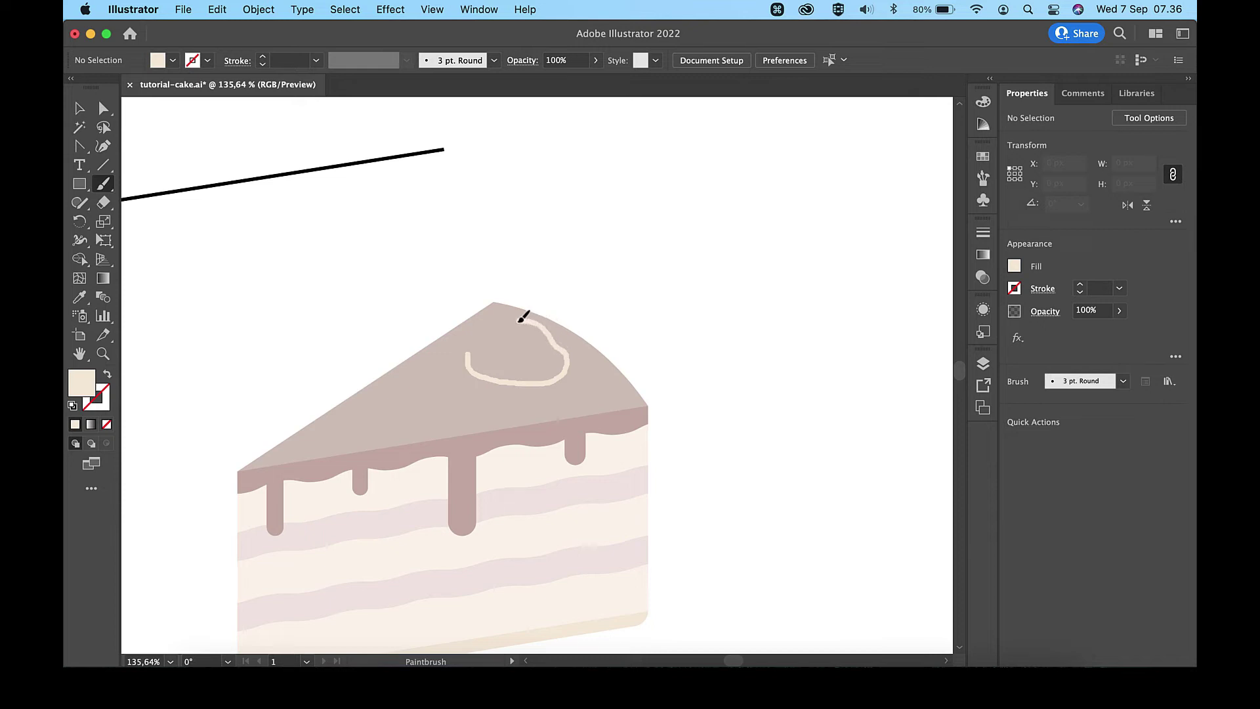
key(shift+x)
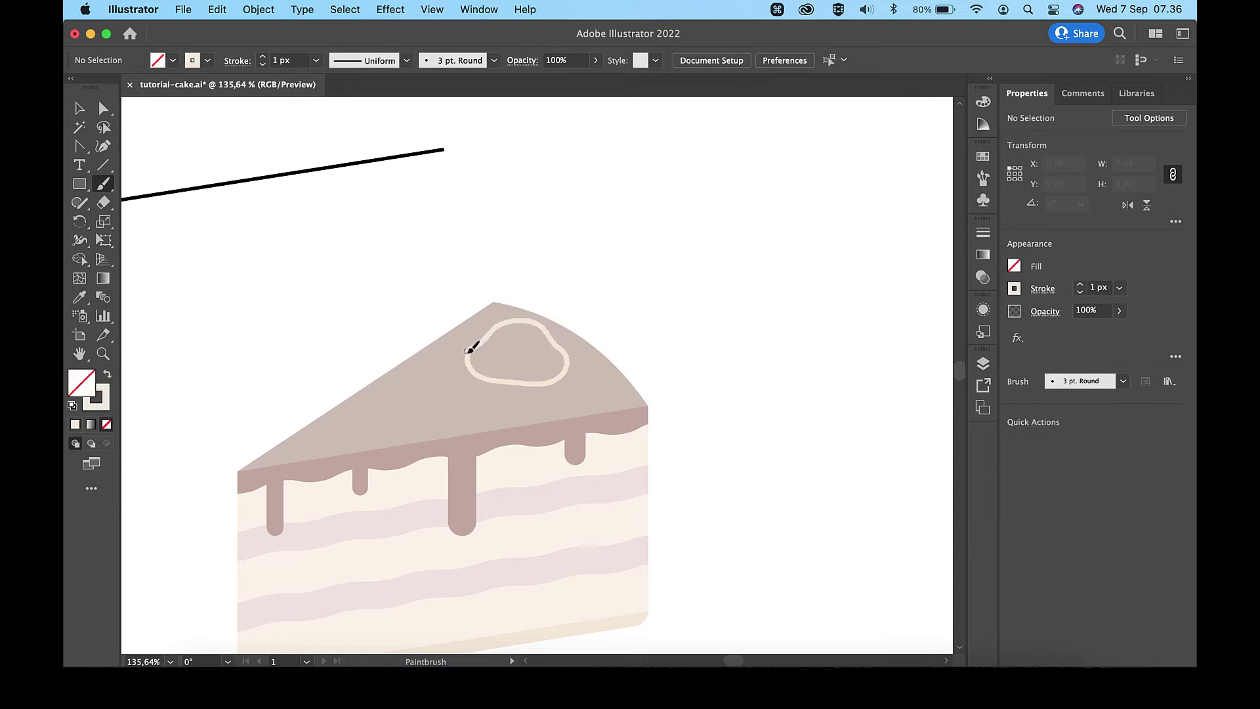
- Adjust the two open end points of the cream outline with Direct Selection so that they sit closer together in a smooth curve
scroll(474, 345, up, 3)
scroll(474, 351, up, 3)
key(a)
click(475, 368)
drag(477, 371, 473, 378)
click(503, 430)
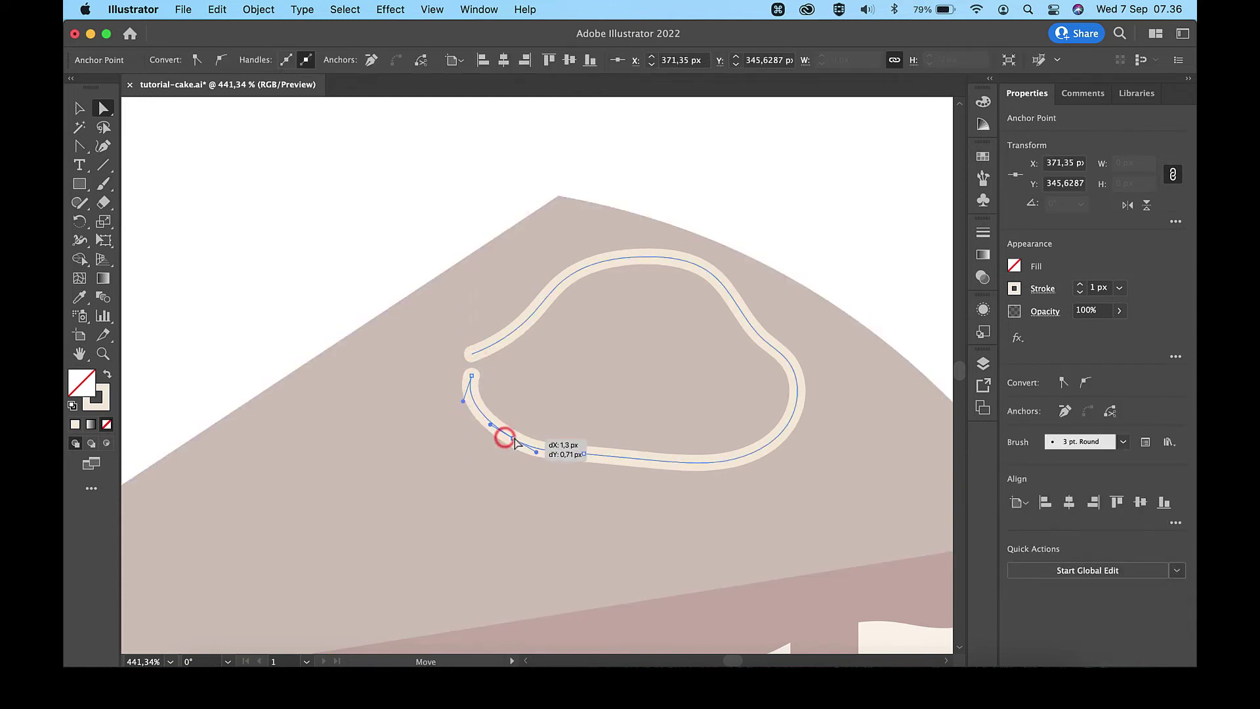
drag(474, 355, 488, 361)
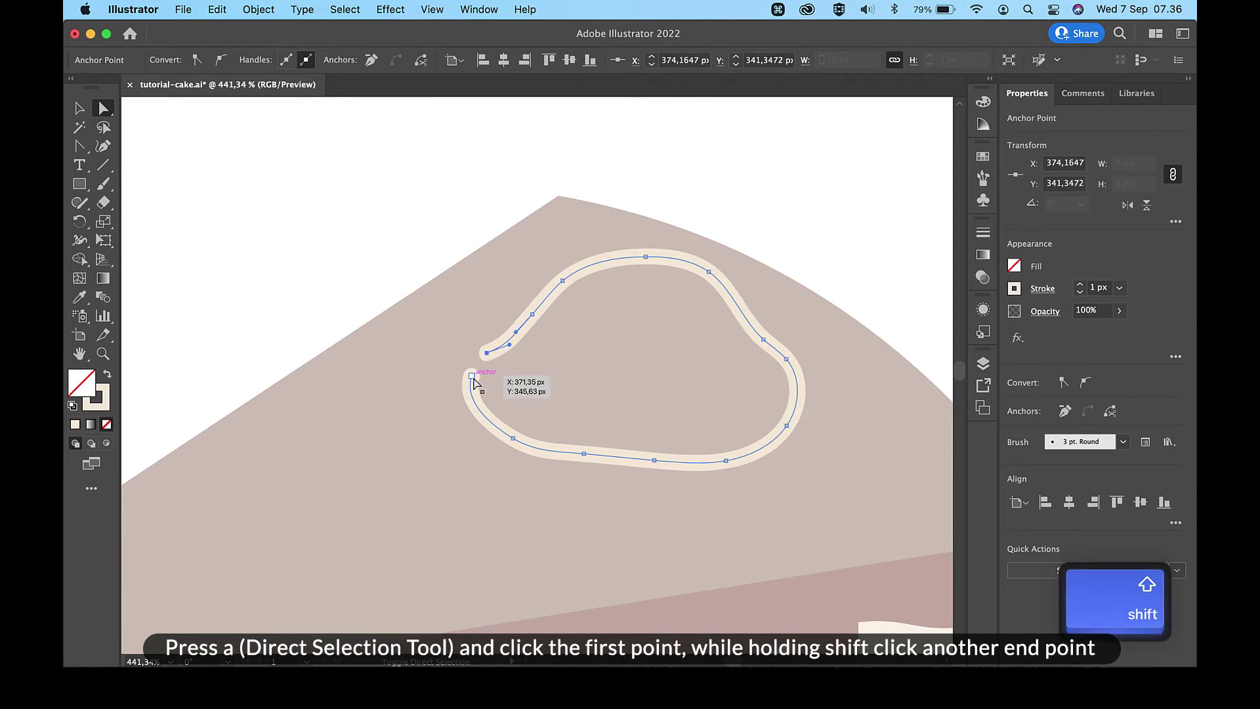
- Join the two end points of the cream outline and round the joined corners to about 5.7 px
shift+click(472, 377)
key(super)
key(super+j)
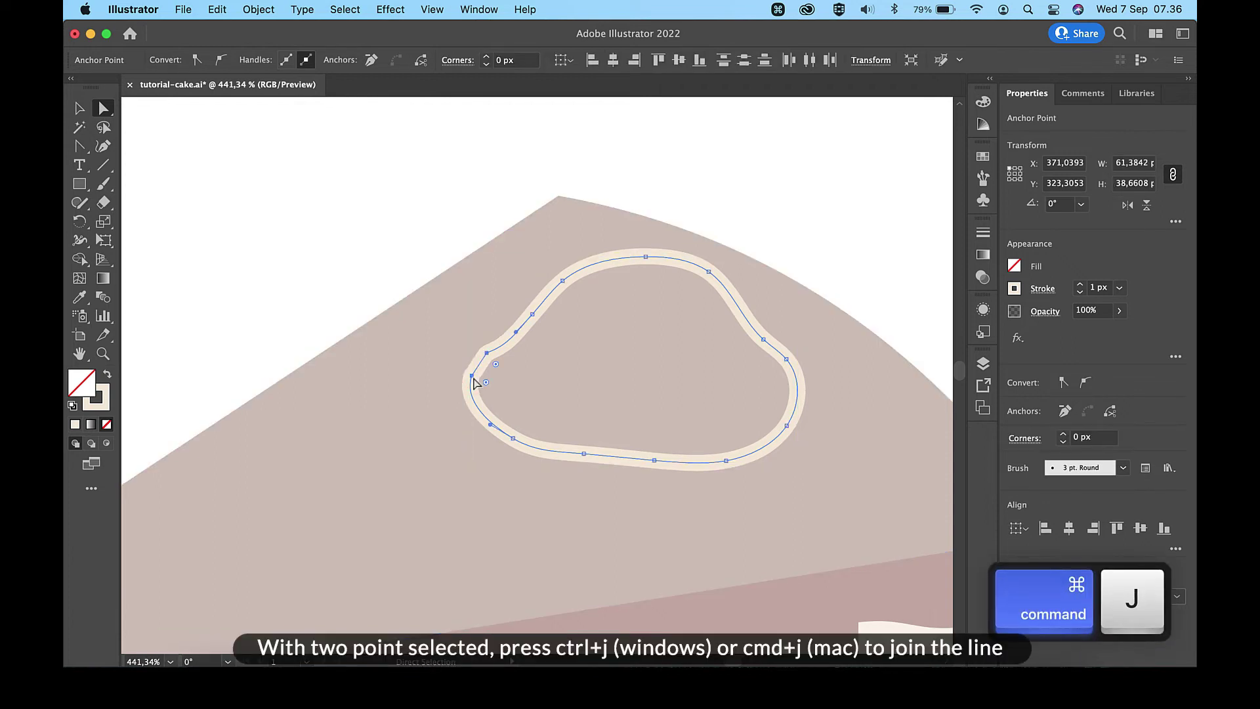
drag(496, 370, 509, 382)
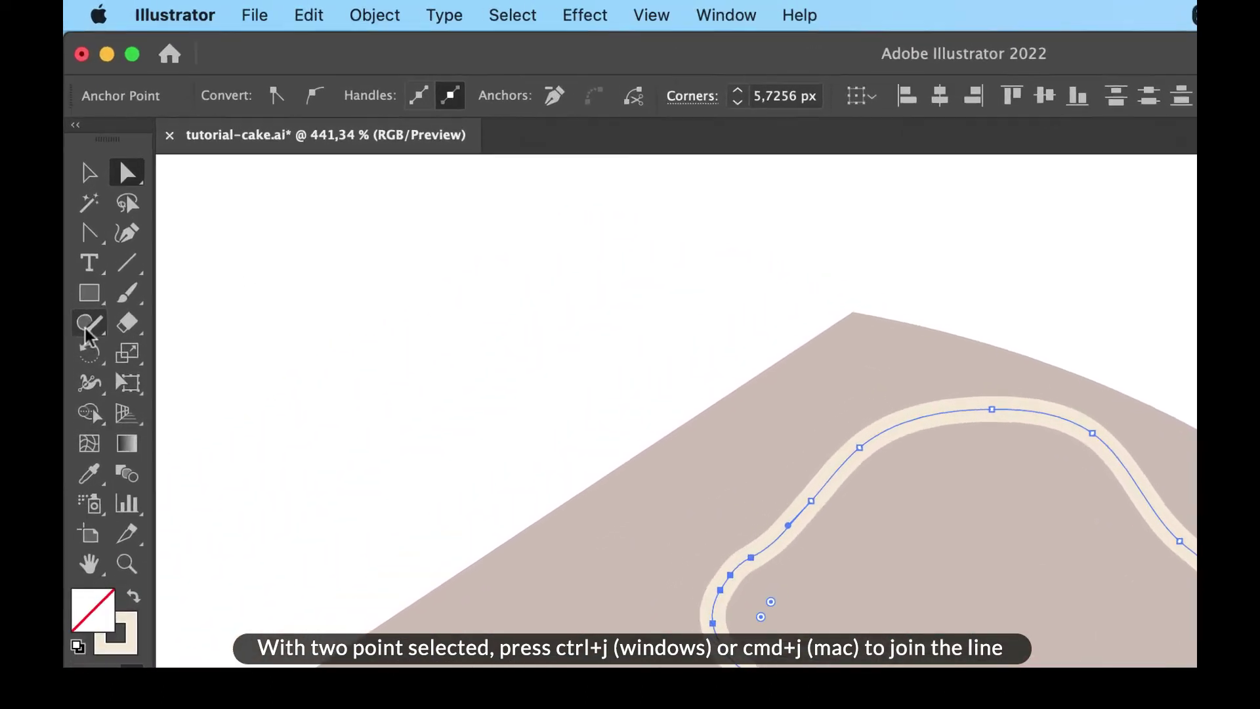
- Smooth the lower edge of the cream outline with the Smooth tool
click(79, 219)
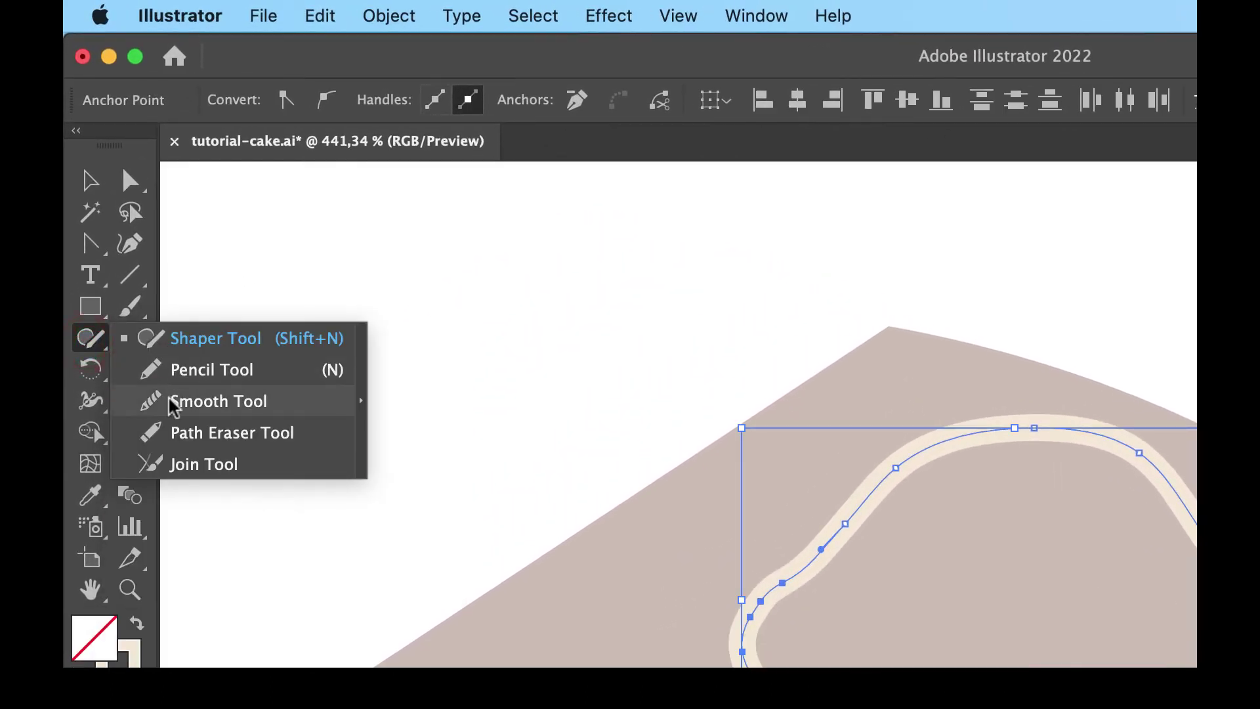
click(172, 401)
key(v)
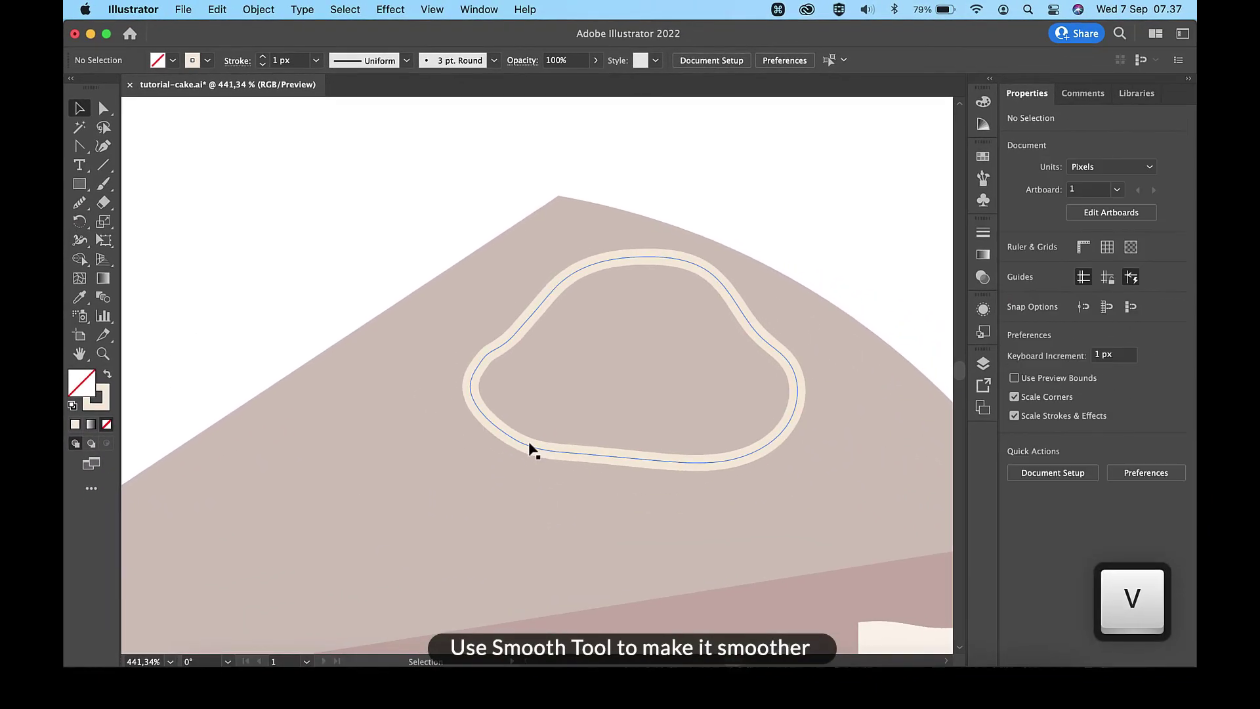
click(531, 450)
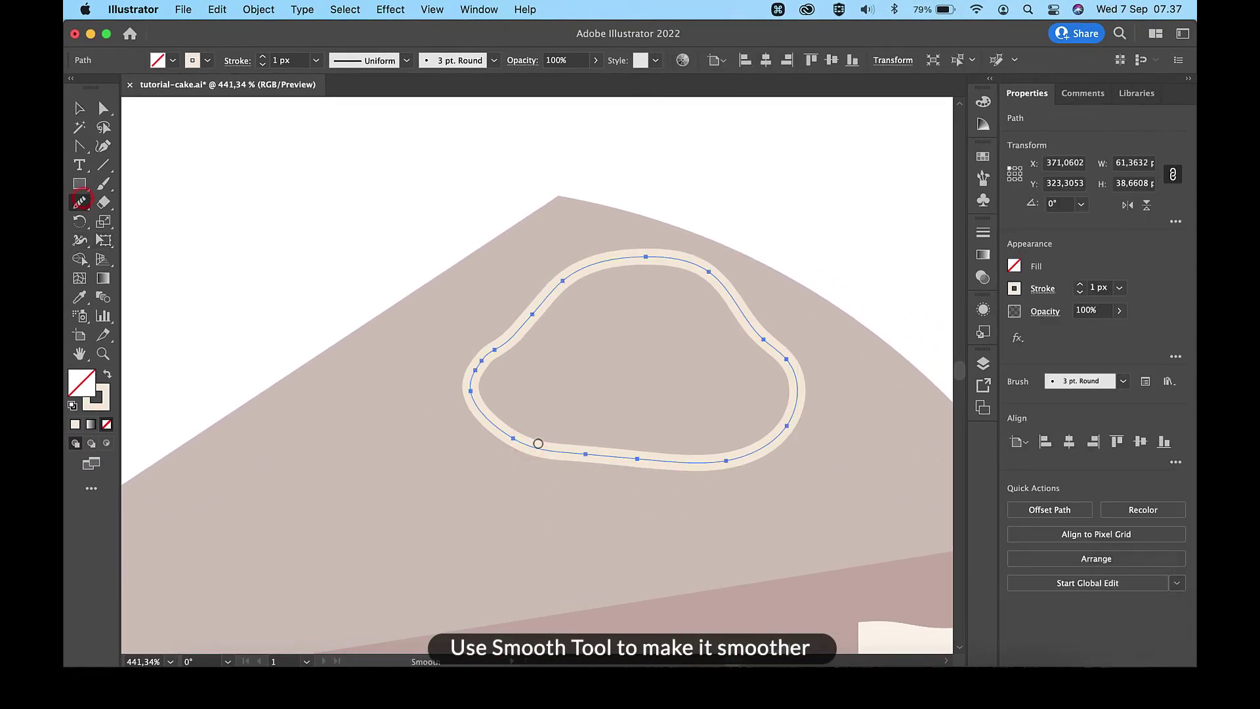
drag(512, 441, 715, 467)
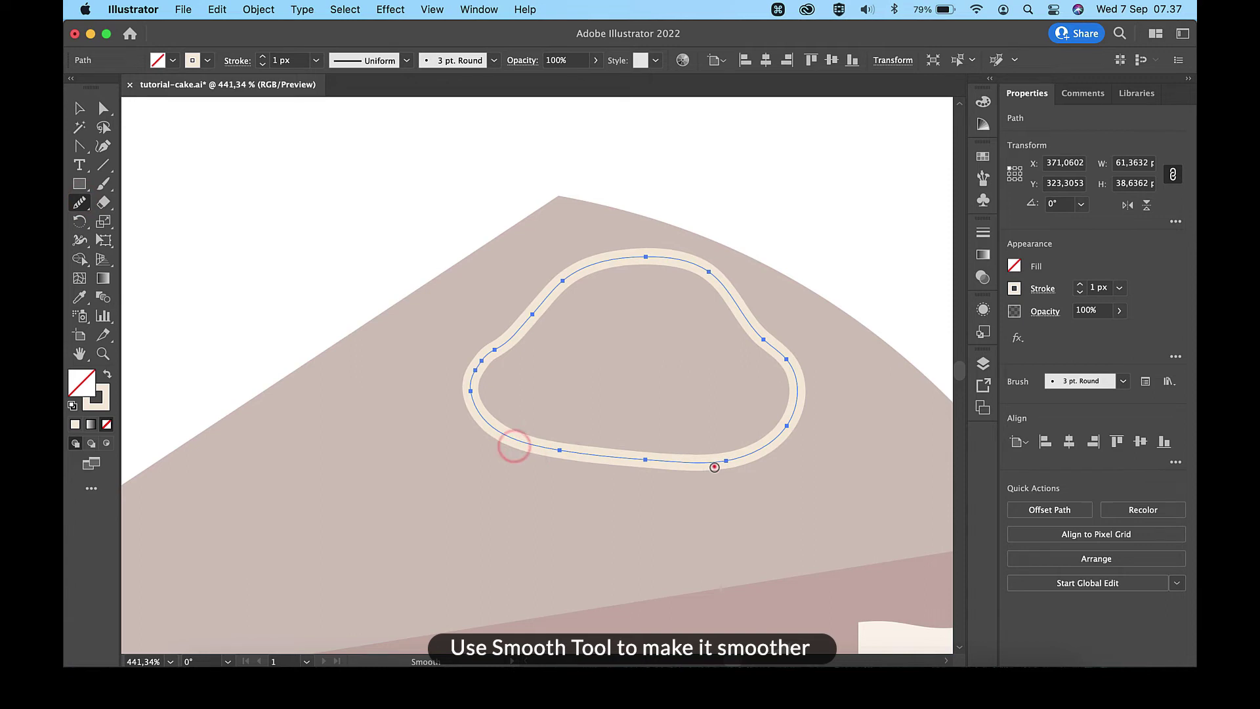
- Enlarge the cream outline to about 65 × 40 px, and set its brush definition to Basic
key(v)
drag(803, 252, 813, 232)
click(493, 61)
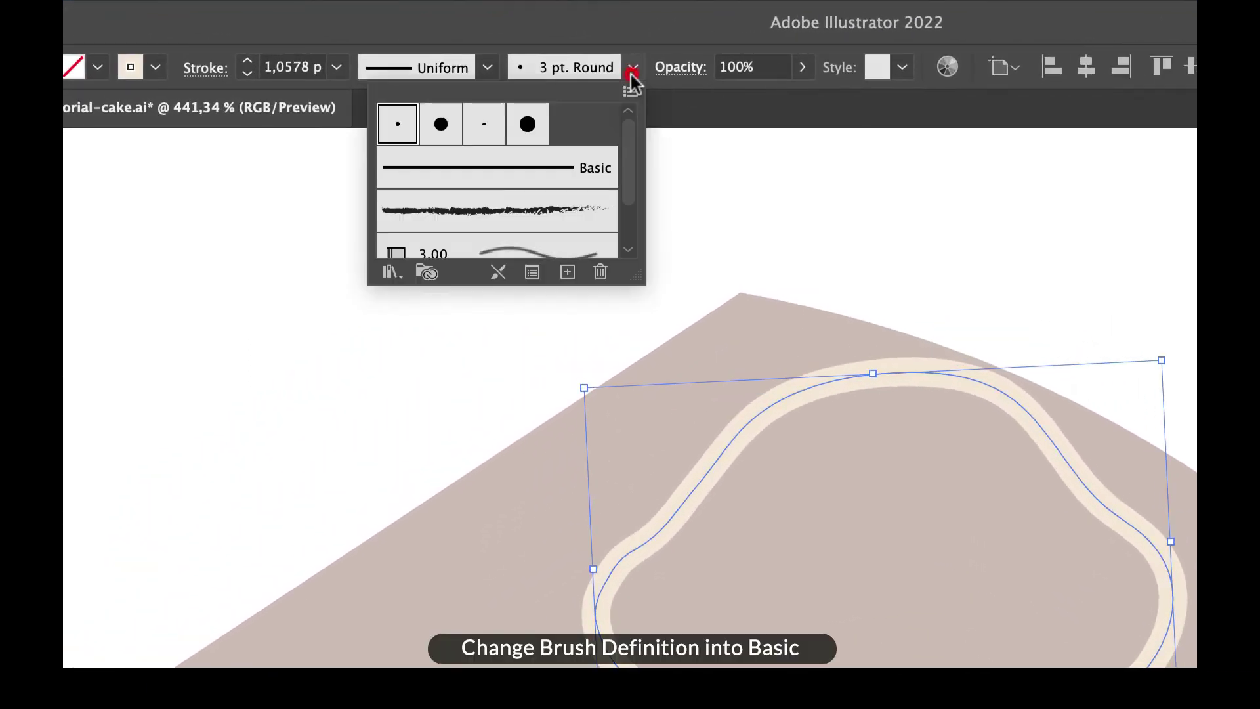
click(527, 177)
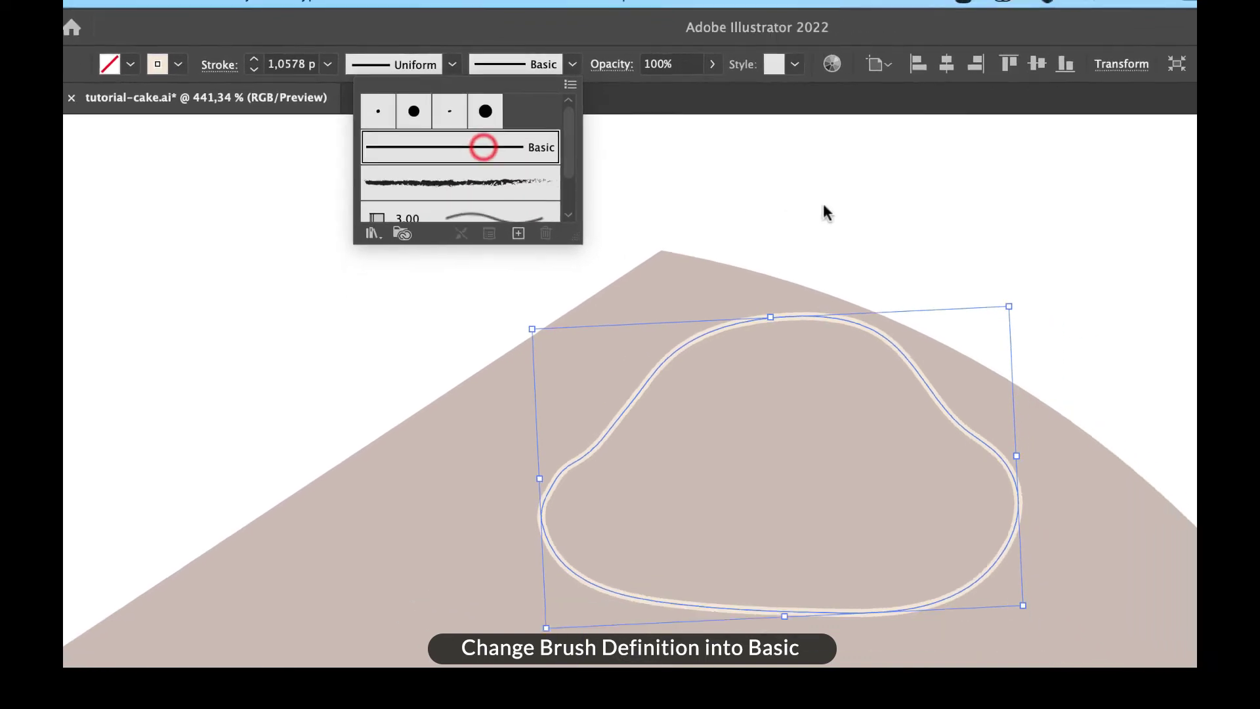
click(1054, 257)
- Scale the cream outline up to about 74 × 46 px and nudge it 2 px to the right
scroll(724, 275, down, 5)
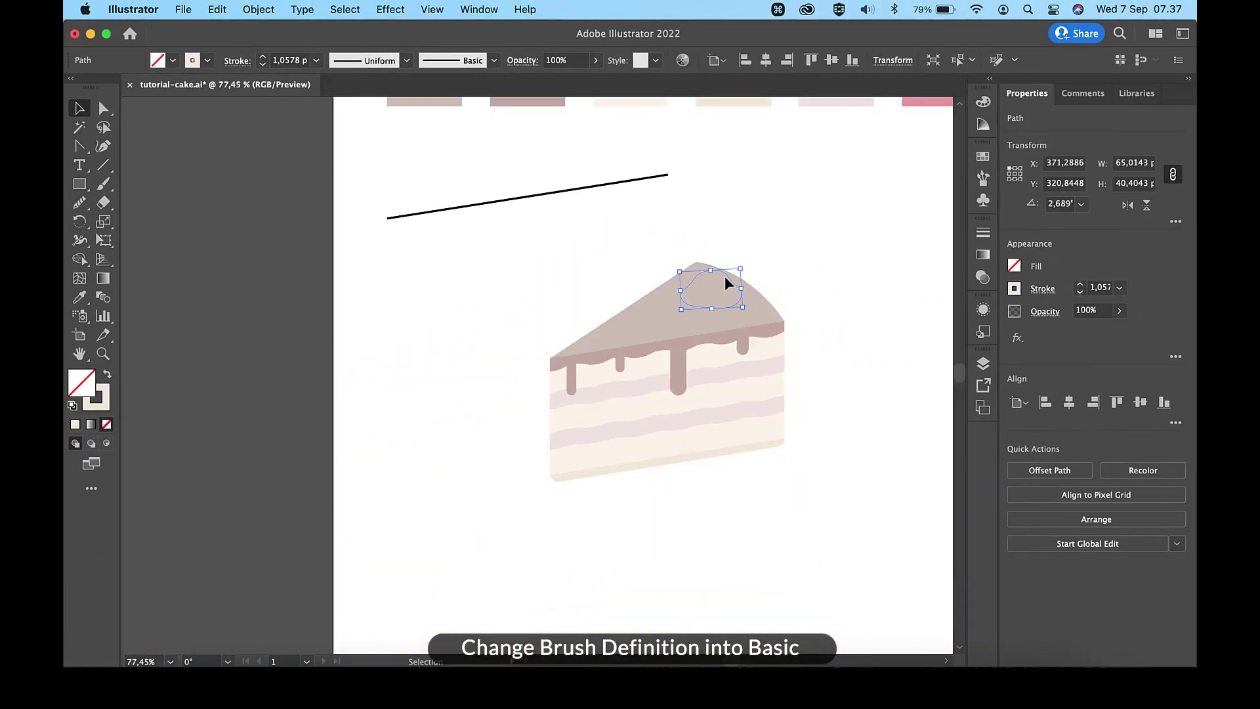
drag(741, 269, 748, 262)
scroll(747, 261, up, 3)
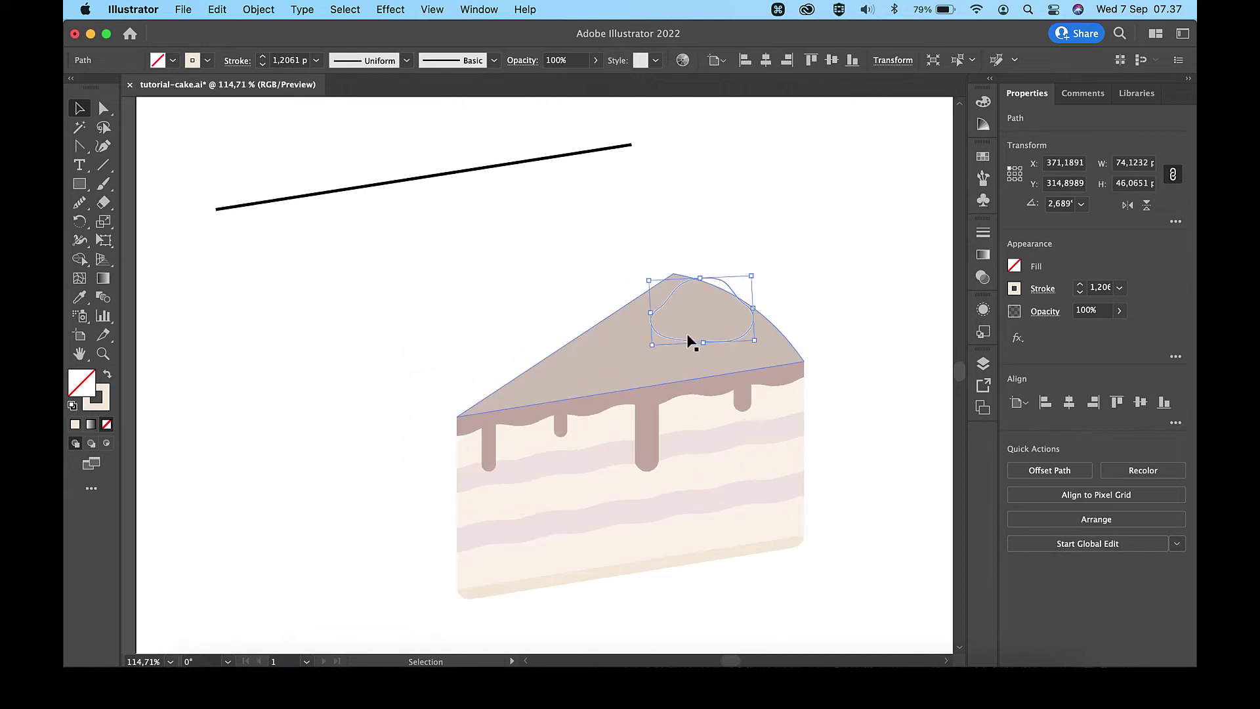
key(Right)
- Fill the cream outline with the light cream colour of the cake's side using the Eyedropper
key(i)
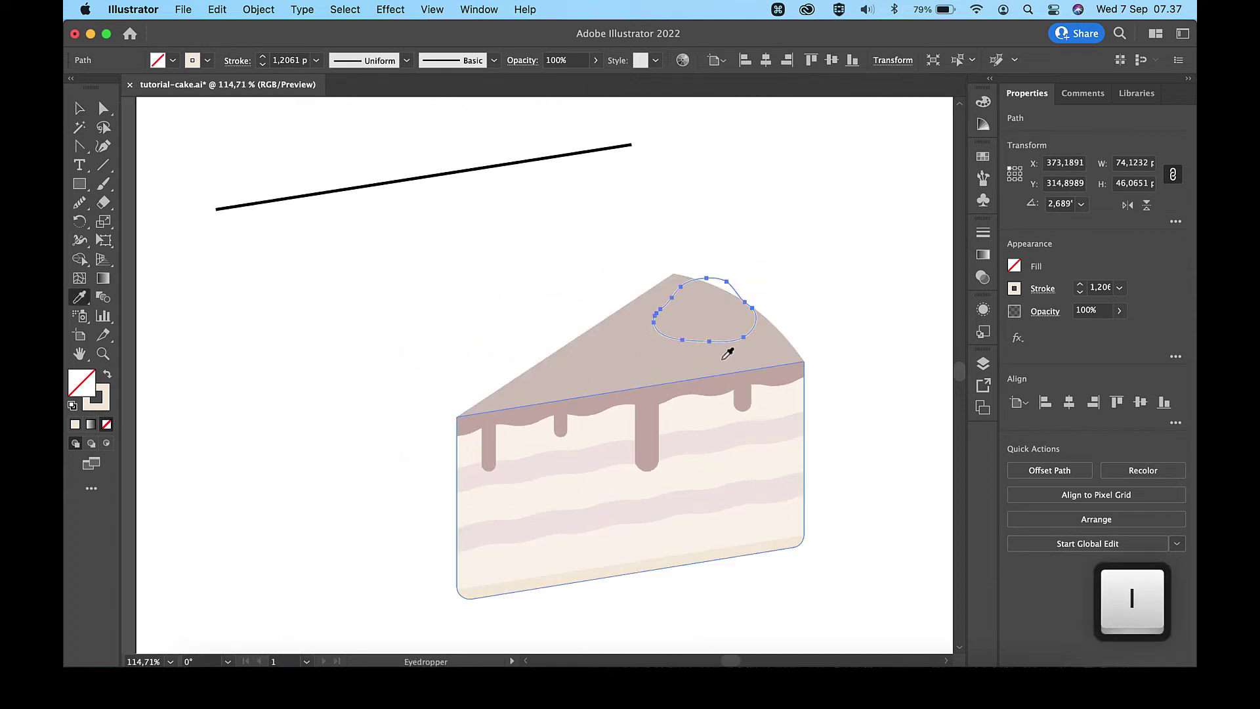
click(788, 406)
key(v)
click(801, 217)
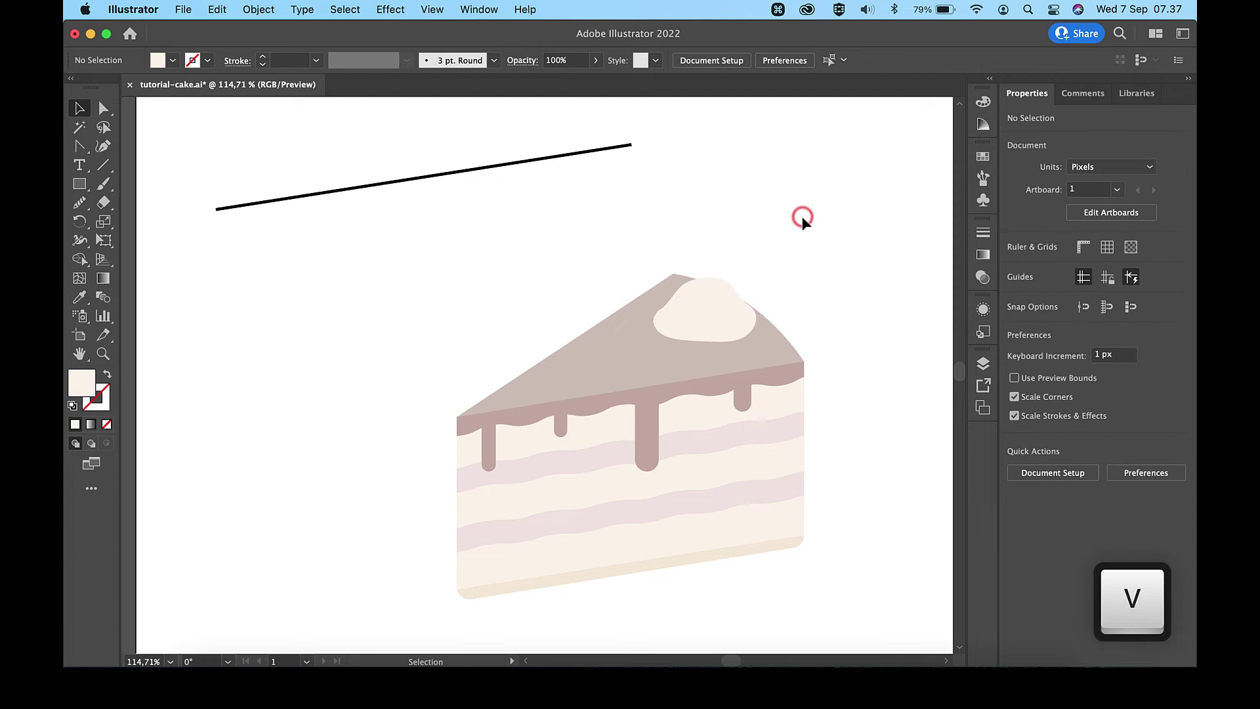
- Enlarge the cream blob slightly and nudge it down and to the left on the cake's top
scroll(801, 215, down, 5)
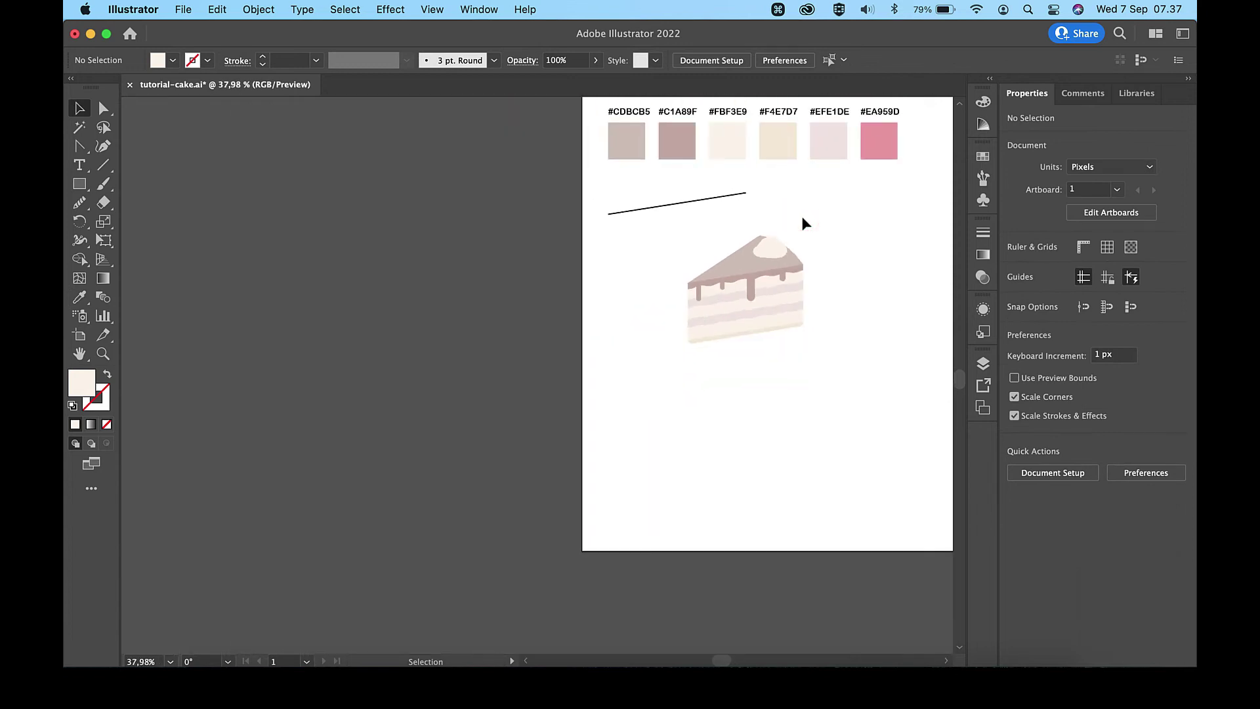
scroll(801, 215, up, 5)
click(712, 297)
drag(759, 274, 729, 302)
key(Down)
key(Left)
click(787, 228)
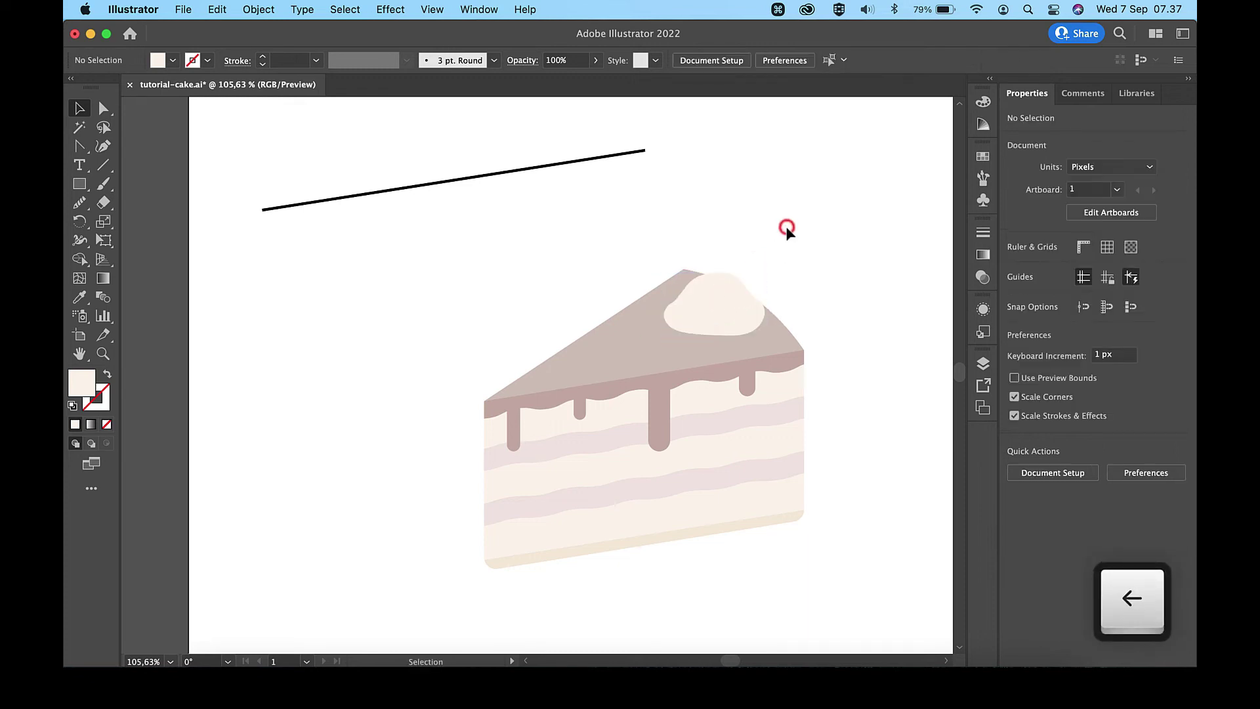
- Paint a cherry outline with a notched top over the cream blob using the Paintbrush tool
scroll(787, 229, up, 3)
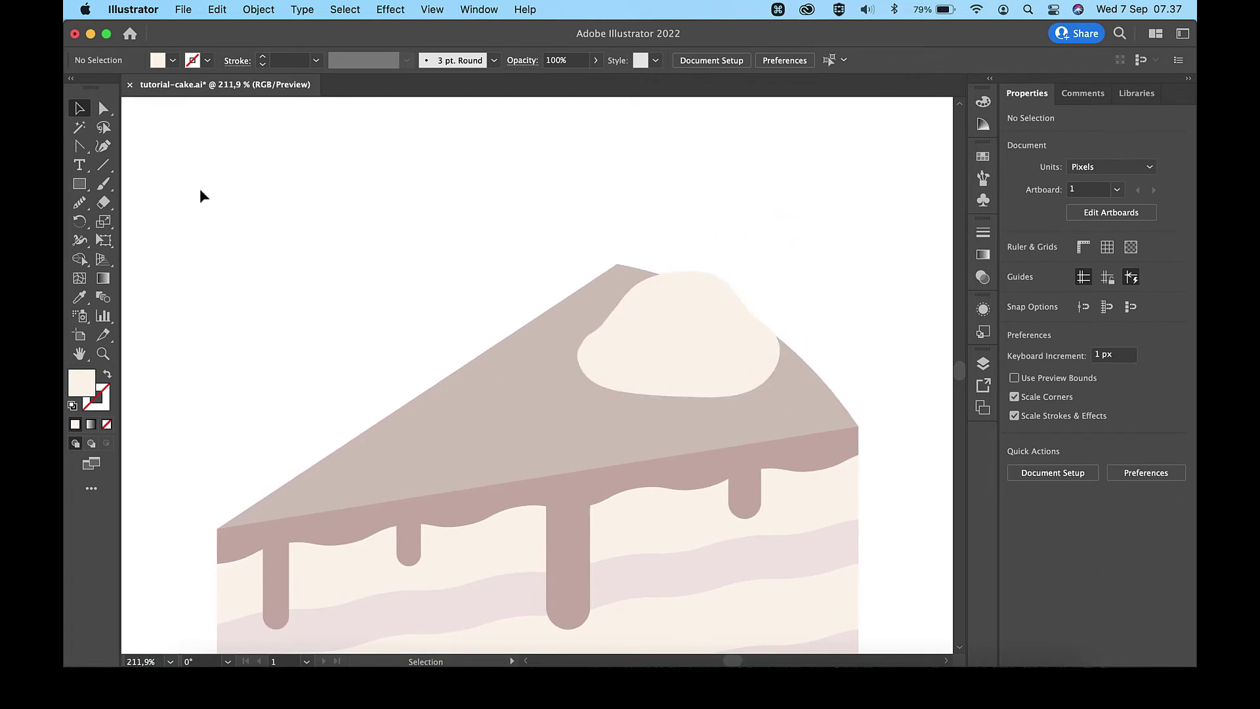
key(b)
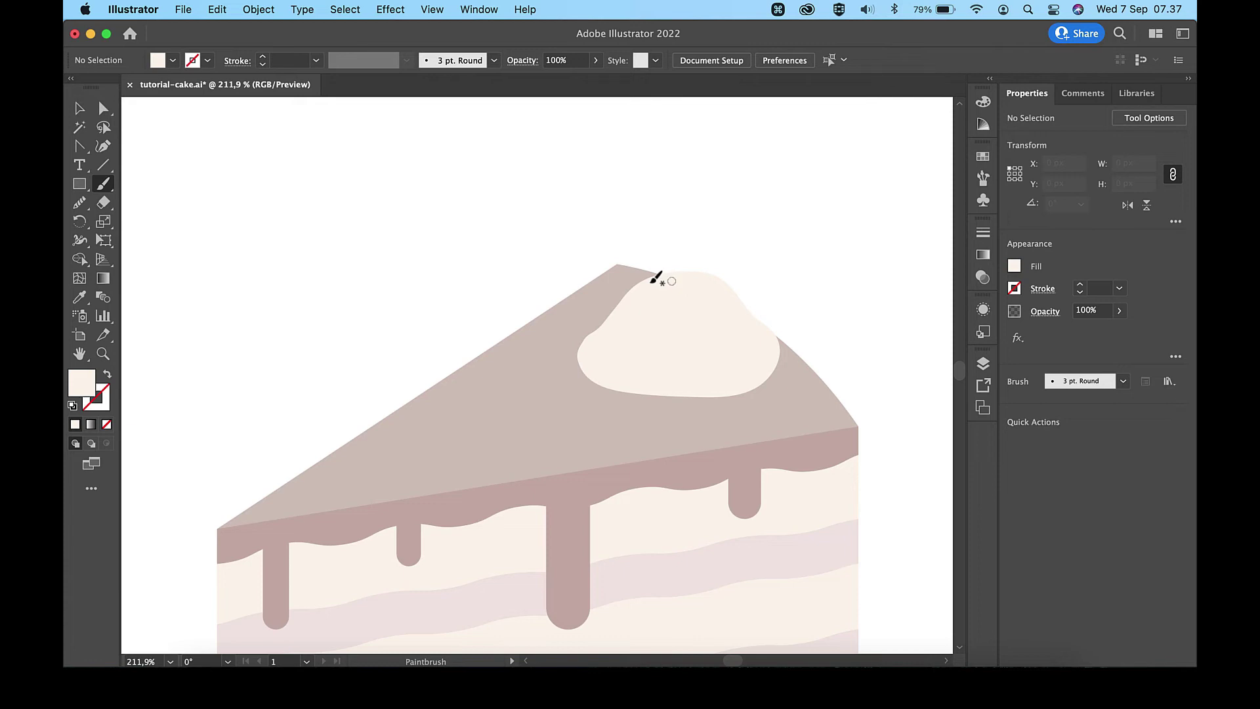
drag(678, 283, 643, 281)
key(shift+x)
- Select both open end points at the cherry outline's top notch and join them
key(a)
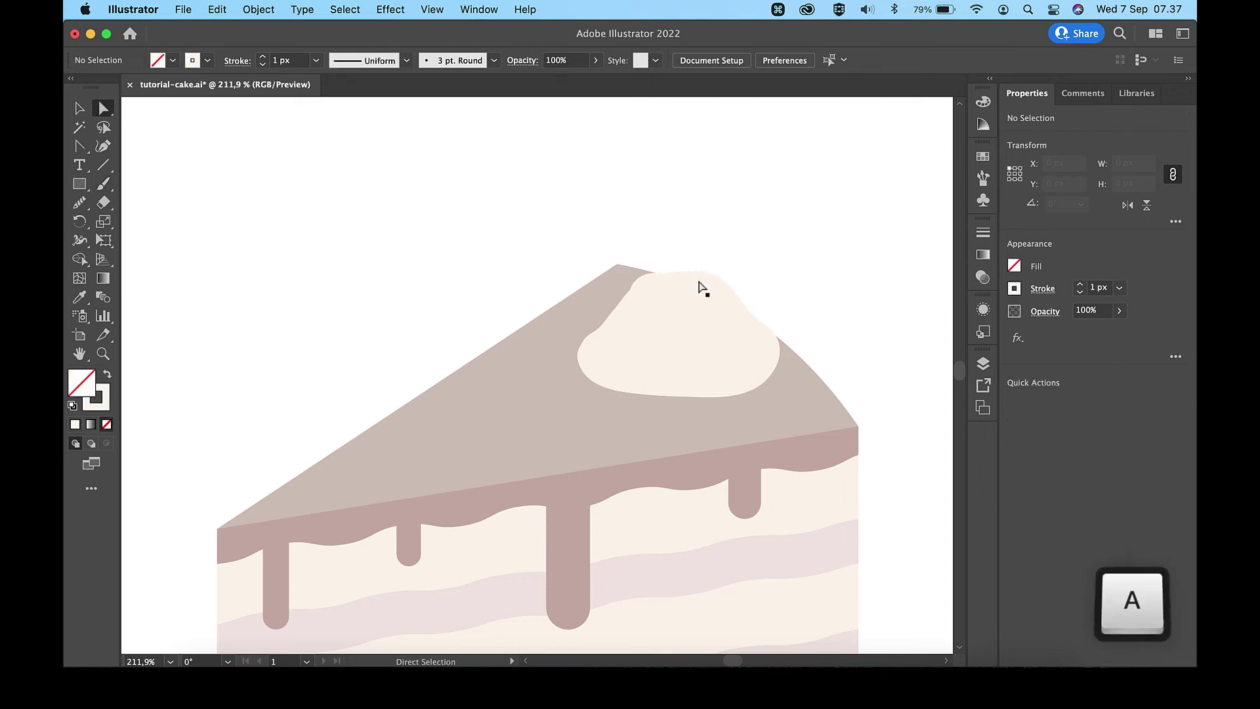
scroll(699, 286, up, 5)
click(675, 278)
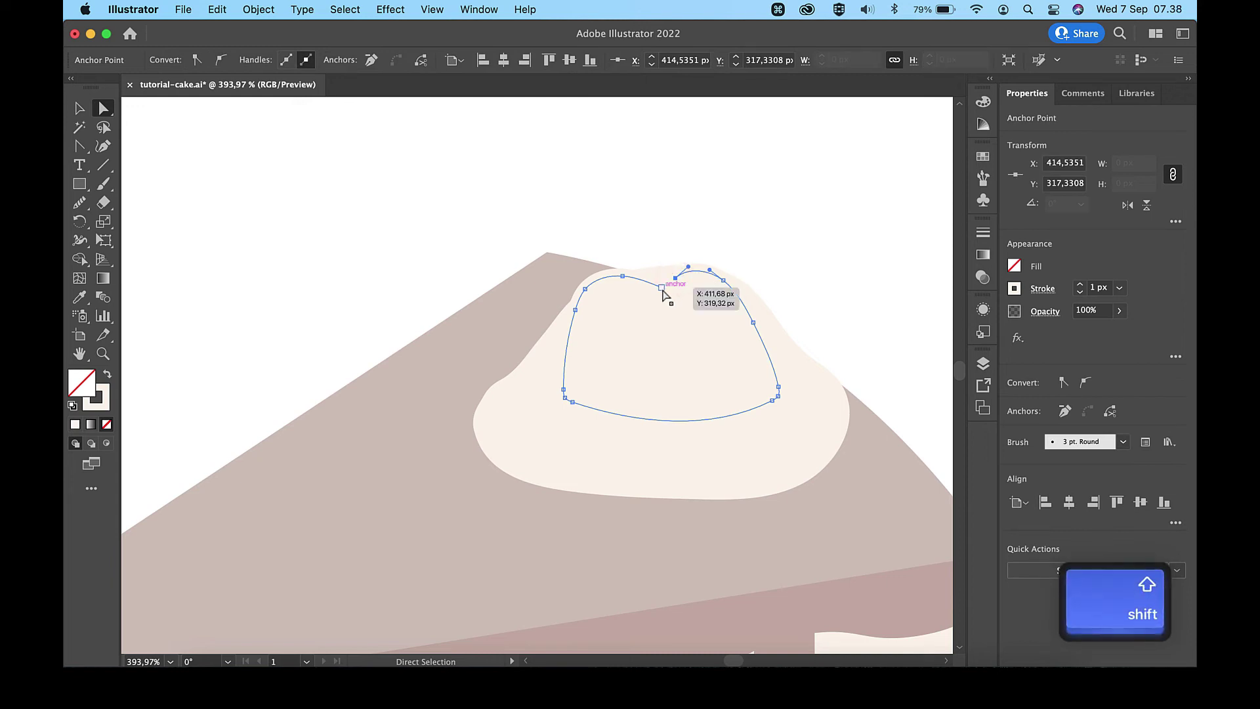
shift+click(661, 287)
key(super+j)
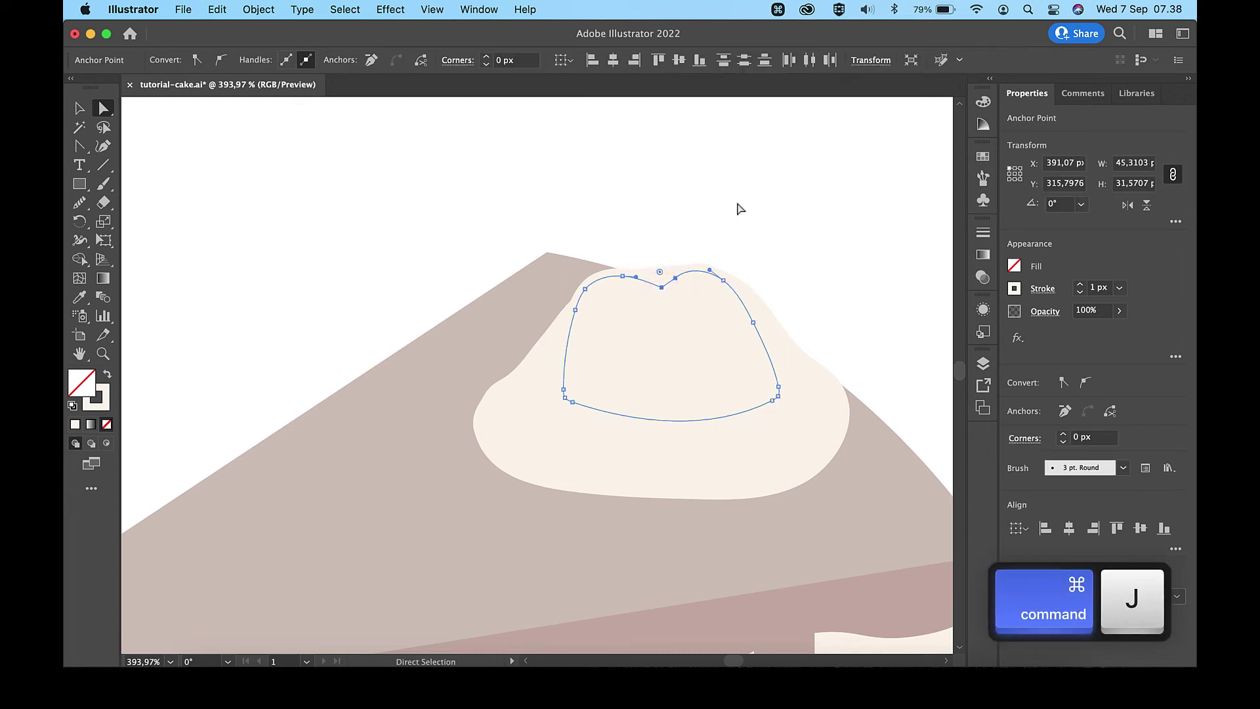
- Set the cherry outline's brush definition to Basic
key(v)
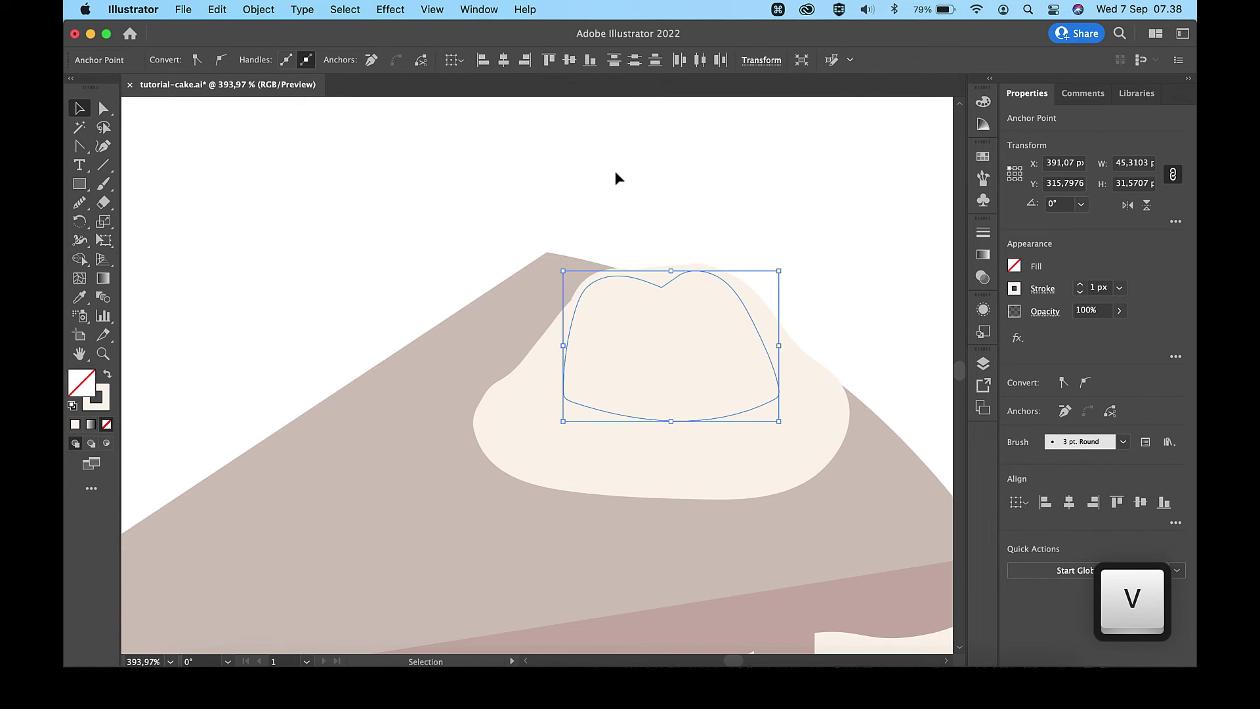
click(594, 166)
click(662, 289)
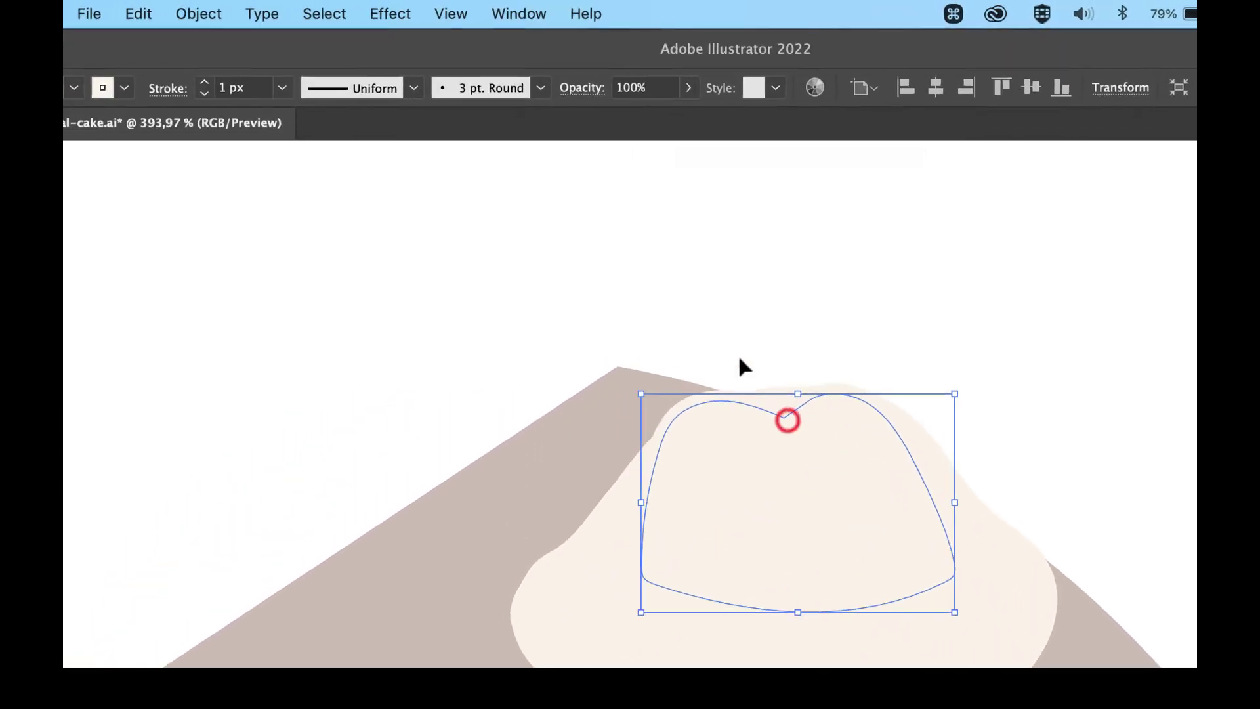
click(540, 88)
click(466, 177)
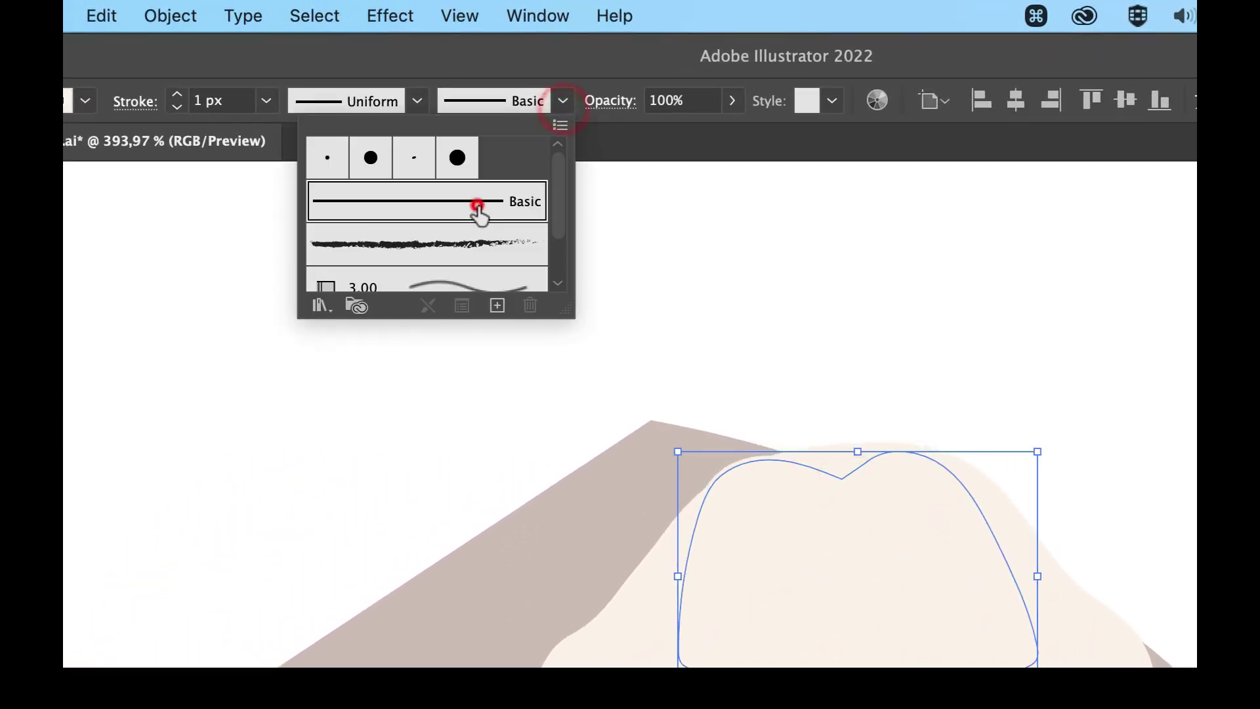
click(924, 286)
- Fill the cherry with the #EA959D palette swatch using the Eyedropper
key(super+0)
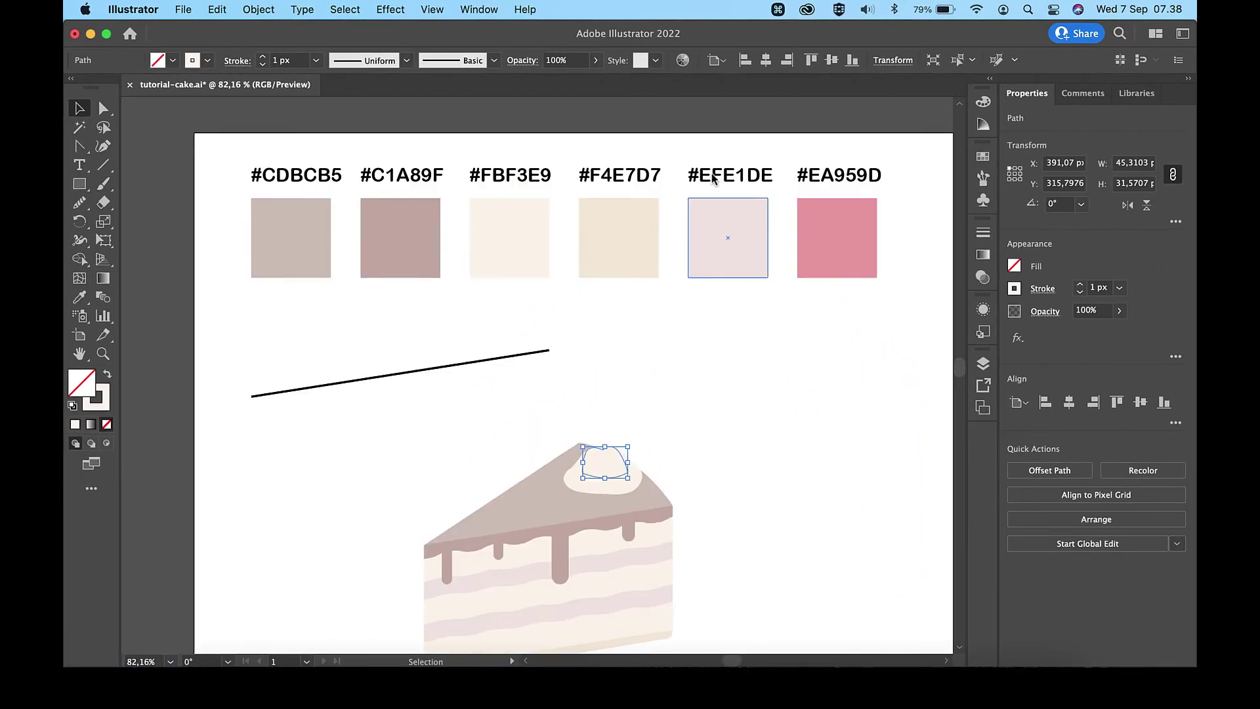
key(i)
click(822, 294)
key(v)
click(750, 430)
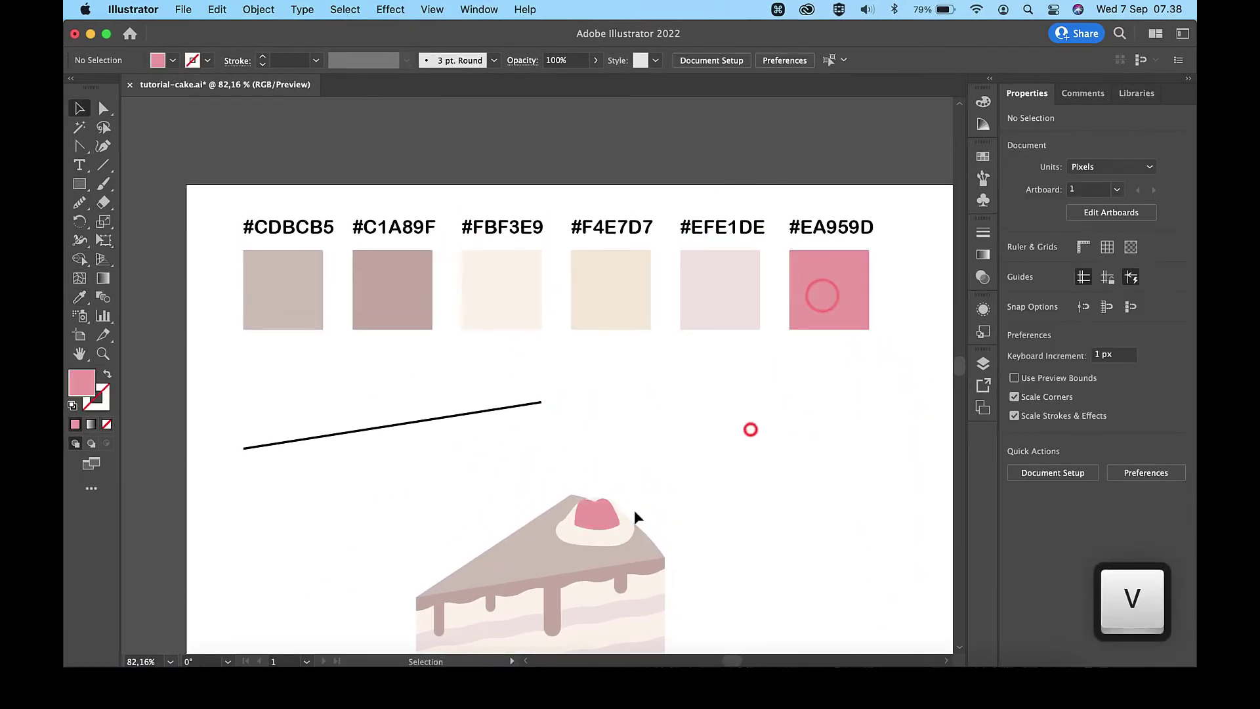
- Enlarge the cherry to about 50 × 35 px and shift it slightly down and left over the cream
scroll(634, 509, up, 8)
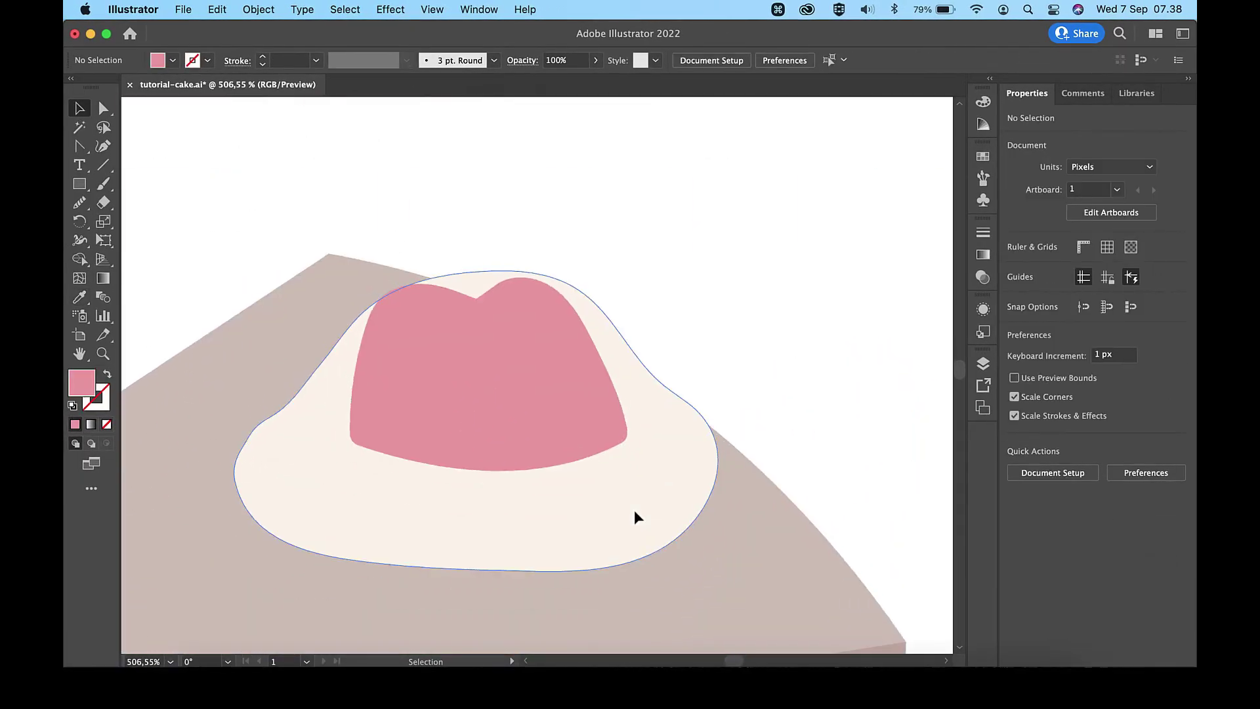
click(500, 388)
drag(624, 280, 656, 249)
drag(537, 373, 523, 380)
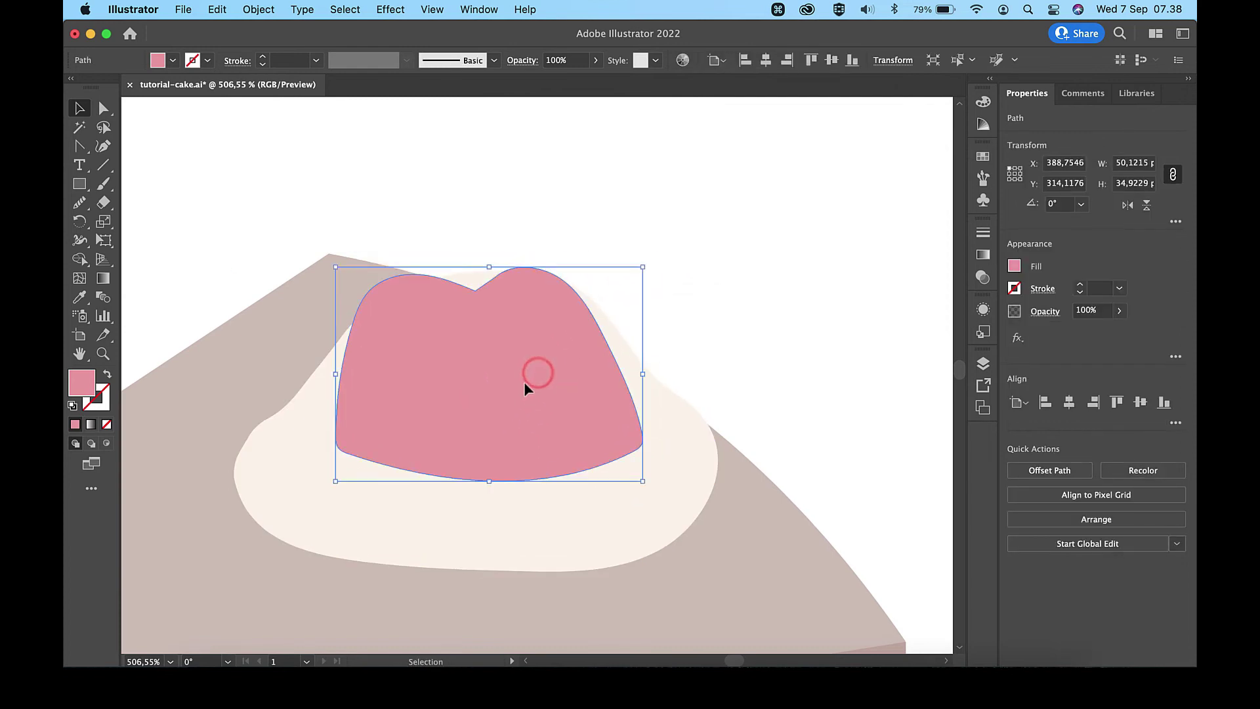
- Move the anchor points on the cherry's upper right side outward to give it a fuller curve
key(a)
click(605, 343)
drag(605, 342, 620, 333)
drag(565, 280, 580, 278)
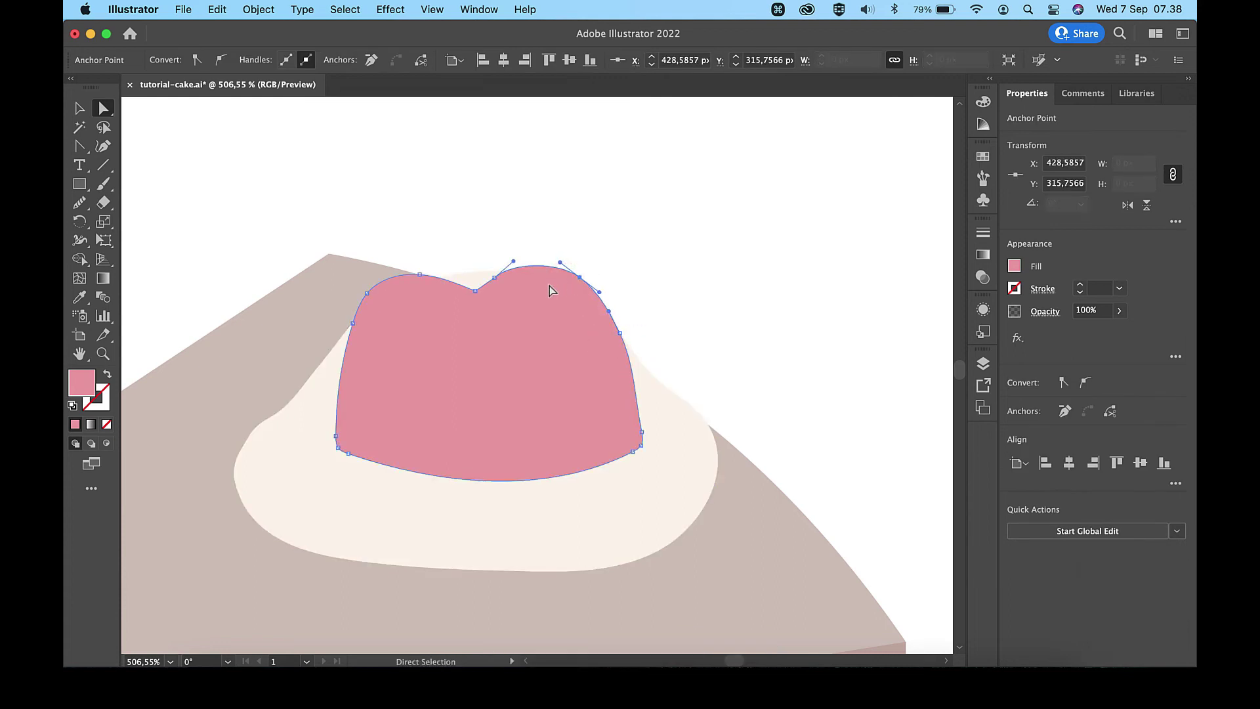
- Pull the anchor point on the cherry's left side outward and down, and smooth that edge with the Smooth tool
drag(352, 324, 340, 350)
click(340, 351)
click(366, 296)
click(80, 204)
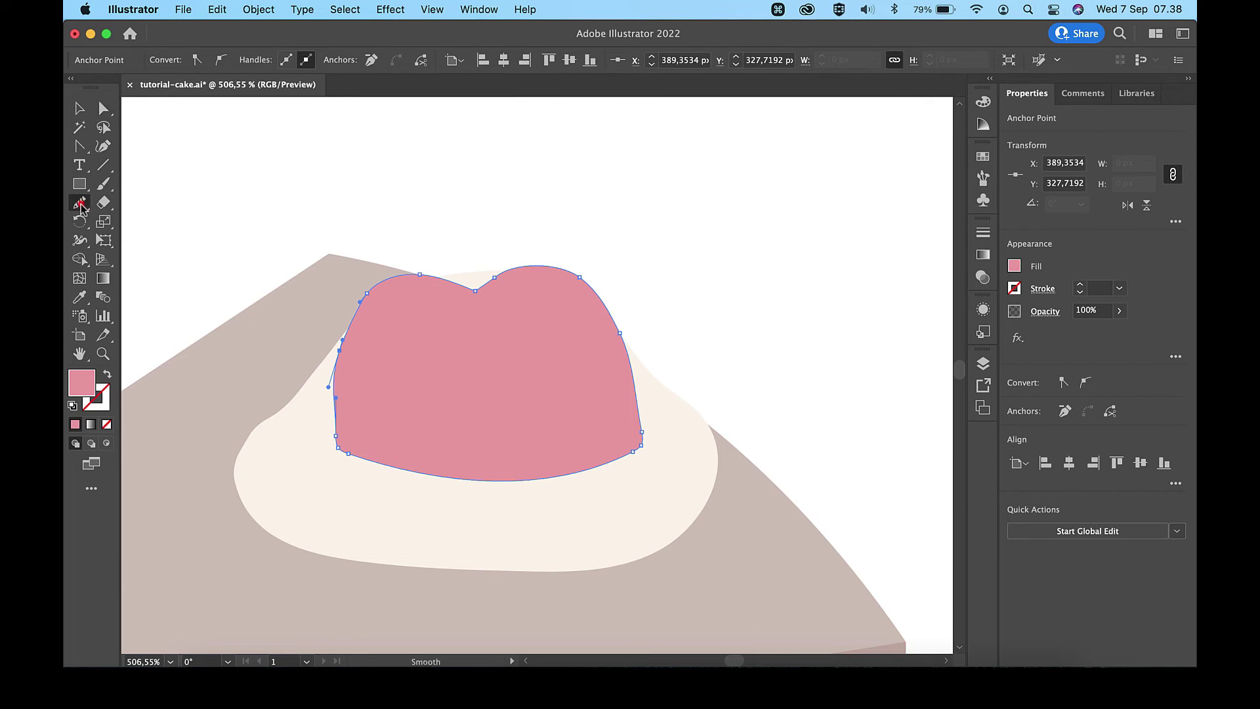
drag(339, 427, 340, 426)
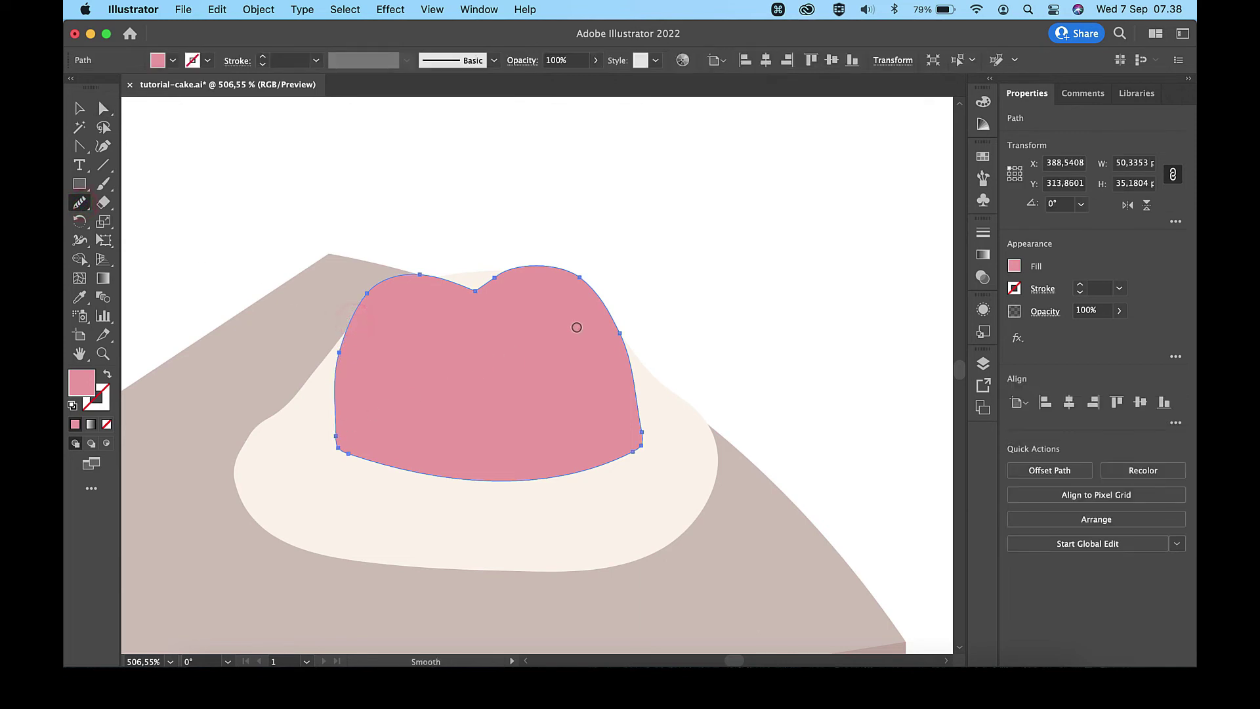
- Smooth the cherry's right edge and lower right corner with the Smooth tool
drag(610, 349, 612, 354)
mouse_move(645, 404)
mouse_down()
mouse_move(626, 452)
mouse_move(646, 404)
mouse_up()
key(v)
click(720, 288)
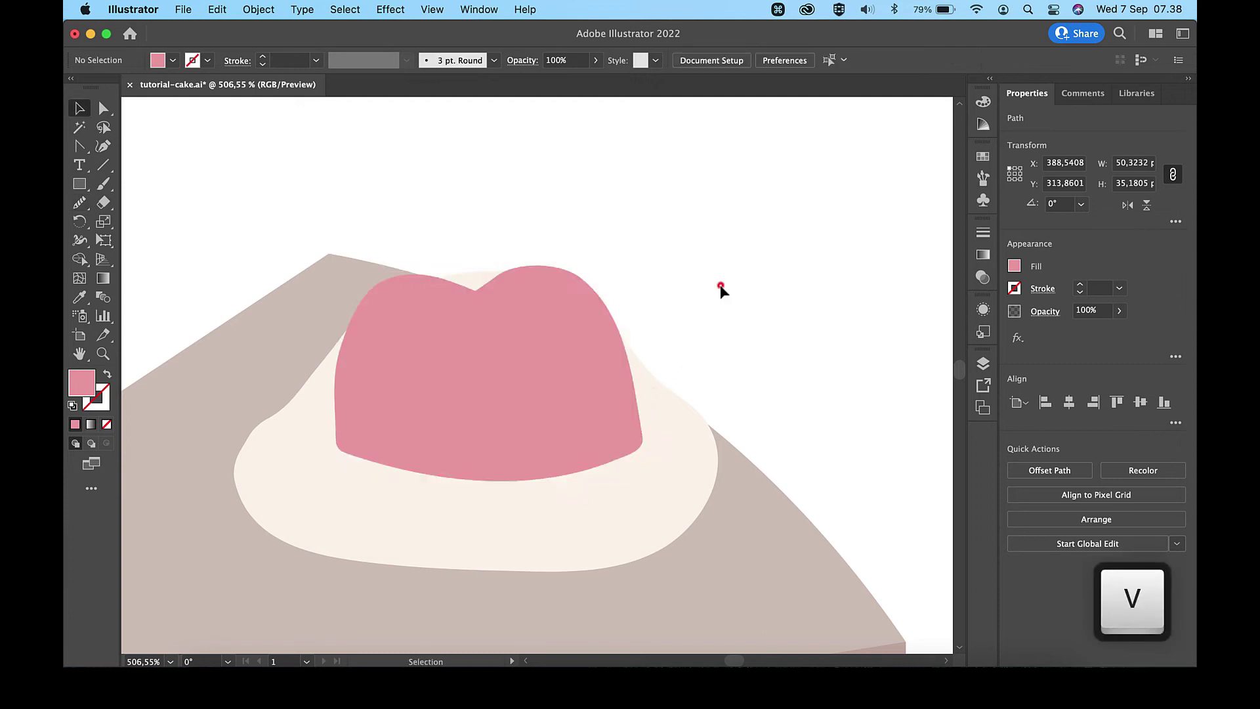
- Enlarge the cherry to about 52 × 36 px and shift it slightly up over the cream
mouse_move(542, 346)
mouse_down()
mouse_move(558, 368)
mouse_move(549, 348)
mouse_move(538, 355)
mouse_up()
drag(638, 276, 647, 266)
mouse_move(502, 365)
mouse_down()
mouse_move(494, 342)
mouse_move(496, 354)
mouse_up()
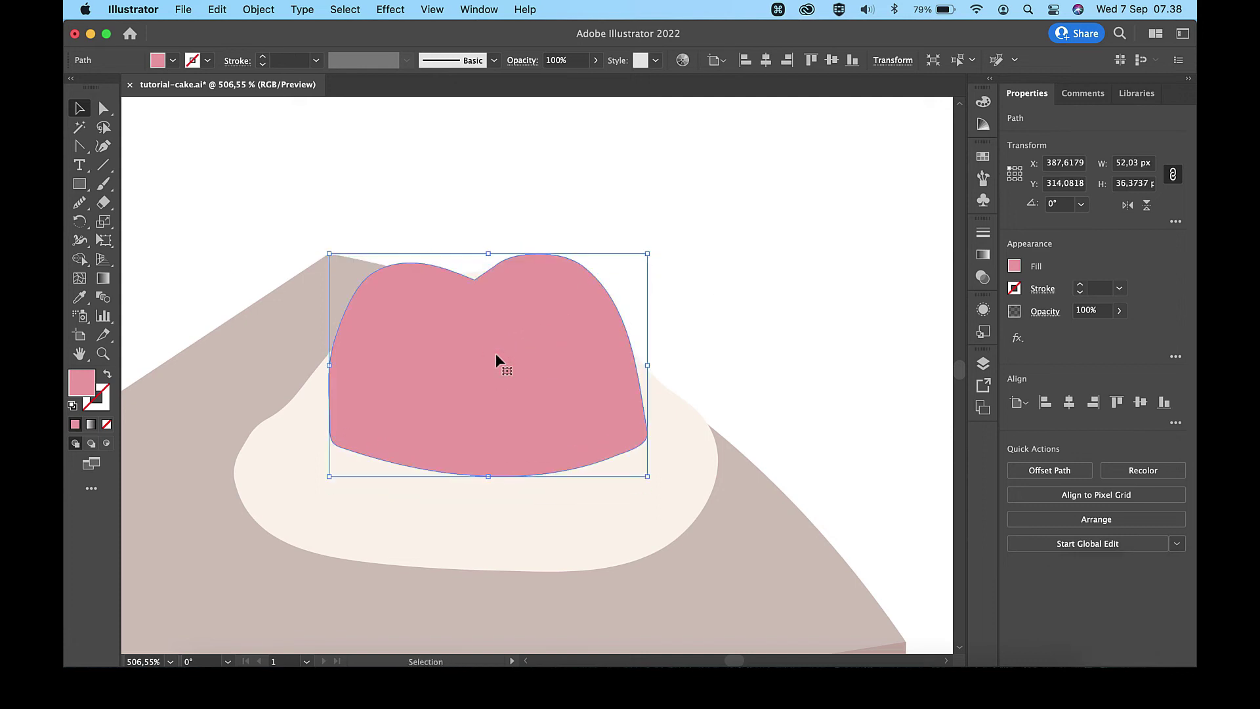
click(703, 283)
- Paint a short curved pink stem rising from the cherry's top notch with the Paintbrush and shift it slightly down
scroll(704, 284, down, 3)
click(103, 185)
drag(570, 311, 588, 252)
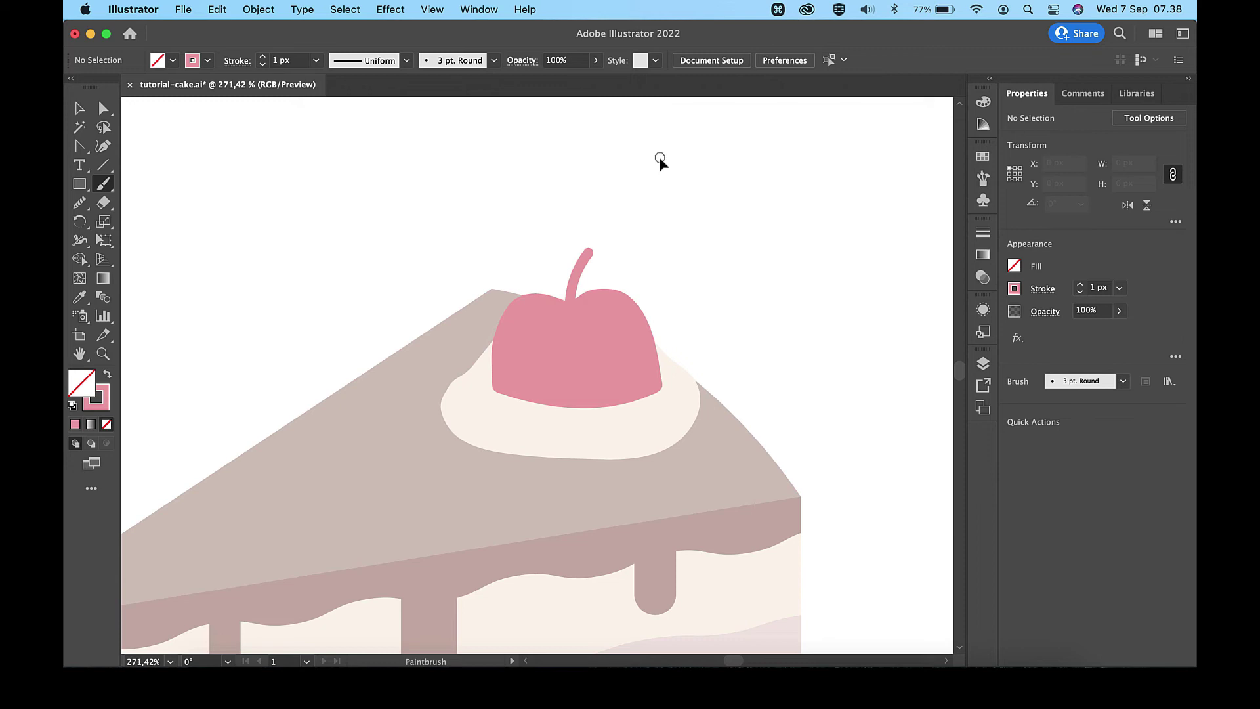
key(v)
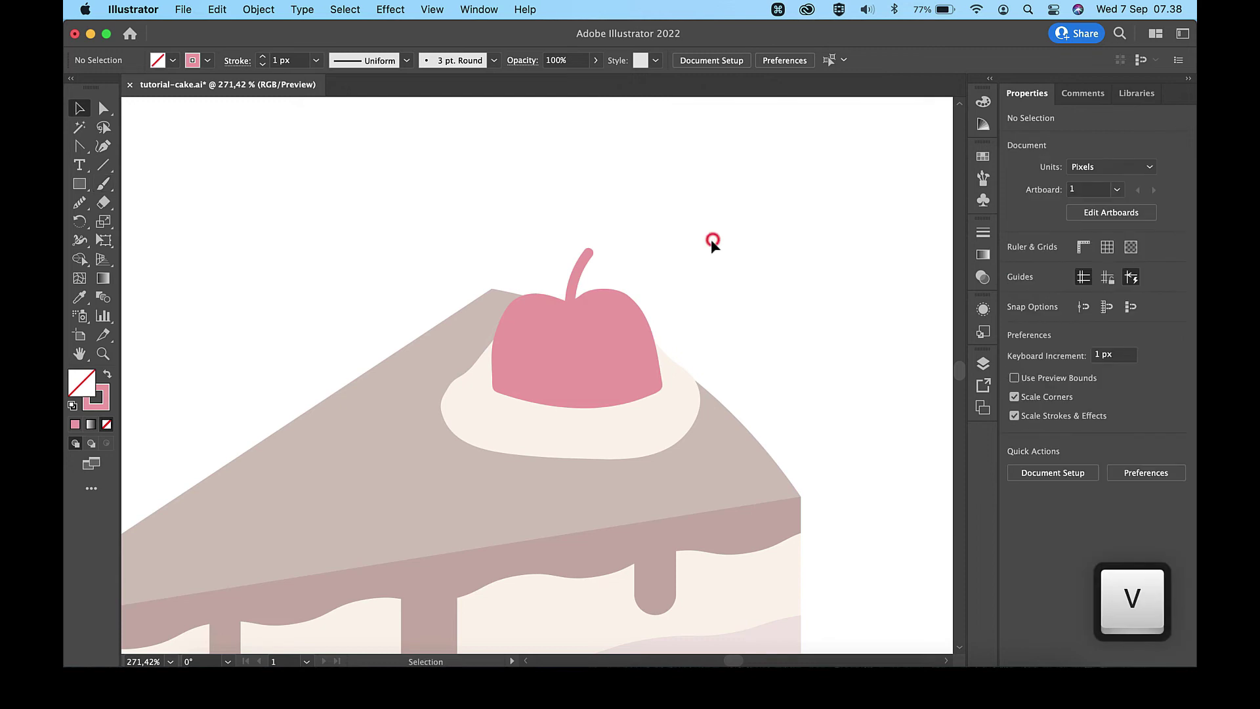
click(581, 271)
click(728, 256)
- Draw a straight line about 149 × 24 px along the cake's top front edge, where the surface meets the icing
scroll(722, 279, down, 10)
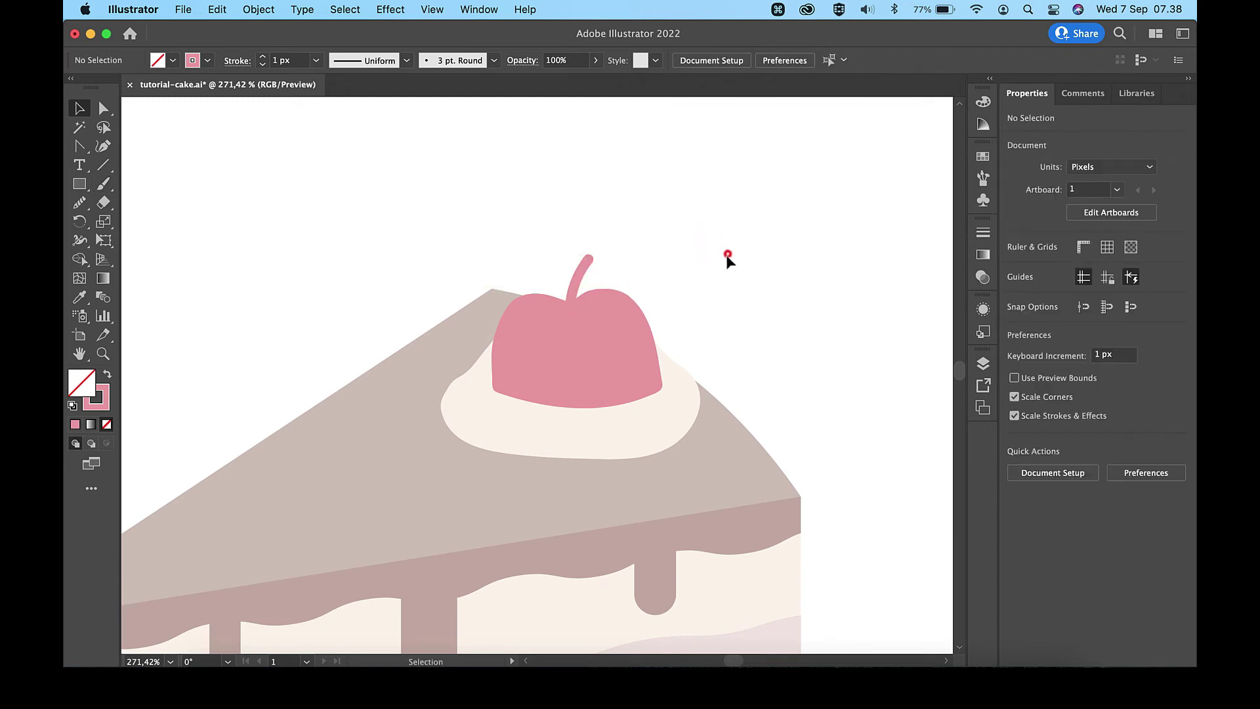
scroll(714, 277, right, 2)
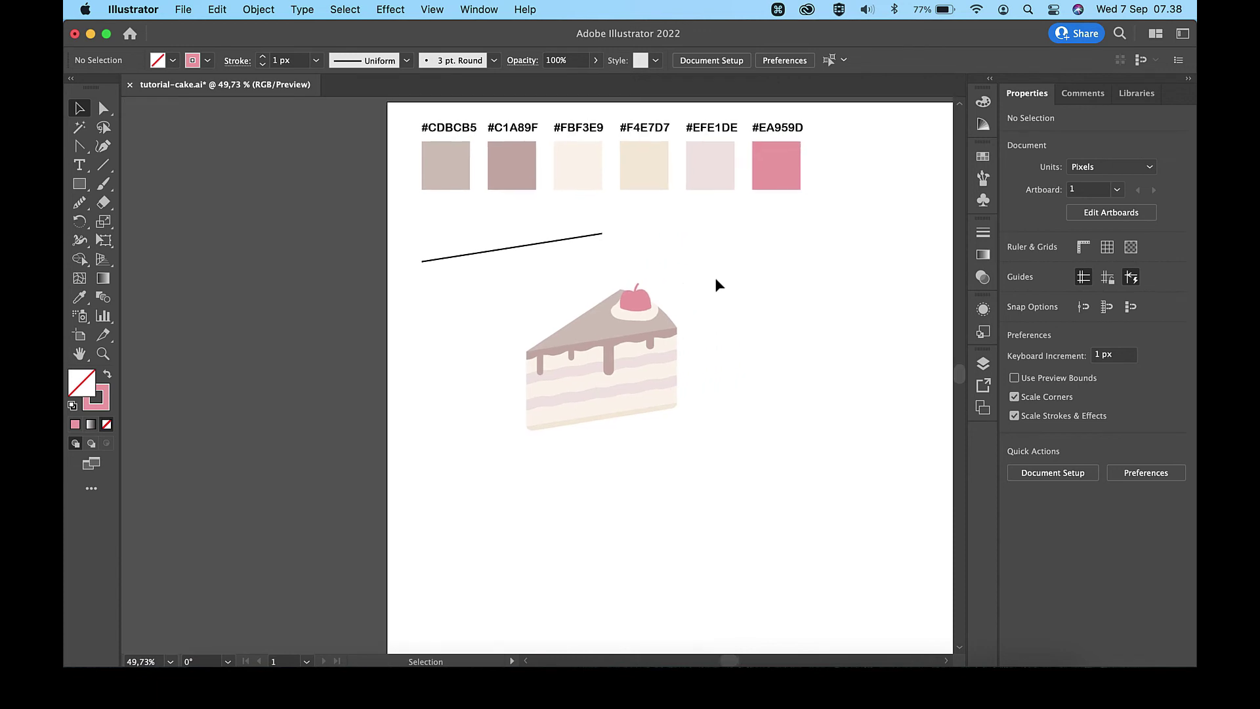
scroll(715, 277, up, 5)
scroll(714, 277, left, 2)
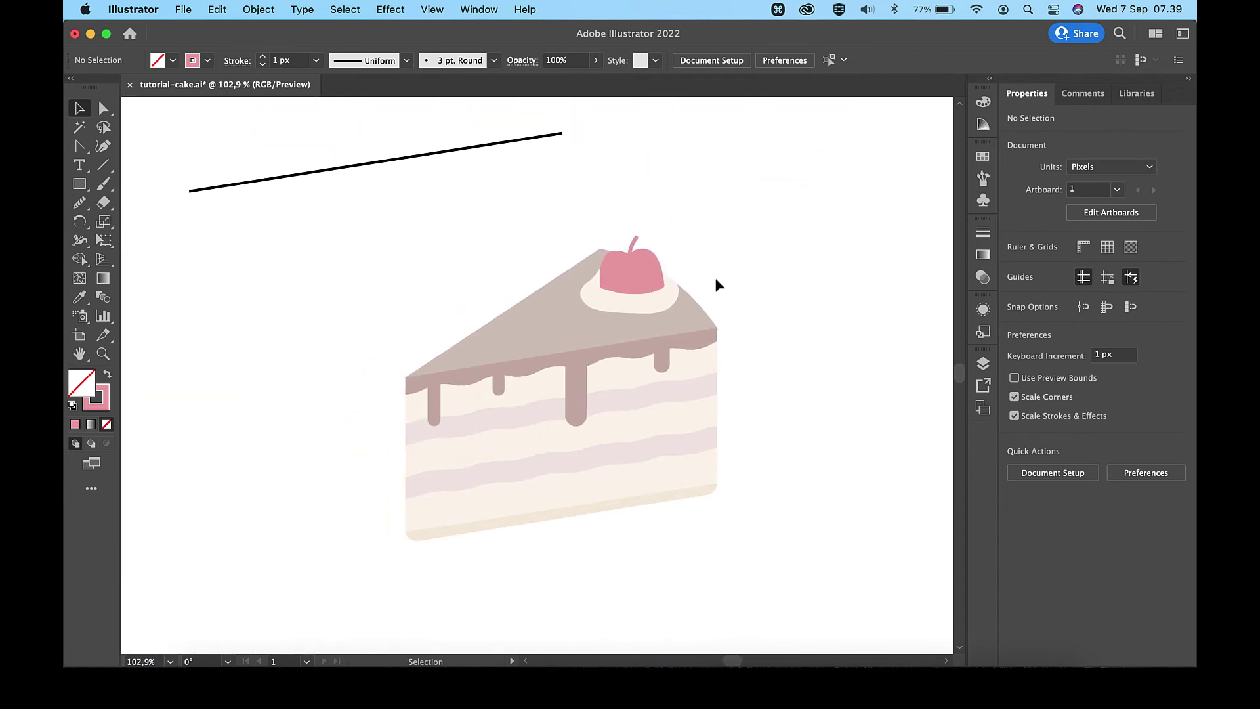
scroll(720, 287, up, 3)
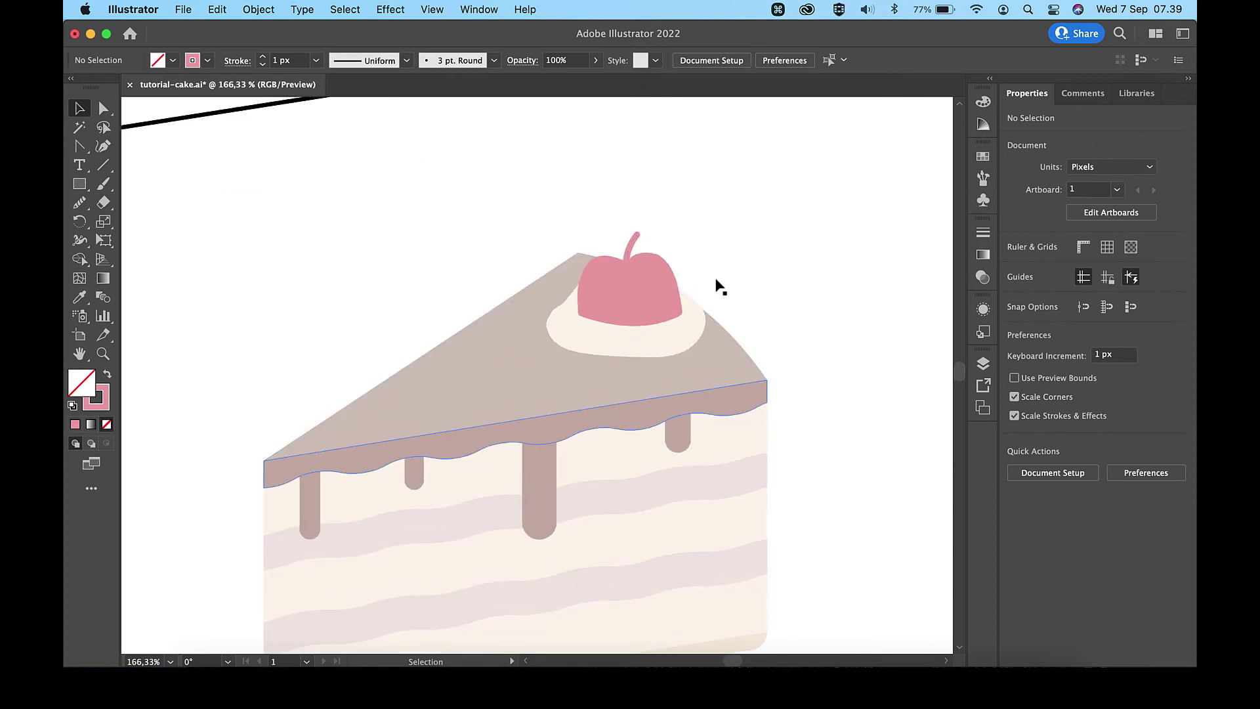
click(103, 165)
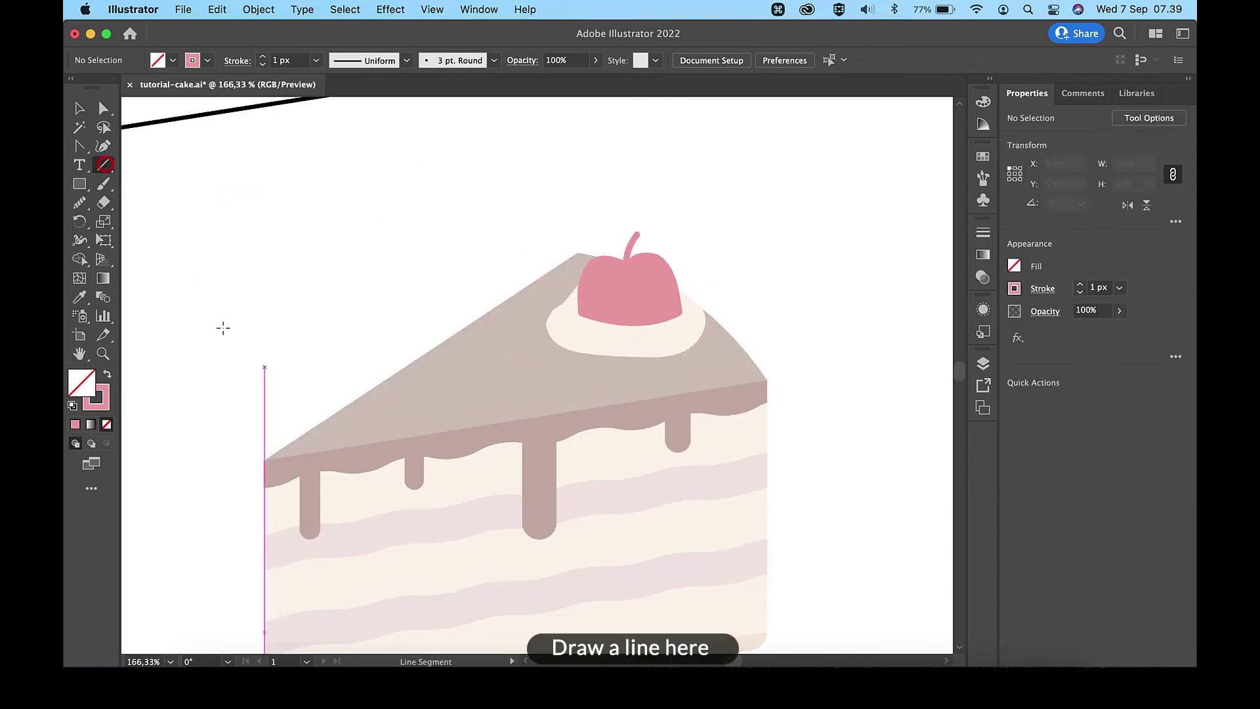
mouse_move(313, 453)
mouse_down()
mouse_move(509, 435)
mouse_move(614, 405)
mouse_up()
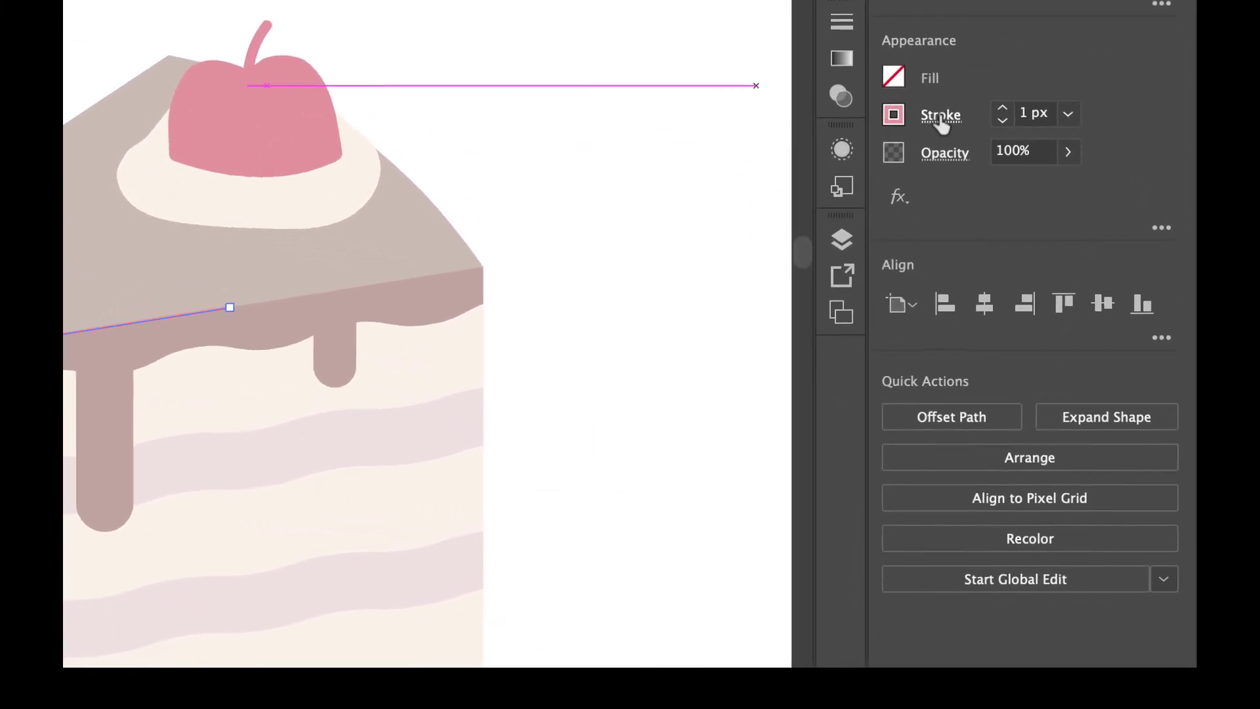
- Give the line's stroke a round cap and round join corners
click(1044, 289)
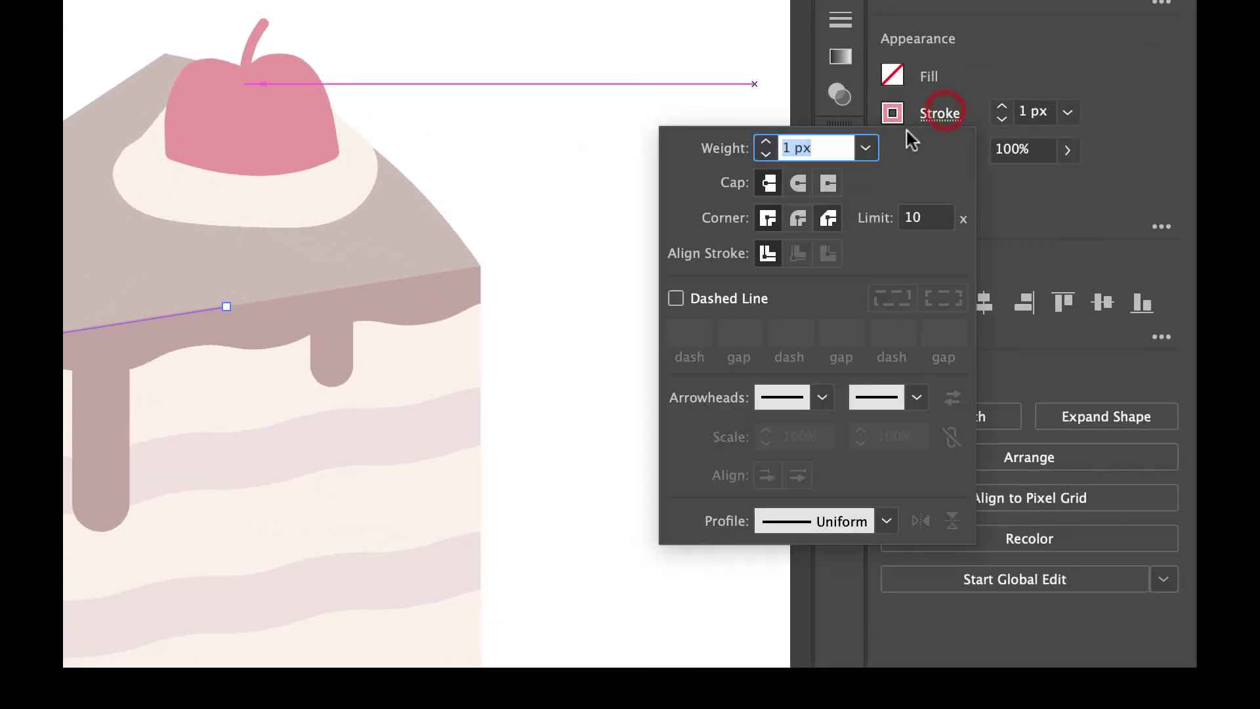
click(798, 184)
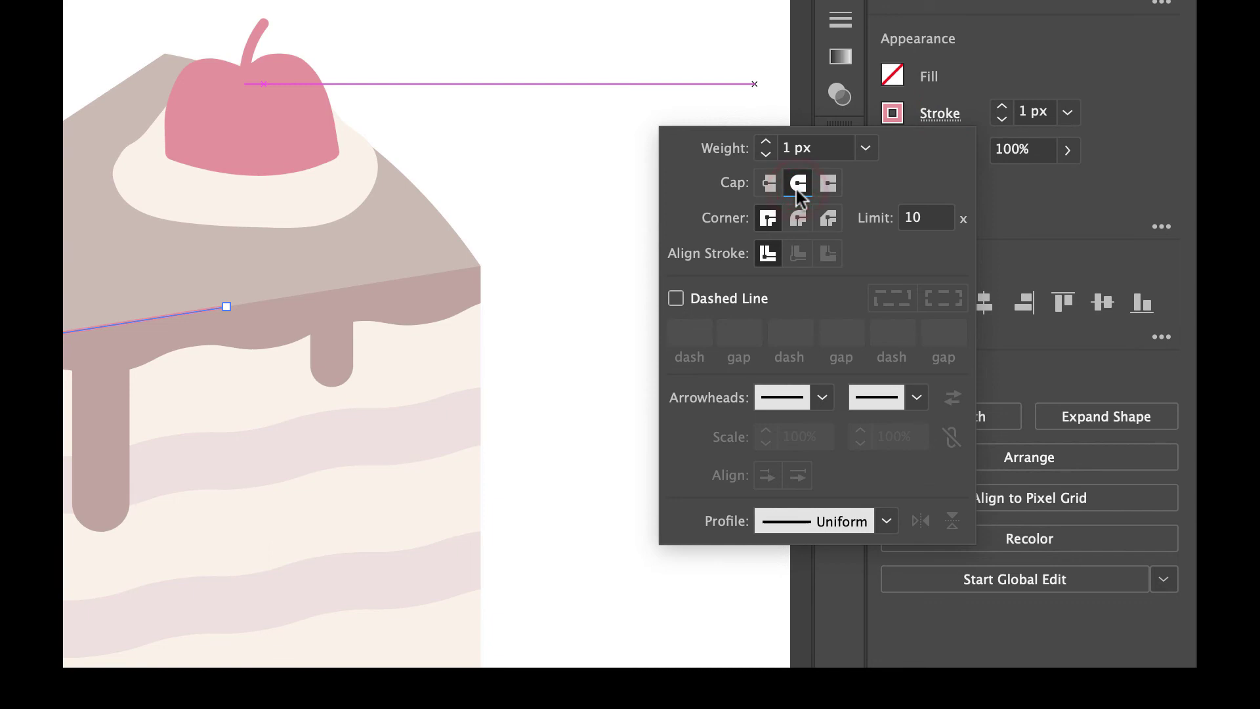
click(798, 219)
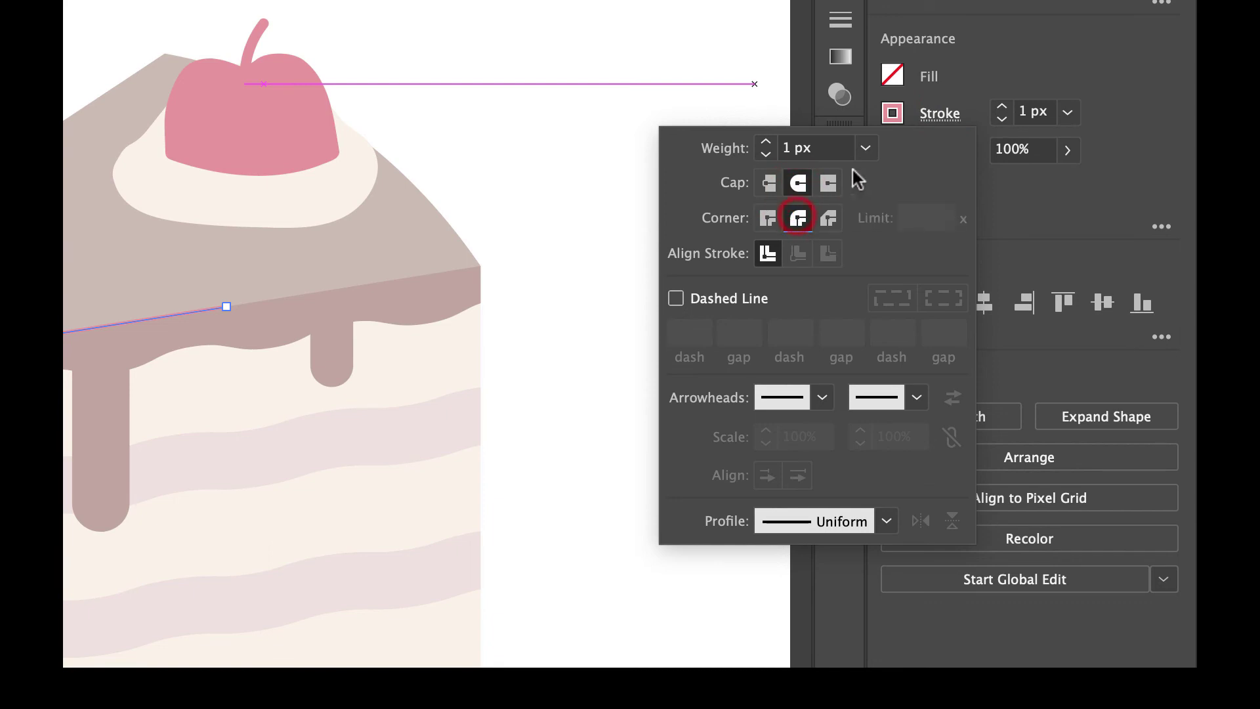
click(1013, 38)
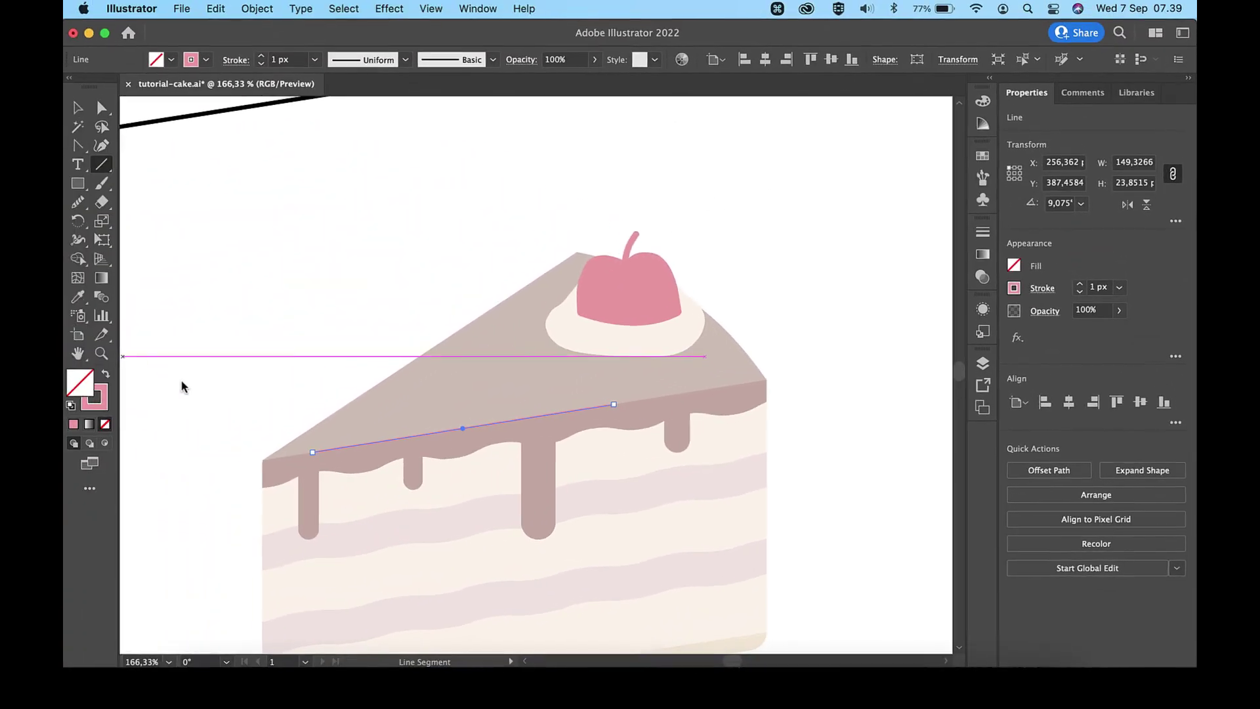
- Color the line's stroke white (#FFFFFF) and set its weight to 5 px
double_click(105, 397)
text(FFFFFF)
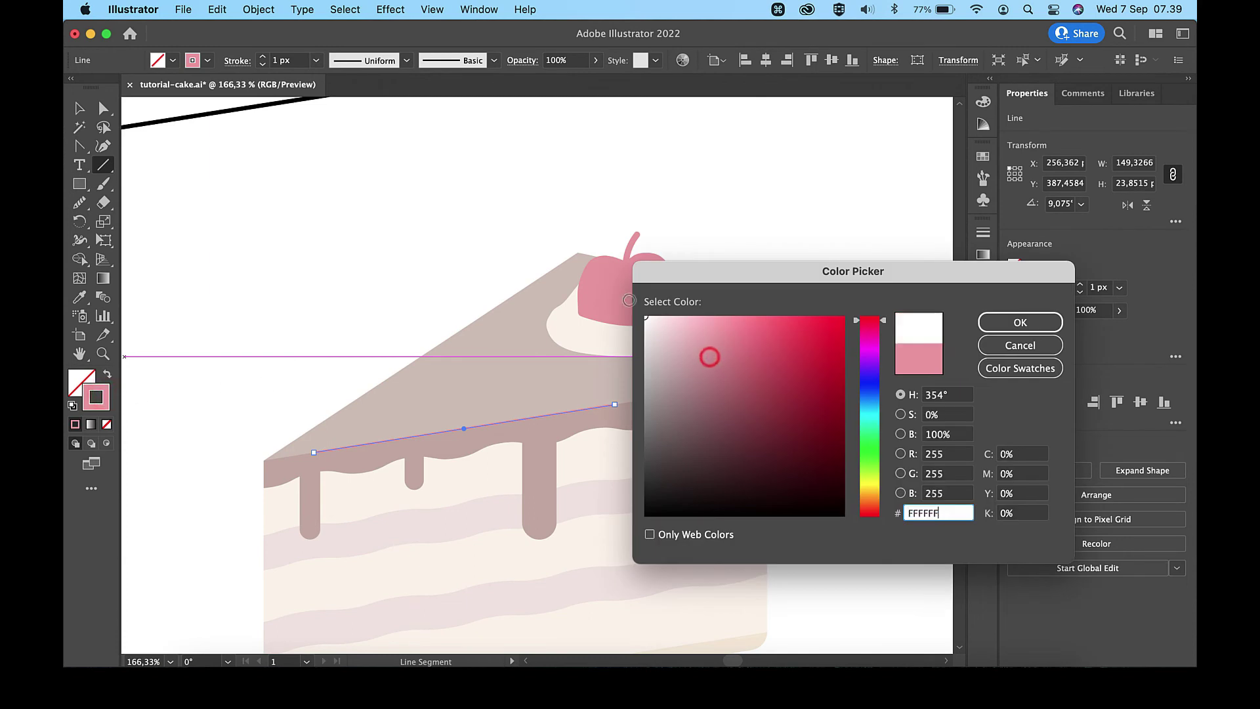
click(994, 320)
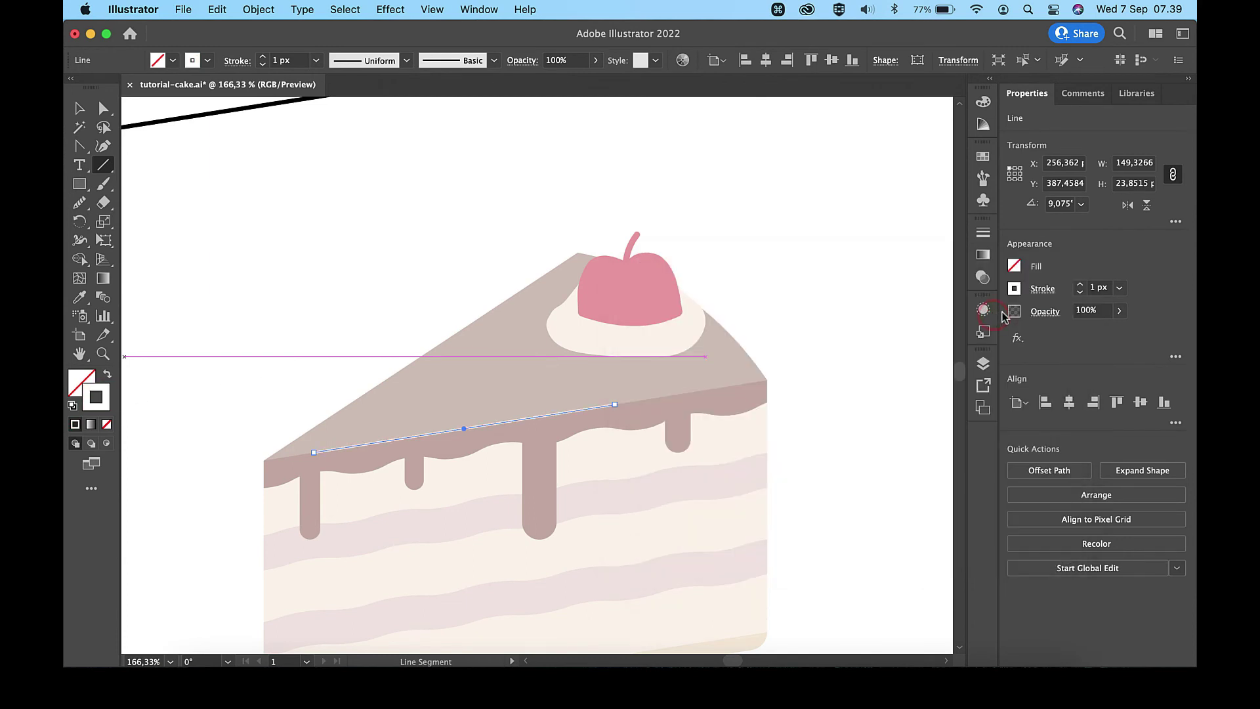
click(1080, 286)
click(1080, 286)
click(1079, 286)
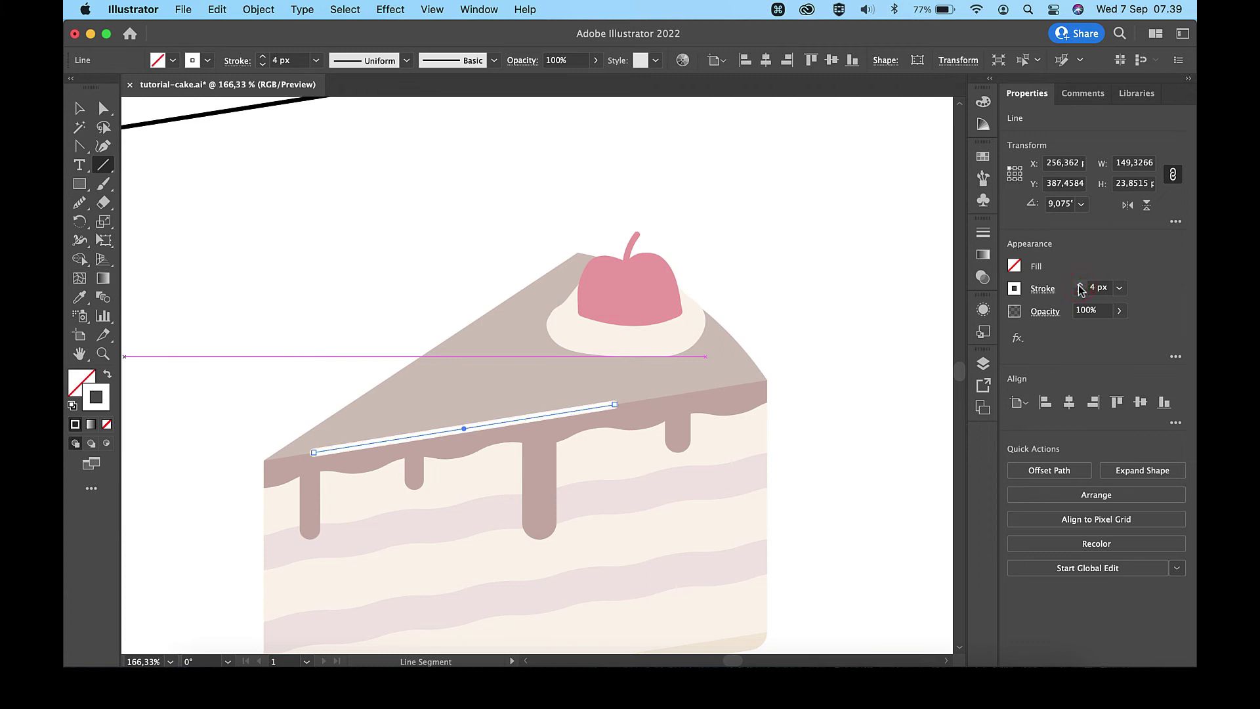
click(1079, 286)
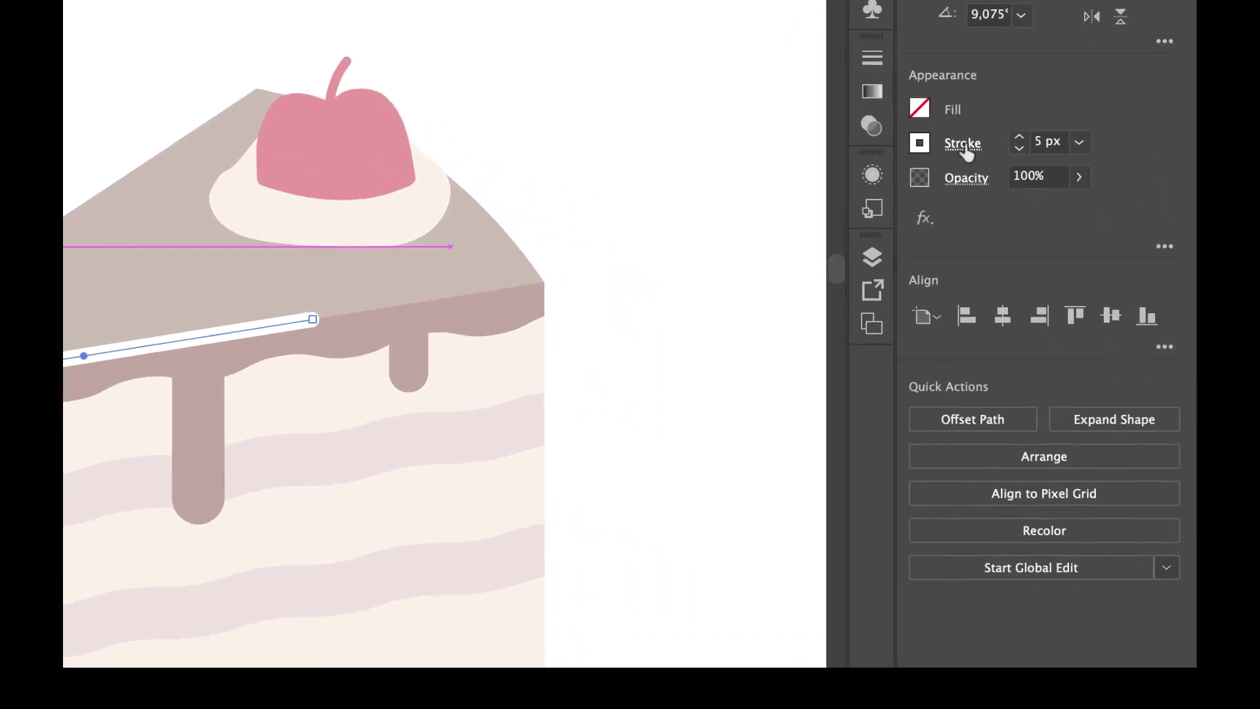
click(1043, 290)
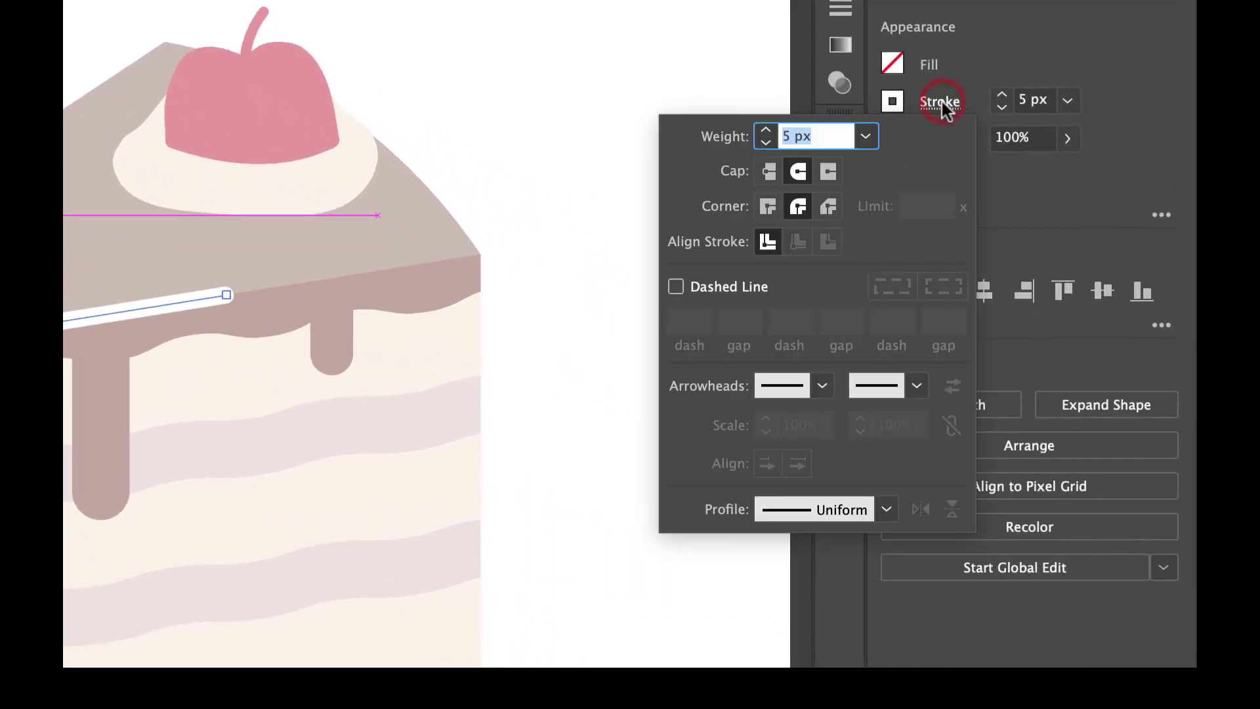
click(998, 42)
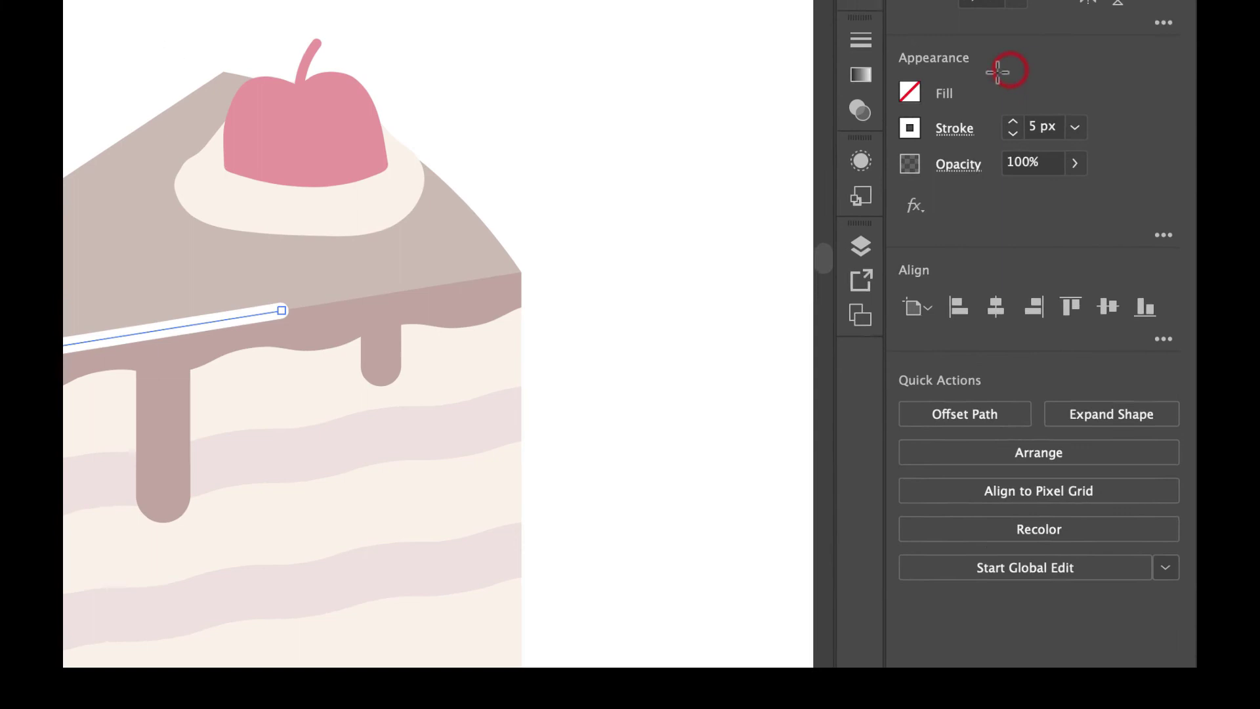
key(v)
click(644, 100)
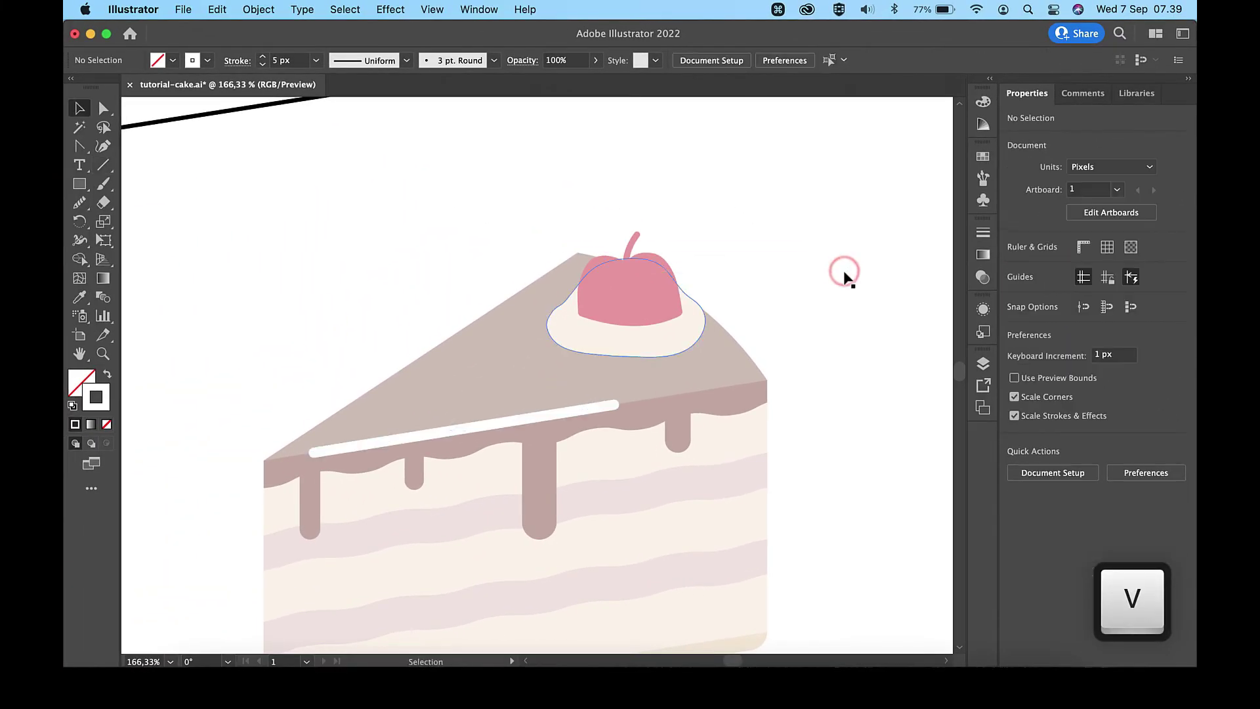
- Extend the right end of the white line along the icing edge to a width of about 187 px
key(a)
scroll(844, 278, up, 3)
click(630, 402)
drag(630, 402, 746, 386)
key(v)
click(857, 214)
scroll(312, 396, down, 3)
scroll(312, 396, left, 3)
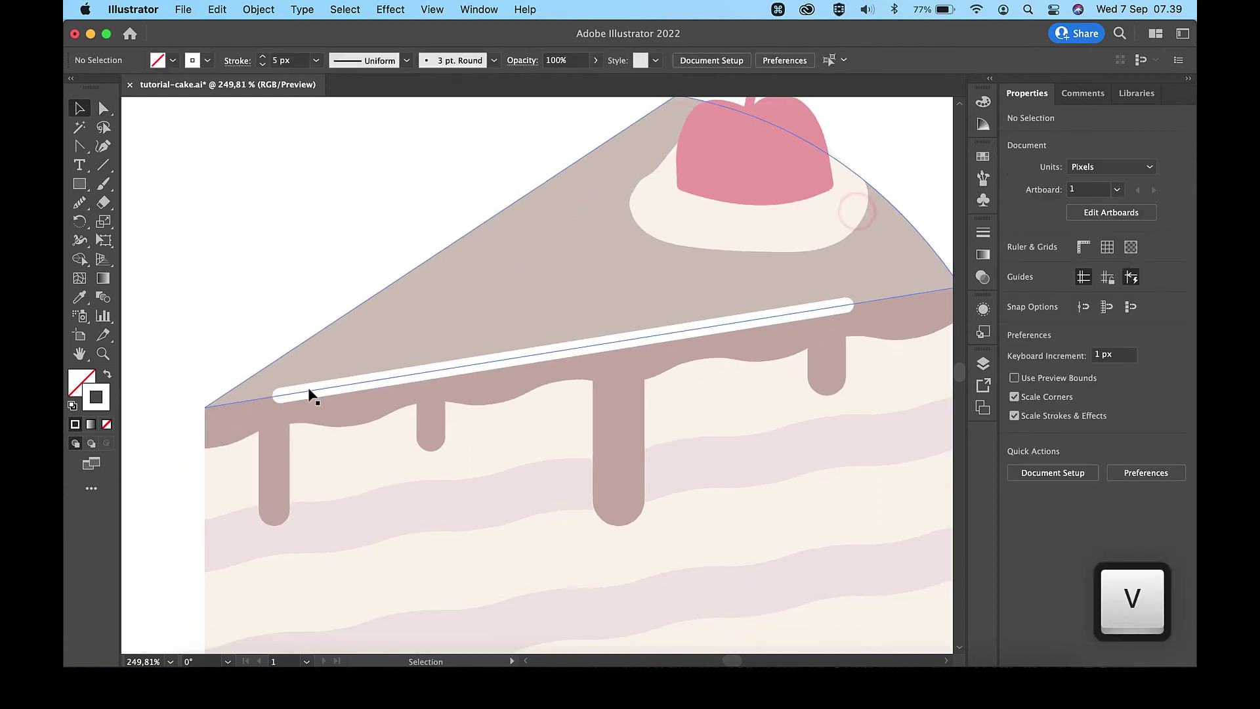
- Add four anchor points to the white line, two near its left end and two near its right end
click(77, 143)
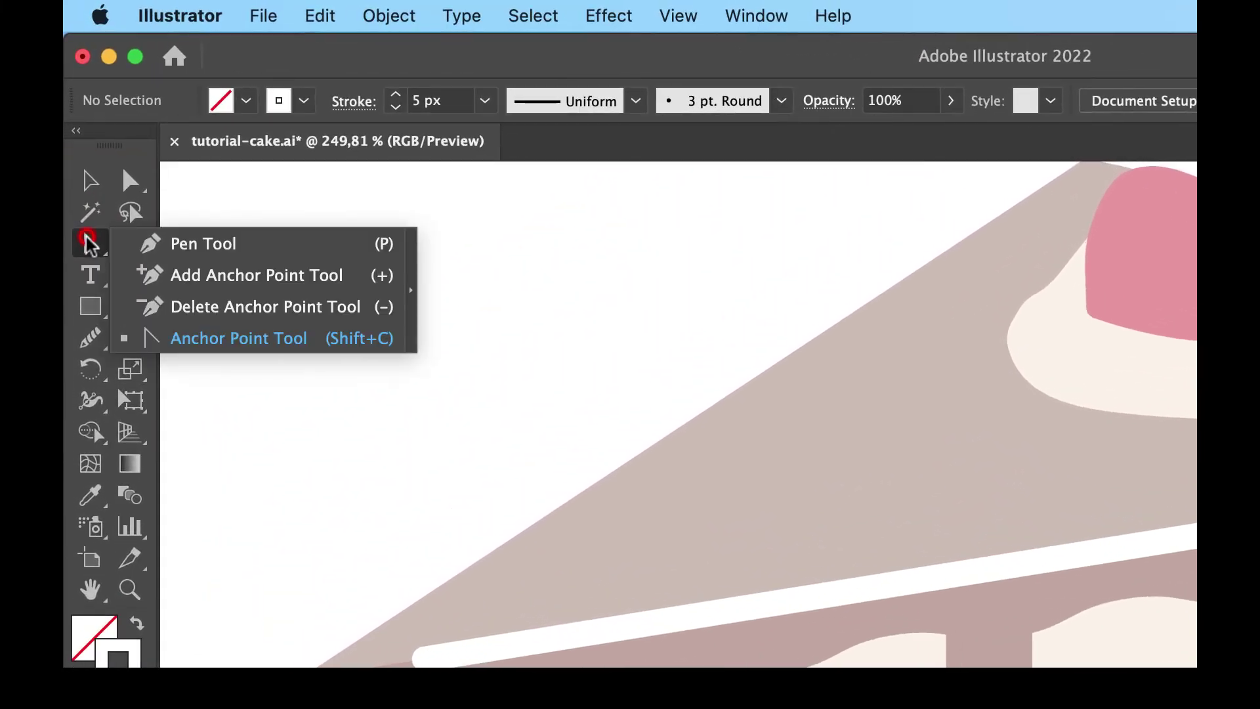
drag(90, 244, 162, 288)
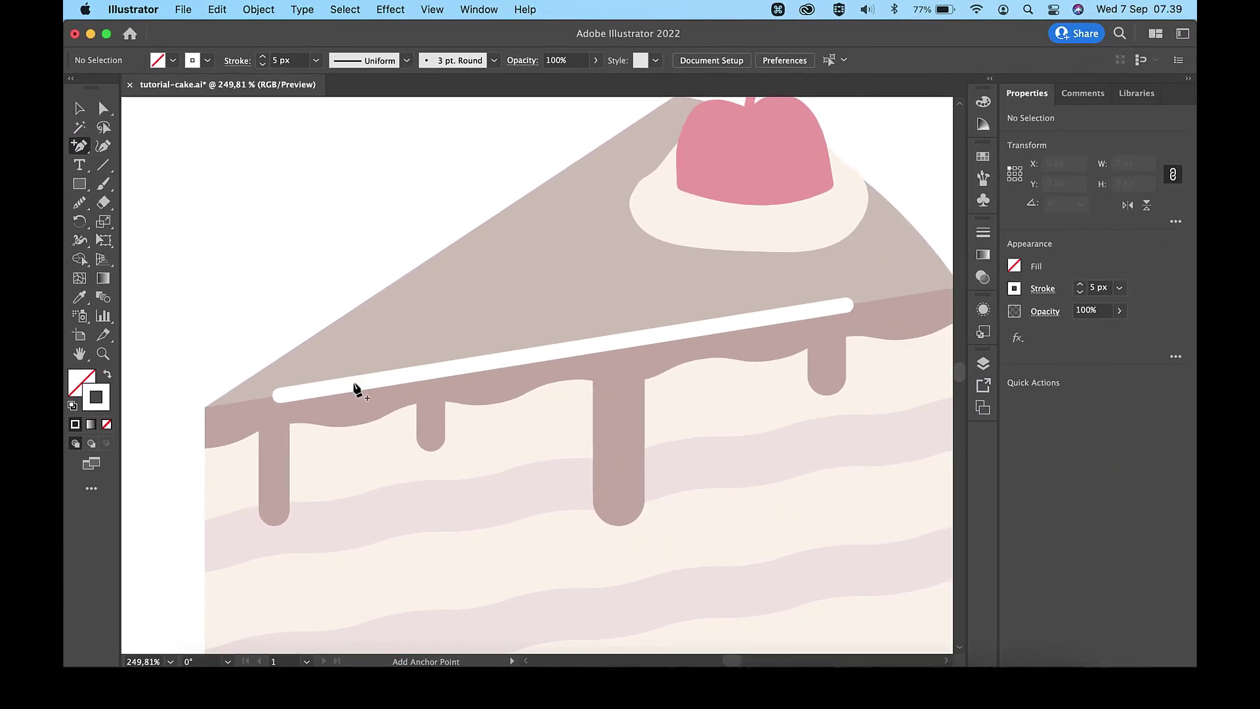
key(v)
click(325, 391)
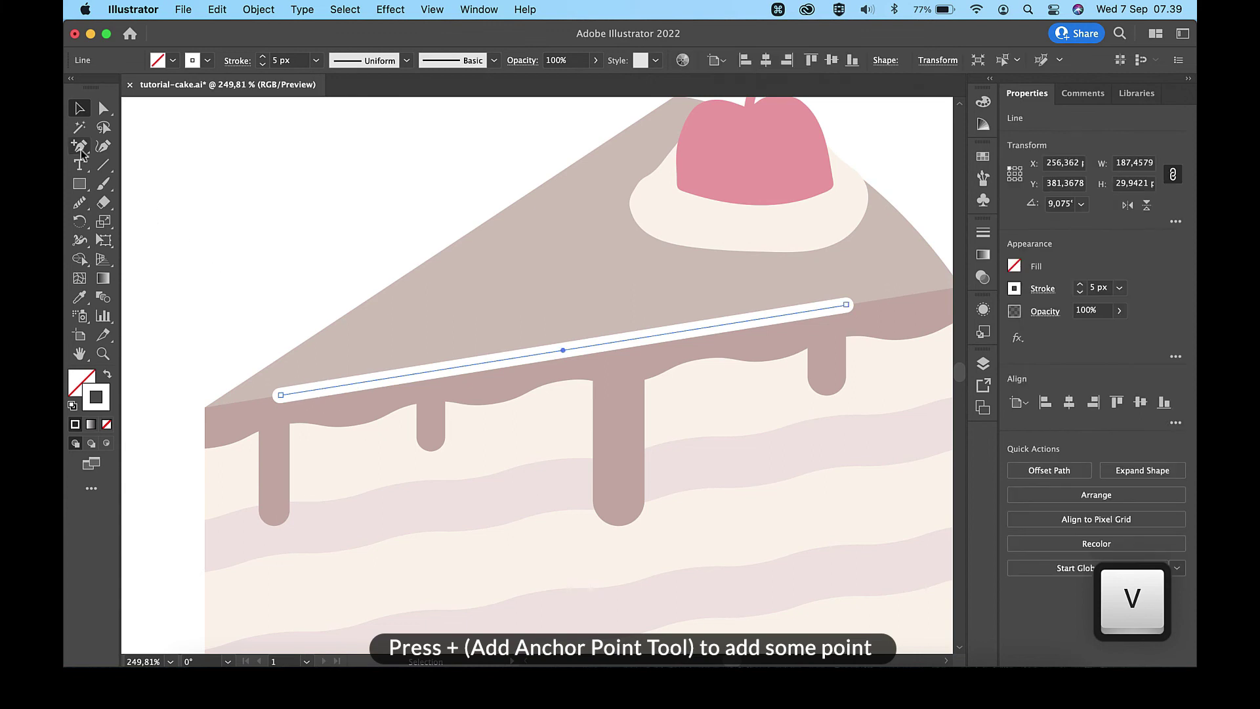
click(81, 149)
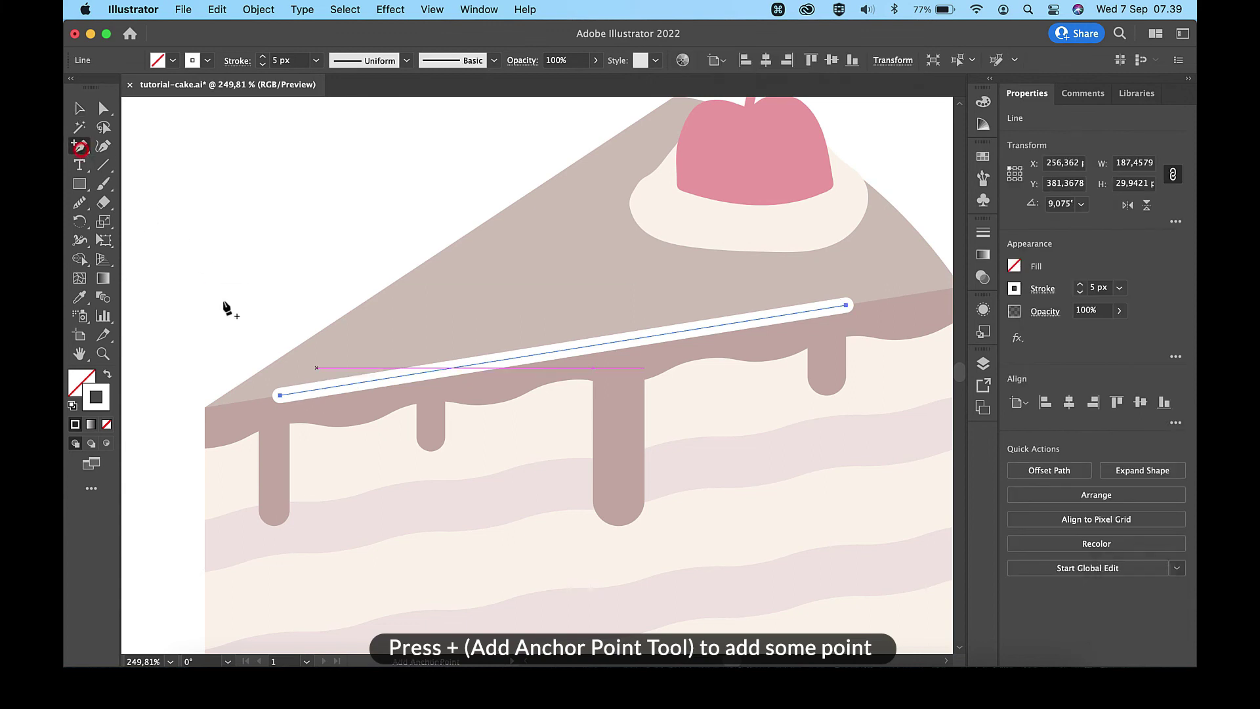
click(309, 391)
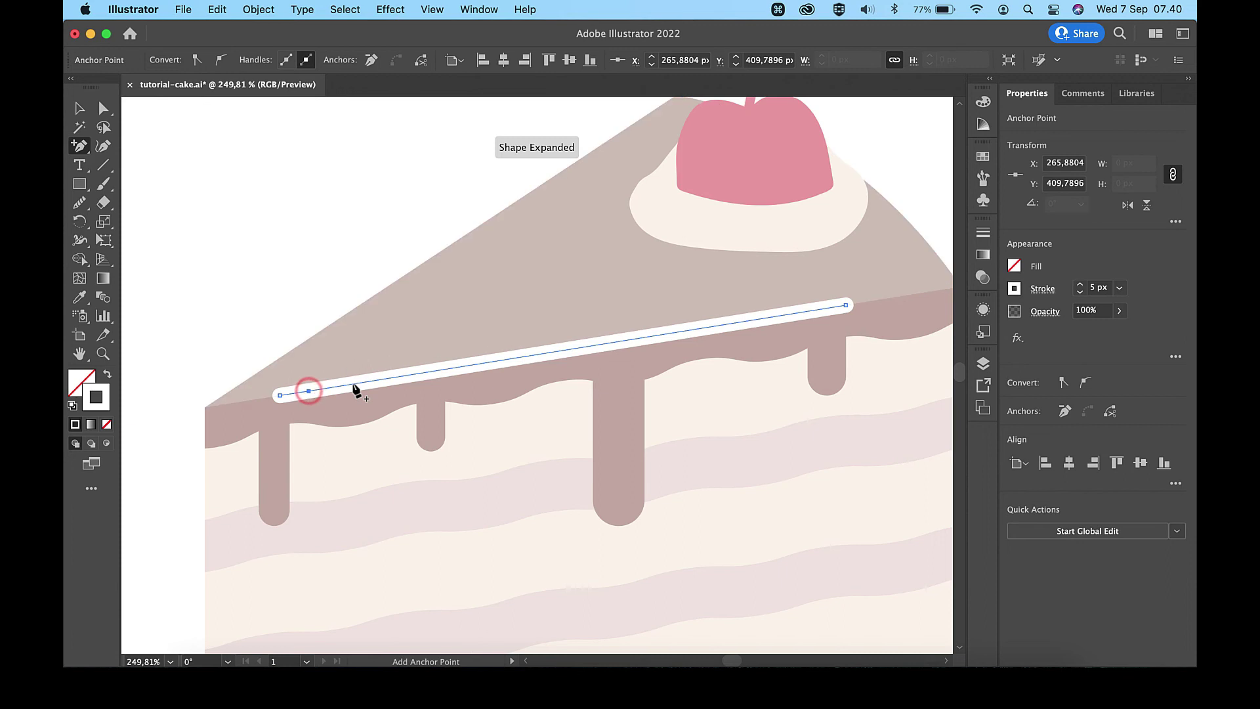
click(353, 385)
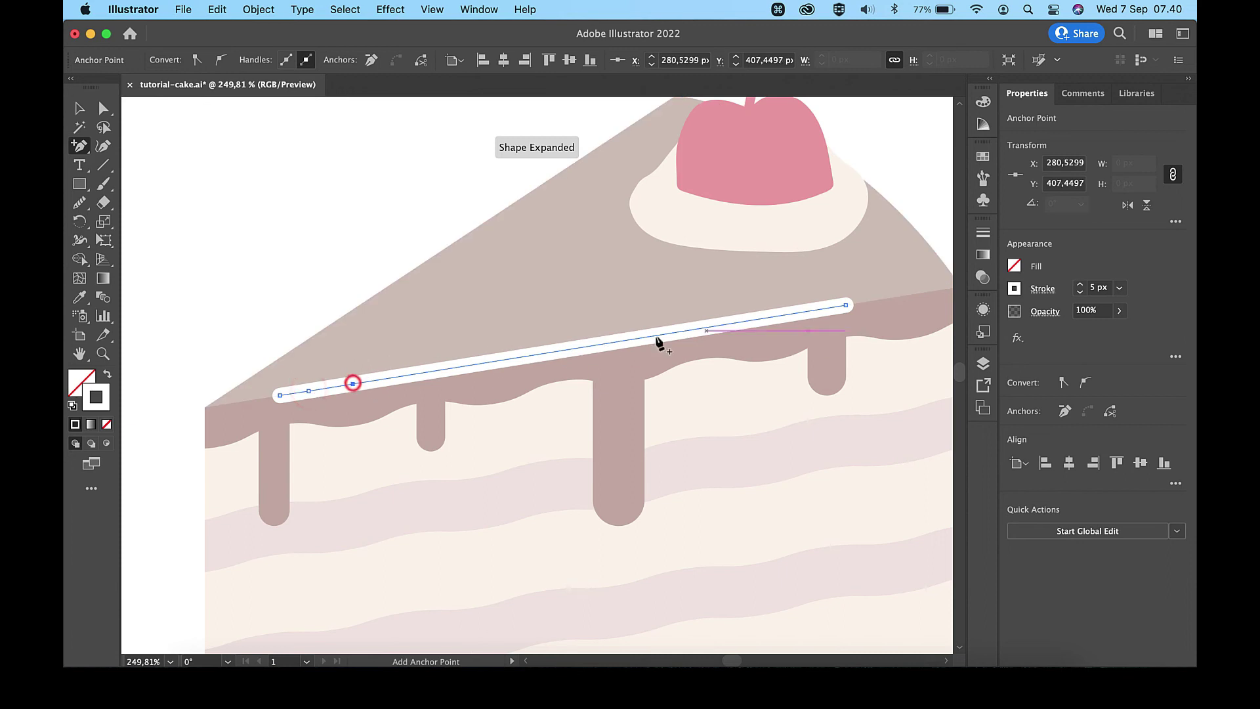
click(798, 313)
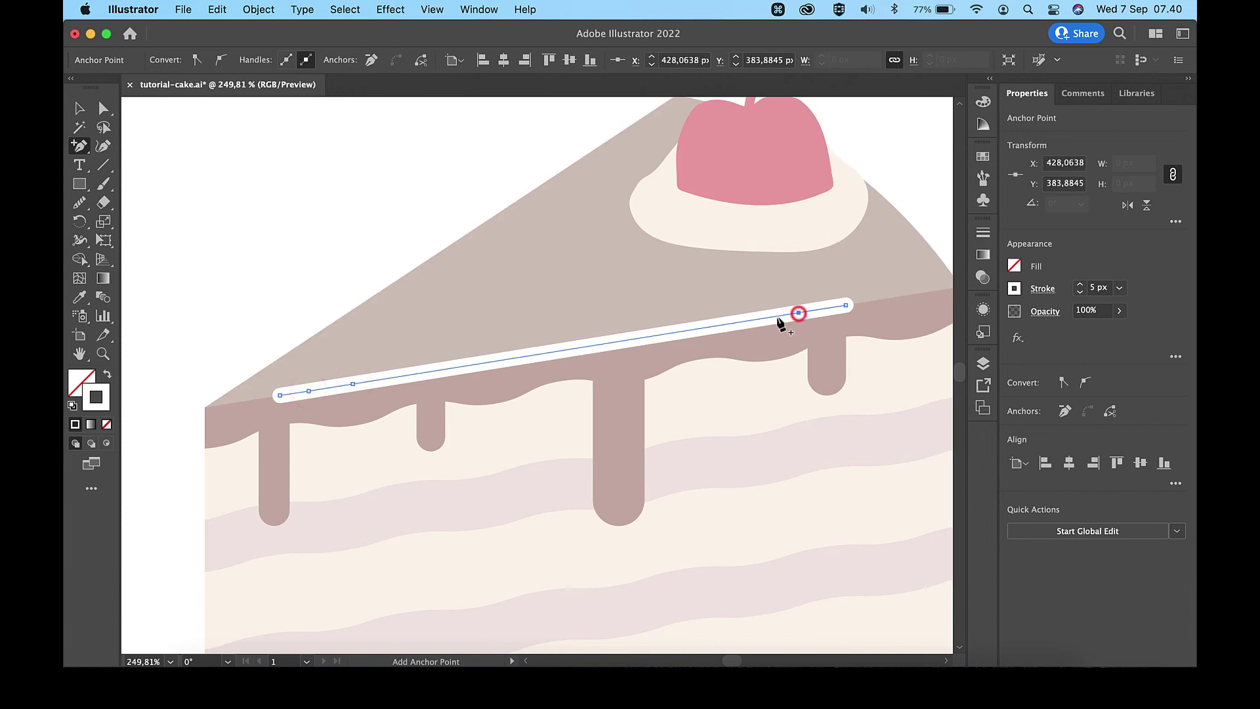
click(719, 325)
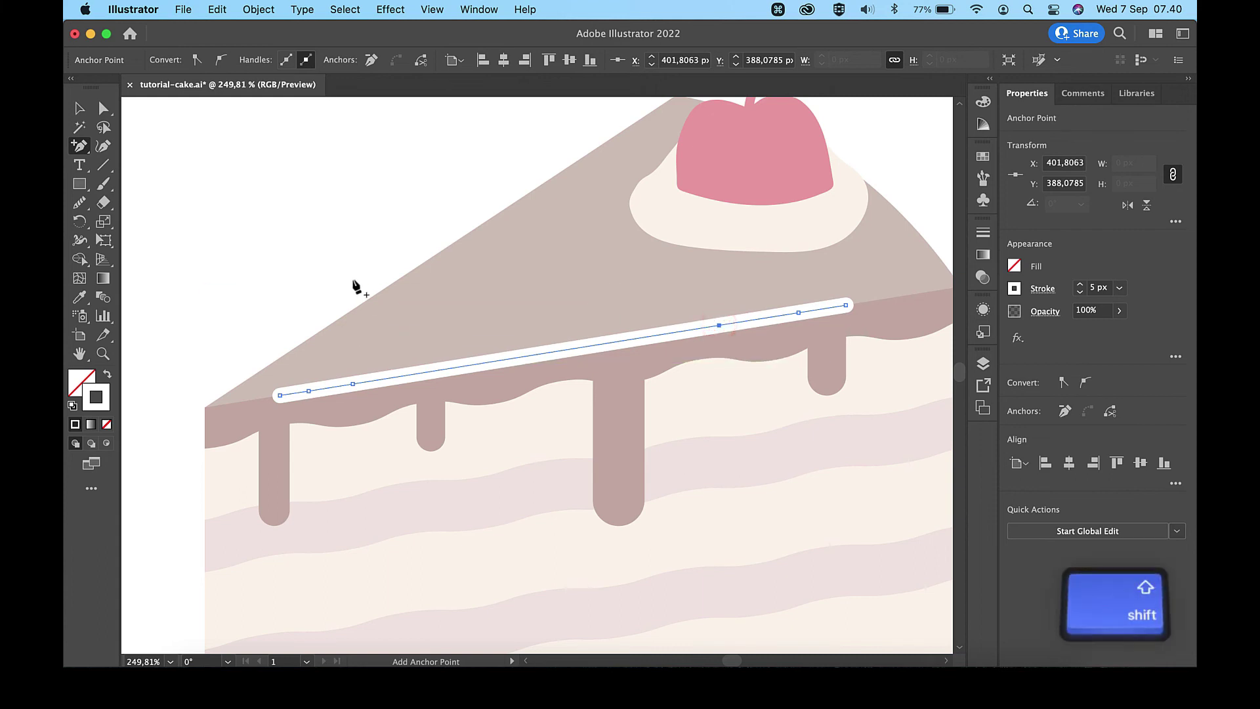
- Delete the segments between both new anchor point pairs, splitting the white highlight into three dashes
key(shift+c)
click(330, 386)
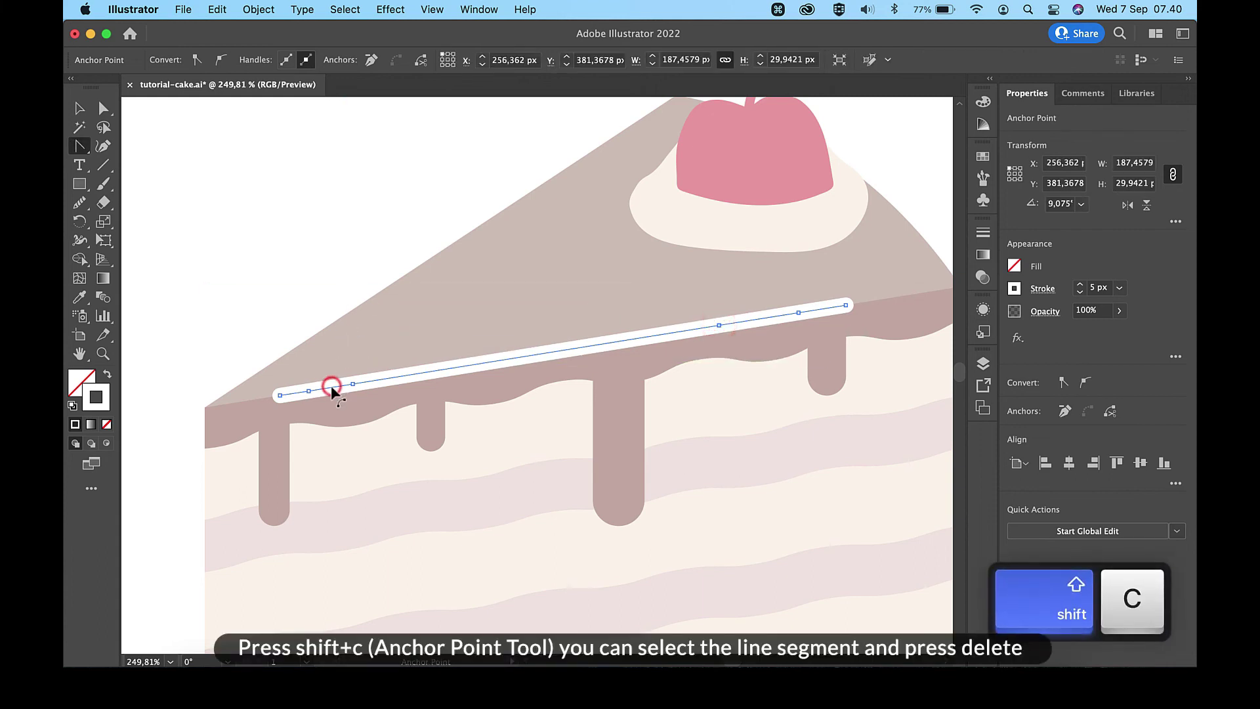
key(BackSpace)
click(758, 319)
key(BackSpace)
- Reduce the opacity of all three white dashes along the icing edge to 60%
key(v)
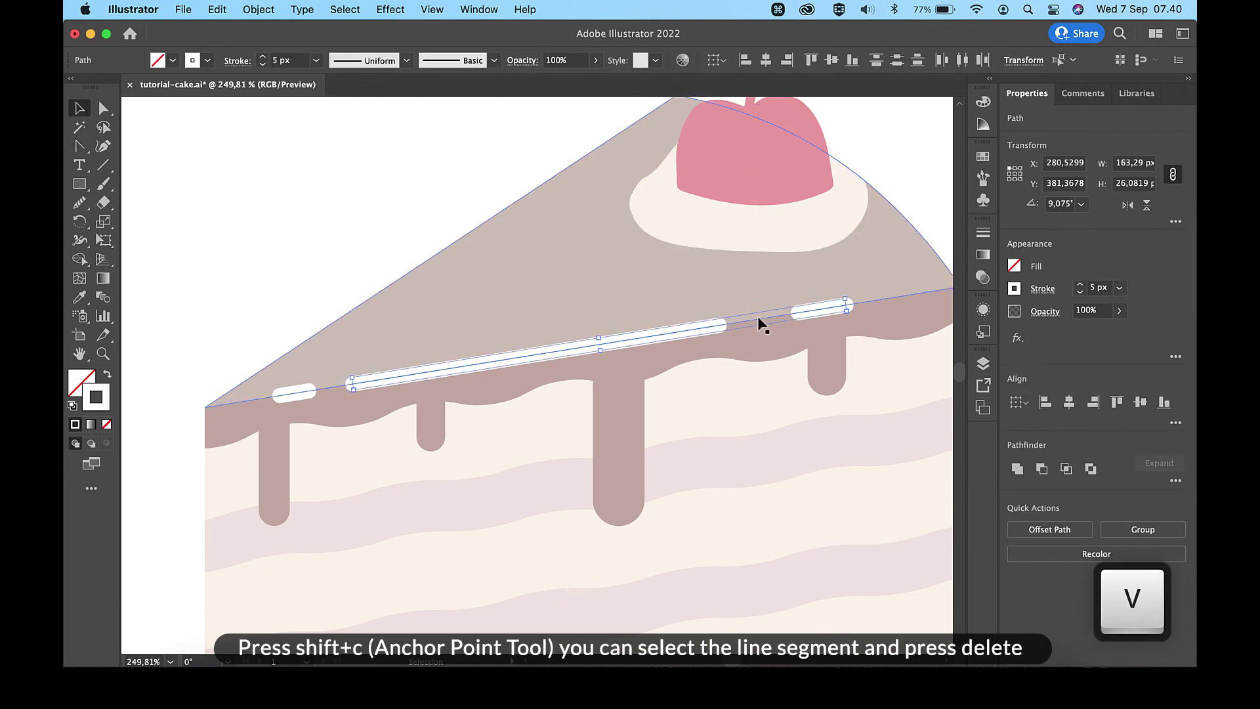
click(1100, 309)
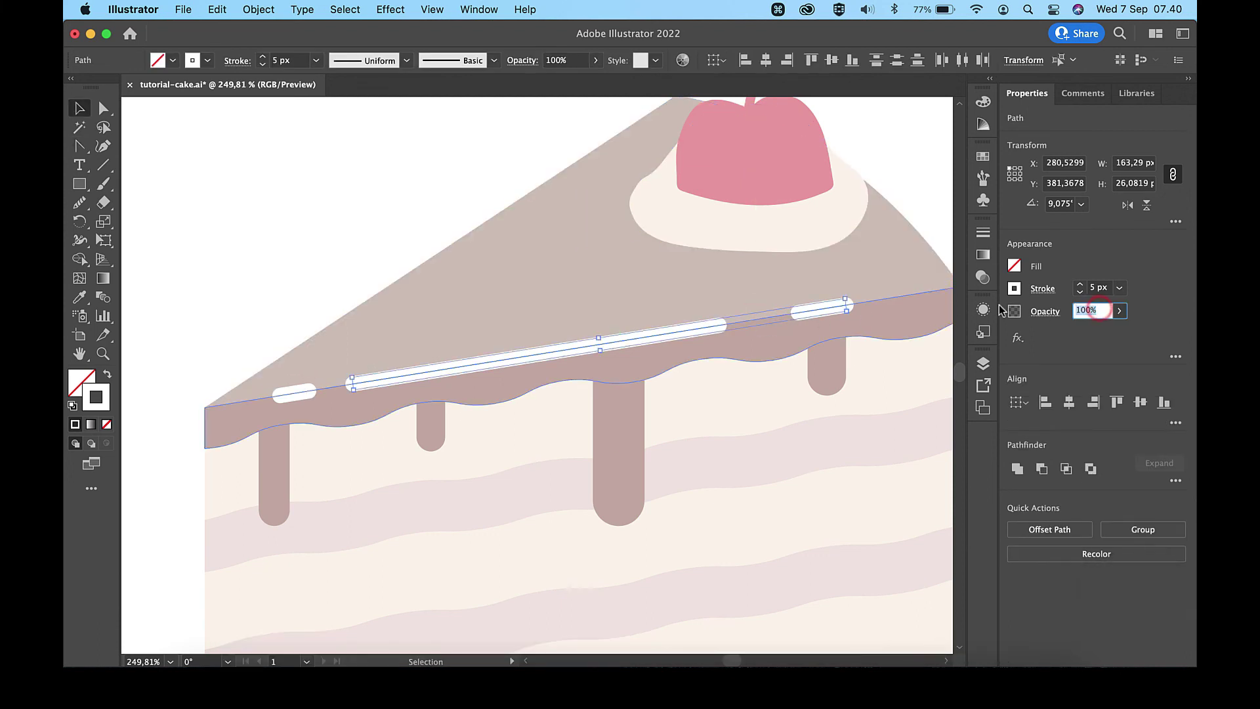
text(60)
key(Return)
click(371, 189)
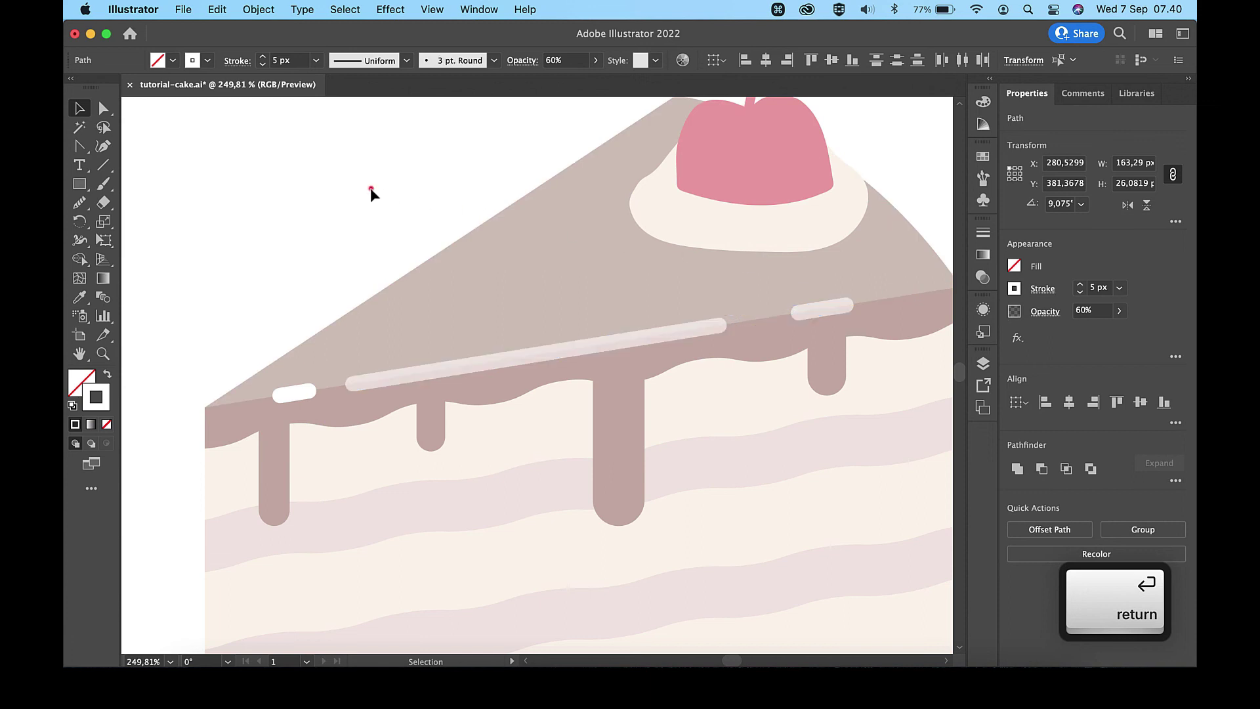
click(298, 395)
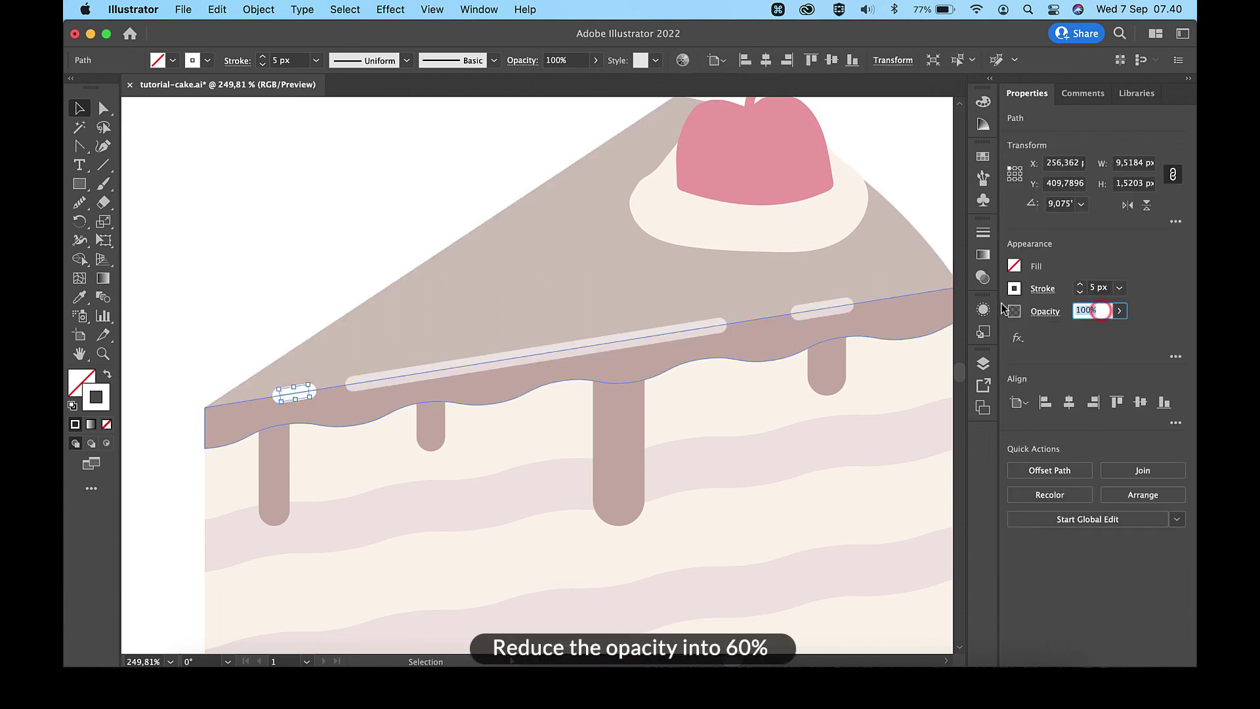
text(60)
key(Return)
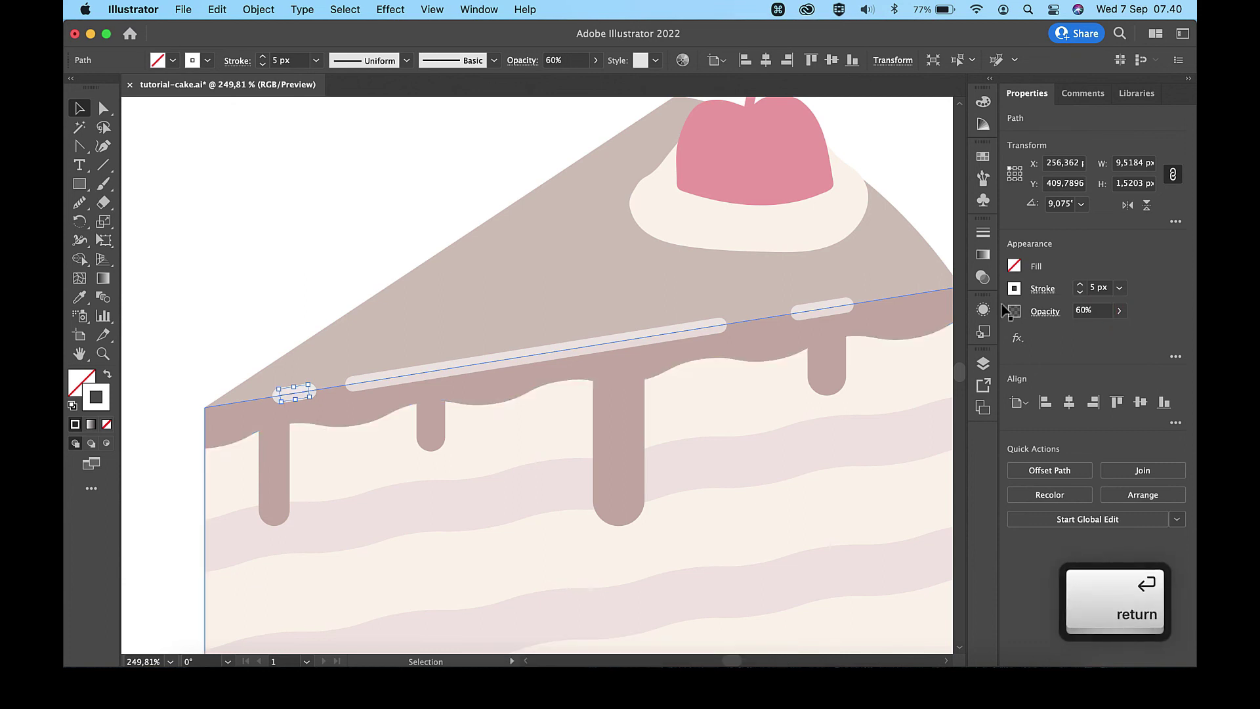
click(297, 213)
- Paint a short curved white highlight about 5 by 8 px on the cherry's upper-left side with the Paintbrush
key(super+0)
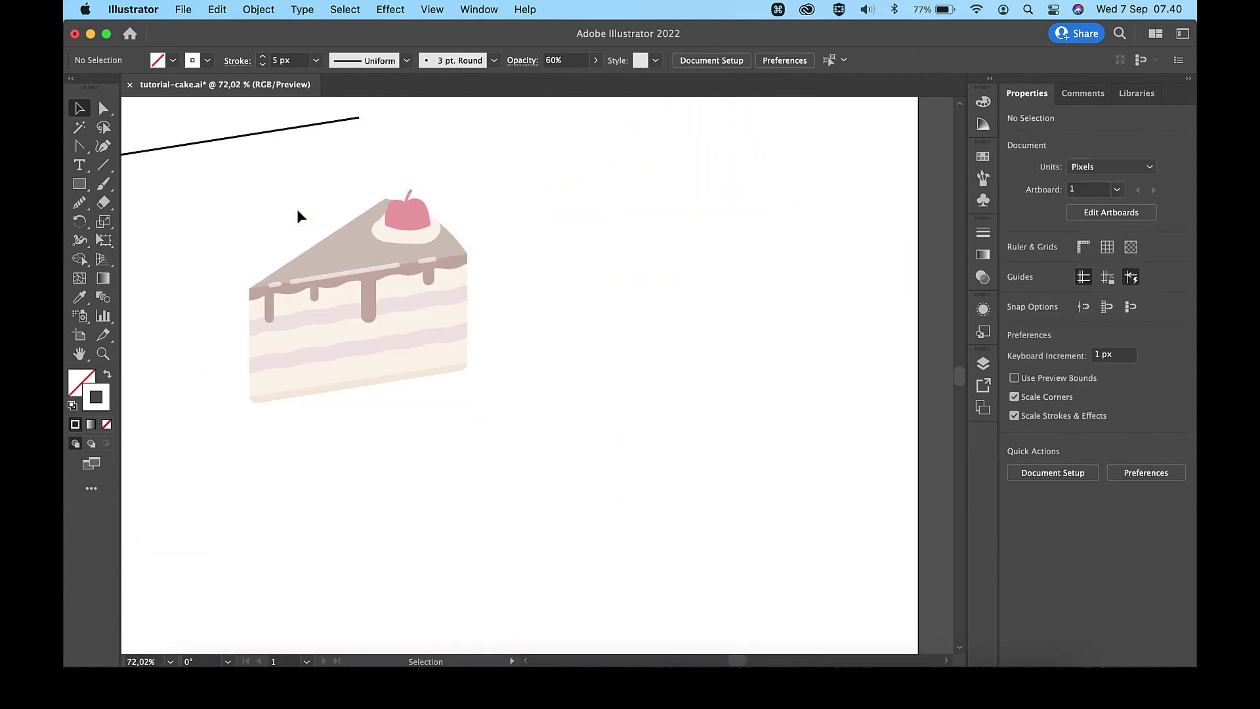
scroll(297, 208, down, 5)
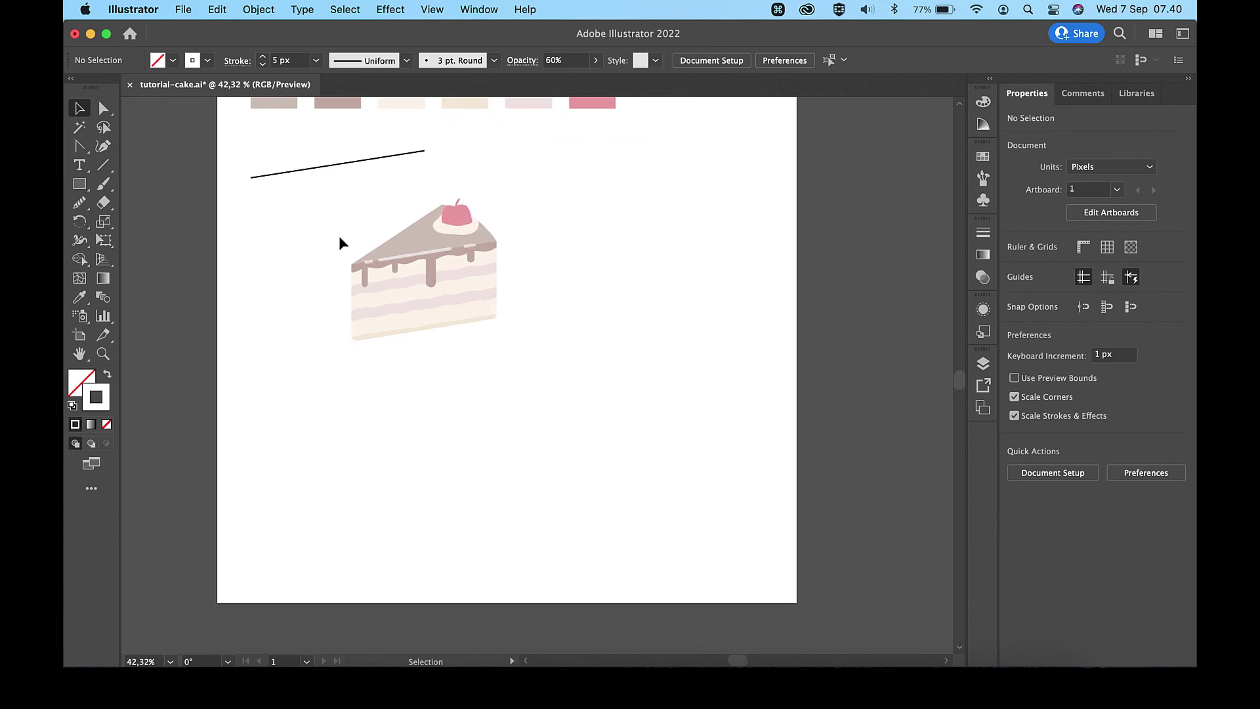
scroll(470, 322, up, 20)
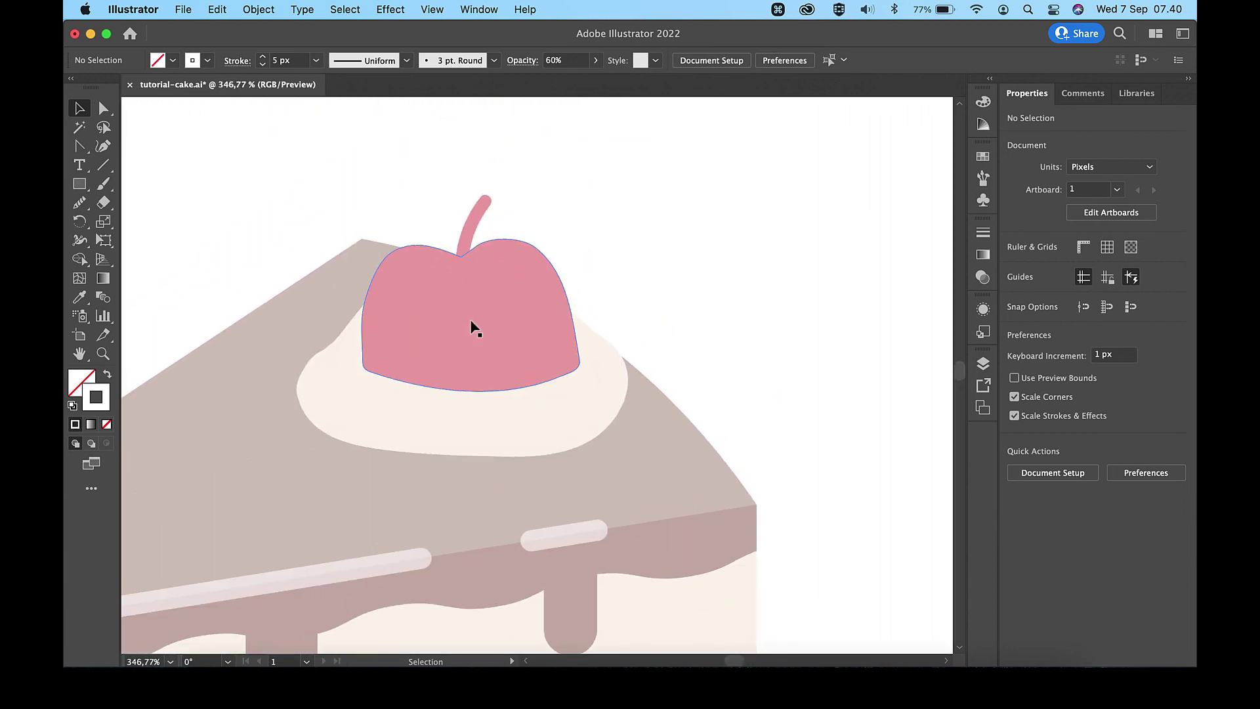
click(100, 184)
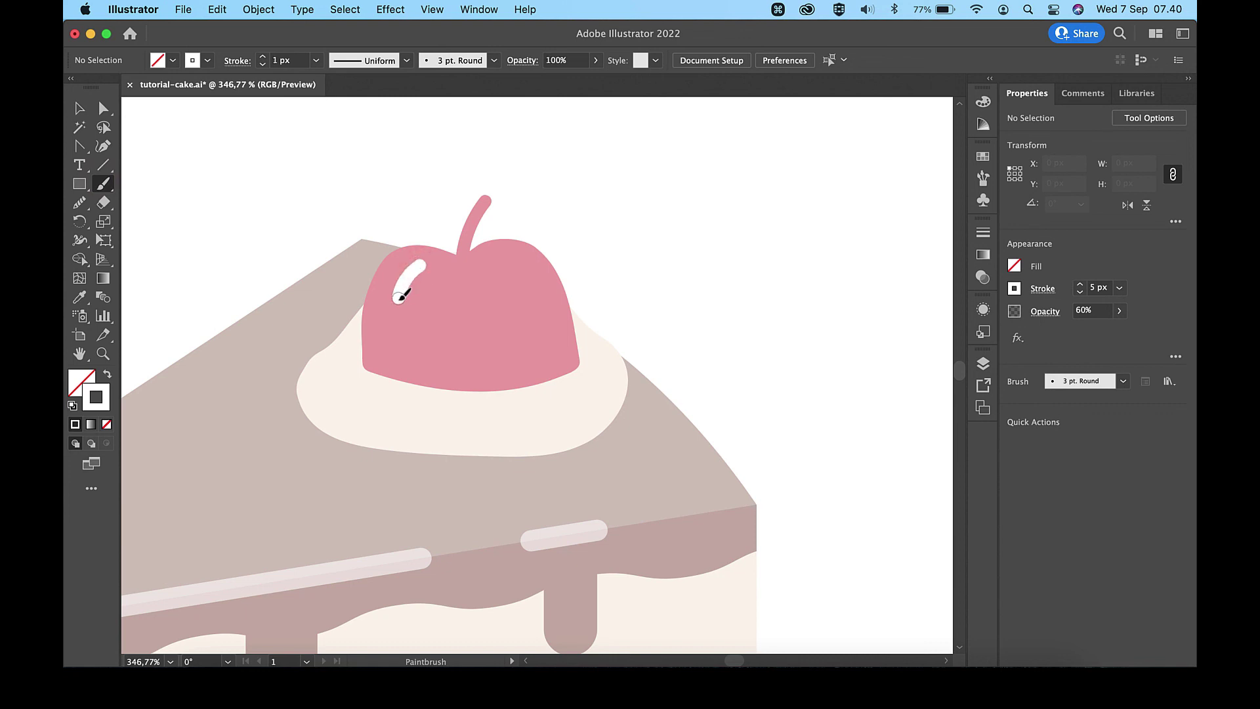
- Change the cherry highlight's brush to Basic and nudge the stroke slightly down and to the left
key(v)
click(412, 275)
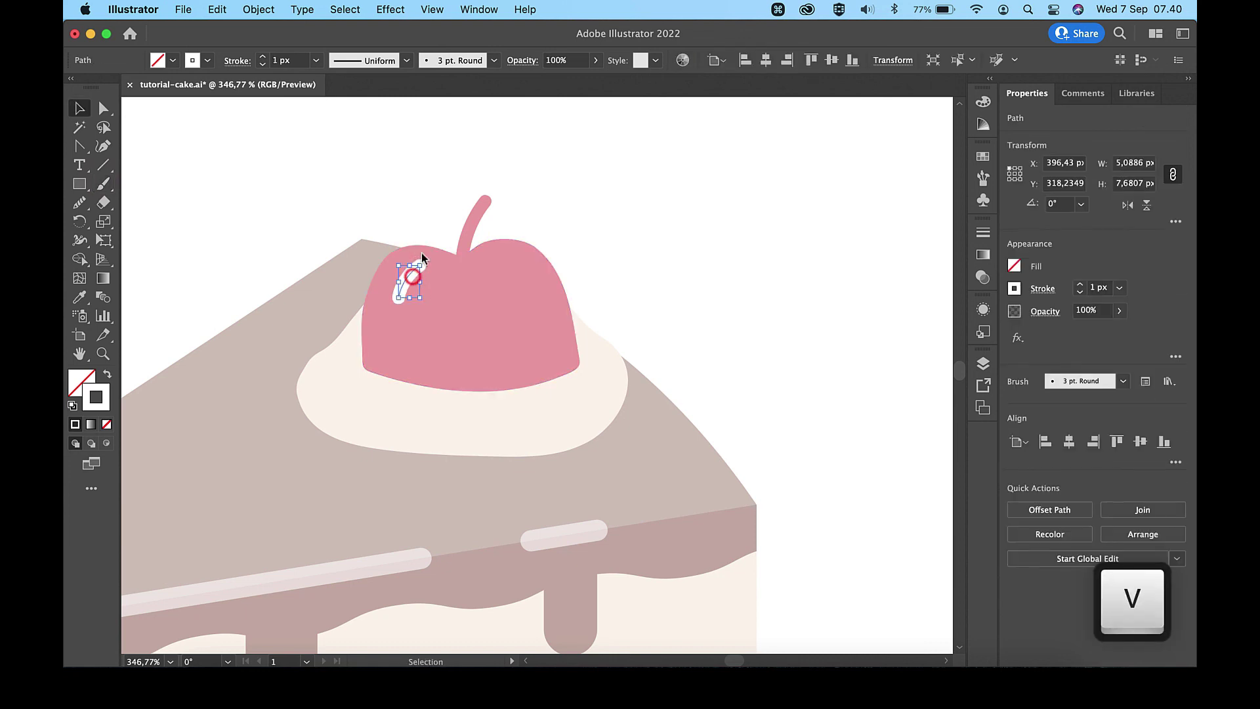
click(495, 60)
click(446, 122)
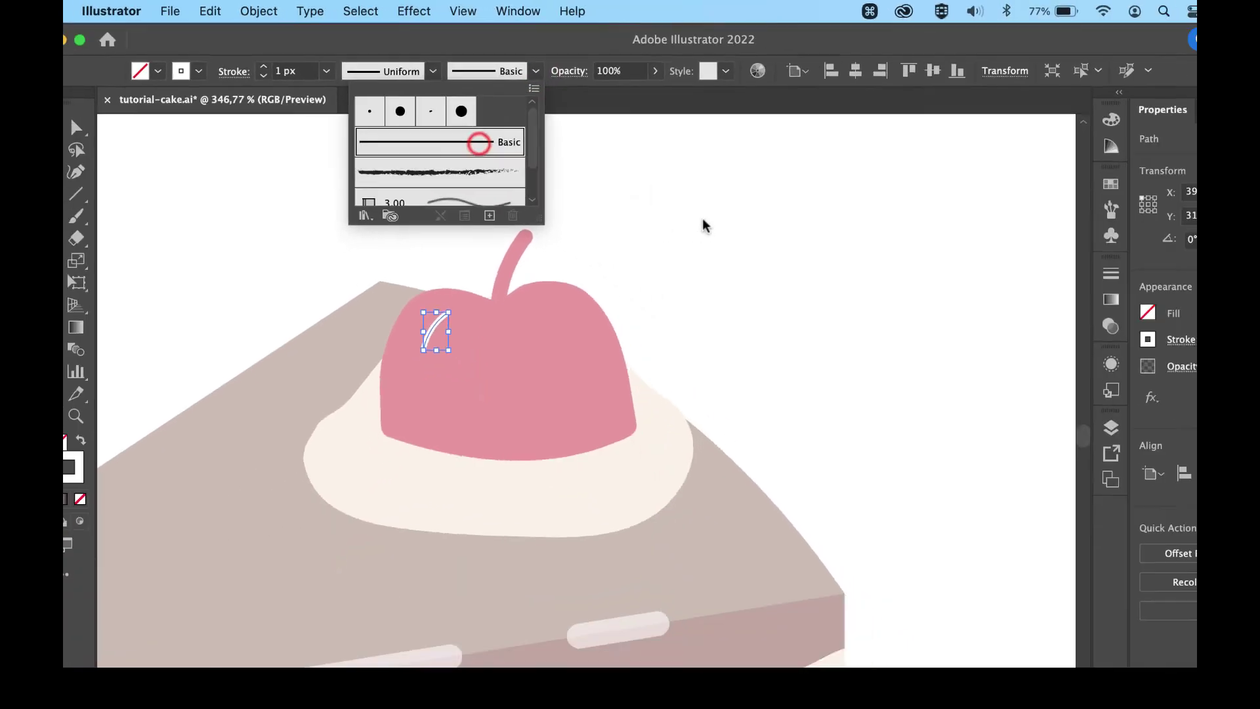
click(653, 192)
drag(408, 275, 401, 284)
- Copy the 5 px, 60% opacity stroke style of the icing dash onto the cherry highlight with the Eyedropper
scroll(391, 380, down, 2)
key(i)
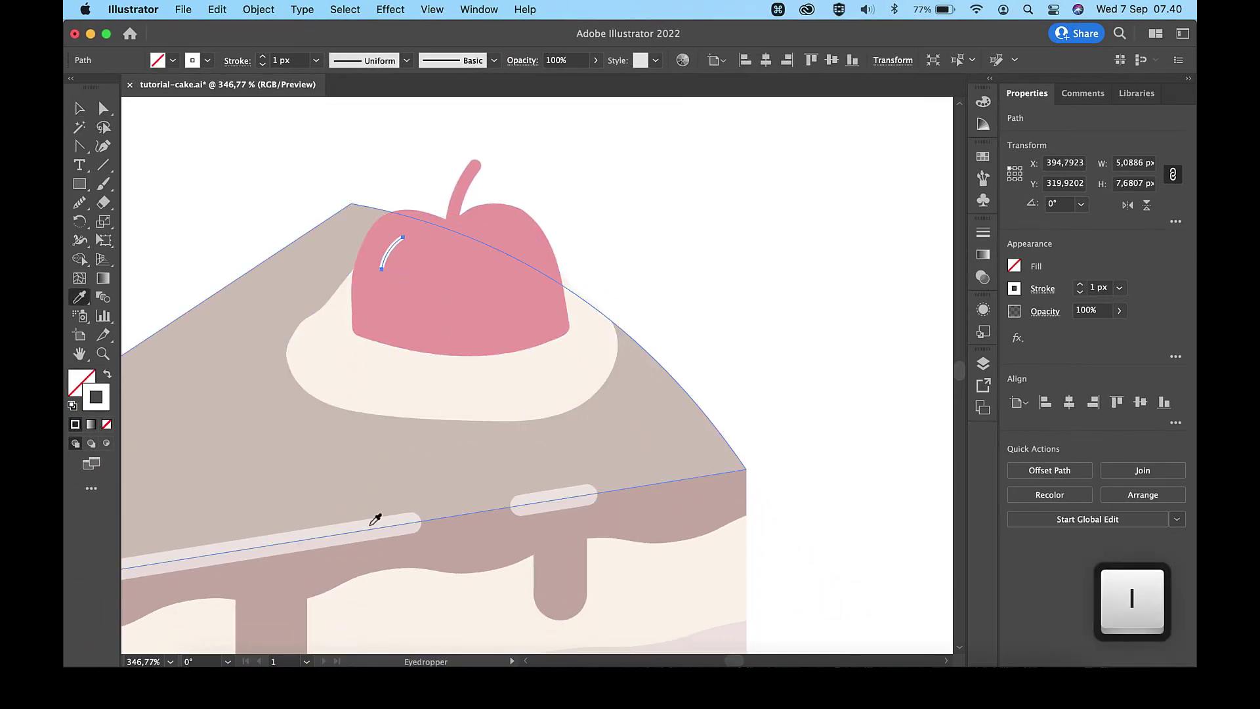
click(371, 528)
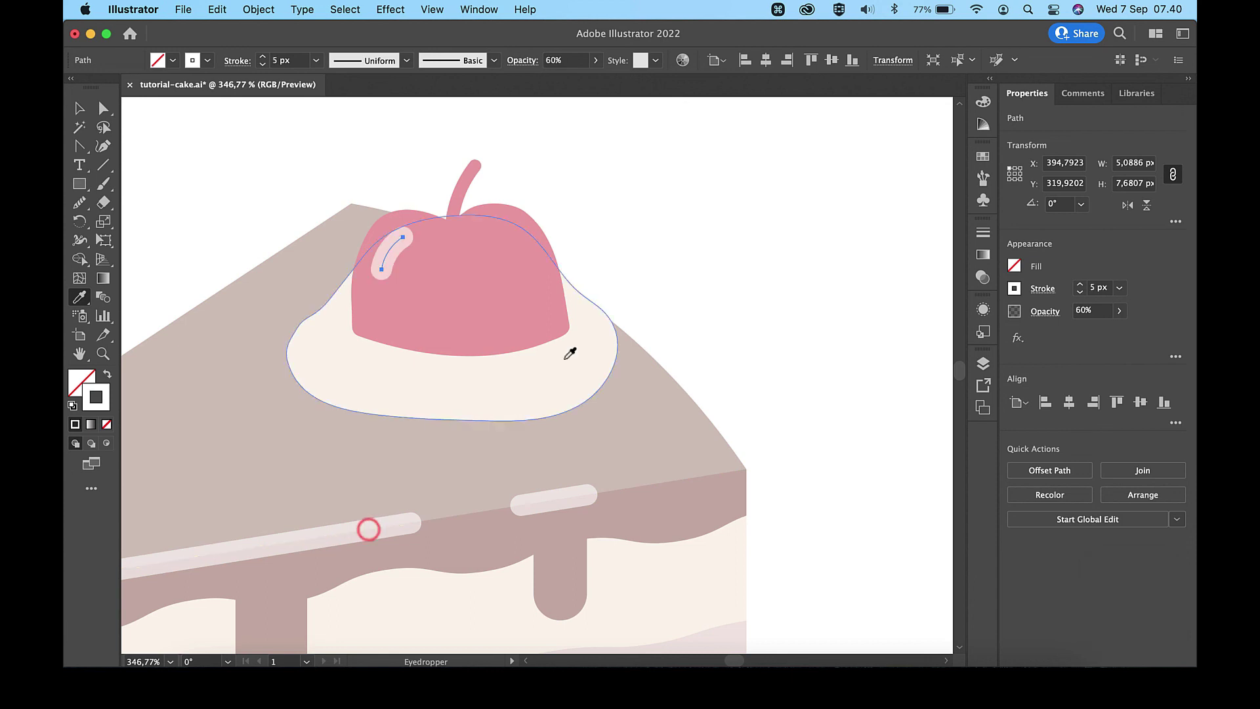
key(v)
click(692, 248)
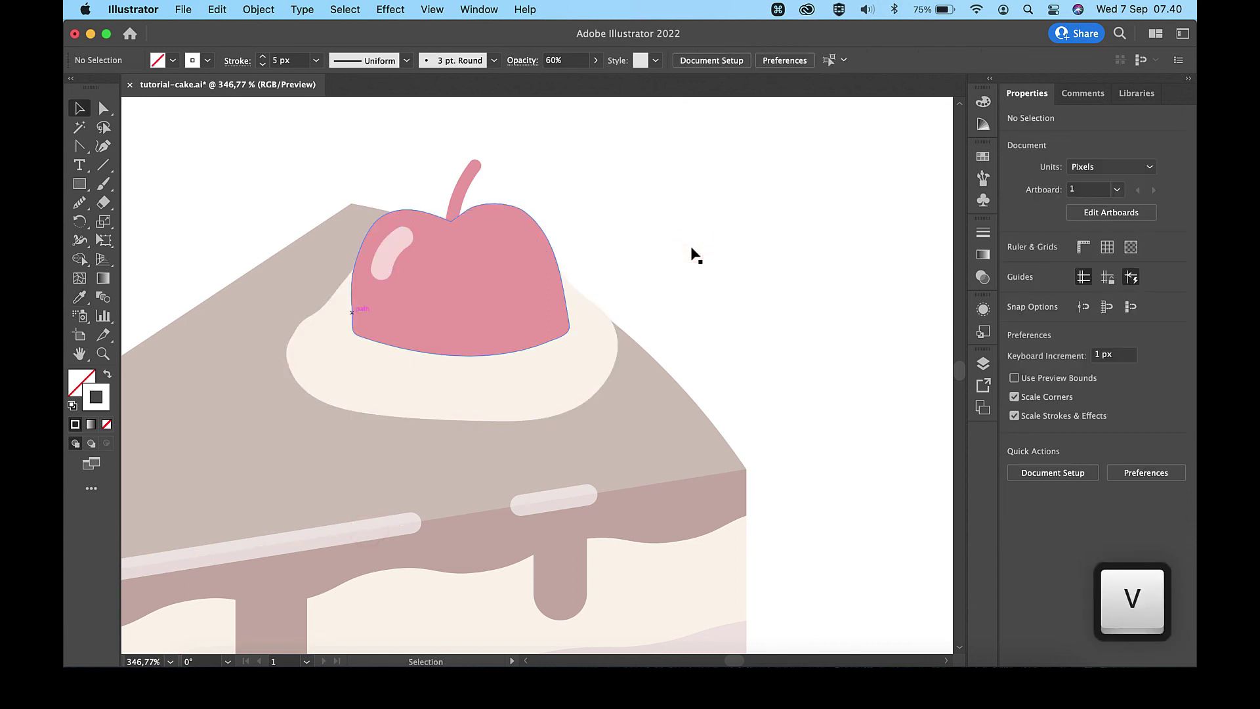
- Paint a curved white highlight about 37 by 16 px on the whipped cream around the cherry's lower-left edge
click(103, 185)
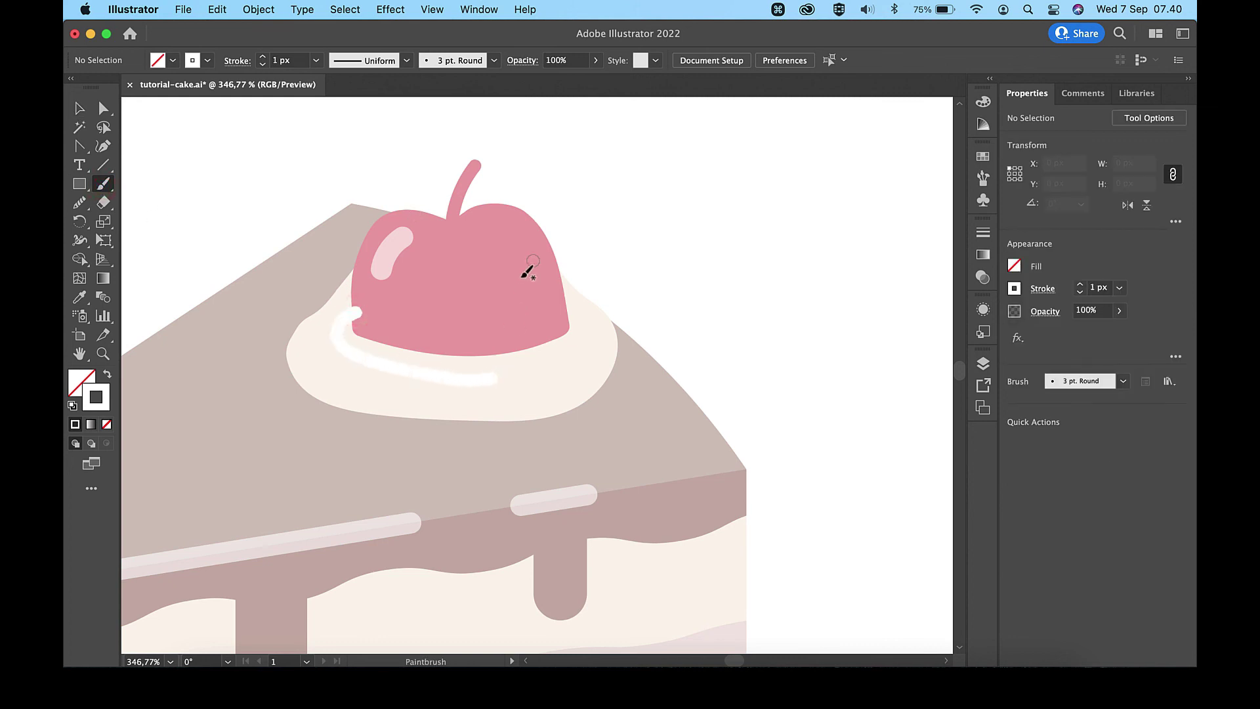
key(v)
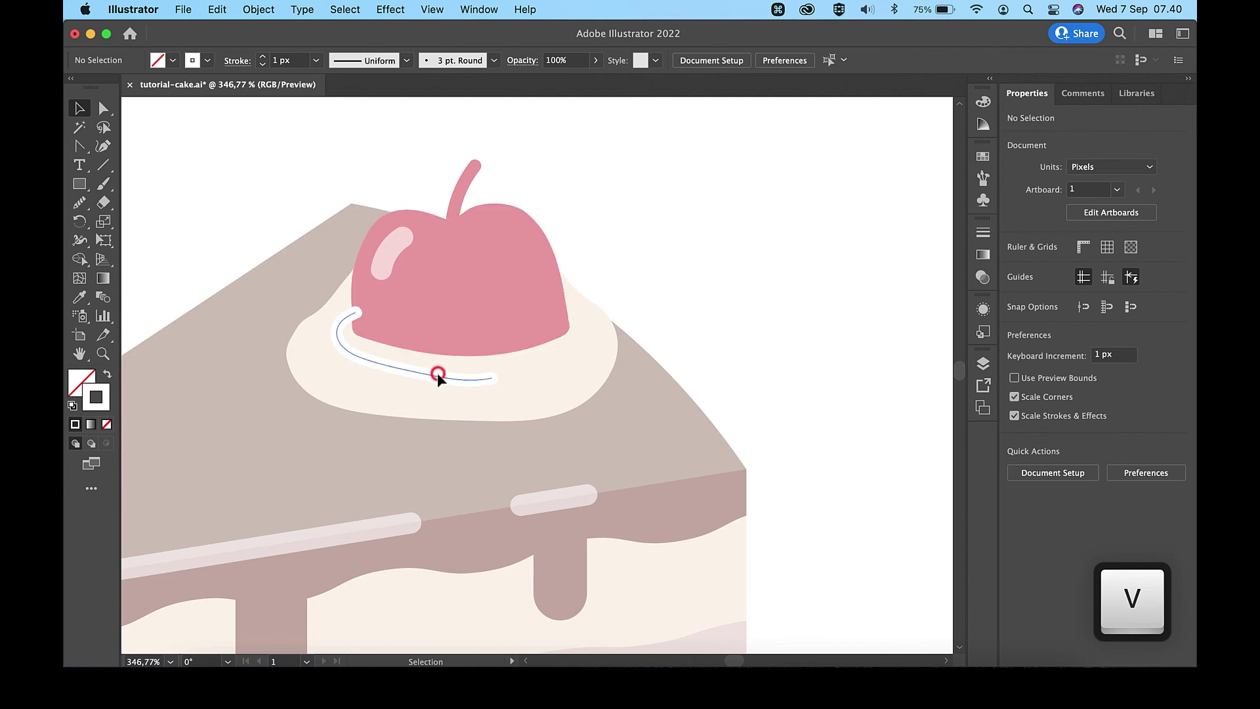
- Give the whipped cream highlight the Basic brush and copy the icing dash's 5 px, 60% opacity stroke onto it
click(436, 373)
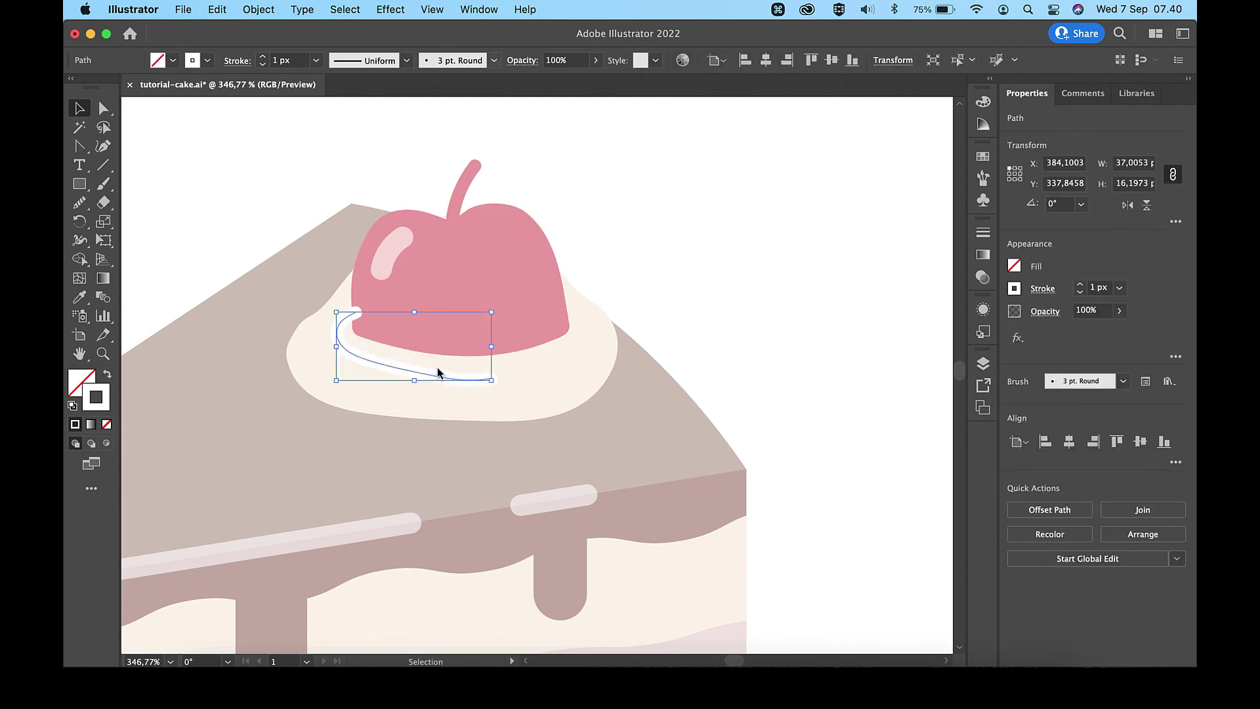
click(494, 60)
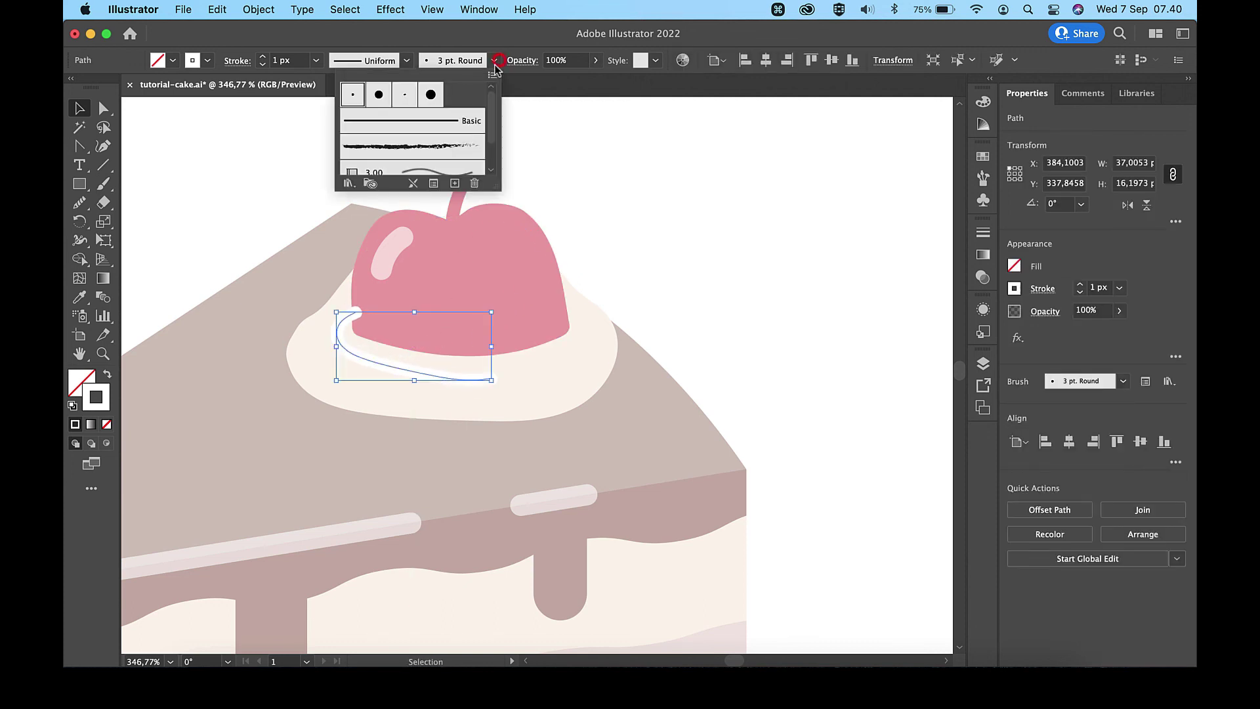
click(448, 122)
key(i)
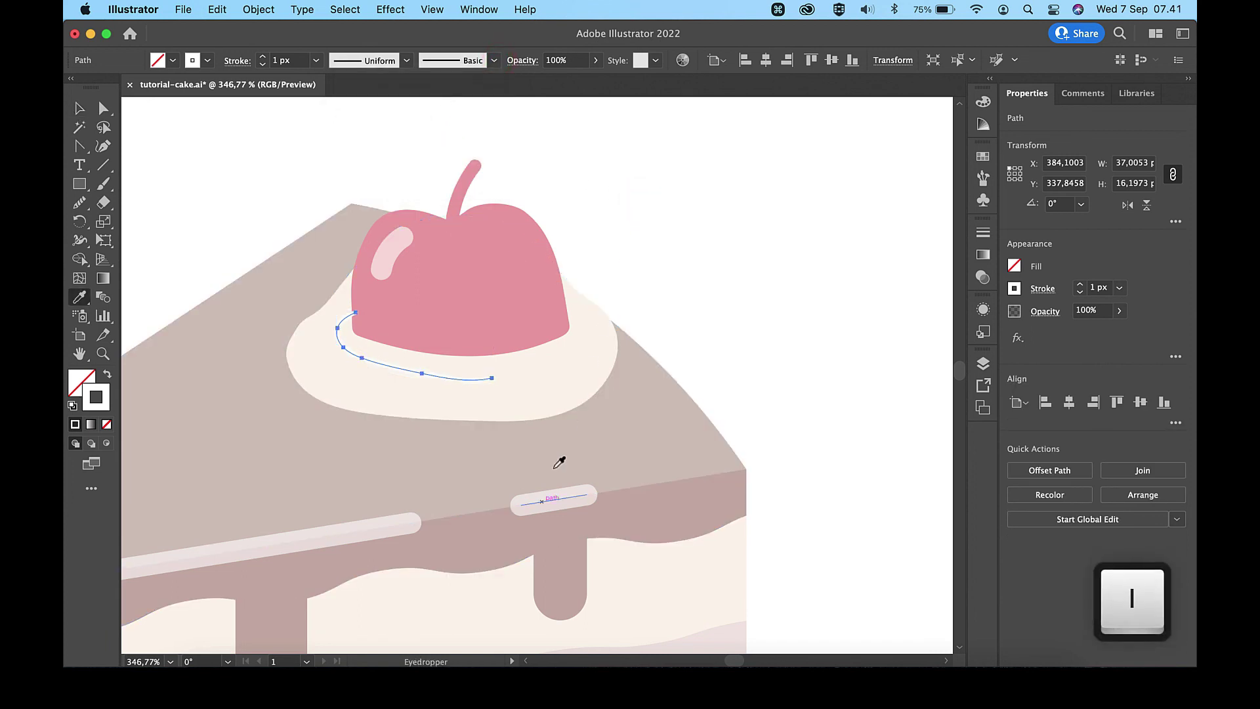
key(v)
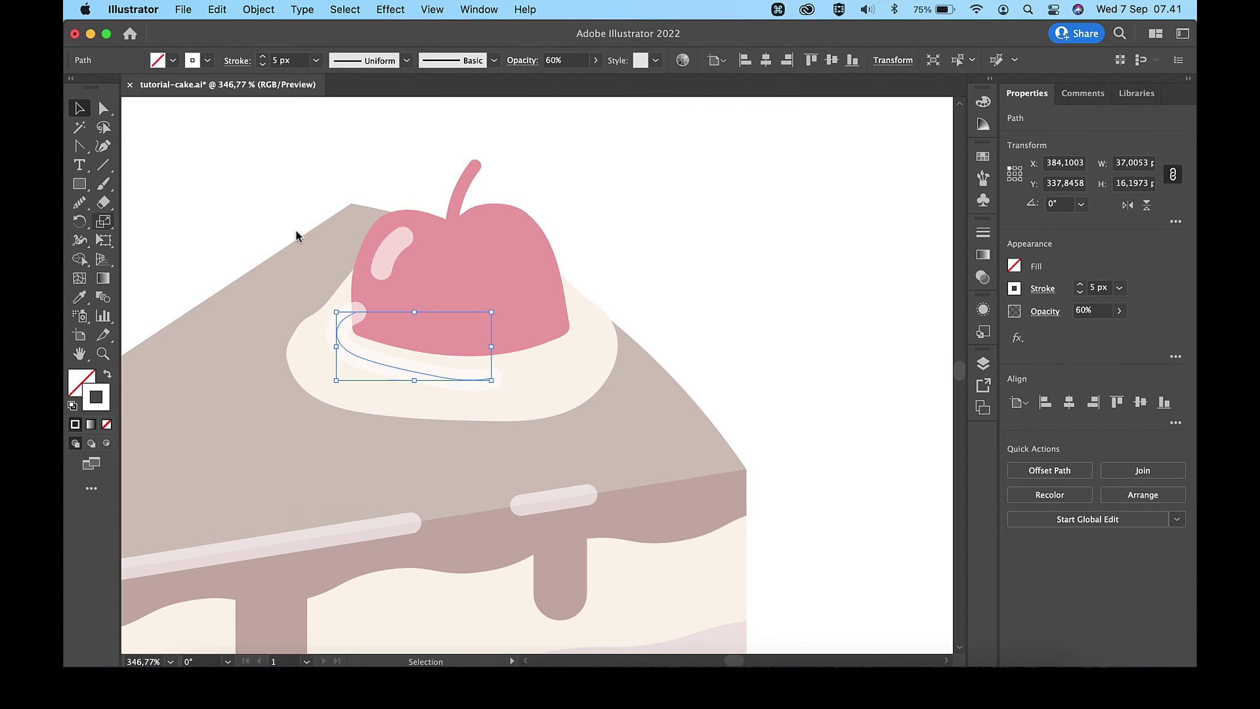
- Smooth the curve of the whipped cream highlight and adjust the direction handle at its right end
click(79, 203)
drag(418, 377, 491, 385)
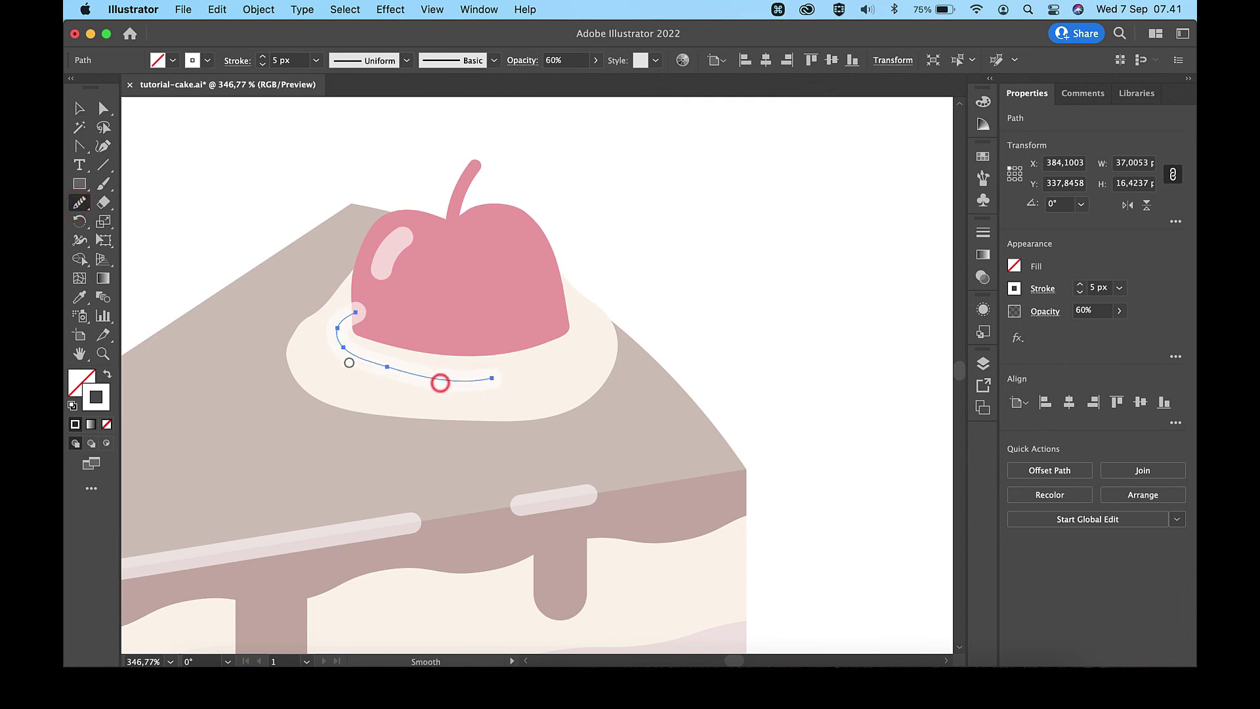
key(v)
key(a)
click(488, 378)
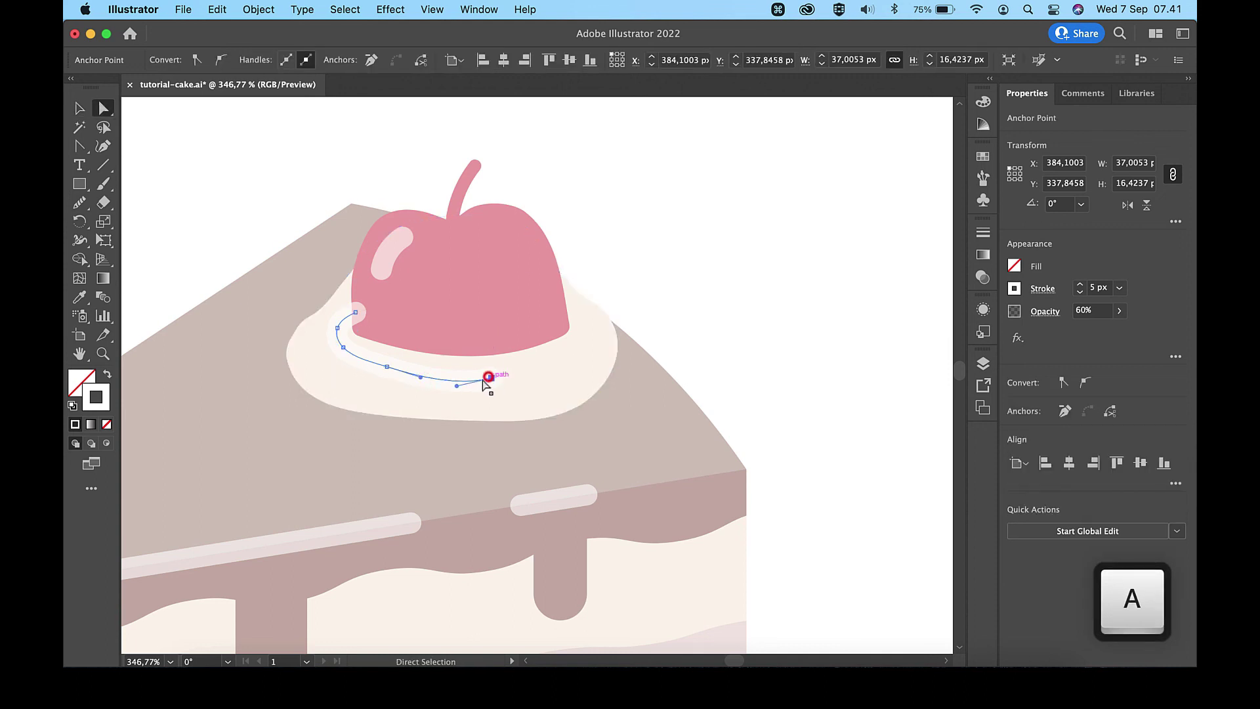
drag(458, 392, 453, 385)
- Set the opacity of the whipped cream highlight to 90%
key(v)
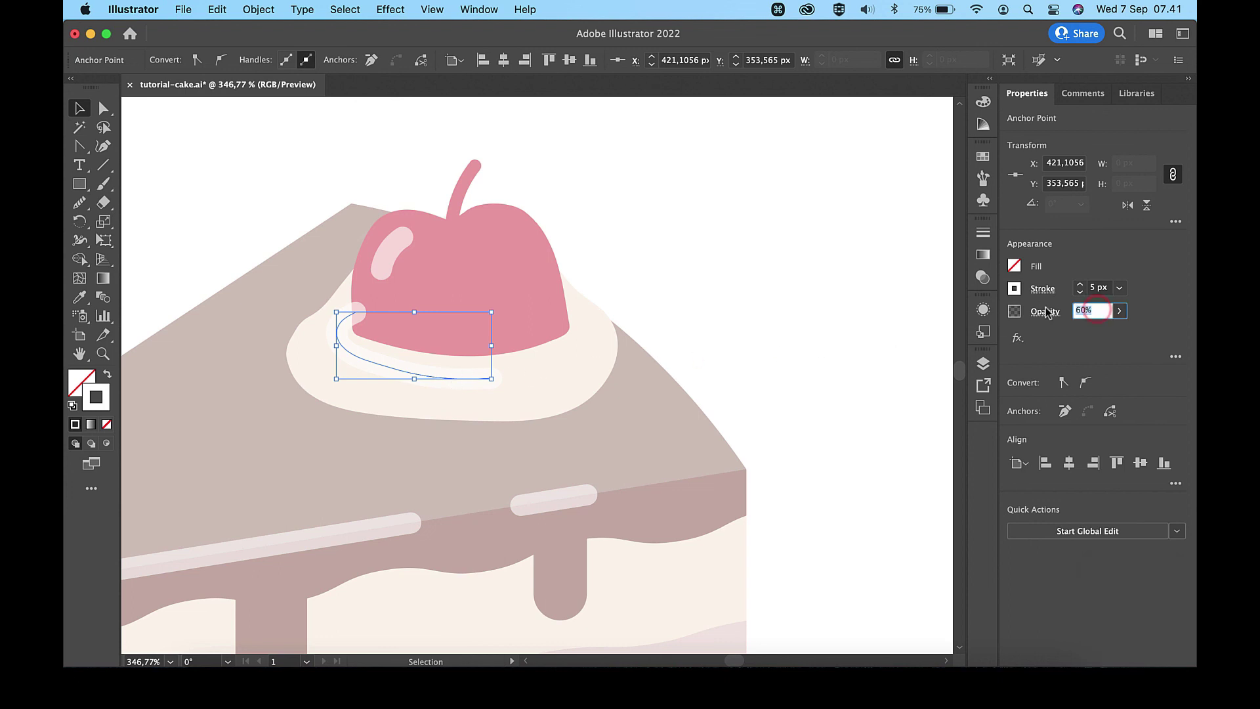
text(90)
key(Return)
key(v)
click(768, 248)
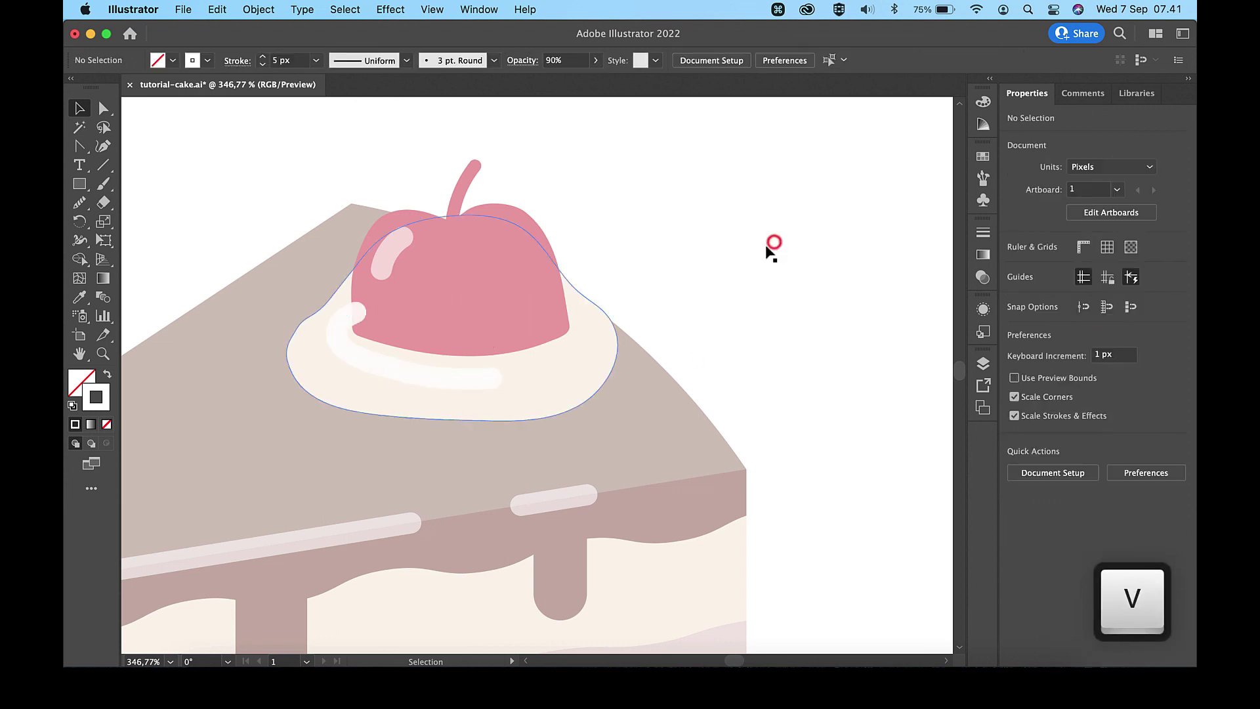
- Reorder the whipped cream highlight so it sits behind the cherry but in front of the cream
click(446, 373)
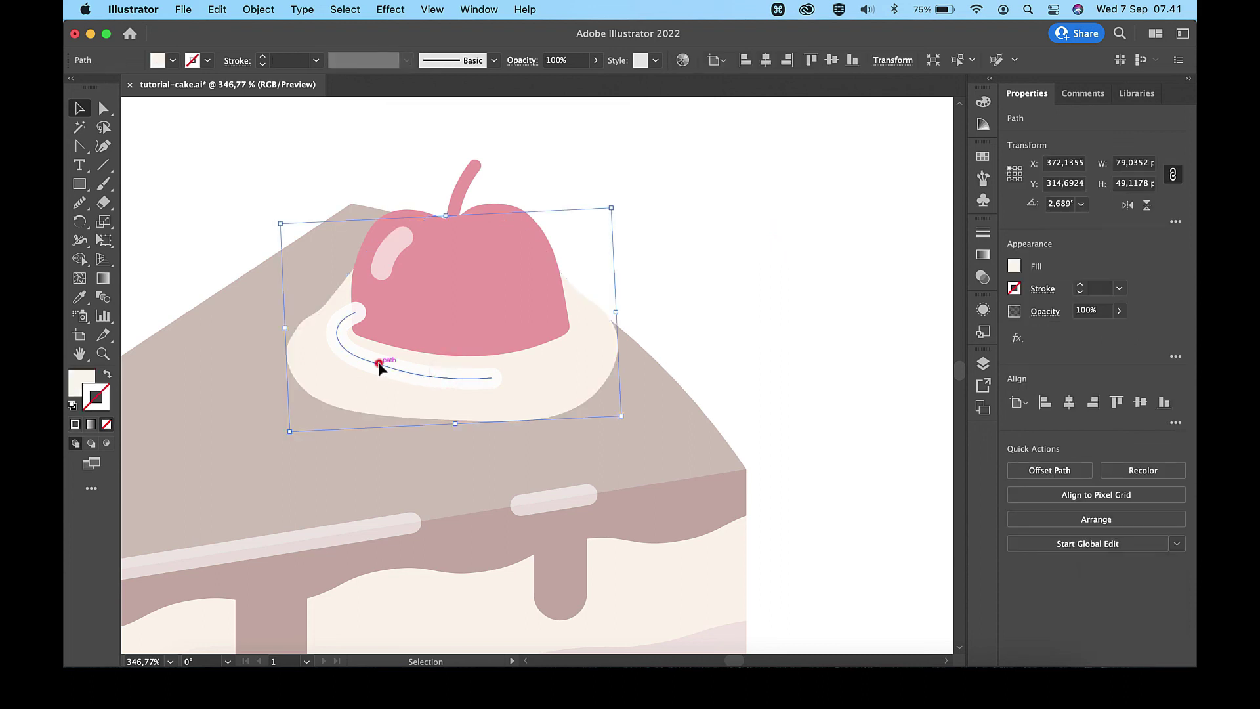
click(378, 361)
key(super+bracketleft)
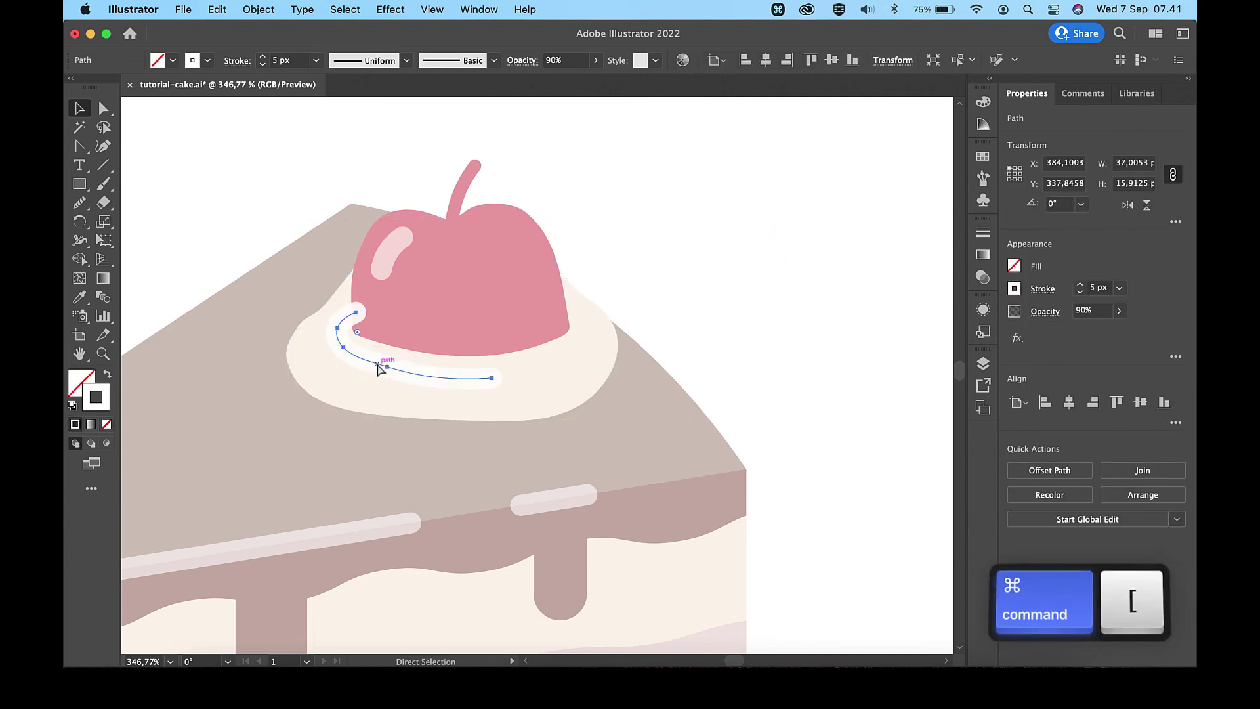
key(super+bracketright)
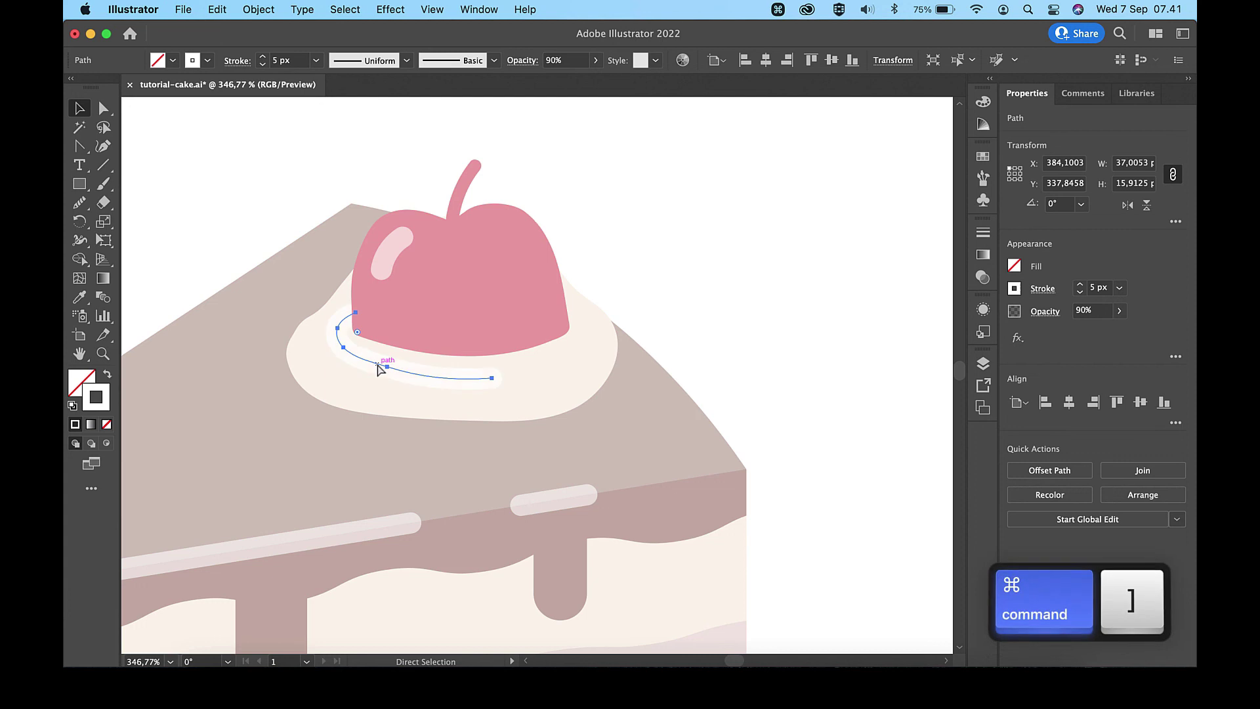
key(v)
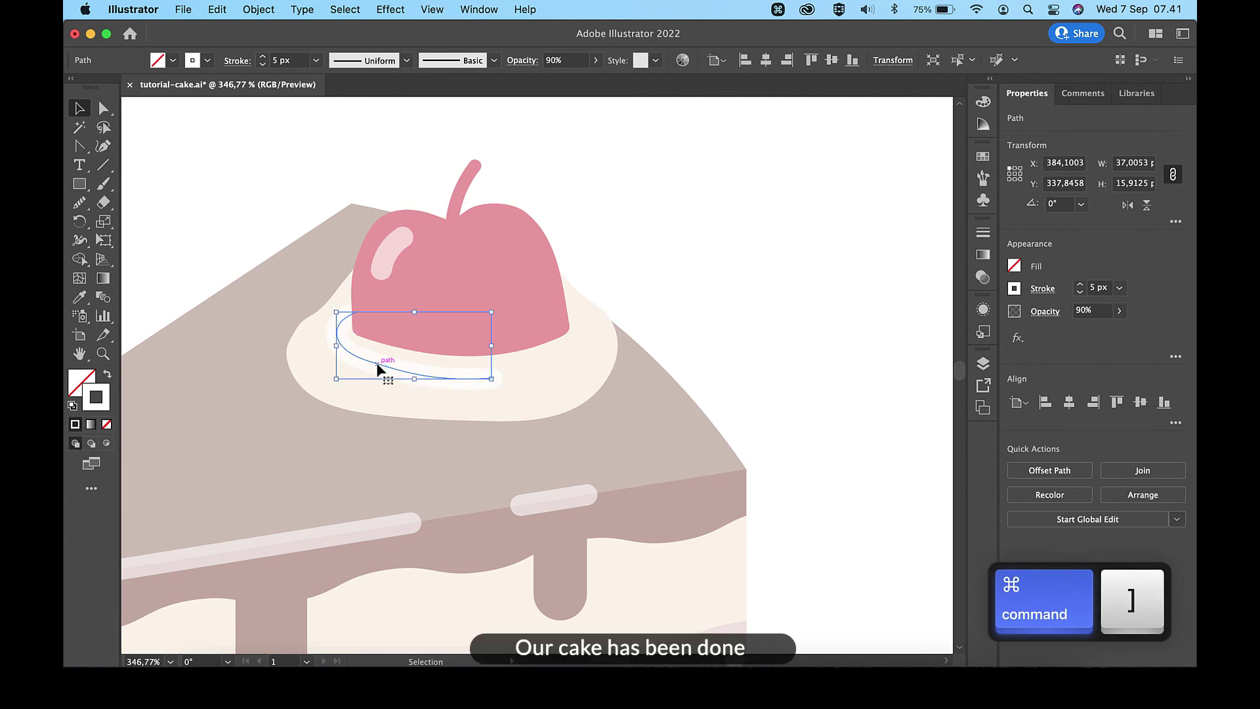
click(678, 253)
- Select the whole cake slice and move it down and to the right, away from the slanted black line
scroll(718, 251, down, 5)
scroll(718, 250, down, 6)
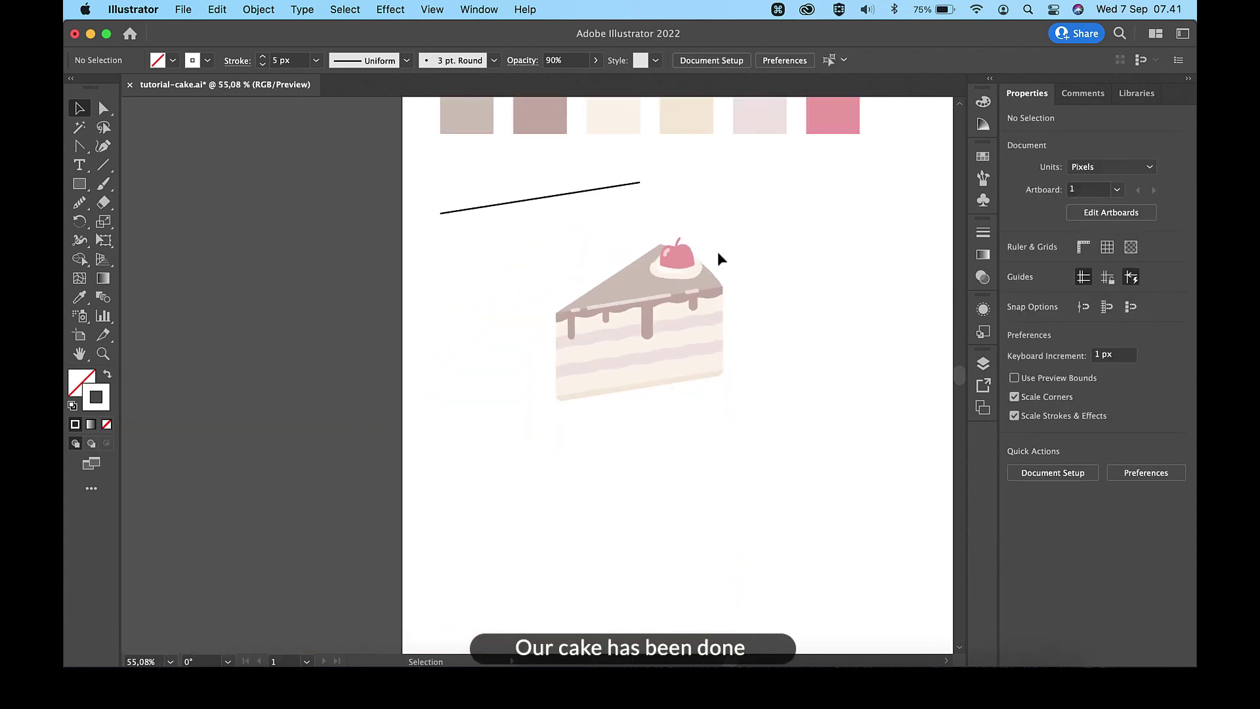
drag(730, 202, 510, 378)
drag(632, 324, 726, 374)
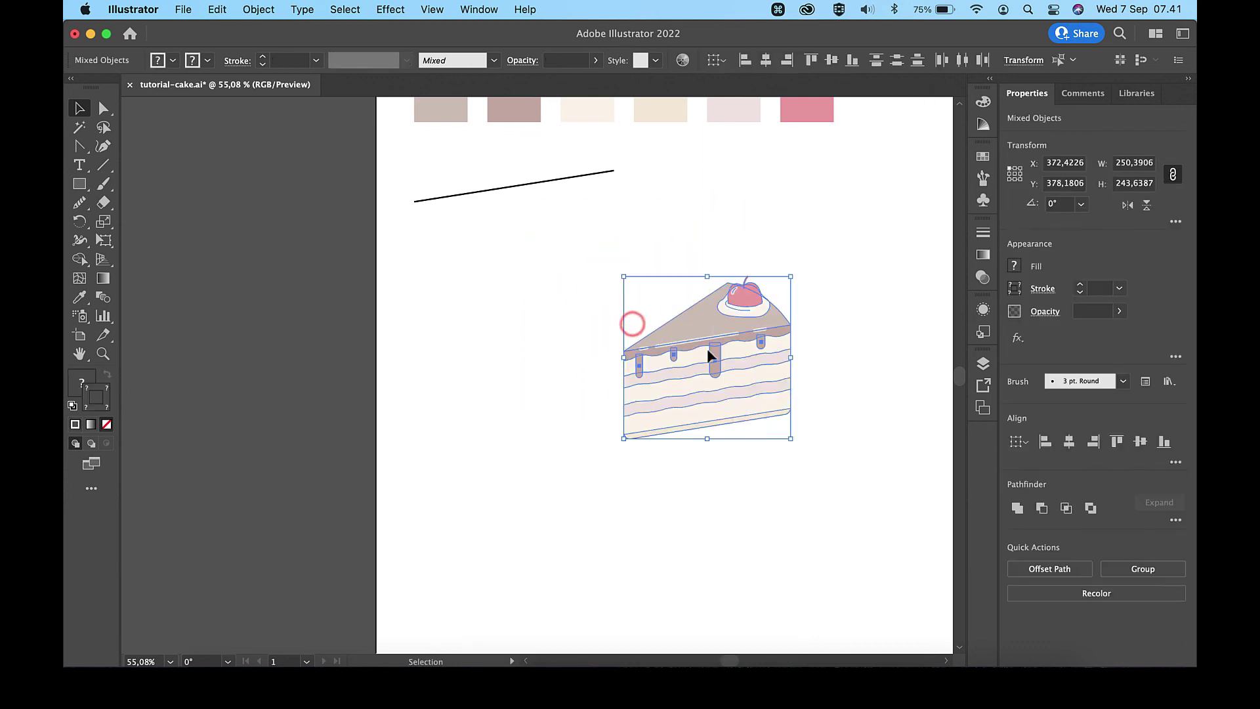
- Delete the leftover slanted black line above the cake
click(570, 177)
key(BackSpace)
scroll(573, 186, right, 2)
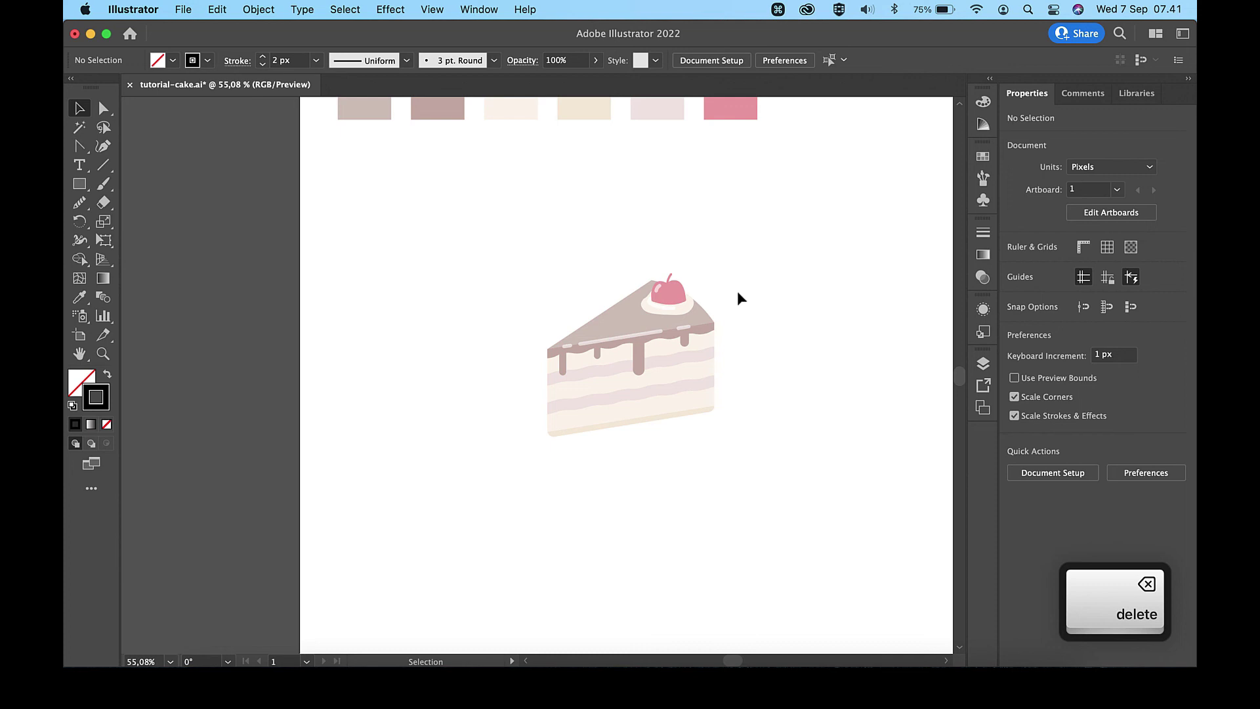
scroll(738, 294, up, 4)
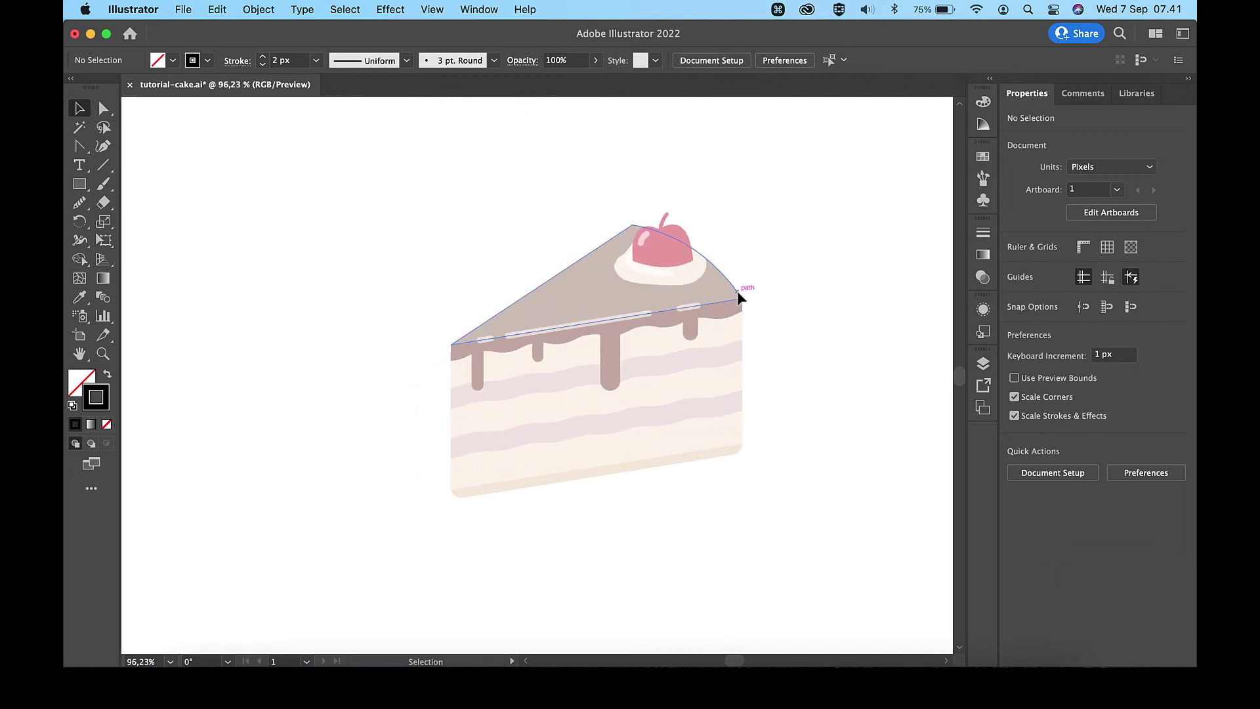
scroll(812, 256, up, 1)
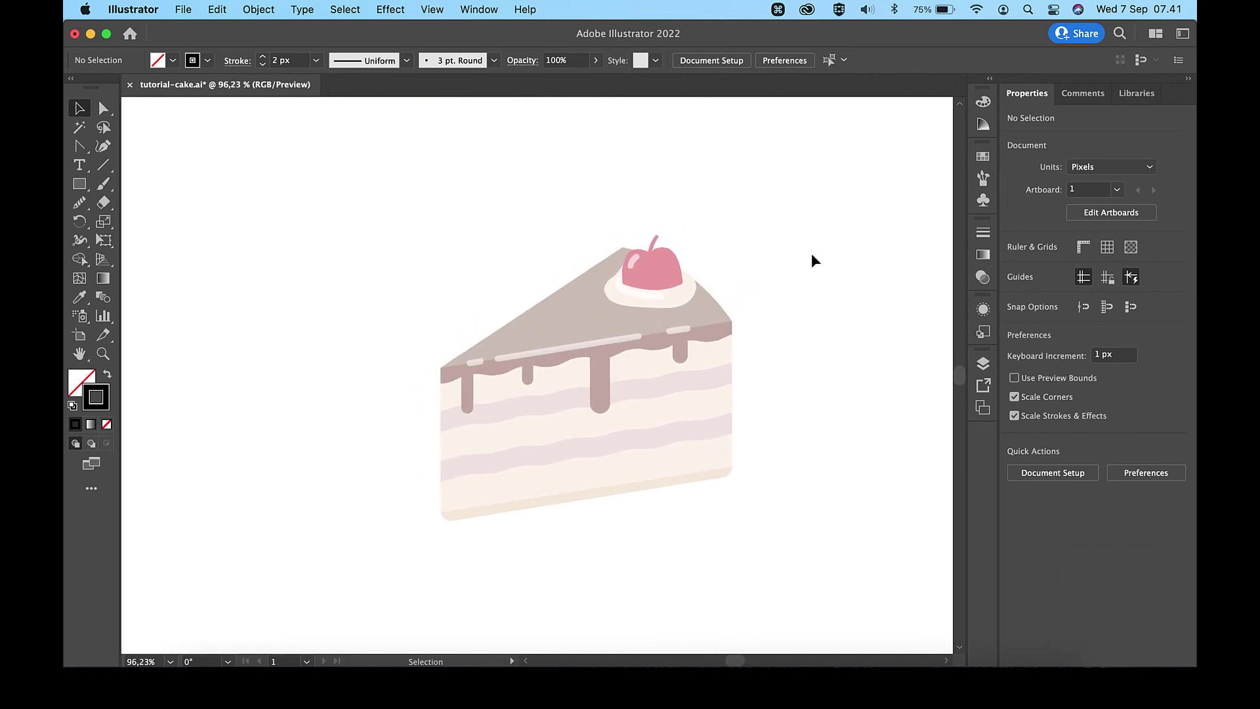